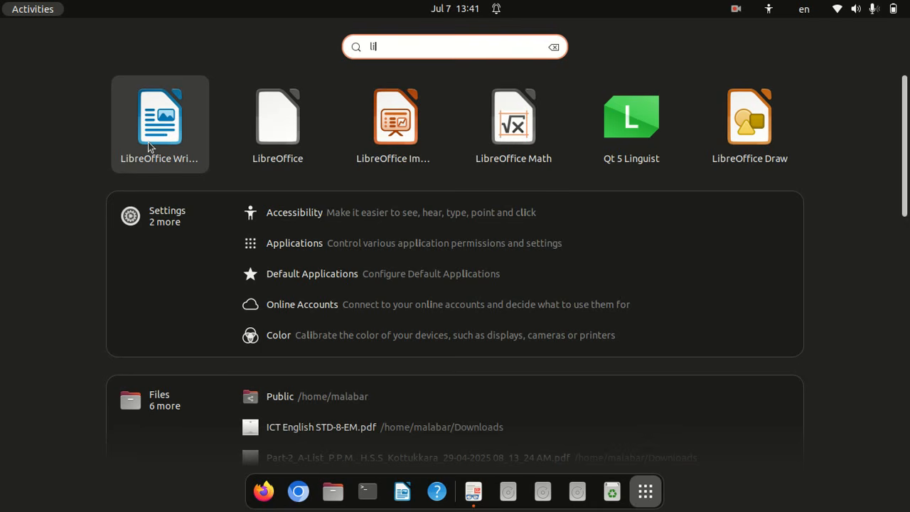
# - Open a new LibreOffice Writer document and close the Properties sidebar
pyautogui.click(148, 142)
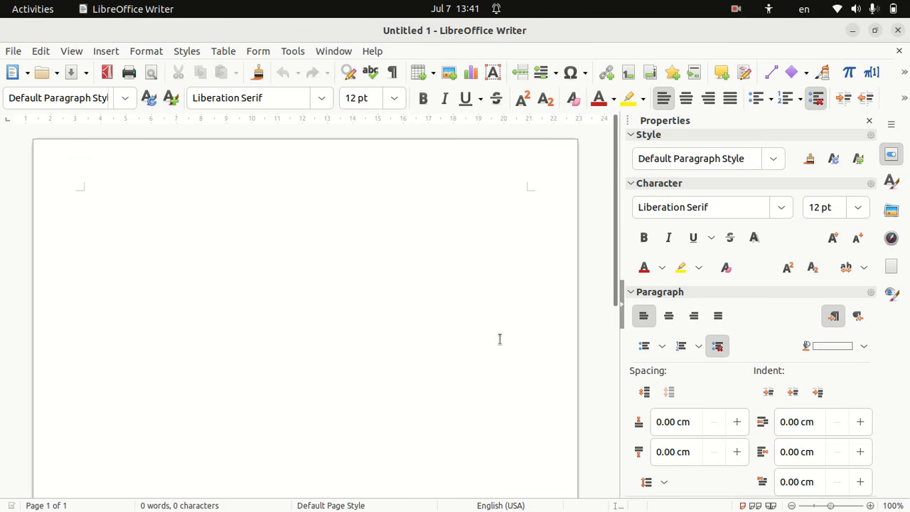
pyautogui.click(868, 120)
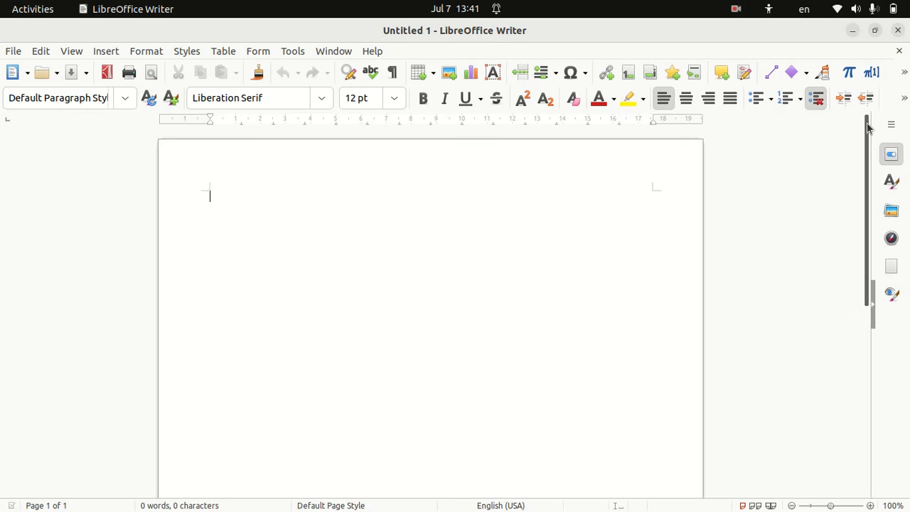
# - Switch the keyboard input language from English to Malayalam (Poorna, extended InScript)
pyautogui.click(804, 9)
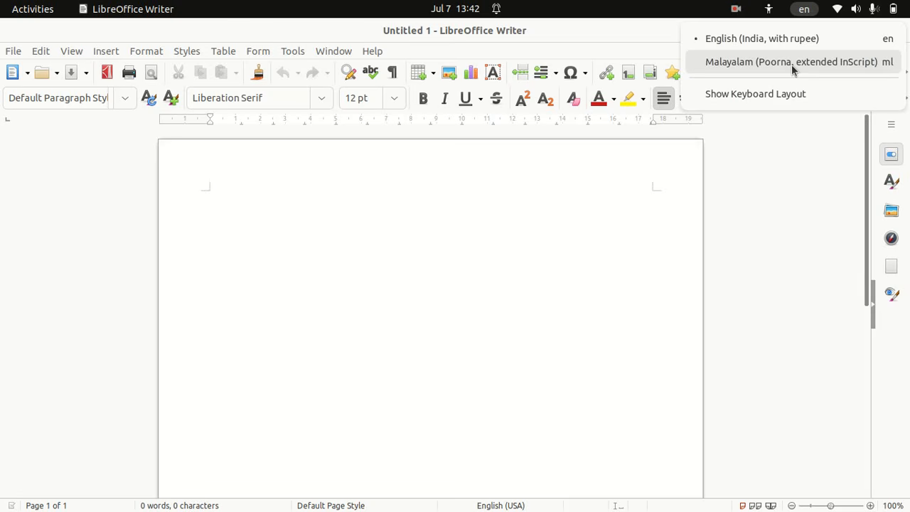
pyautogui.click(403, 255)
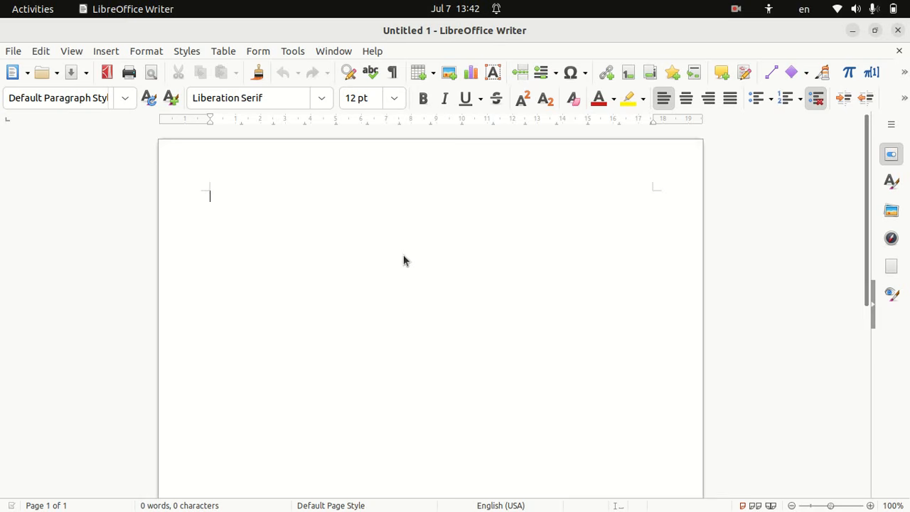
pyautogui.press('super+space')
# - Check the Malayalam keyboard diagram in ICT English STD-8-EM.pdf, and float a smaller Writer window over the PDF
pyautogui.press('super')
pyautogui.click(368, 250)
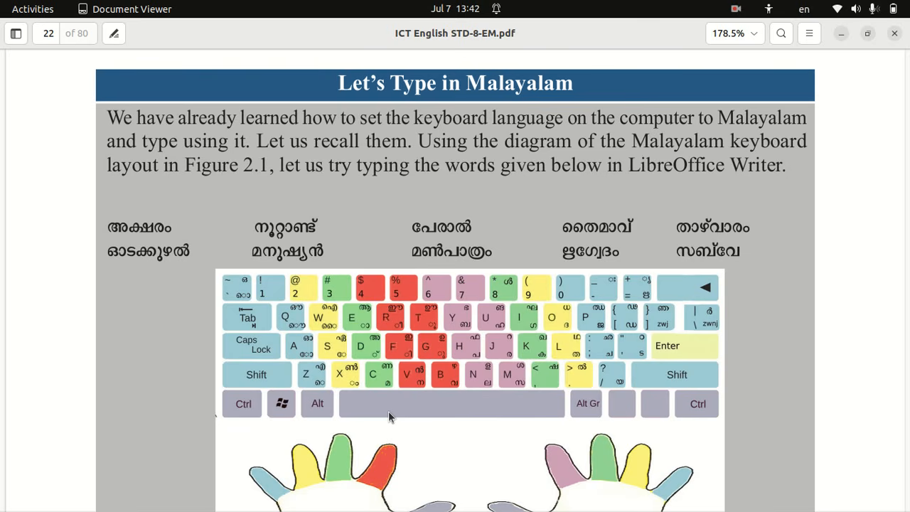
pyautogui.press('super')
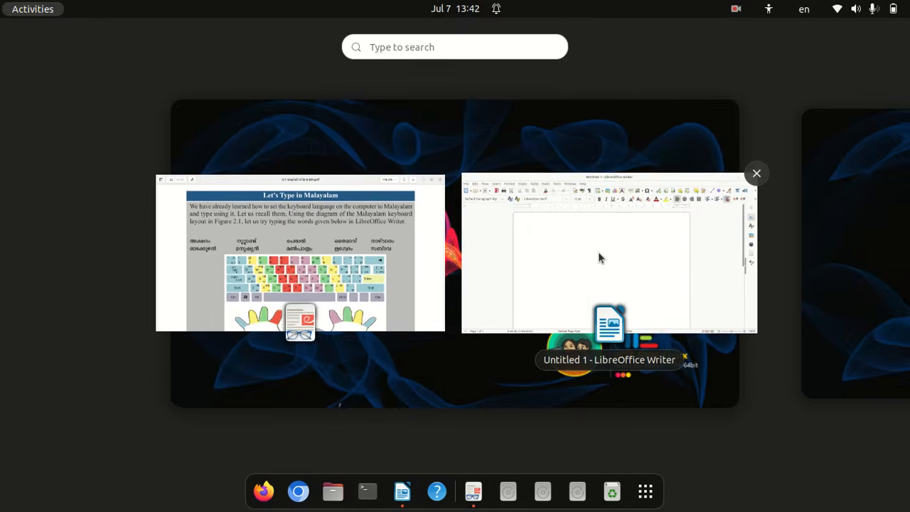
pyautogui.click(600, 254)
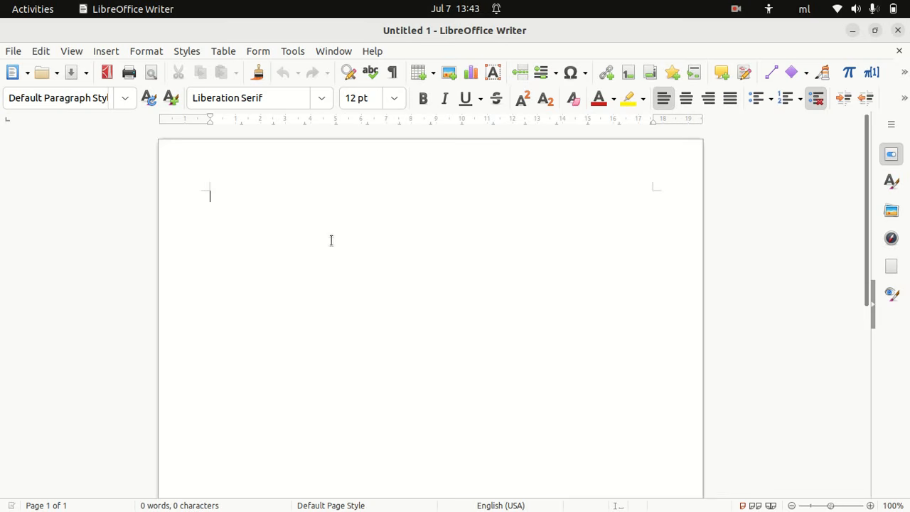
pyautogui.click(875, 30)
pyautogui.moveTo(539, 28); pyautogui.dragTo(745, 195)
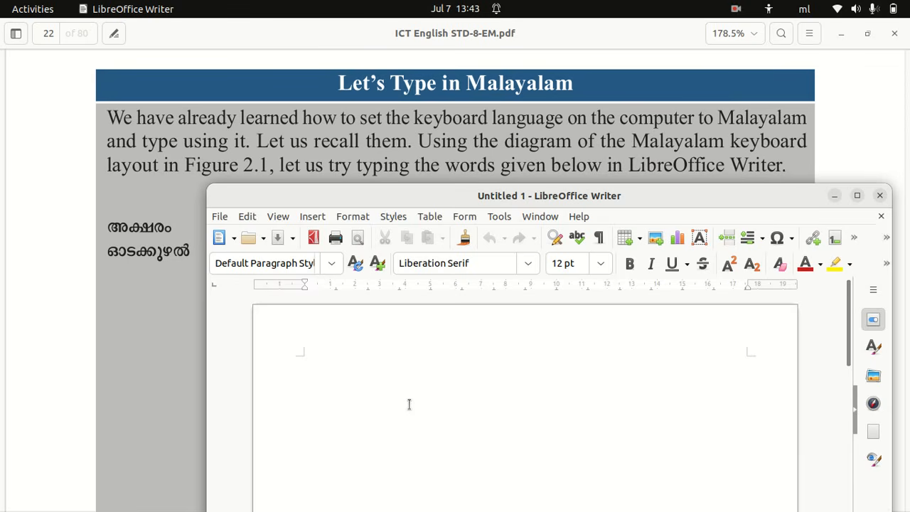
# - Write the first word of the PDF's list, അക്ഷരം, in the blank Writer document, consulting the keyboard diagram
pyautogui.write('അ')
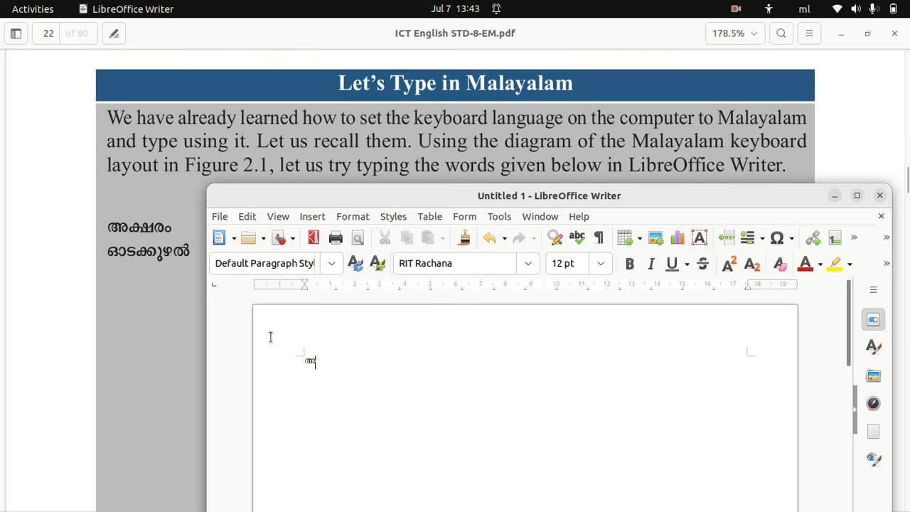
pyautogui.write('ക')
pyautogui.write('ഷ')
pyautogui.moveTo(697, 195); pyautogui.dragTo(666, 409)
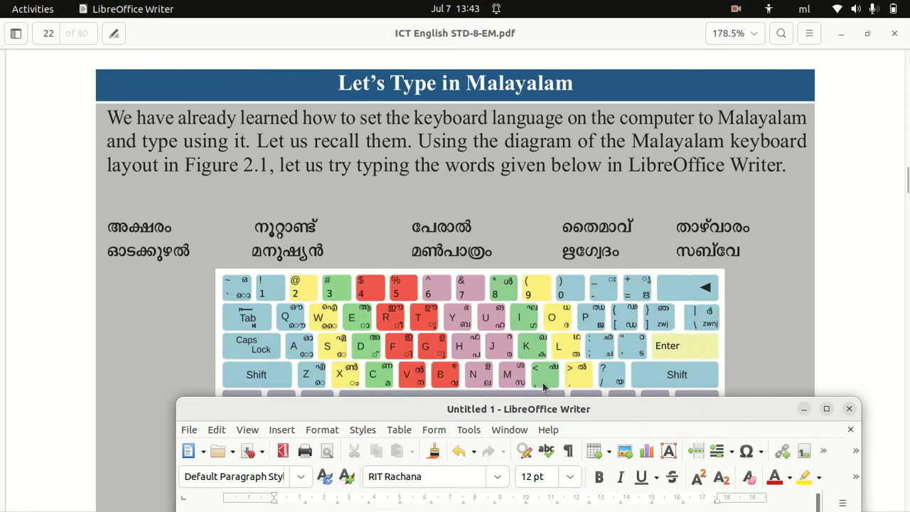
pyautogui.moveTo(593, 402); pyautogui.dragTo(604, 193)
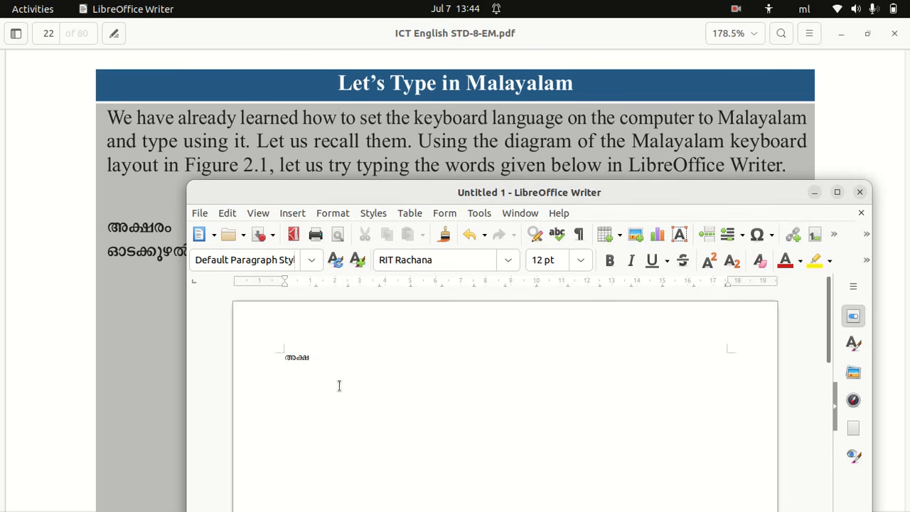
pyautogui.write('രം')
pyautogui.click(735, 9)
pyautogui.click(731, 62)
# - Format the word അക്ഷരം in the Anek Malayalam Medium font at 16 pt and bold
pyautogui.moveTo(317, 361); pyautogui.dragTo(283, 360)
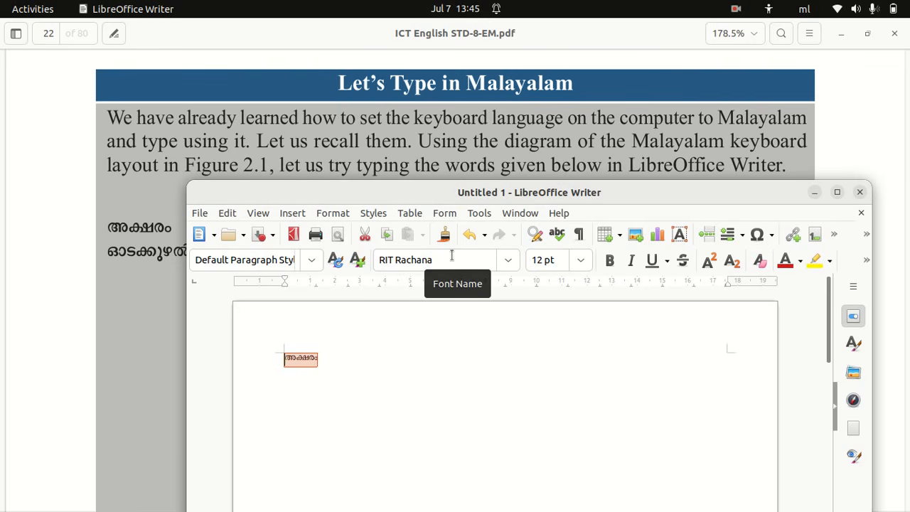
pyautogui.click(508, 260)
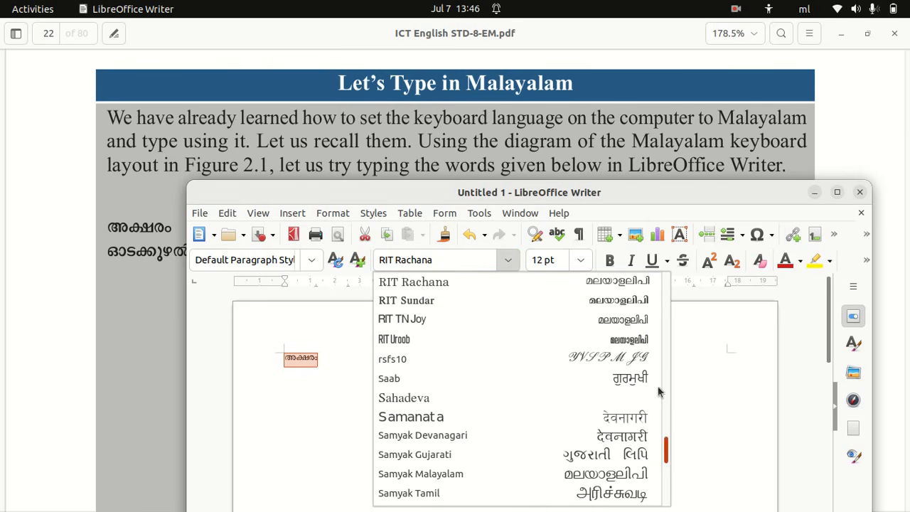
pyautogui.moveTo(653, 455); pyautogui.dragTo(668, 269)
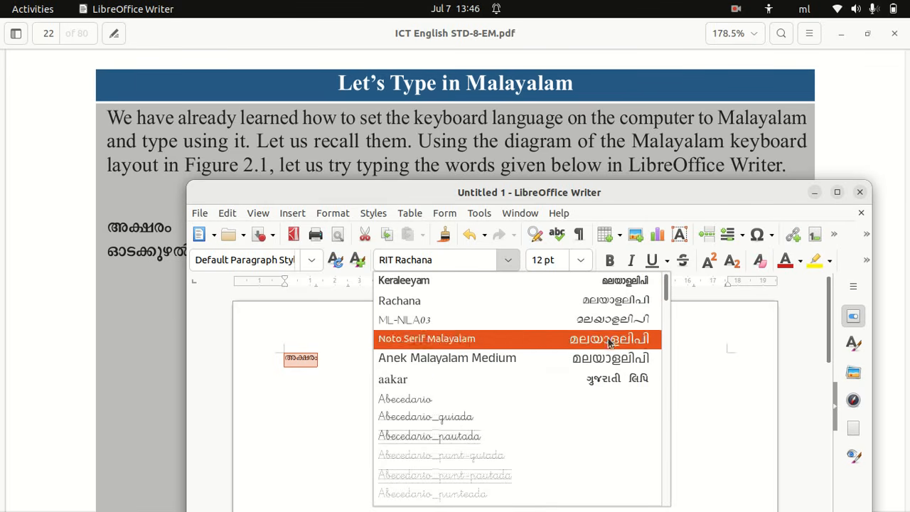
pyautogui.click(566, 357)
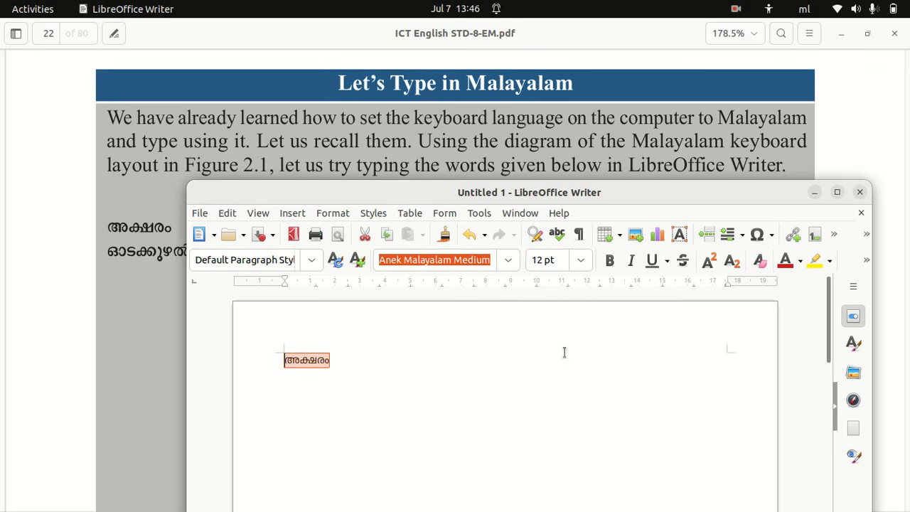
pyautogui.click(580, 260)
pyautogui.click(563, 449)
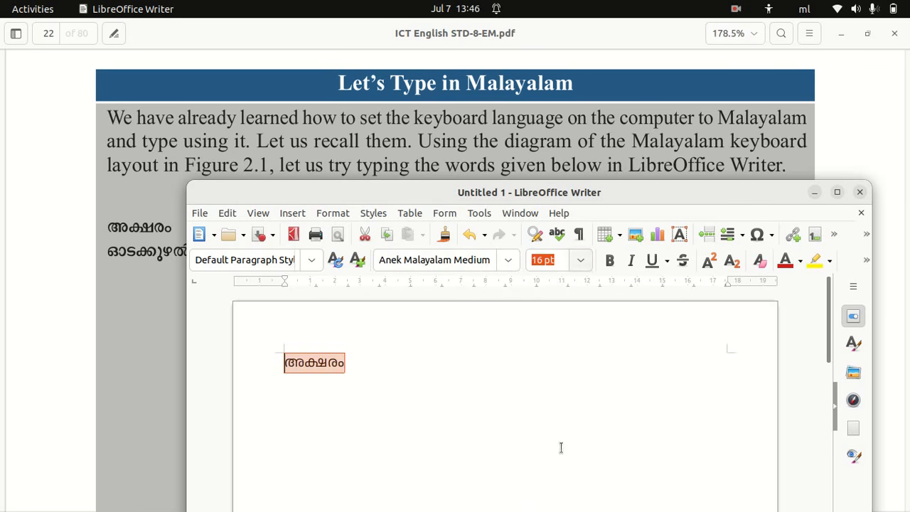
pyautogui.click(608, 261)
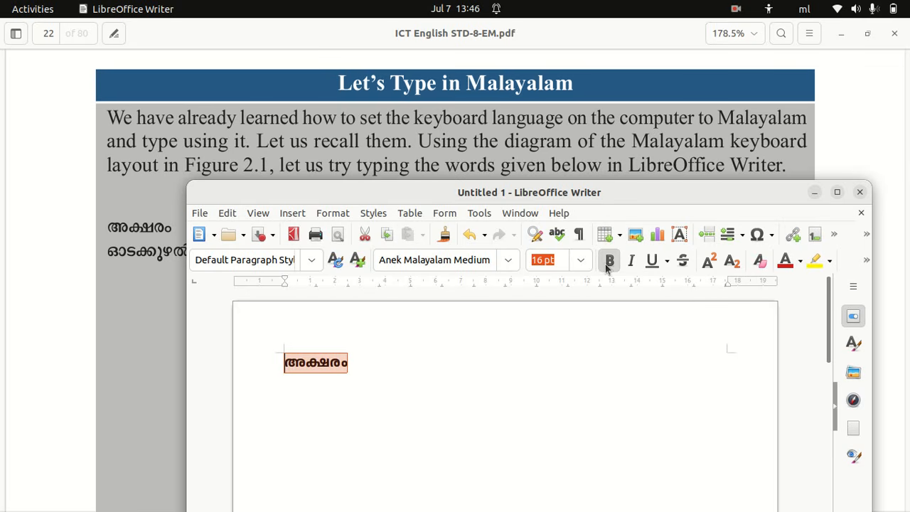
# - Add the word നൂറ്റാണ്ട് on a new line below അക്ഷരം, uncovering the PDF's keyboard diagram for reference
pyautogui.moveTo(718, 193); pyautogui.dragTo(824, 161)
pyautogui.moveTo(801, 252); pyautogui.dragTo(874, 160)
pyautogui.click(555, 318)
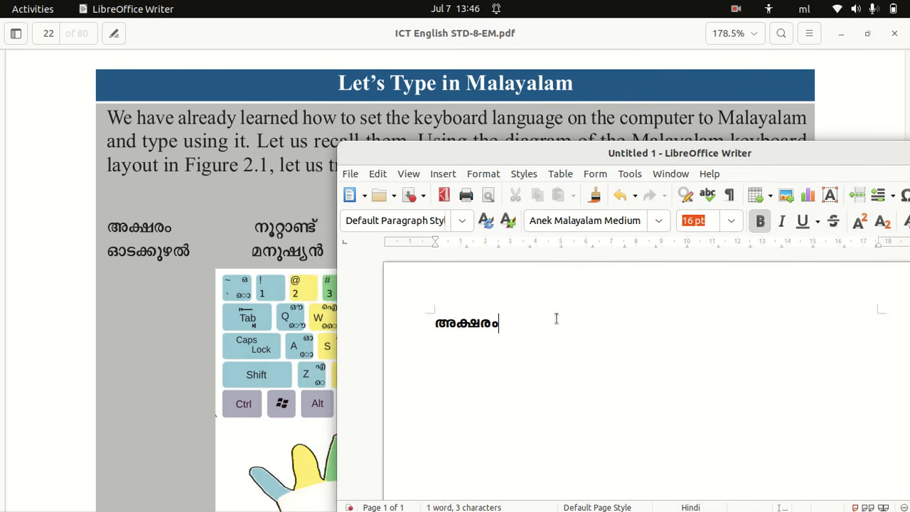
pyautogui.press('Return')
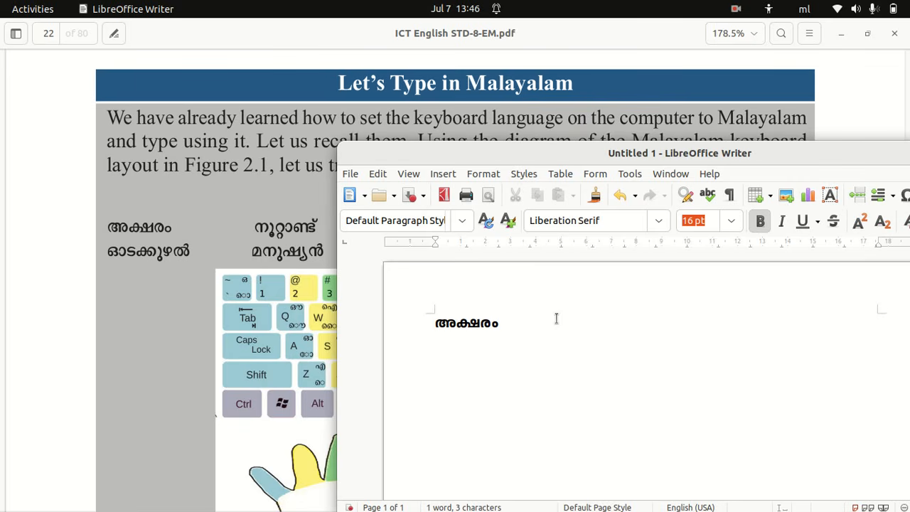
pyautogui.write('ന')
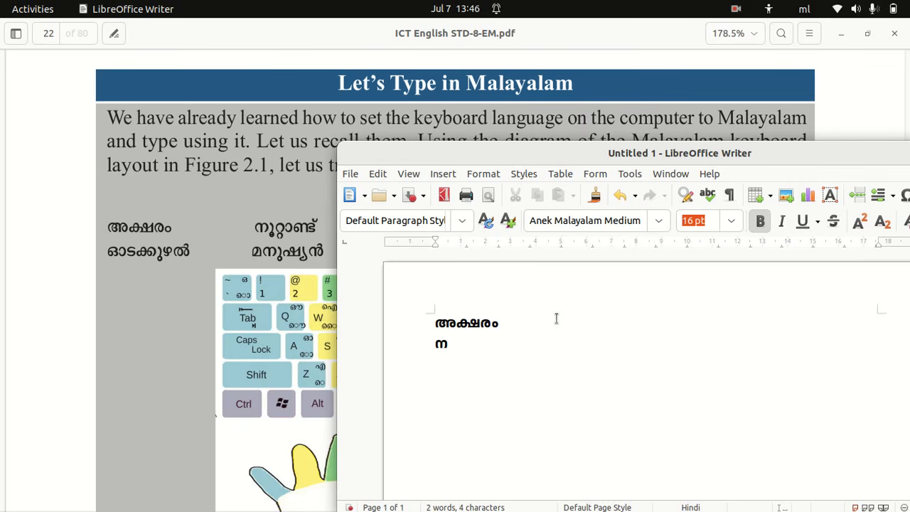
pyautogui.write('ൂറ്റാ')
pyautogui.moveTo(739, 155); pyautogui.dragTo(814, 156)
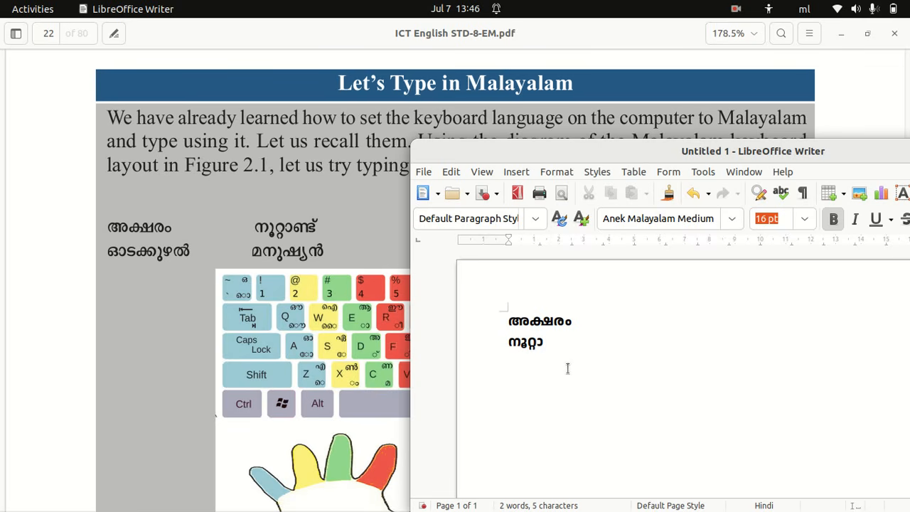
pyautogui.write('ണ്')
pyautogui.moveTo(828, 153); pyautogui.dragTo(666, 388)
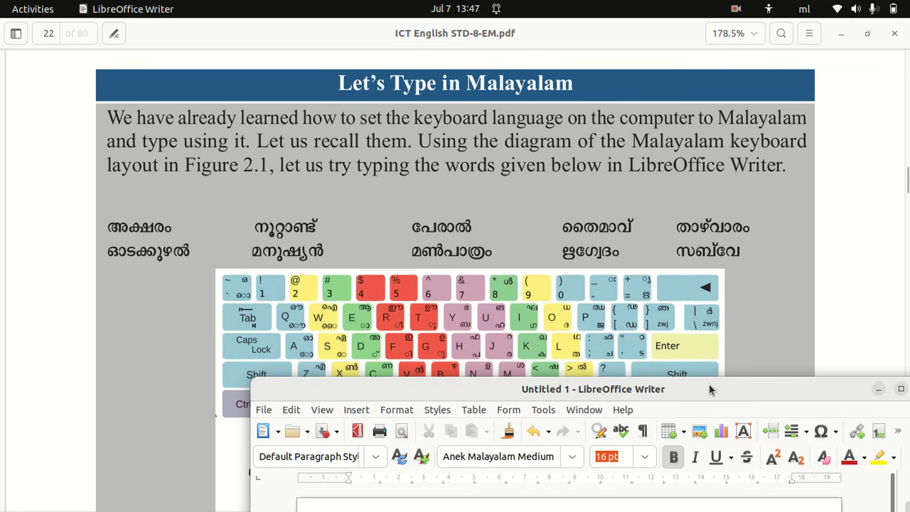
pyautogui.moveTo(708, 383); pyautogui.dragTo(710, 175)
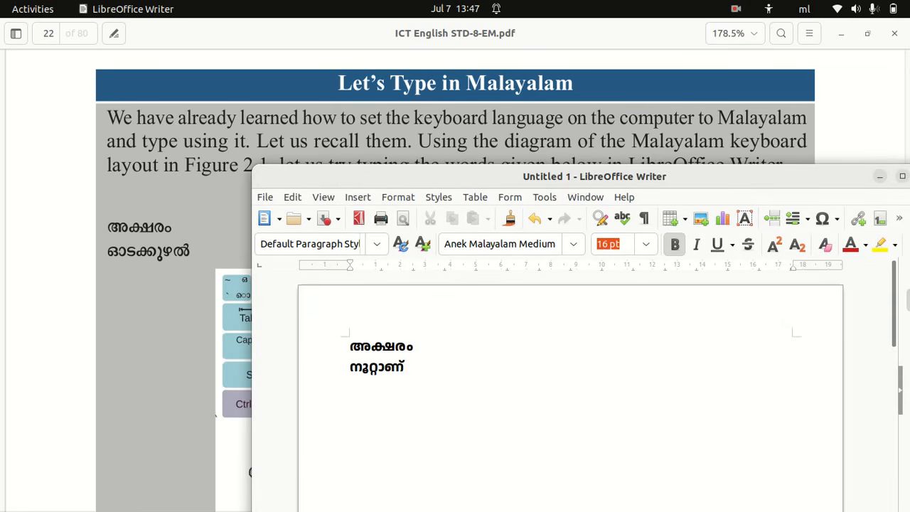
pyautogui.write('ട്')
# - Add the word പേരാൽ on a new line below നൂറ്റാണ്ട്
pyautogui.press('Return')
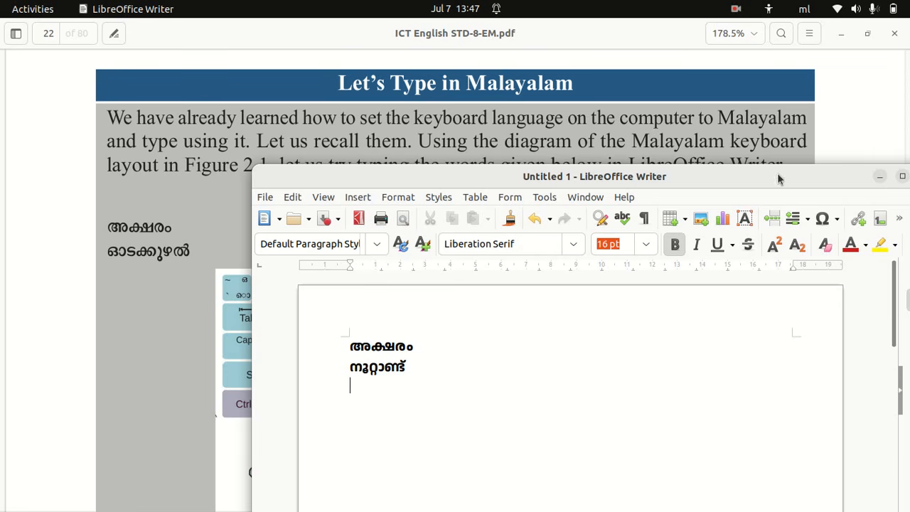
pyautogui.moveTo(758, 186); pyautogui.dragTo(779, 197)
pyautogui.moveTo(770, 319); pyautogui.dragTo(767, 177)
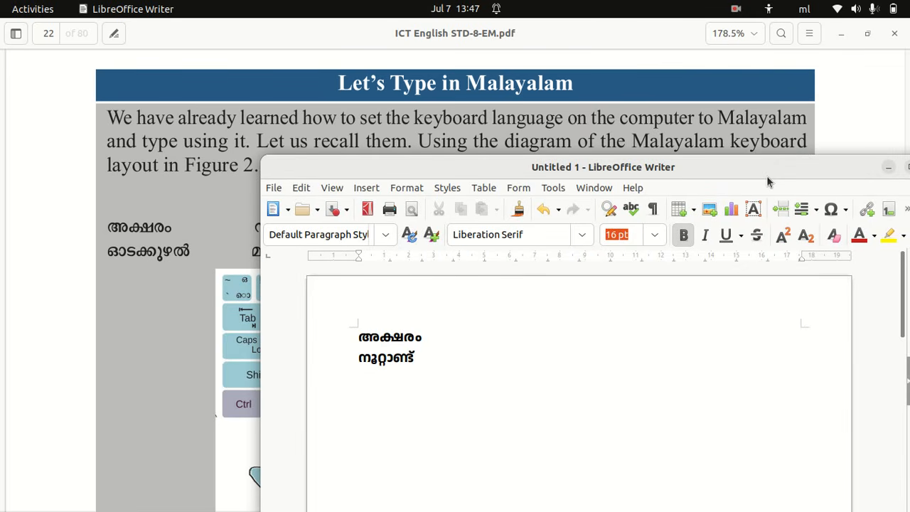
pyautogui.write('പ')
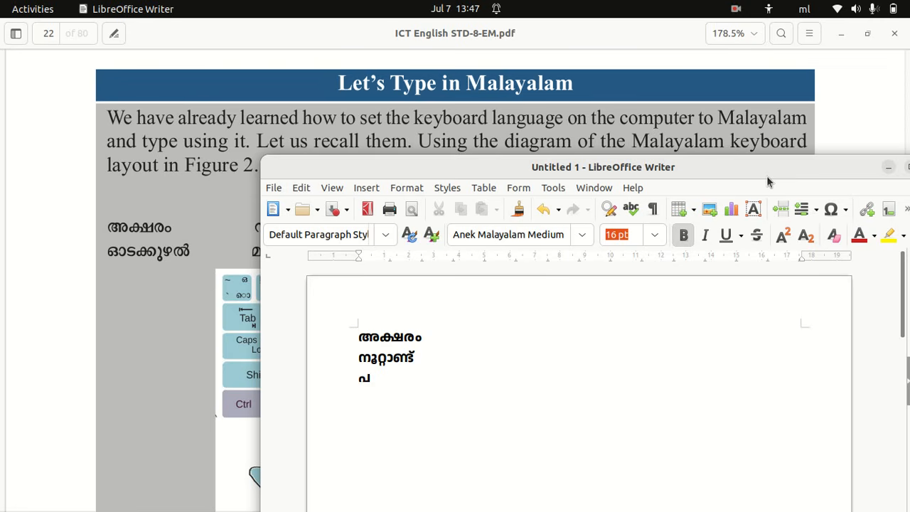
pyautogui.write('േരാ')
pyautogui.write('ൽ')
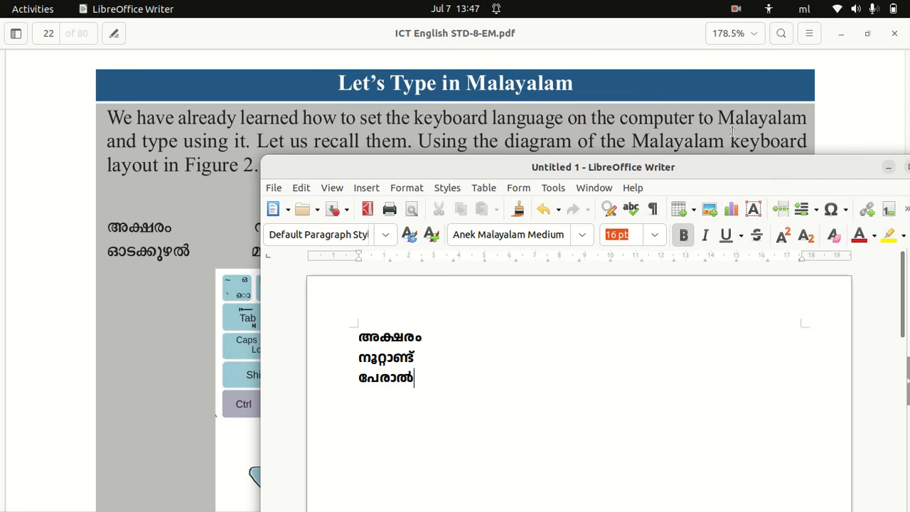
# - Consult the PDF's word list and keyboard diagram, and add the word തൈമാവ് on a new line below പേരാൽ
pyautogui.moveTo(729, 174); pyautogui.dragTo(670, 421)
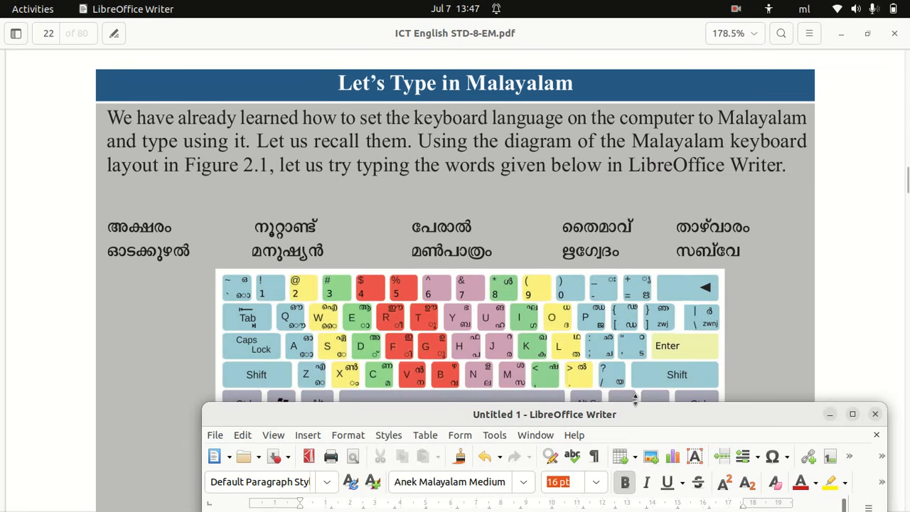
pyautogui.moveTo(638, 422); pyautogui.dragTo(660, 137)
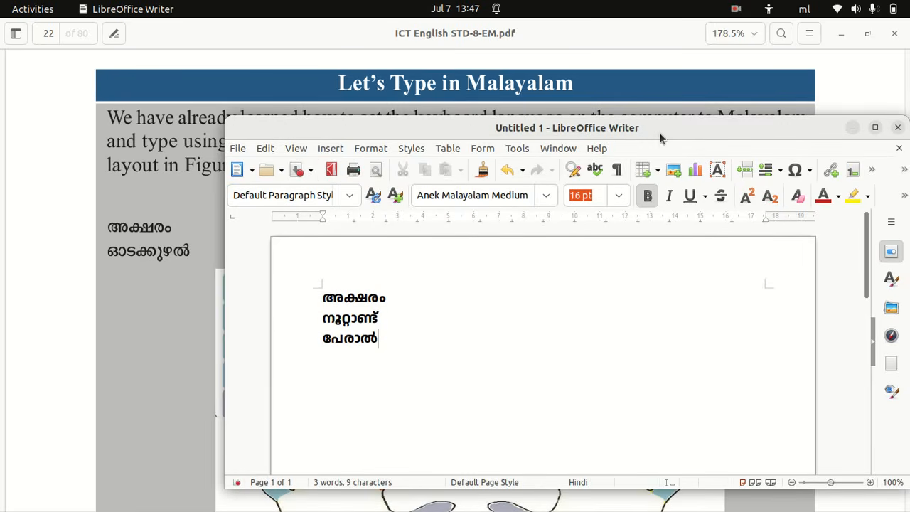
pyautogui.press('Return')
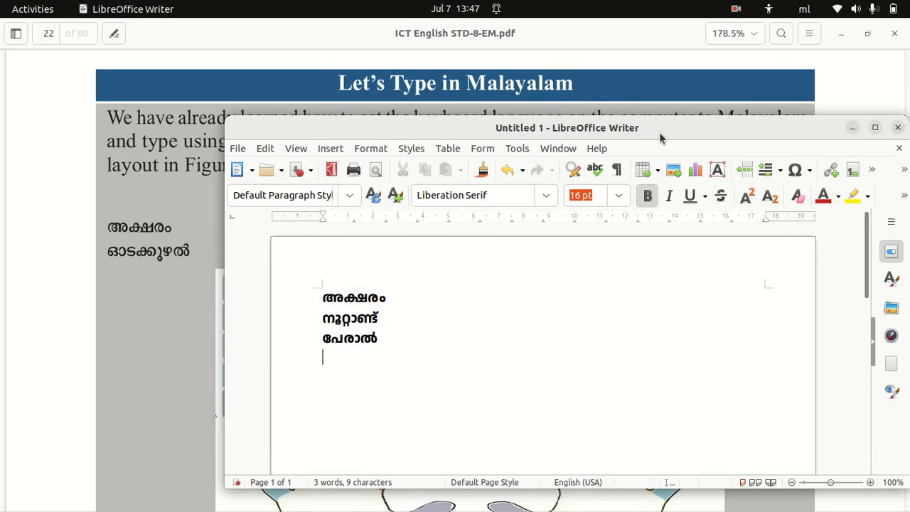
pyautogui.write('ത')
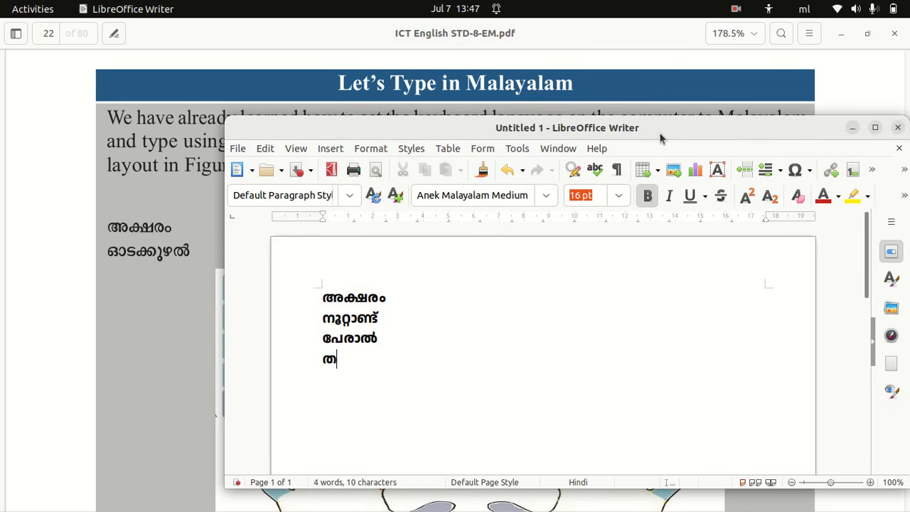
pyautogui.write('ൈമാ')
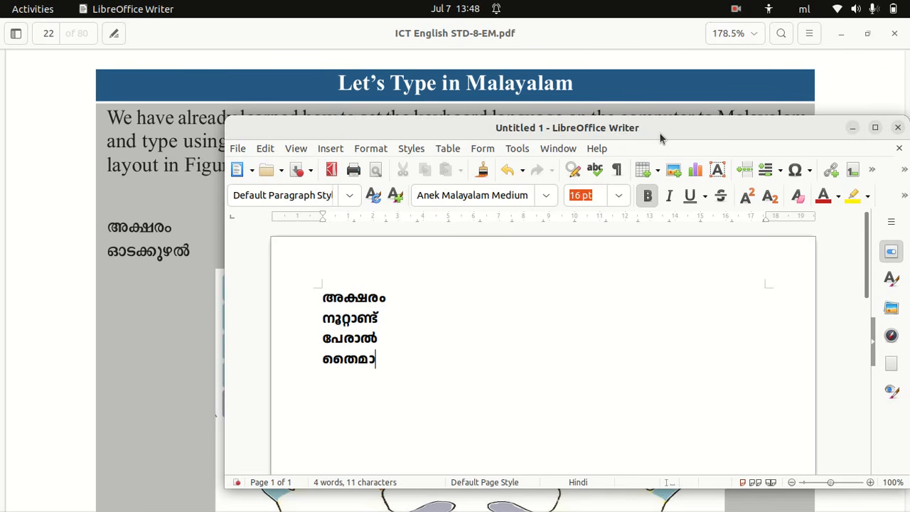
pyautogui.write('വ്')
# - Add the word താഴ്‌വാരം on a new line below തൈമാവ്, checking the PDF's word list and keyboard diagram
pyautogui.press('Return')
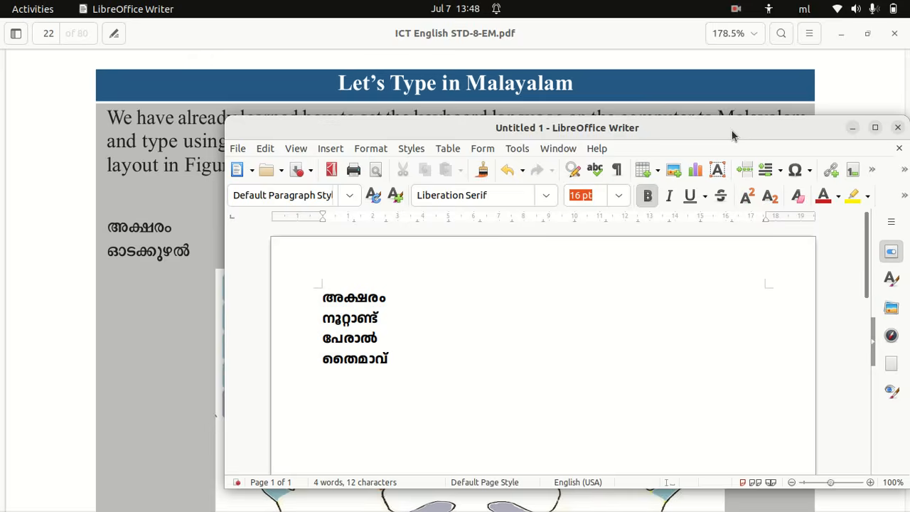
pyautogui.moveTo(733, 135); pyautogui.dragTo(713, 112)
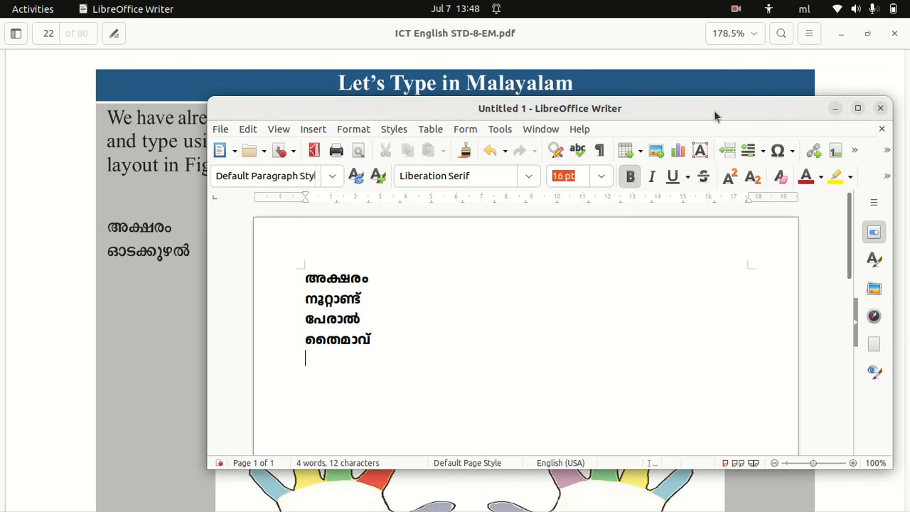
pyautogui.write('ത')
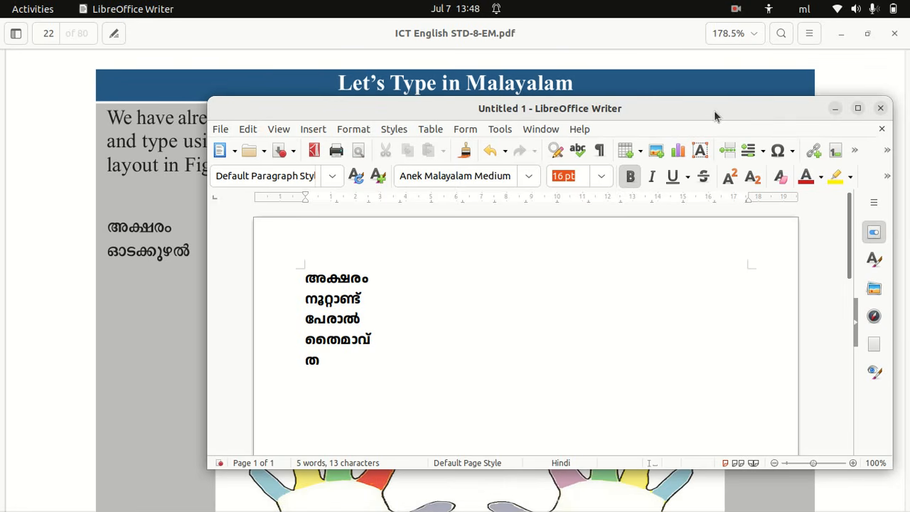
pyautogui.write('ാഴ്വ')
pyautogui.press('BackSpace')
pyautogui.moveTo(645, 110); pyautogui.dragTo(590, 388)
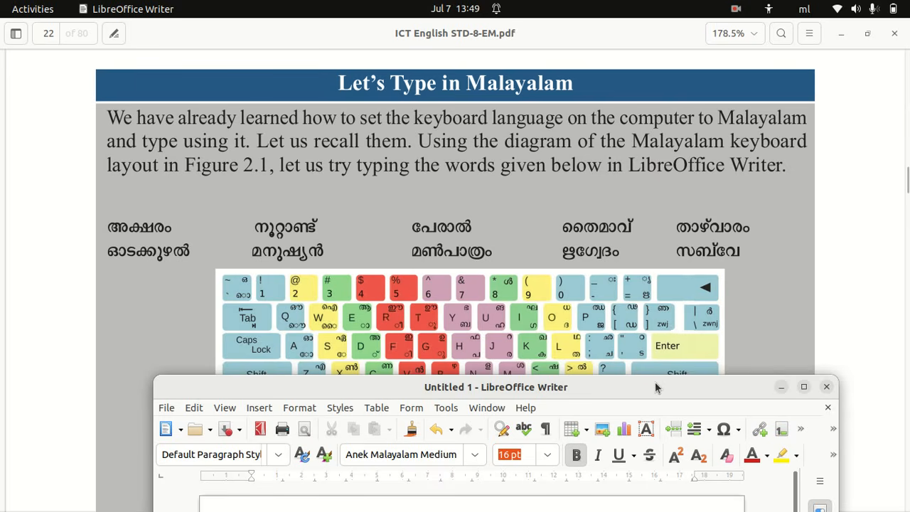
pyautogui.moveTo(654, 382); pyautogui.dragTo(696, 160)
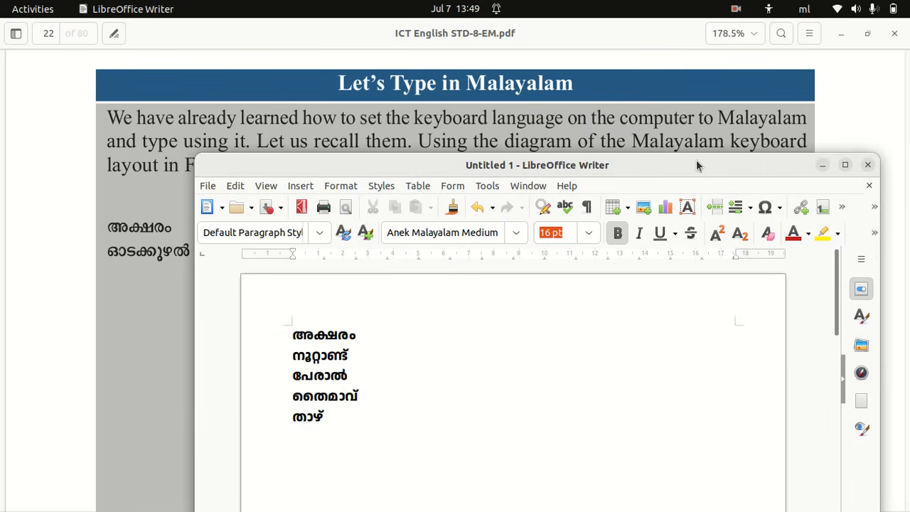
pyautogui.write('വ')
pyautogui.write('ാ')
pyautogui.write('രം')
pyautogui.moveTo(680, 165); pyautogui.dragTo(674, 108)
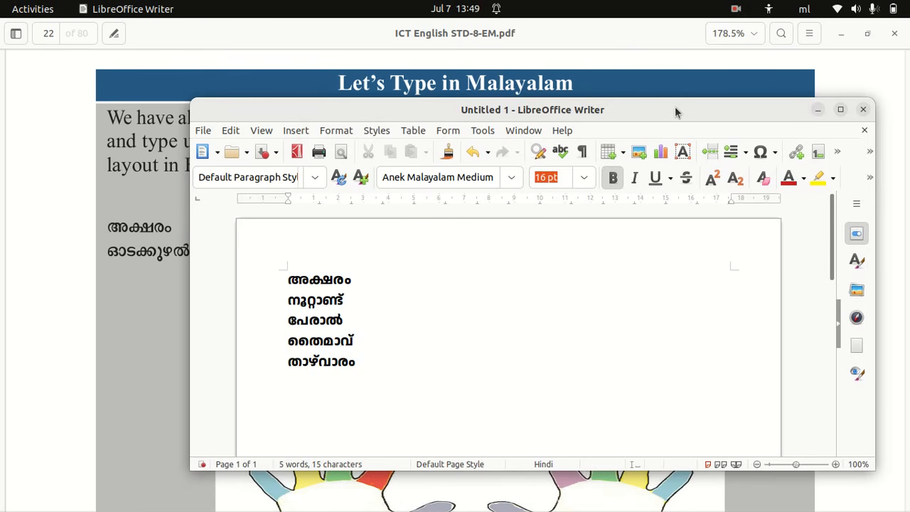
# - Add the word ഓടക്കുൽ on a new line below താഴ്‌വാരം
pyautogui.press('Return')
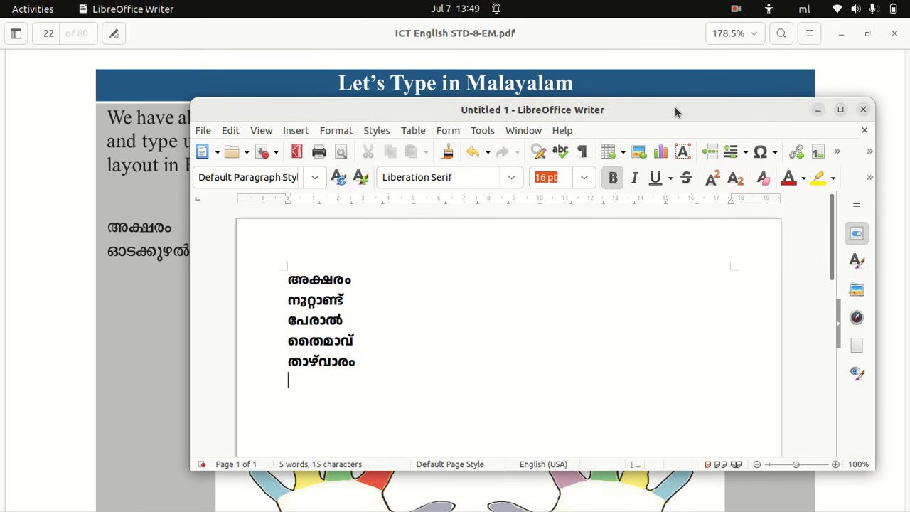
pyautogui.write('ഓ')
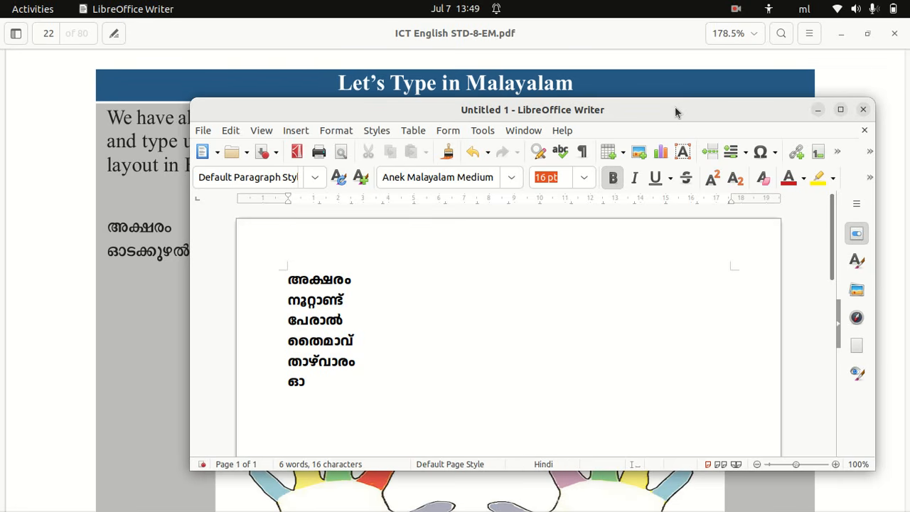
pyautogui.write('ട')
pyautogui.write('ക്കുൽ')
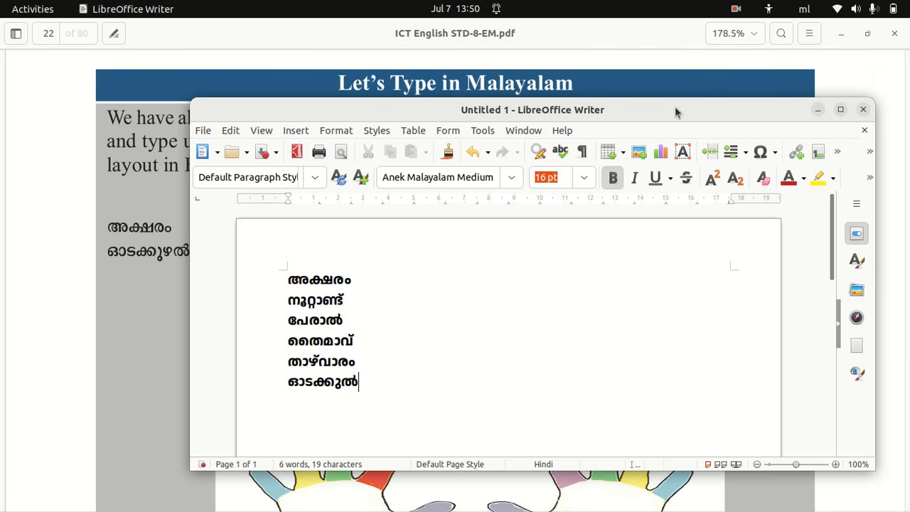
# - Add the word മനുഷ്യൻ on a new line below ഓടക്കുൽ, uncovering the PDF's keyboard diagram for reference
pyautogui.press('Return')
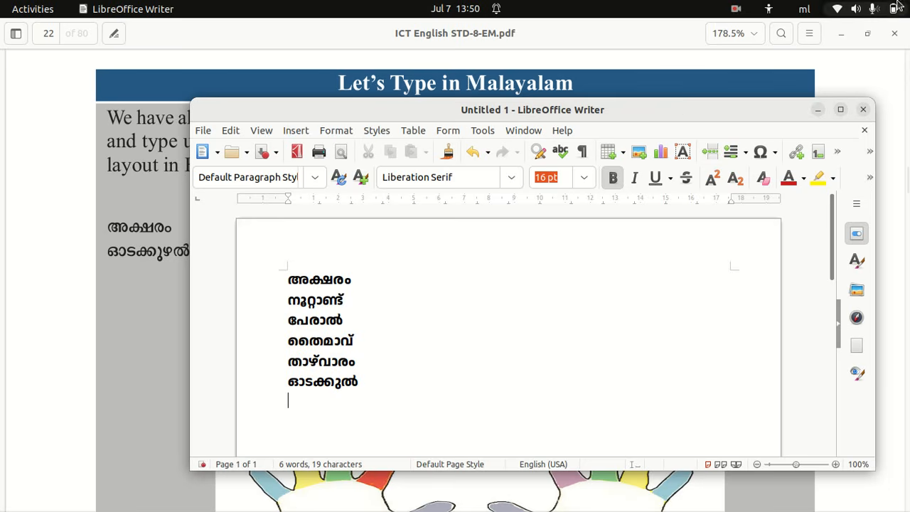
pyautogui.moveTo(714, 112); pyautogui.dragTo(720, 89)
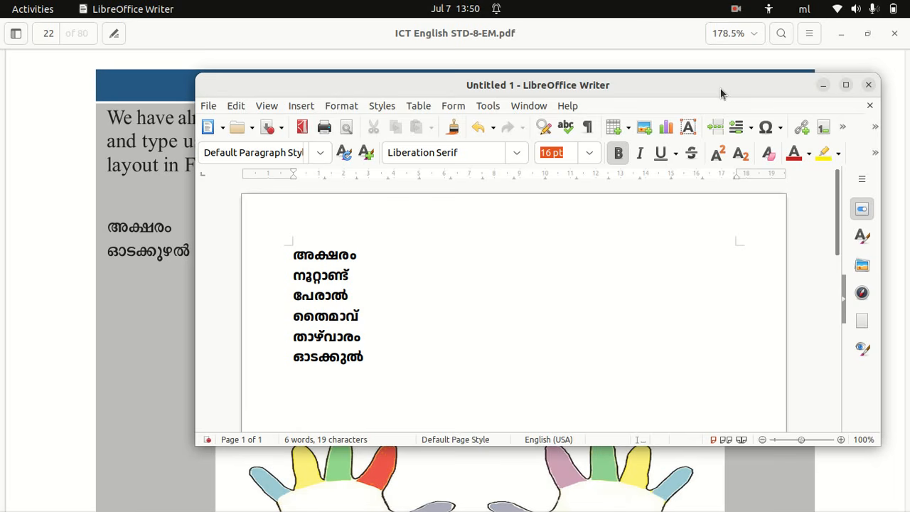
pyautogui.write('മ')
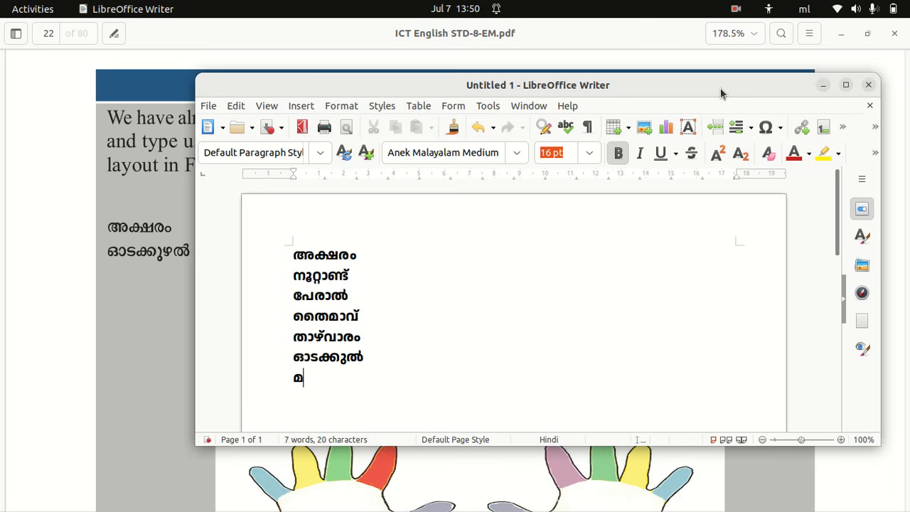
pyautogui.write('നു')
pyautogui.write('ഷ്')
pyautogui.write('യ')
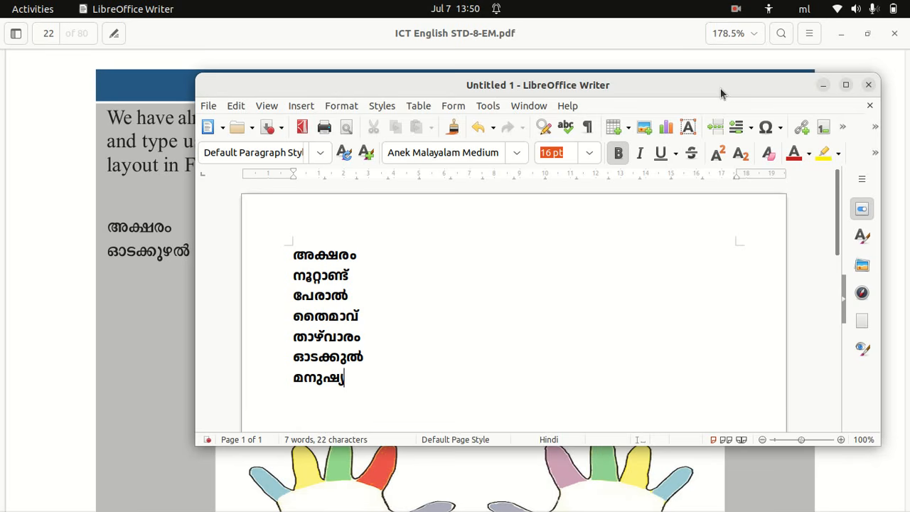
pyautogui.moveTo(725, 84); pyautogui.dragTo(666, 423)
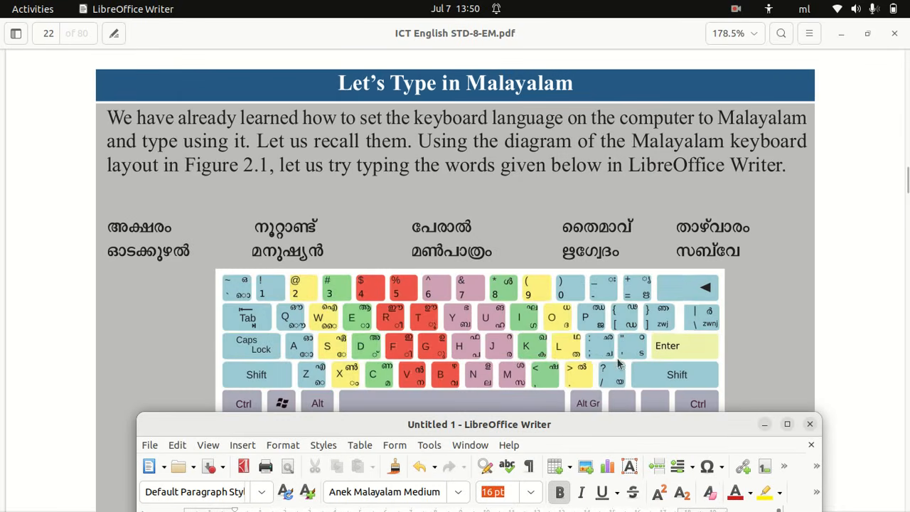
pyautogui.moveTo(619, 424); pyautogui.dragTo(638, 176)
pyautogui.write('ൻ')
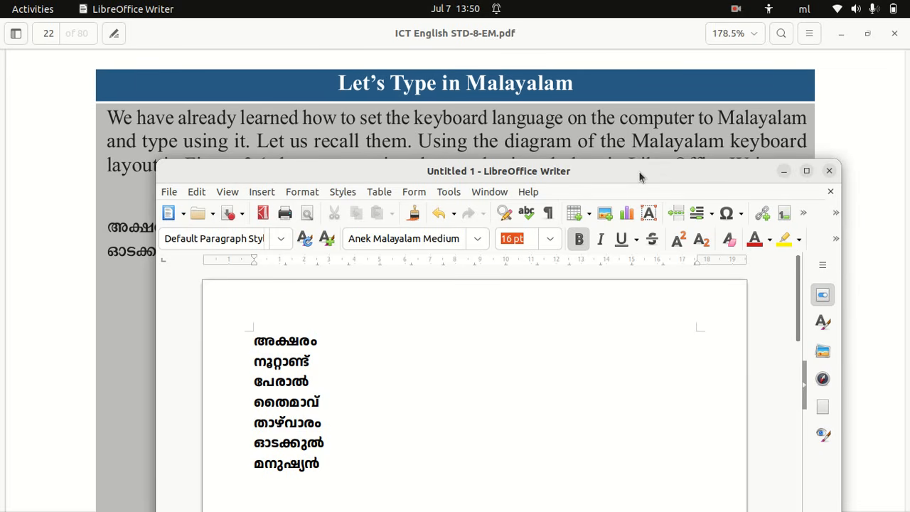
# - Add the word മൺപാത്രം on a new line below മനുഷ്യൻ, consulting the PDF's word list and keyboard diagram
pyautogui.moveTo(623, 170); pyautogui.dragTo(626, 92)
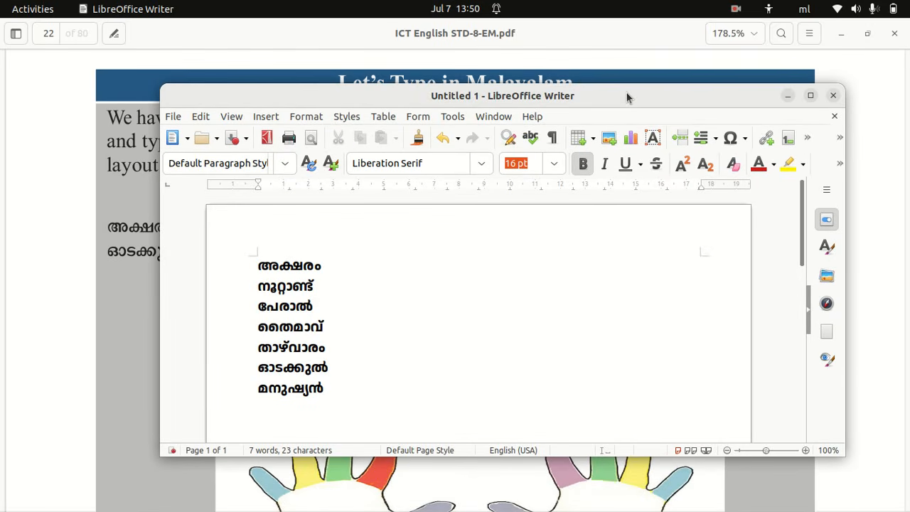
pyautogui.write('മ')
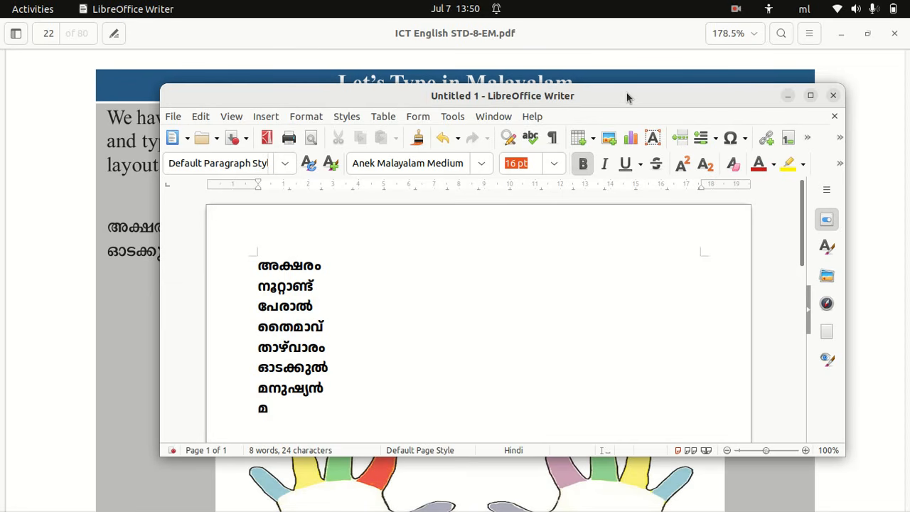
pyautogui.moveTo(583, 95); pyautogui.dragTo(661, 414)
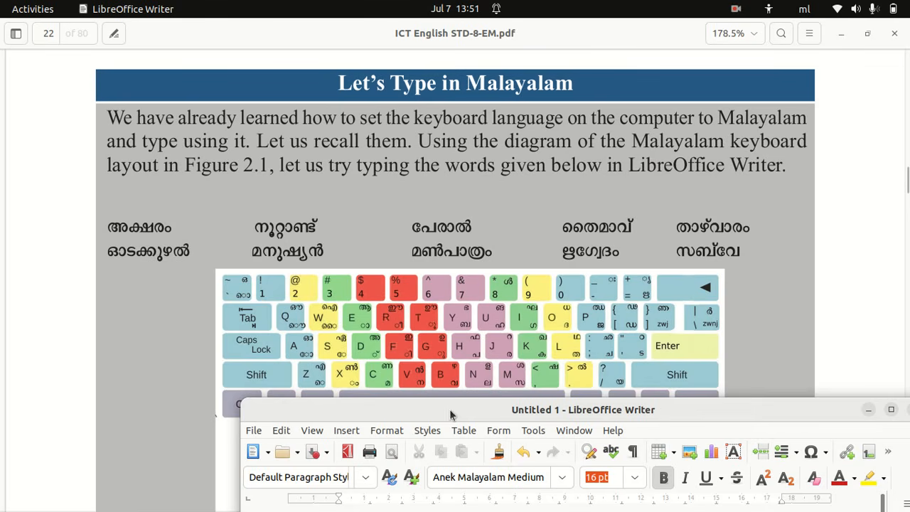
pyautogui.moveTo(450, 411); pyautogui.dragTo(428, 100)
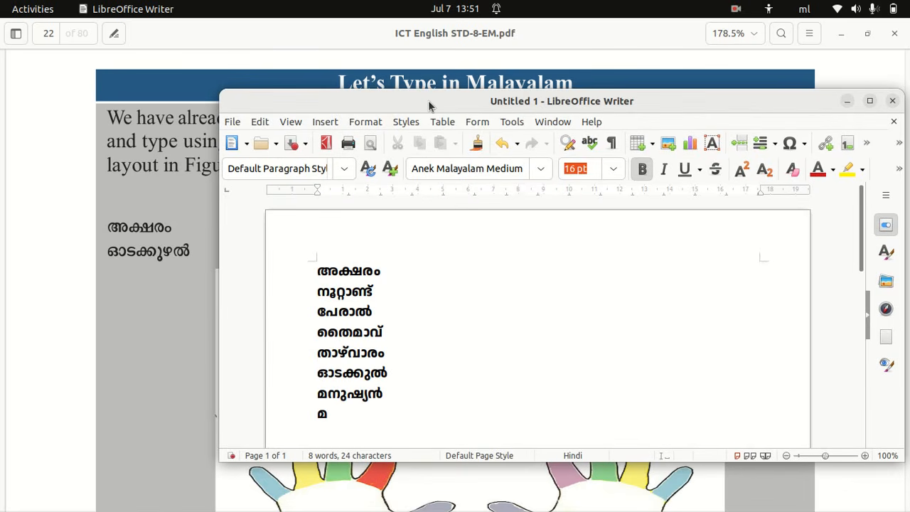
pyautogui.write('ൺപാത')
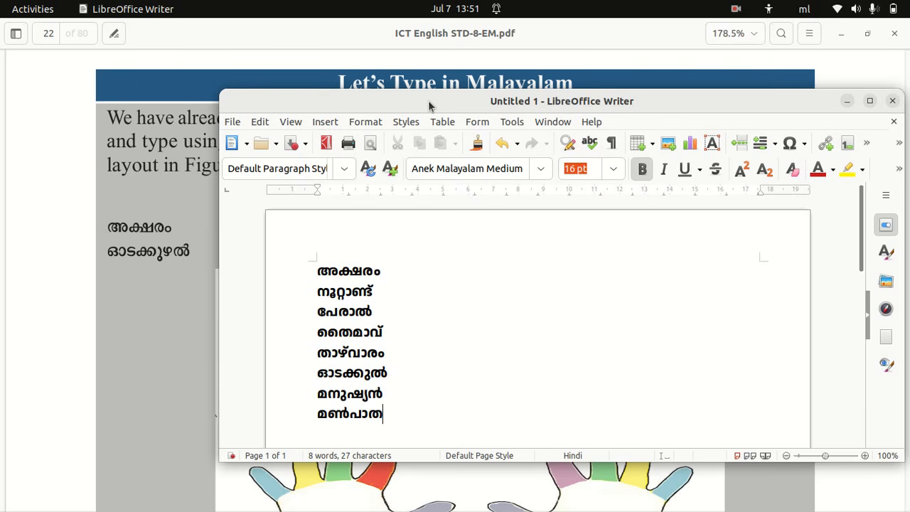
pyautogui.write('്രം')
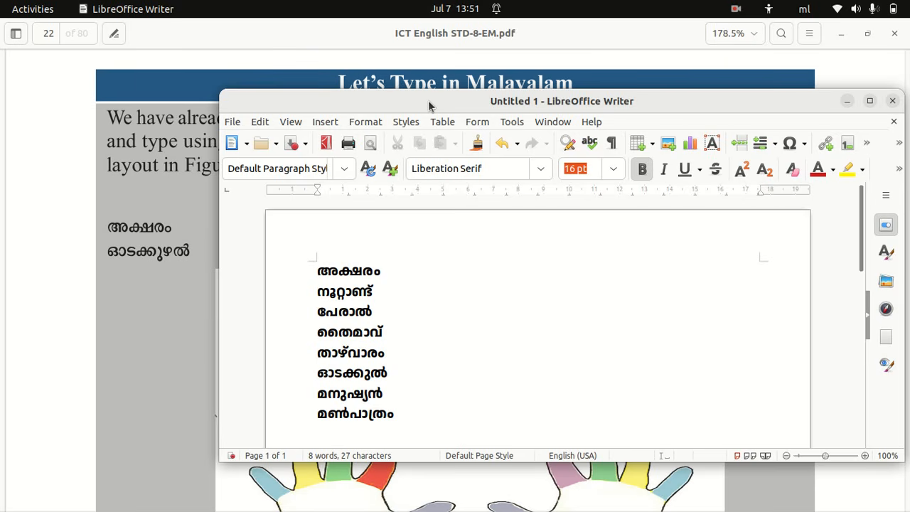
# - Add the word ഋഗ്വേദം on a new line below മൺപാത്രം
pyautogui.moveTo(671, 100); pyautogui.dragTo(691, 48)
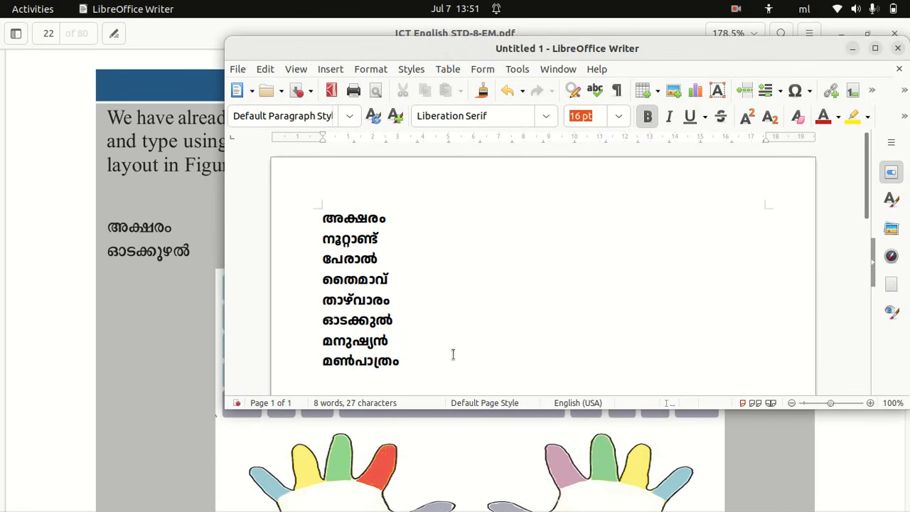
pyautogui.write('ജ')
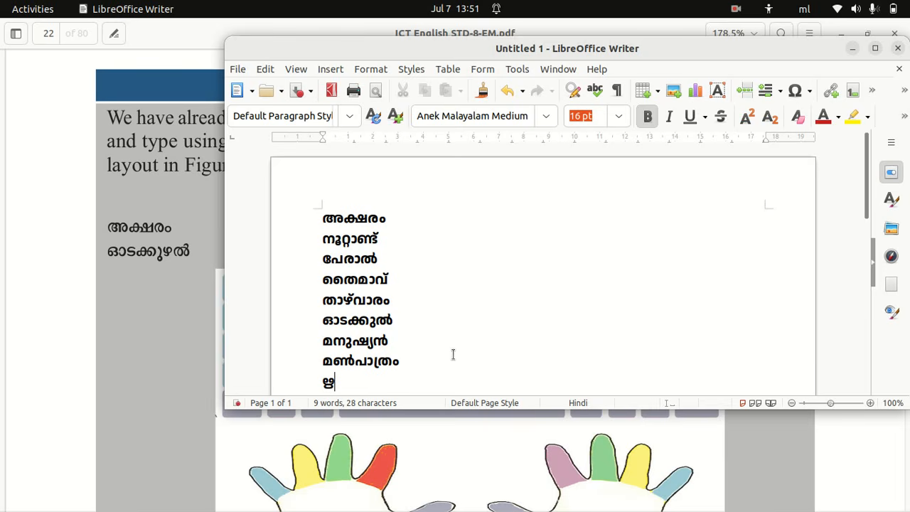
pyautogui.write('ഗ്യേദം')
# - Add the word സബ്‌വേ on a new line below ഋഗ്വേദം, and maximize the document window to show the whole word list
pyautogui.press('Return')
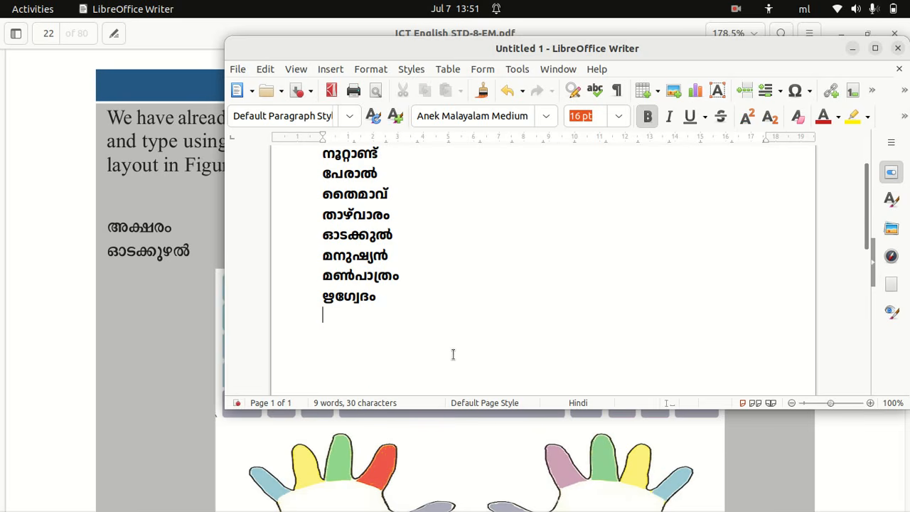
pyautogui.moveTo(728, 49); pyautogui.dragTo(733, 91)
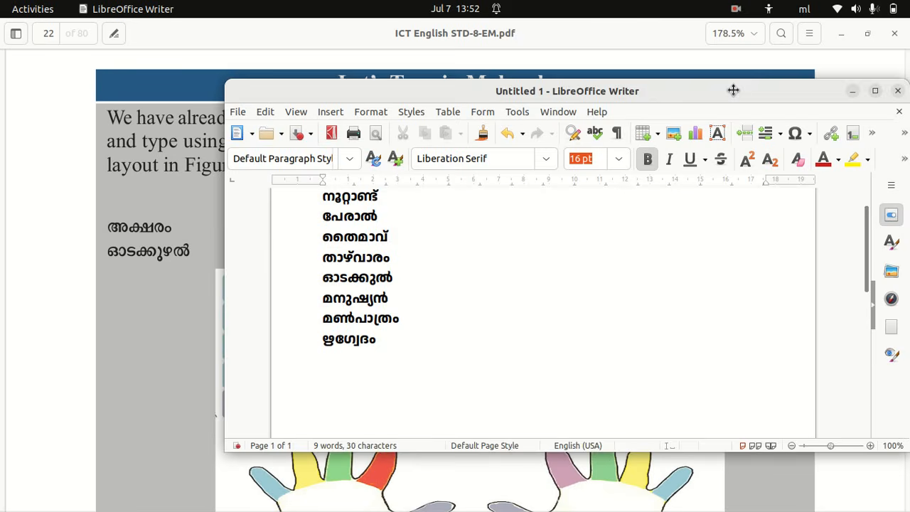
pyautogui.write('സ')
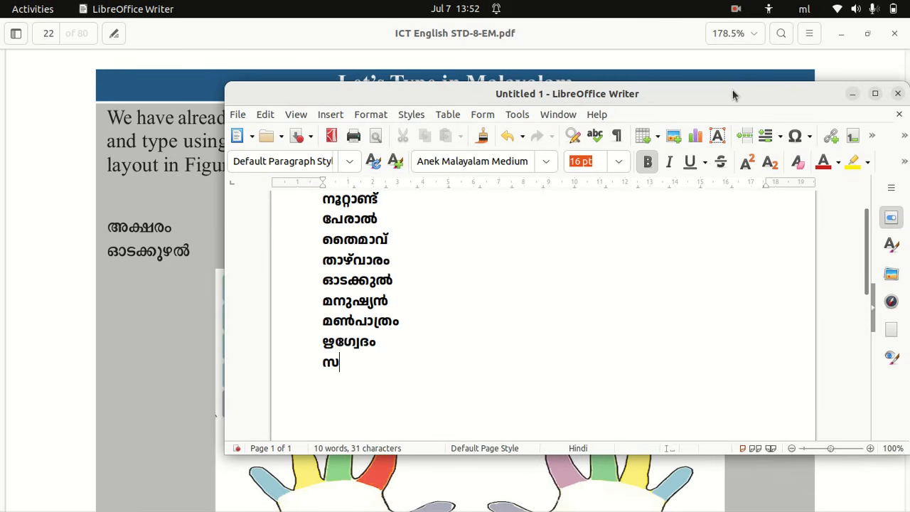
pyautogui.write('ബ്യ')
pyautogui.press('BackSpace')
pyautogui.write('വേ')
pyautogui.moveTo(767, 92); pyautogui.dragTo(698, 16)
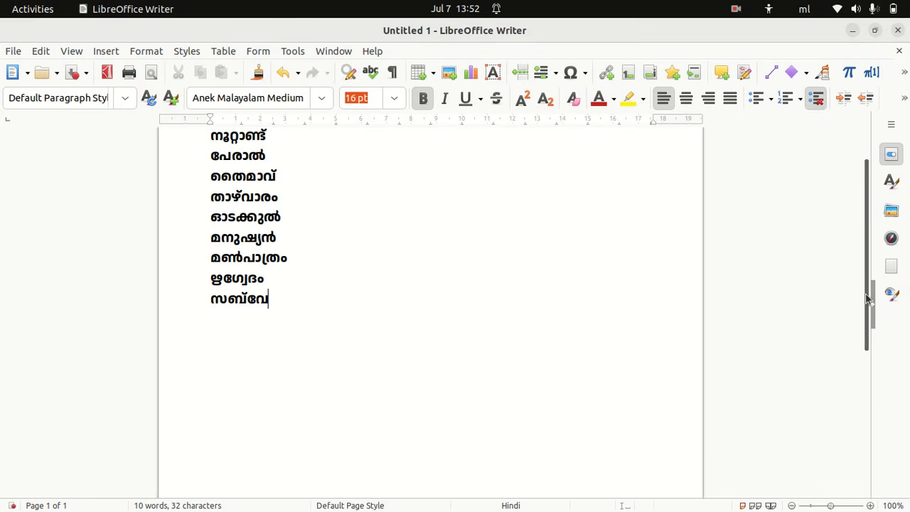
pyautogui.moveTo(865, 298); pyautogui.dragTo(868, 263)
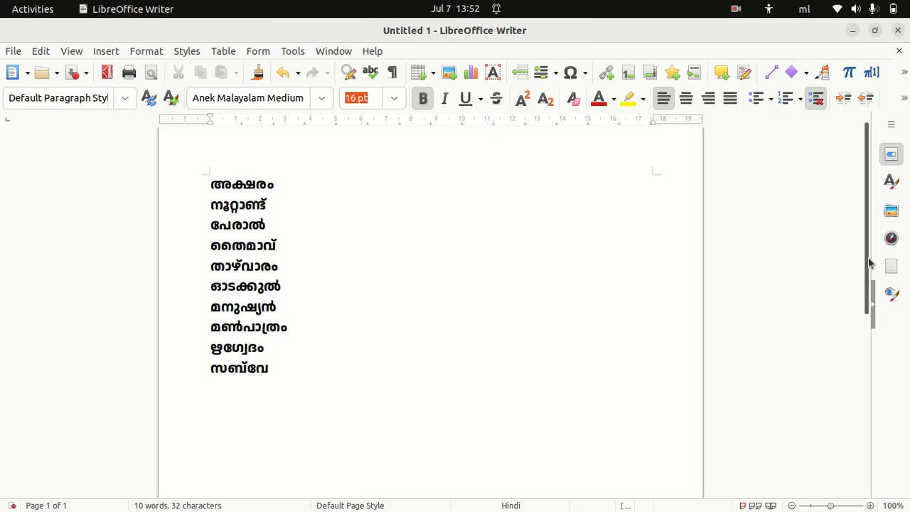
# - Switch to the PDF textbook, read the typing practice, document formatting and Malayalam fonts sections on page 23, and minimize the PDF
pyautogui.click(852, 31)
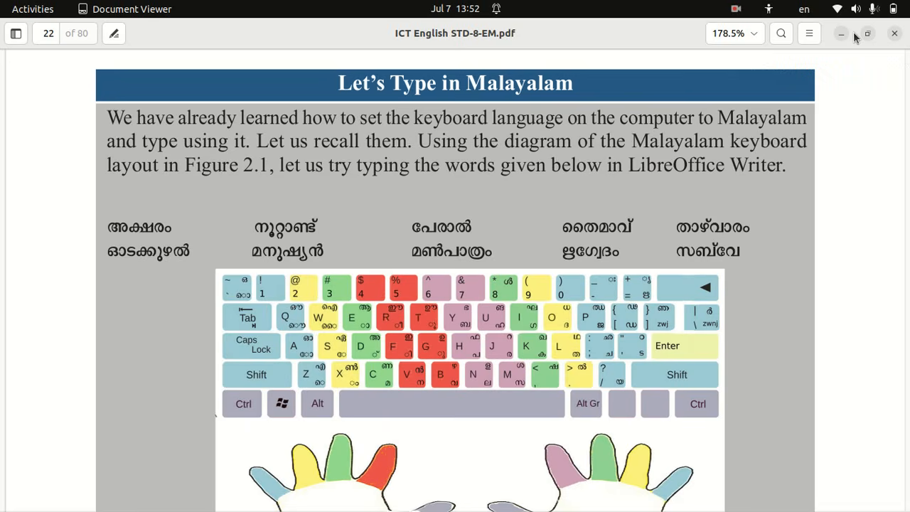
pyautogui.scroll(-10, 657, 333)
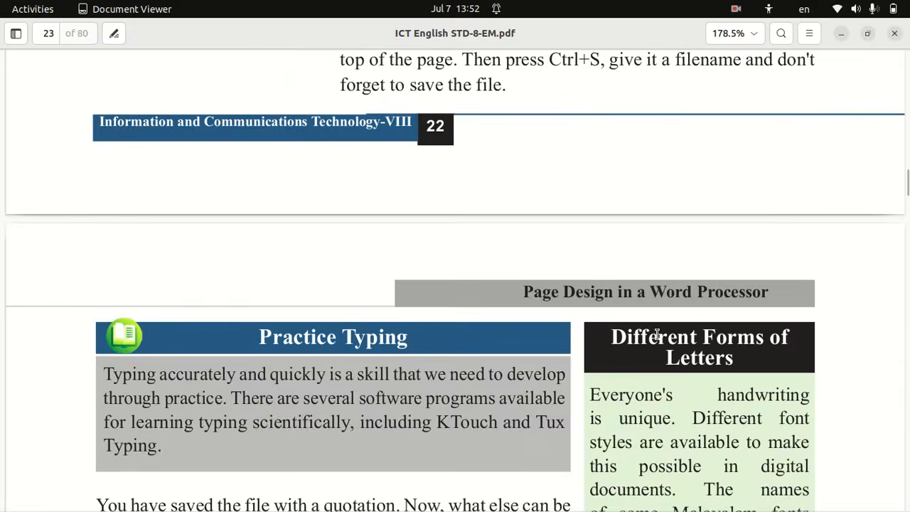
pyautogui.scroll(-5, 657, 334)
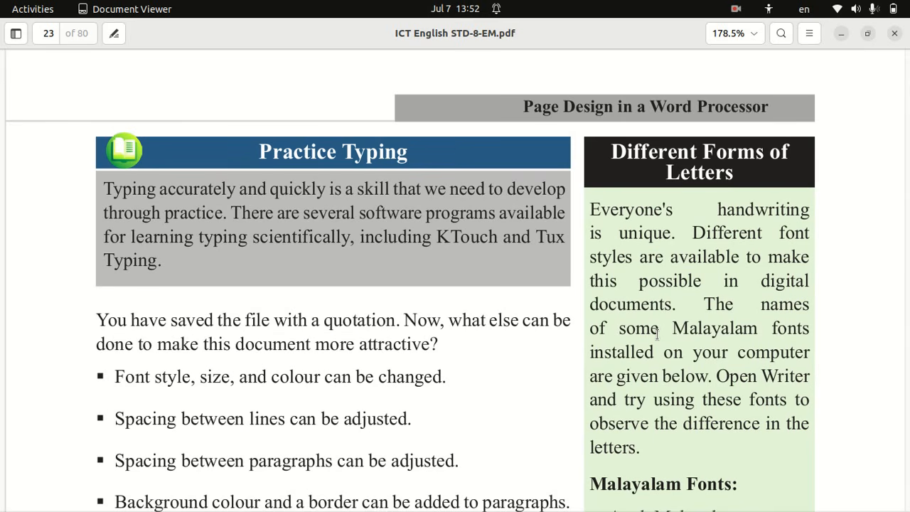
pyautogui.scroll(-1, 656, 333)
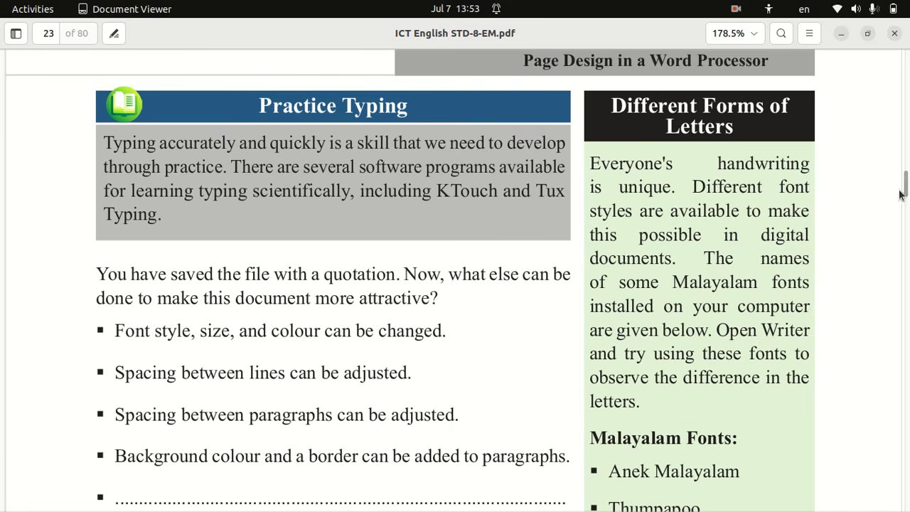
pyautogui.moveTo(906, 189)
pyautogui.mouseDown()
pyautogui.moveTo(907, 199)
pyautogui.moveTo(907, 190)
pyautogui.mouseUp()
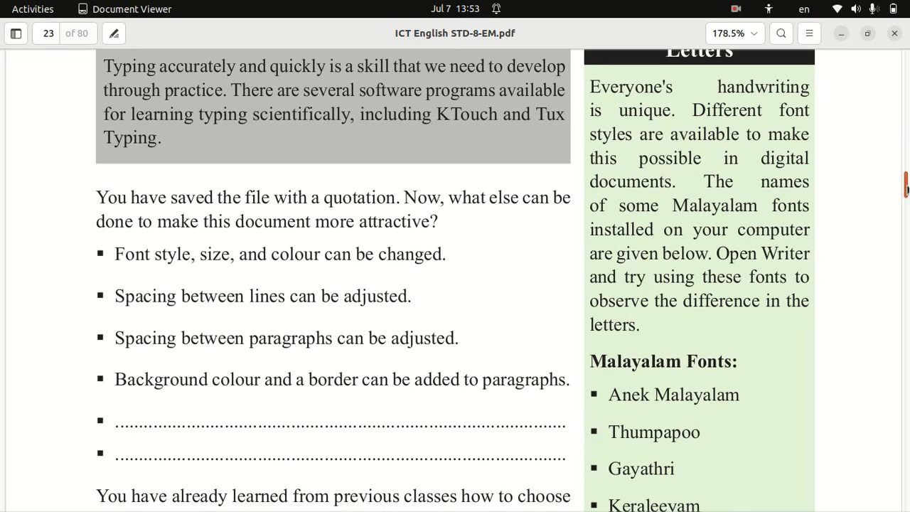
pyautogui.scroll(-3, 906, 188)
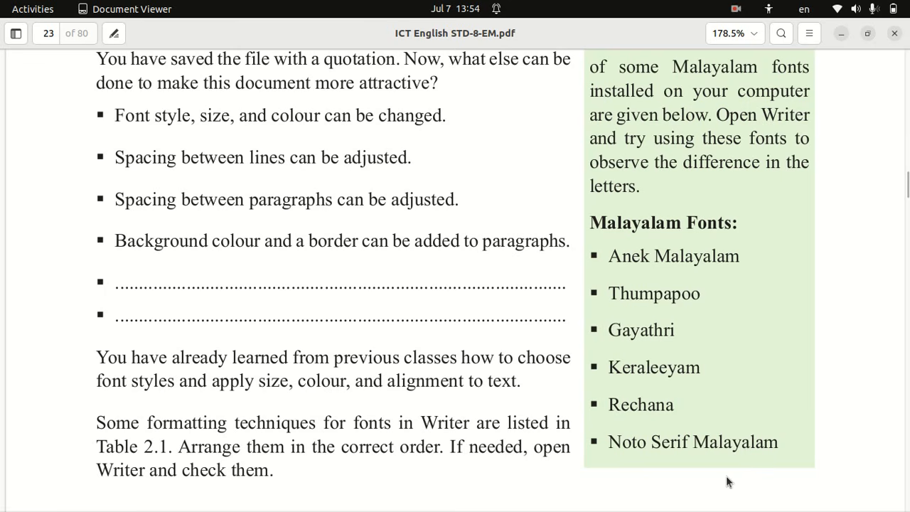
pyautogui.click(839, 42)
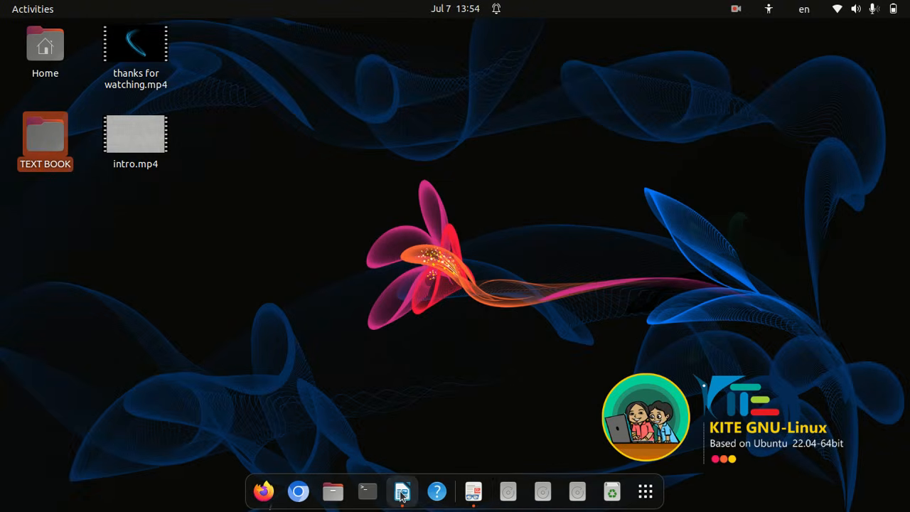
# - Switch back to the Writer document and set the font of the second word, നൂറ്റാണ്ട്, to THUMBA
pyautogui.click(402, 491)
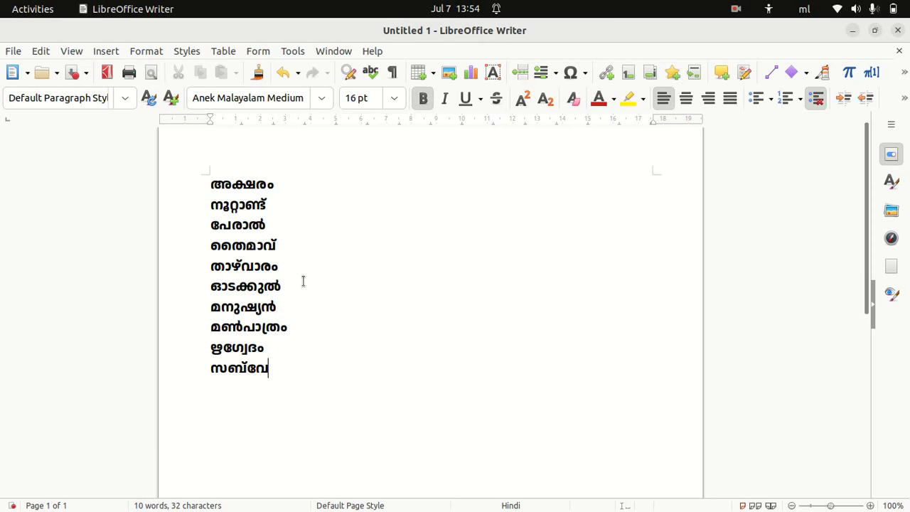
pyautogui.click(277, 183)
pyautogui.click(276, 203)
pyautogui.moveTo(276, 203); pyautogui.dragTo(197, 204)
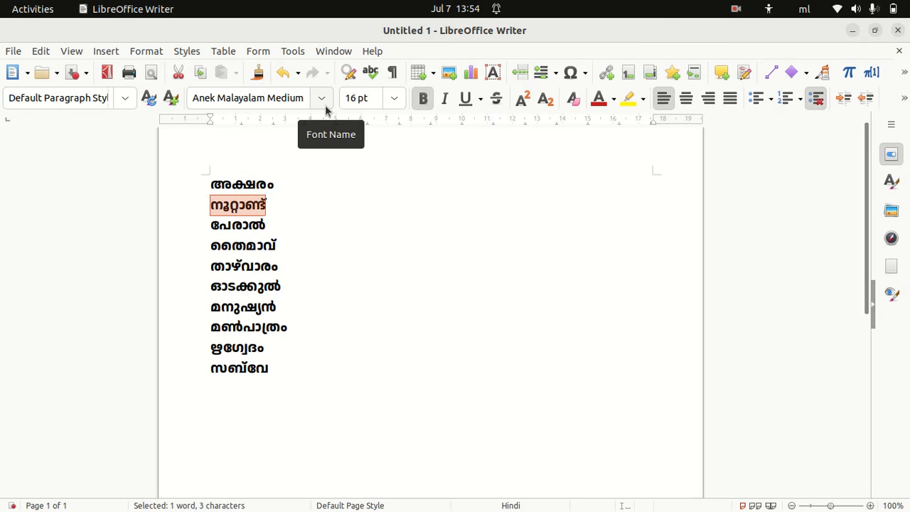
pyautogui.press('super+space')
pyautogui.click(322, 99)
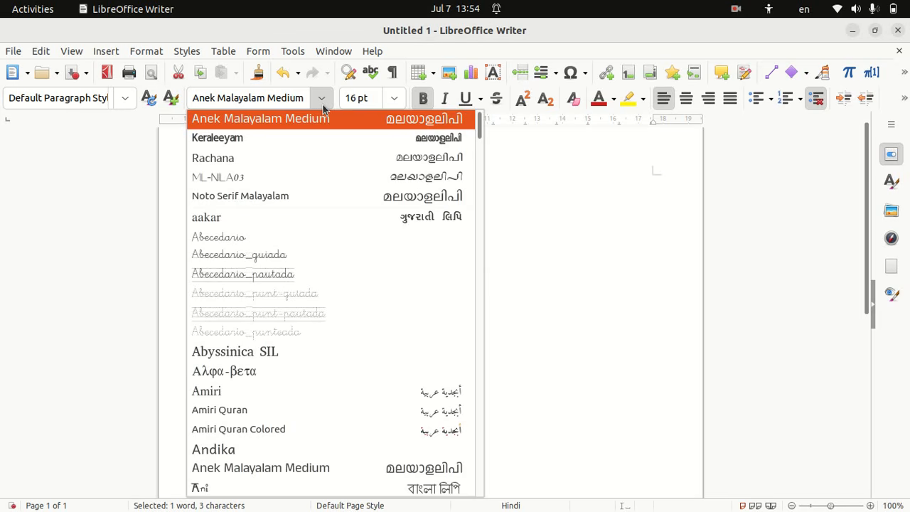
pyautogui.click(302, 97)
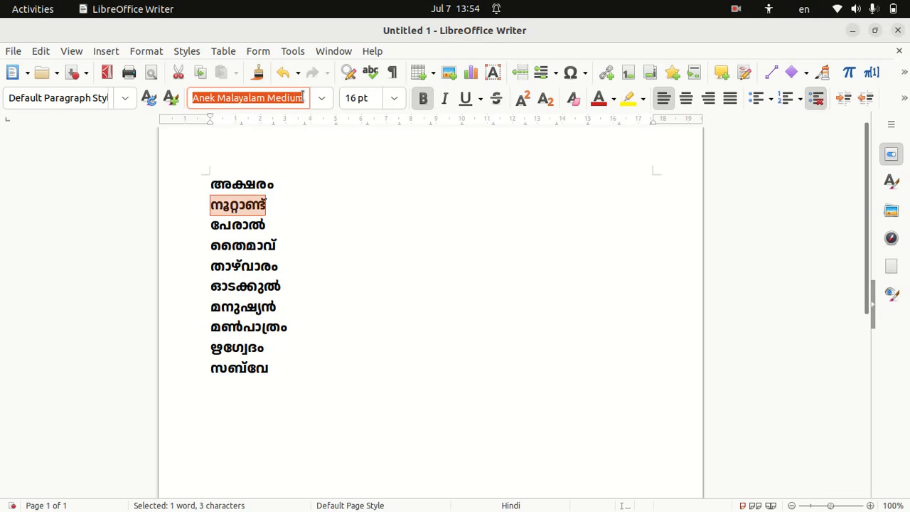
pyautogui.press('BackSpace')
pyautogui.write('THUMBA')
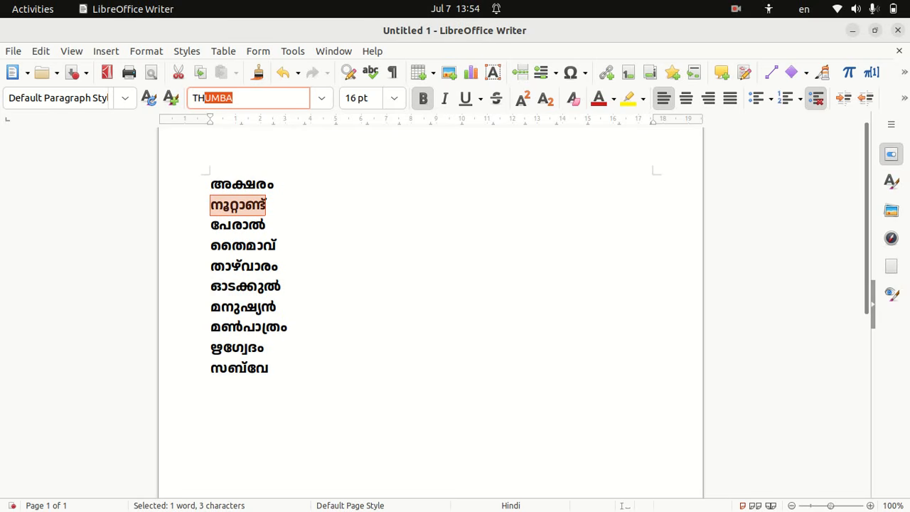
pyautogui.press('Return')
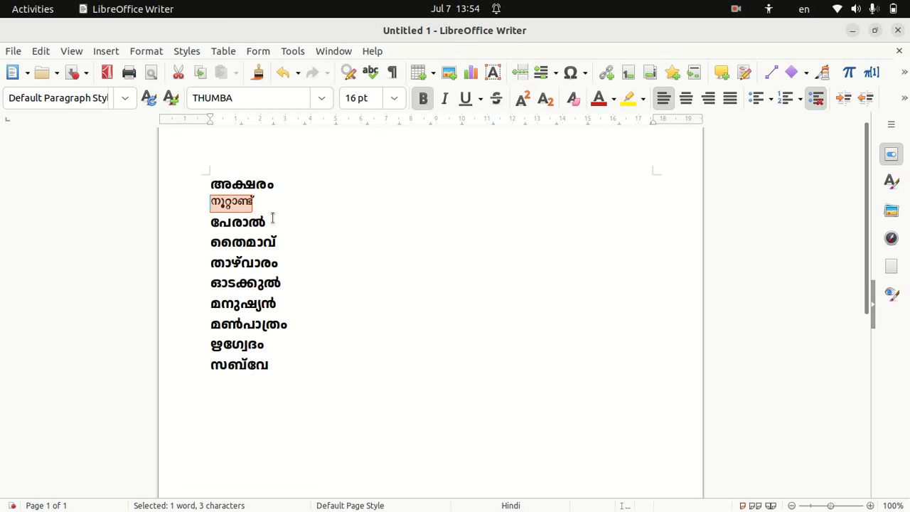
# - Set the font of the third word, പേരാൽ, to Gayathri
pyautogui.moveTo(272, 220); pyautogui.dragTo(205, 225)
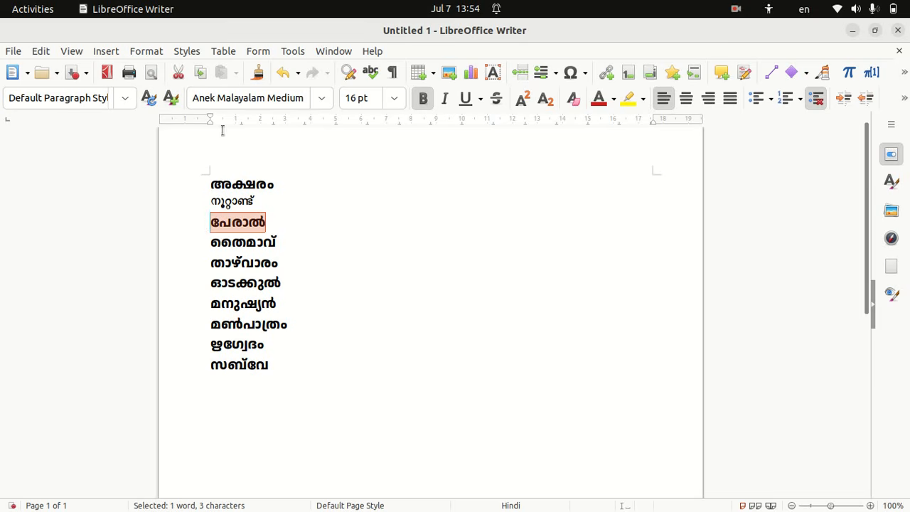
pyautogui.click(303, 100)
pyautogui.press('BackSpace')
pyautogui.press('BackSpace')
pyautogui.press('BackSpace')
pyautogui.press('BackSpace')
pyautogui.press('BackSpace')
pyautogui.press('BackSpace')
pyautogui.press('BackSpace')
pyautogui.press('BackSpace')
pyautogui.press('BackSpace')
pyautogui.press('BackSpace')
pyautogui.press('BackSpace')
pyautogui.press('BackSpace')
pyautogui.press('BackSpace')
pyautogui.press('BackSpace')
pyautogui.press('BackSpace')
pyautogui.press('BackSpace')
pyautogui.press('BackSpace')
pyautogui.press('BackSpace')
pyautogui.press('BackSpace')
pyautogui.press('BackSpace')
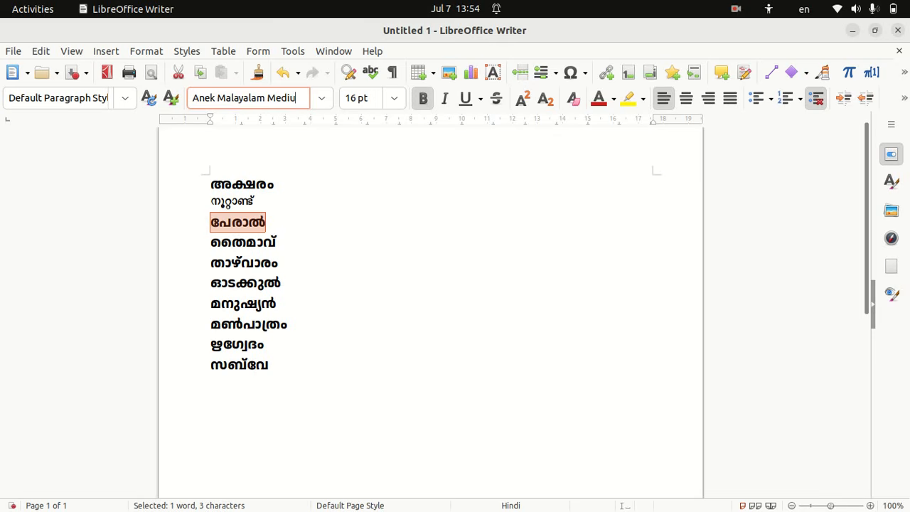
pyautogui.write('Gat')
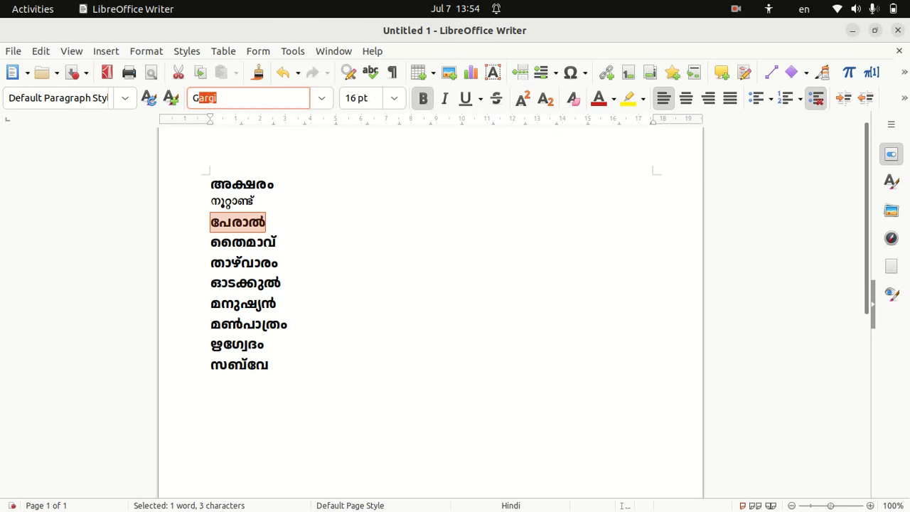
pyautogui.press('BackSpace')
pyautogui.write('yath')
pyautogui.press('Return')
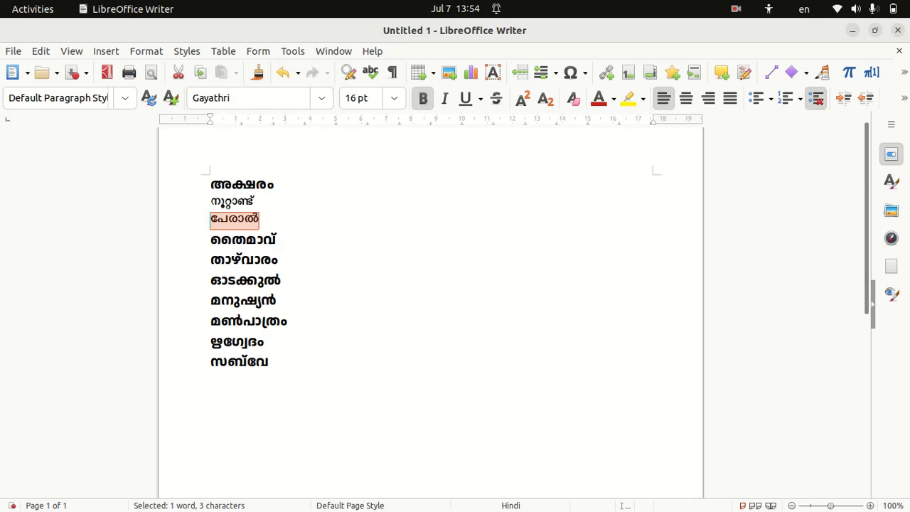
# - Set the font of the fourth word, തൈമാവ്, to Keraleeyam
pyautogui.click(284, 236)
pyautogui.moveTo(284, 236); pyautogui.dragTo(175, 239)
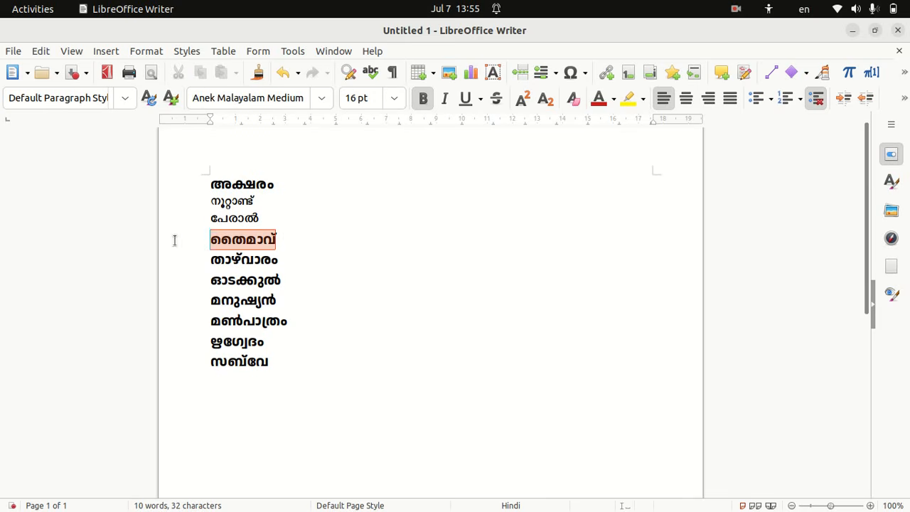
pyautogui.click(299, 97)
pyautogui.press('BackSpace')
pyautogui.press('BackSpace')
pyautogui.press('BackSpace')
pyautogui.press('BackSpace')
pyautogui.press('BackSpace')
pyautogui.press('BackSpace')
pyautogui.press('BackSpace')
pyautogui.press('BackSpace')
pyautogui.press('BackSpace')
pyautogui.press('BackSpace')
pyautogui.press('BackSpace')
pyautogui.press('BackSpace')
pyautogui.press('BackSpace')
pyautogui.press('BackSpace')
pyautogui.press('BackSpace')
pyautogui.press('BackSpace')
pyautogui.press('BackSpace')
pyautogui.press('BackSpace')
pyautogui.press('BackSpace')
pyautogui.press('BackSpace')
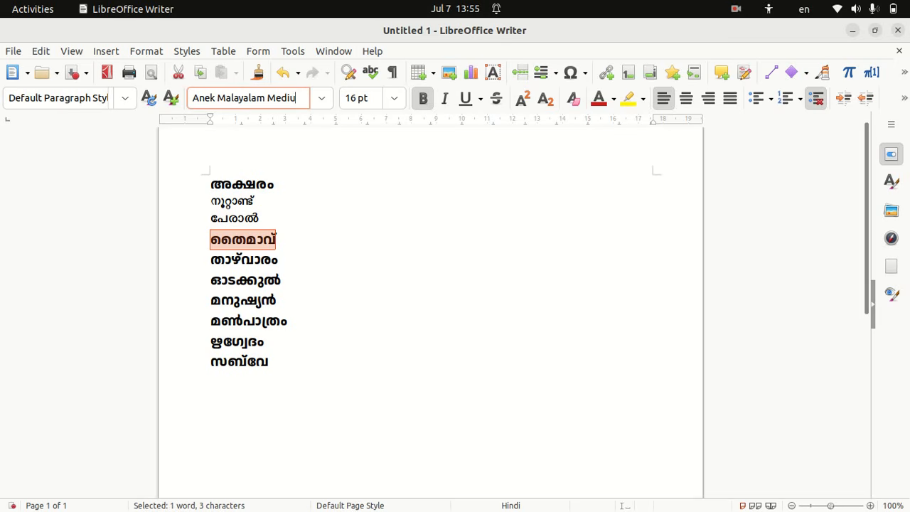
pyautogui.press('BackSpace')
pyautogui.write('Keraleeyam')
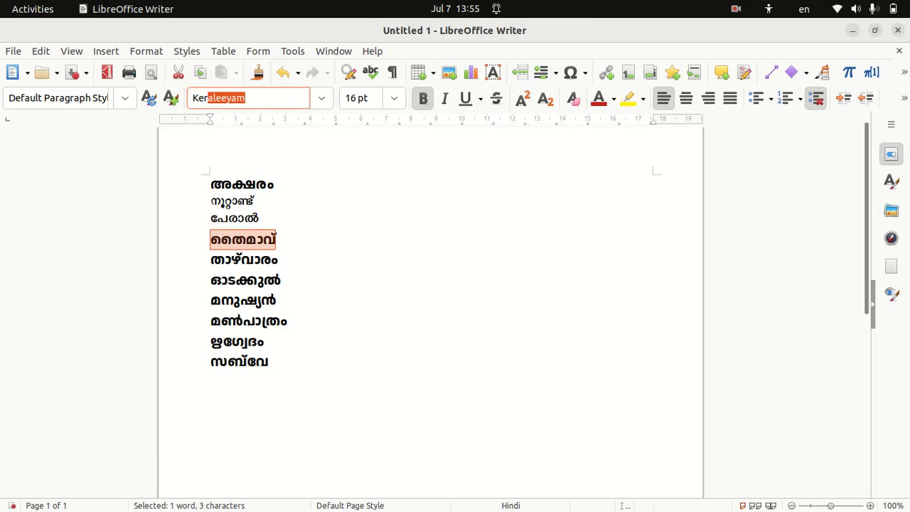
pyautogui.press('Return')
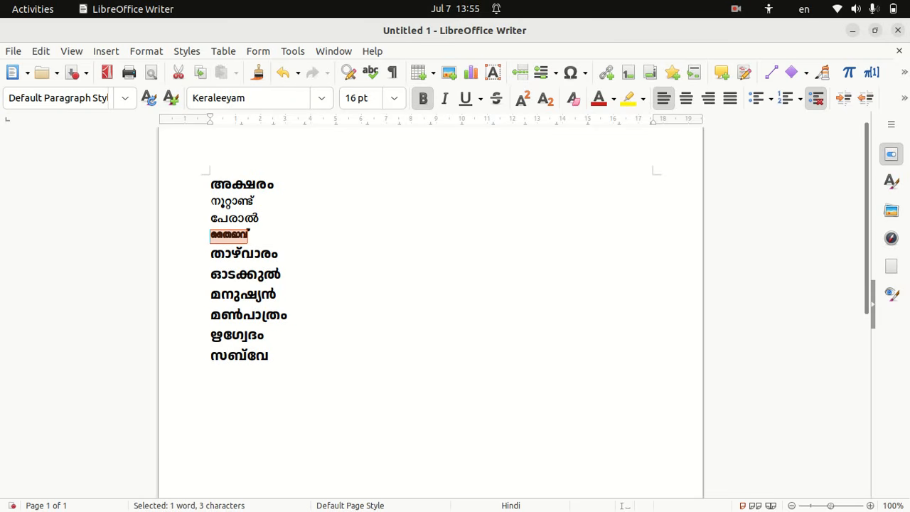
# - Set the font of the fifth word, താഴ്‌വാരം, to Rachana
pyautogui.click(285, 254)
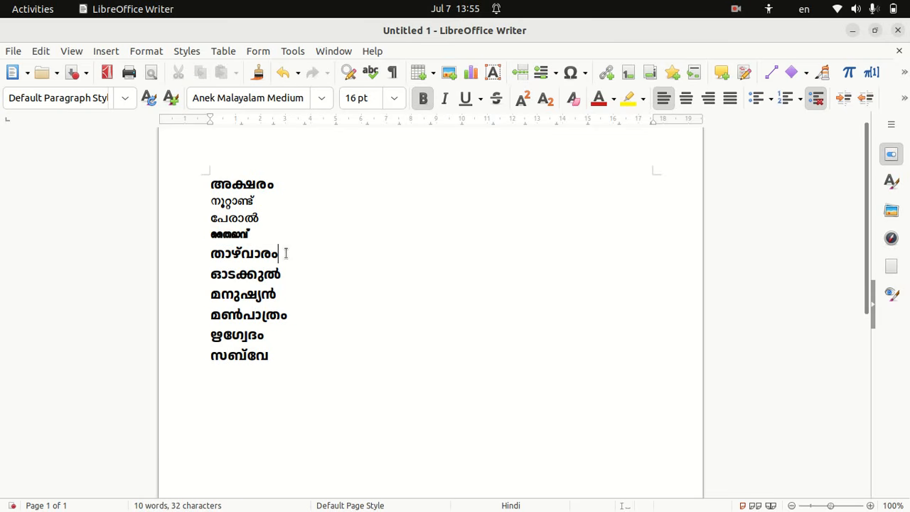
pyautogui.moveTo(285, 253); pyautogui.dragTo(200, 252)
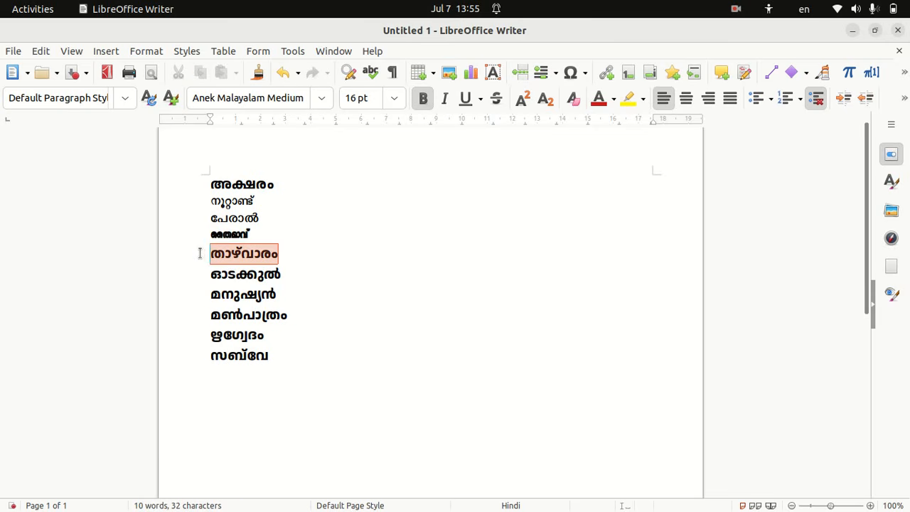
pyautogui.click(302, 98)
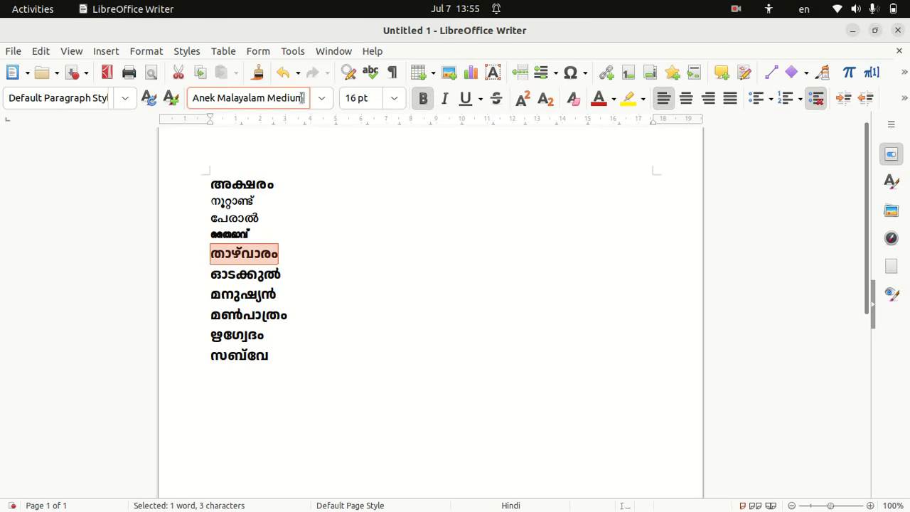
pyautogui.press('BackSpace')
pyautogui.press('BackSpace')
pyautogui.press('BackSpace')
pyautogui.press('BackSpace')
pyautogui.press('BackSpace')
pyautogui.press('BackSpace')
pyautogui.press('BackSpace')
pyautogui.press('BackSpace')
pyautogui.press('BackSpace')
pyautogui.press('BackSpace')
pyautogui.press('BackSpace')
pyautogui.press('BackSpace')
pyautogui.press('BackSpace')
pyautogui.press('BackSpace')
pyautogui.press('BackSpace')
pyautogui.press('BackSpace')
pyautogui.press('BackSpace')
pyautogui.press('BackSpace')
pyautogui.press('BackSpace')
pyautogui.press('BackSpace')
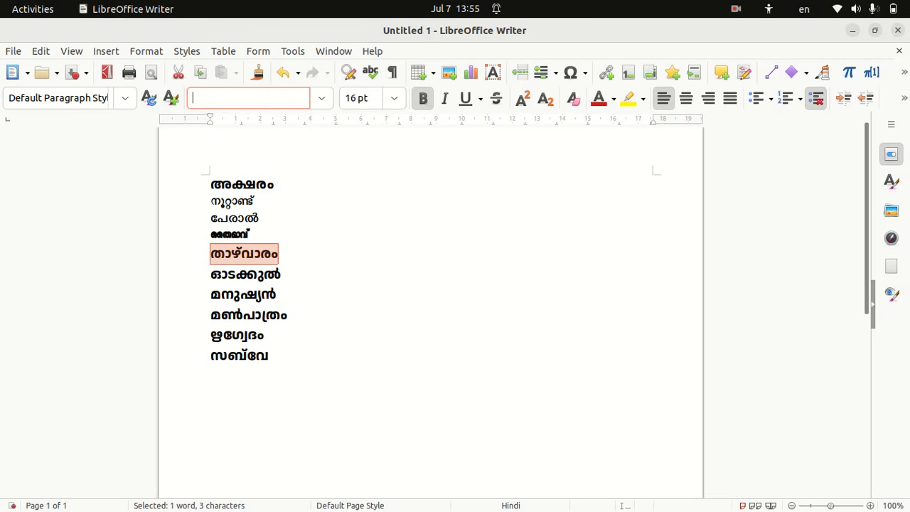
pyautogui.write('Rachana')
pyautogui.press('Return')
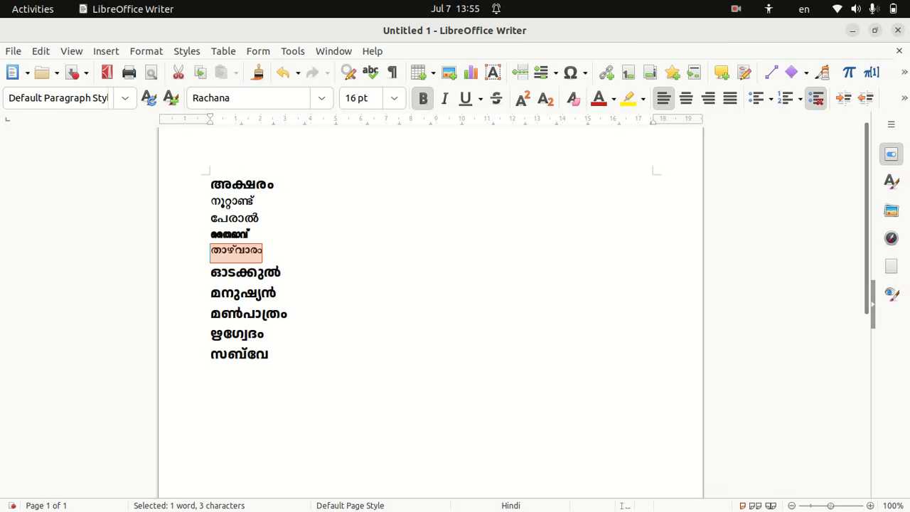
# - Set the font of the sixth word, ഓടക്കുൽ, to Noto Serif Malayalam
pyautogui.click(291, 266)
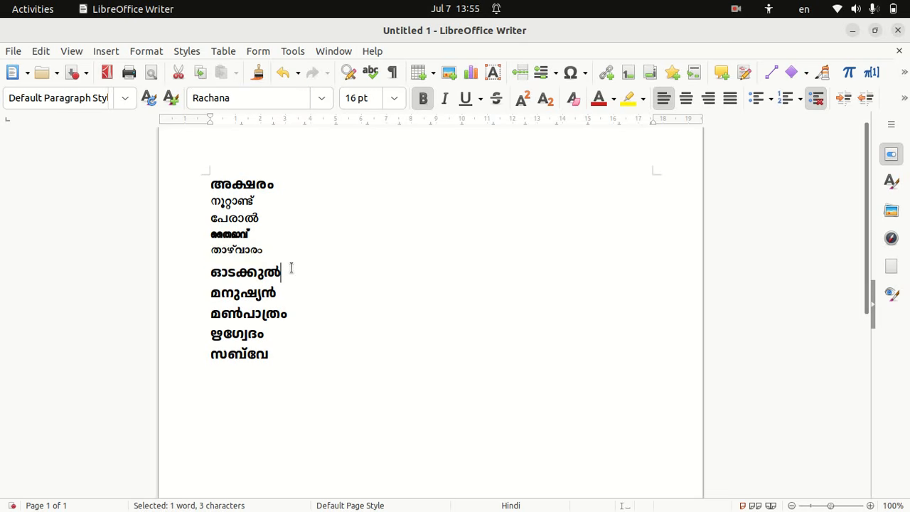
pyautogui.moveTo(291, 268); pyautogui.dragTo(195, 267)
pyautogui.click(301, 97)
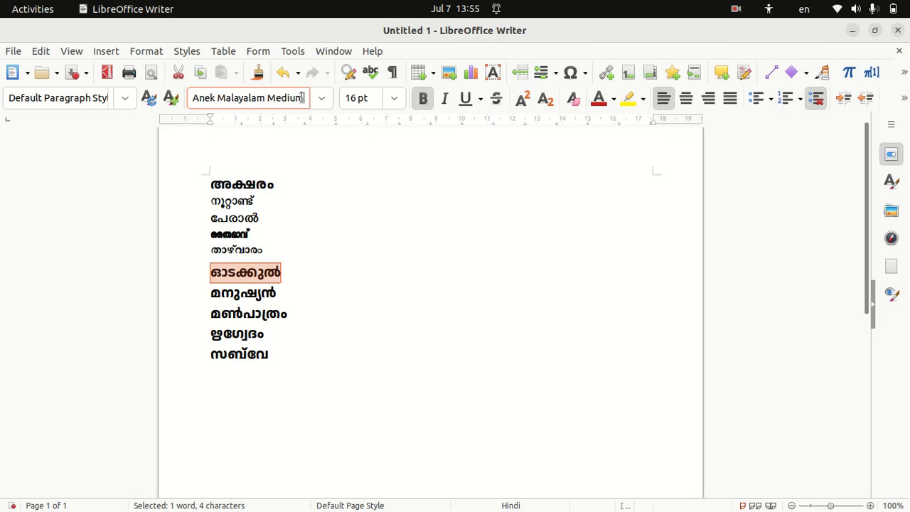
pyautogui.press('BackSpace')
pyautogui.press('BackSpace')
pyautogui.press('BackSpace')
pyautogui.press('BackSpace')
pyautogui.press('BackSpace')
pyautogui.press('BackSpace')
pyautogui.press('BackSpace')
pyautogui.press('BackSpace')
pyautogui.press('BackSpace')
pyautogui.press('BackSpace')
pyautogui.press('BackSpace')
pyautogui.press('BackSpace')
pyautogui.press('BackSpace')
pyautogui.press('BackSpace')
pyautogui.press('BackSpace')
pyautogui.press('BackSpace')
pyautogui.press('BackSpace')
pyautogui.press('BackSpace')
pyautogui.press('BackSpace')
pyautogui.press('BackSpace')
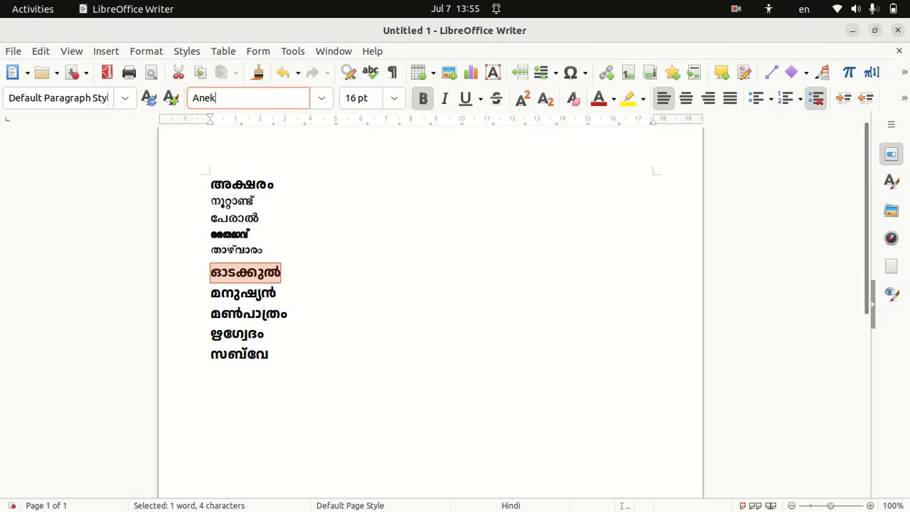
pyautogui.write('No')
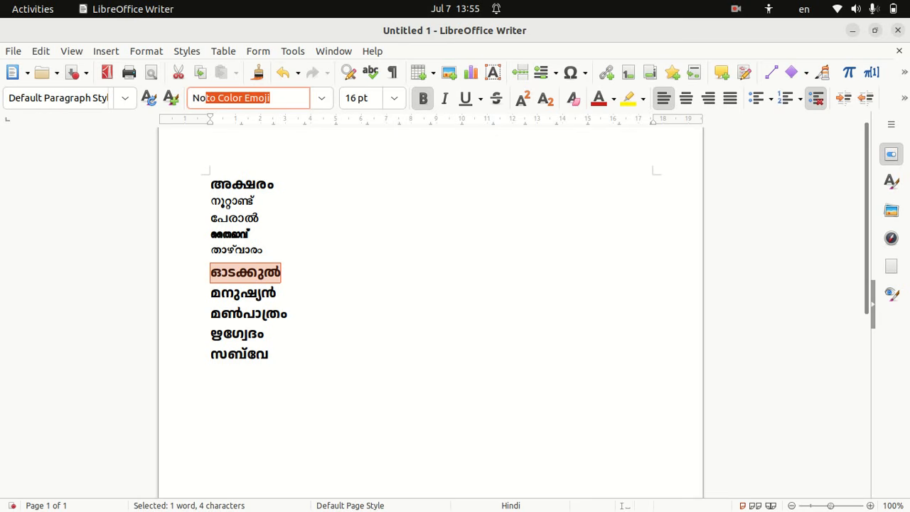
pyautogui.write('toSer')
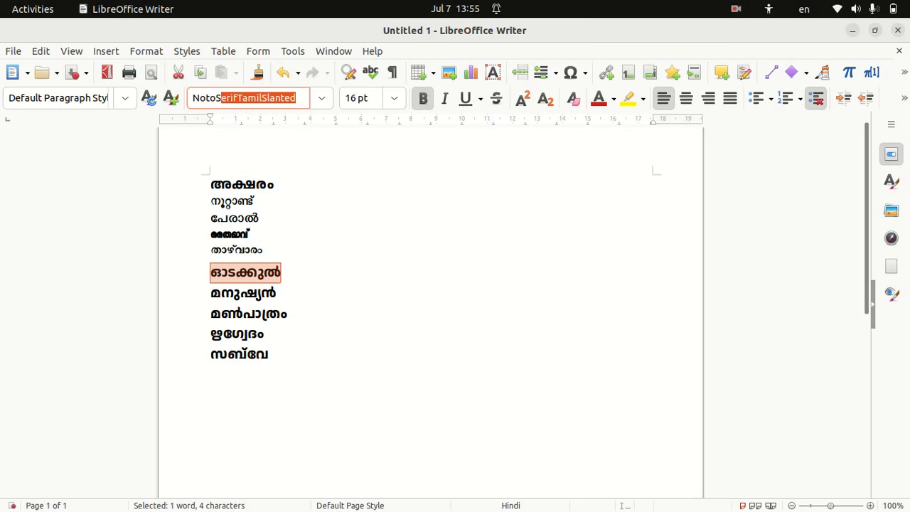
pyautogui.write('if')
pyautogui.press('BackSpace')
pyautogui.write('ma')
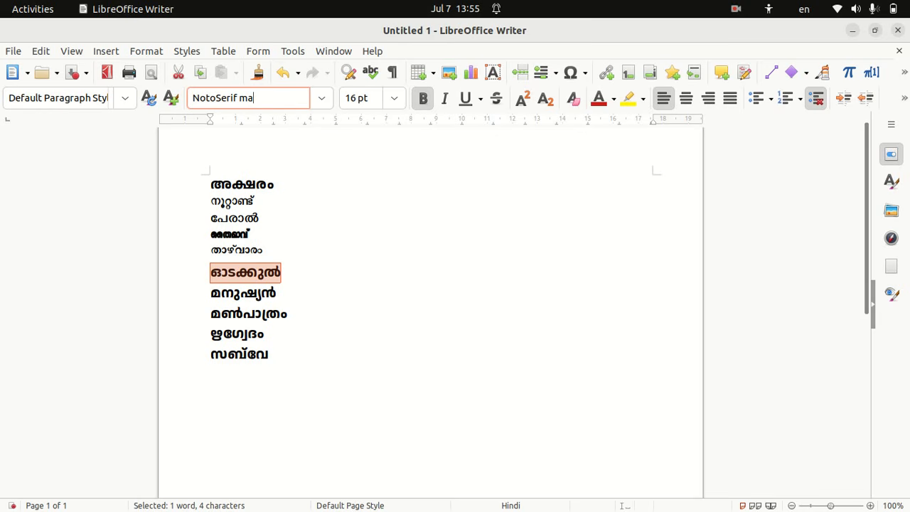
pyautogui.press('BackSpace')
pyautogui.press('BackSpace')
pyautogui.press('BackSpace')
pyautogui.click(216, 97)
pyautogui.write('Malayala')
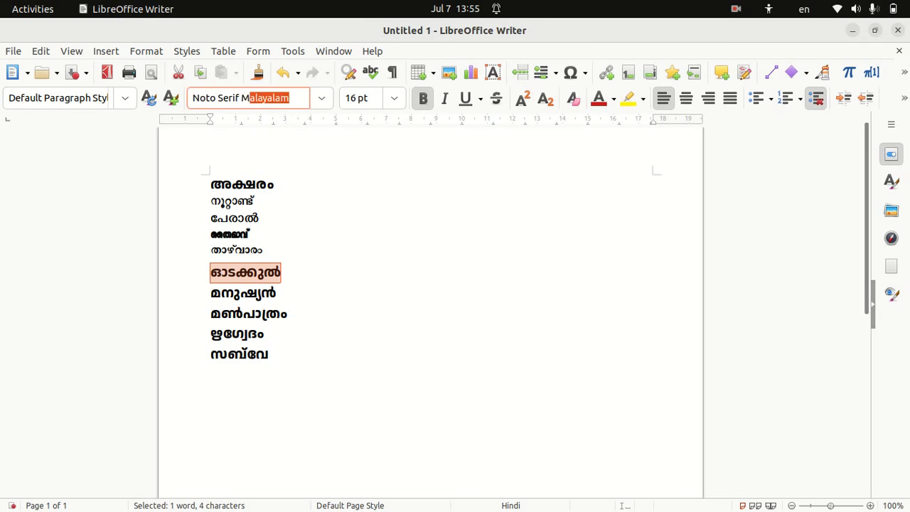
pyautogui.press('Return')
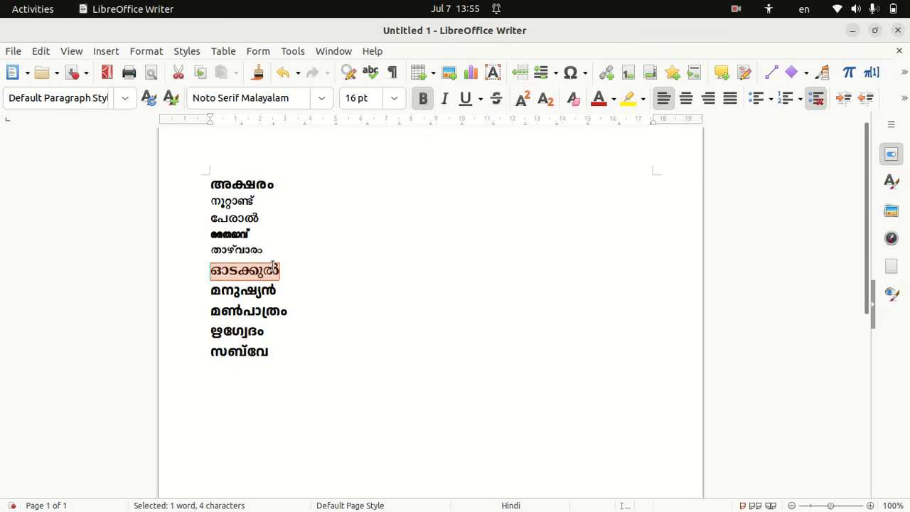
# - Browse the available fonts for others that support Malayalam, close the list without choosing one, and deselect the word
pyautogui.click(325, 100)
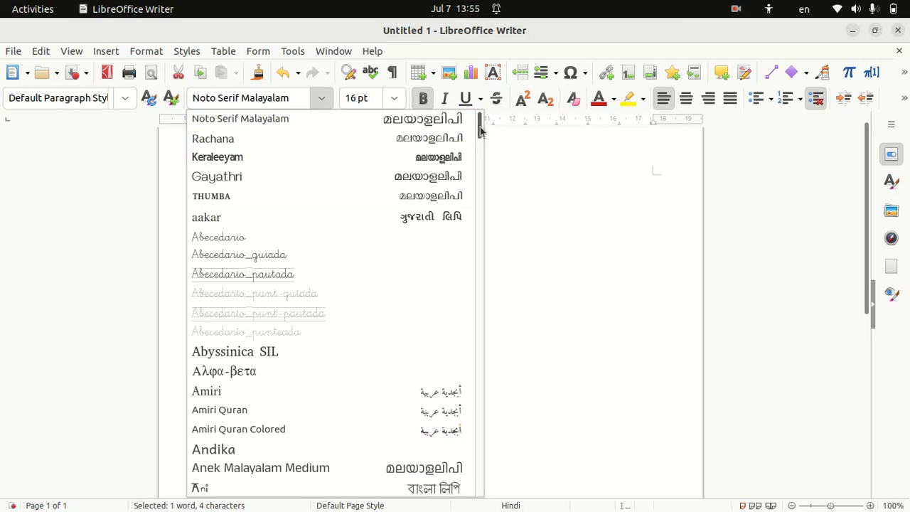
pyautogui.moveTo(481, 125); pyautogui.dragTo(491, 153)
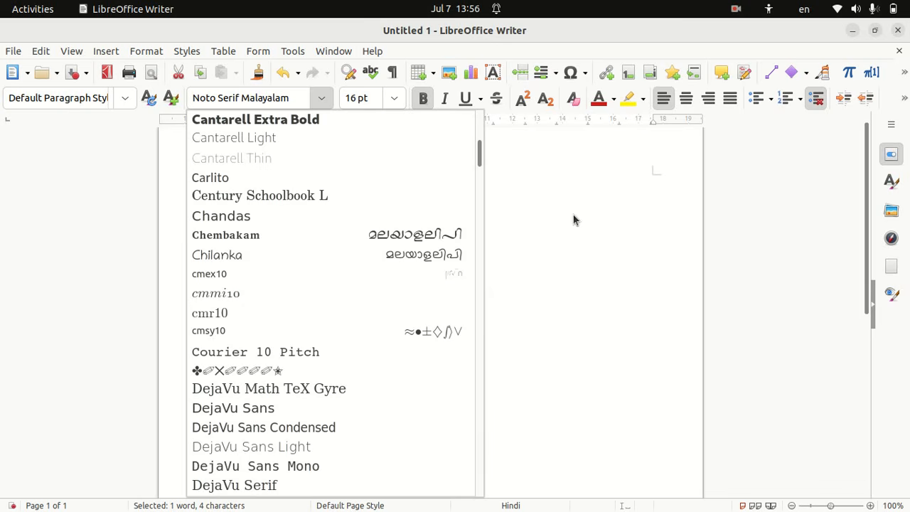
pyautogui.press('Escape')
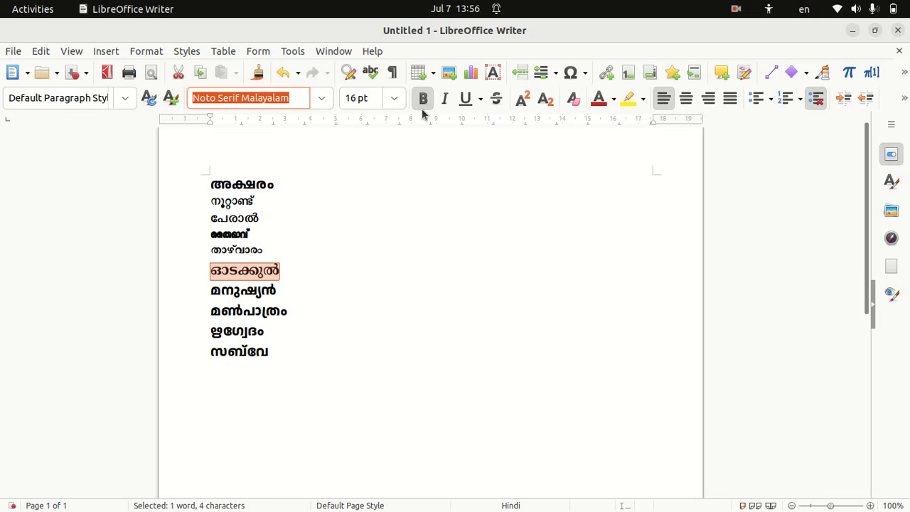
pyautogui.click(531, 298)
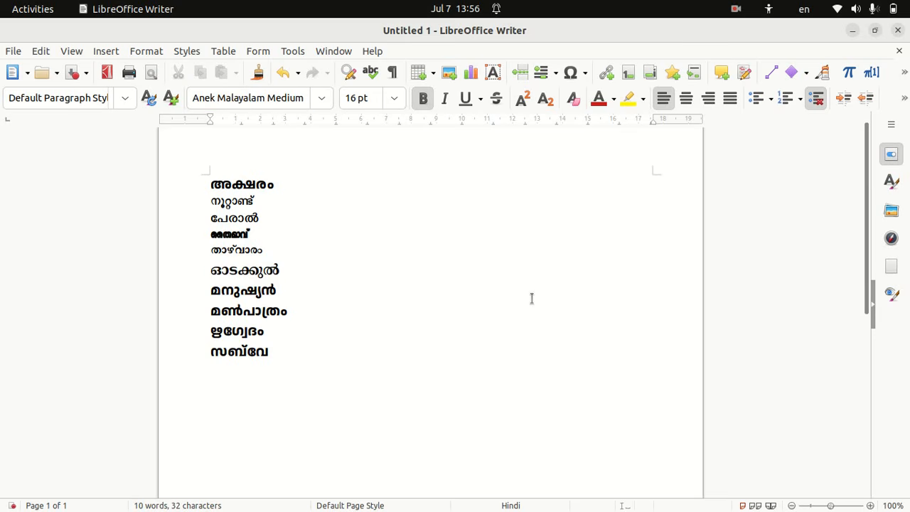
# - Start saving the untitled document and choose the Students_Works_8 folder in Home as its location
pyautogui.click(13, 57)
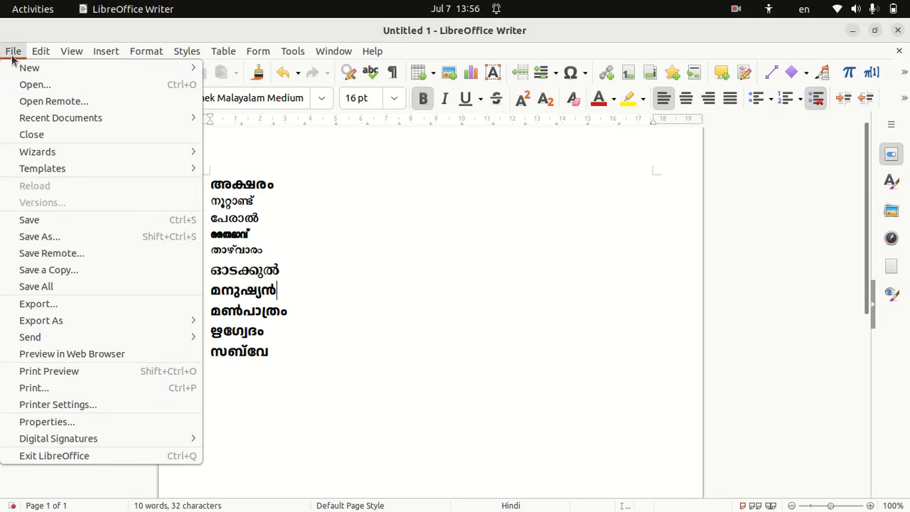
pyautogui.click(39, 225)
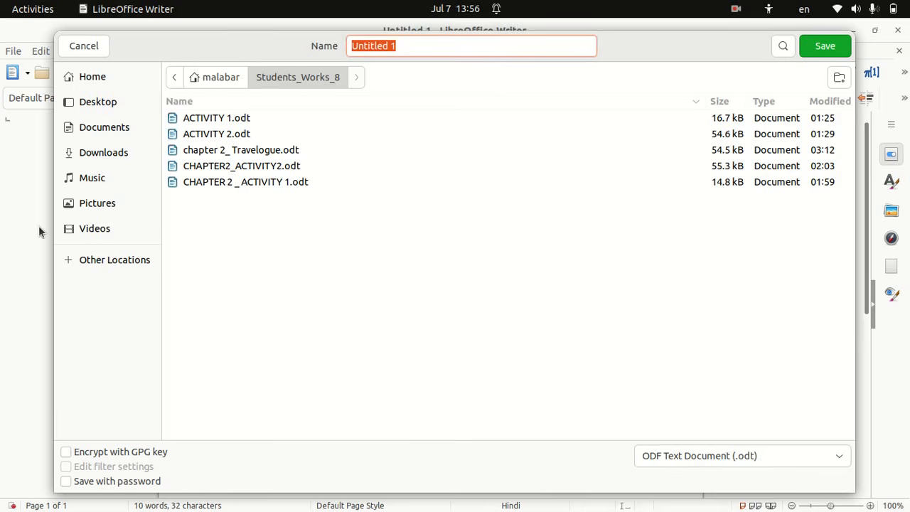
pyautogui.click(101, 86)
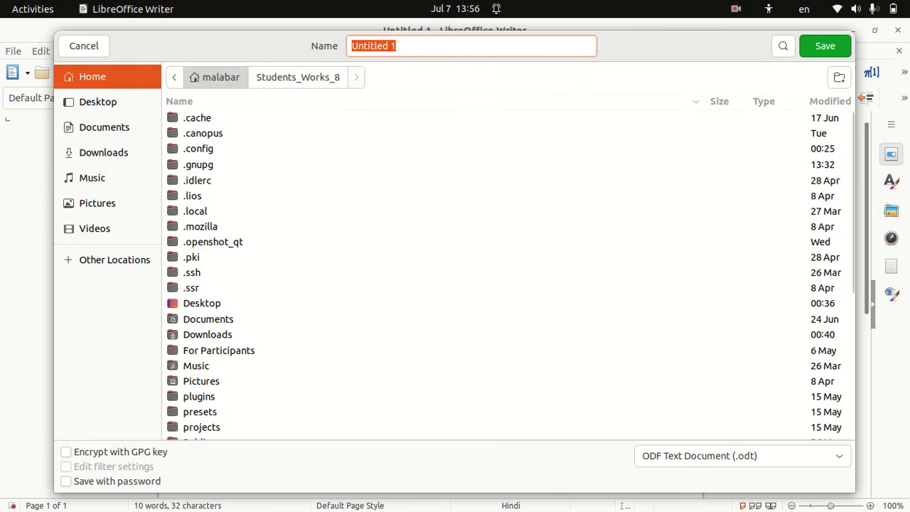
pyautogui.moveTo(850, 236); pyautogui.dragTo(863, 372)
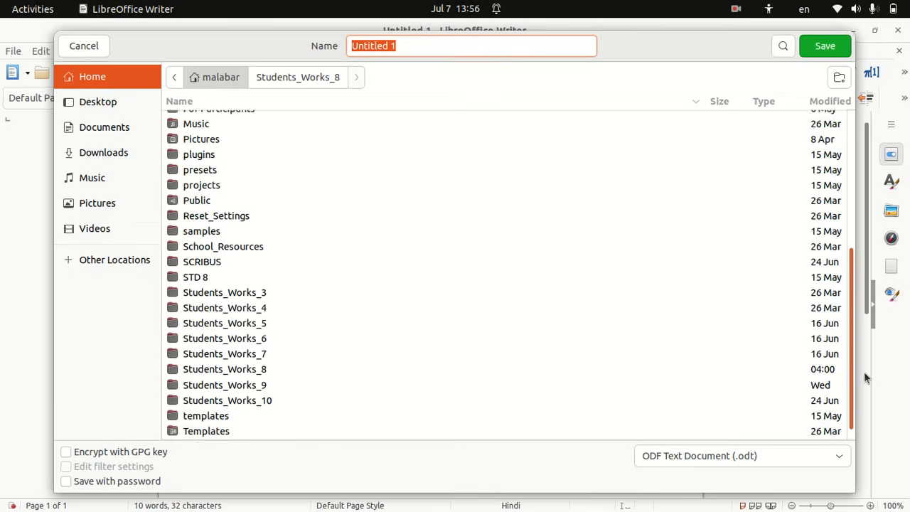
pyautogui.doubleClick(223, 368)
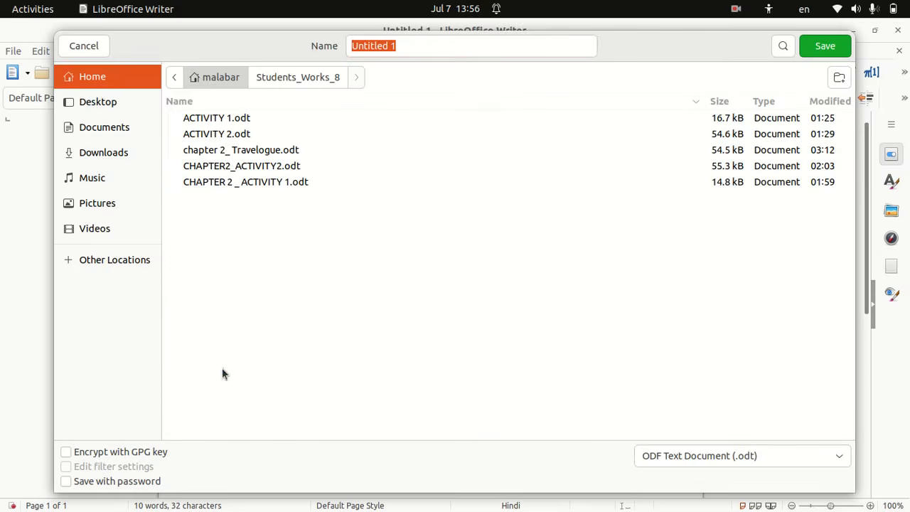
# - Save the document under the name CHAPTER 2 MALAYALAM TYPING as an ODF text document and close its window
pyautogui.click(398, 46)
pyautogui.moveTo(398, 47); pyautogui.dragTo(328, 50)
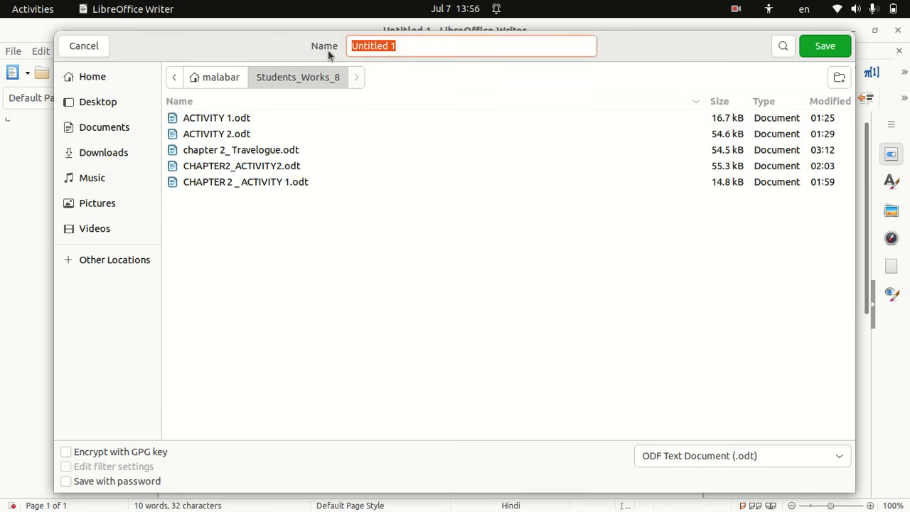
pyautogui.press('BackSpace')
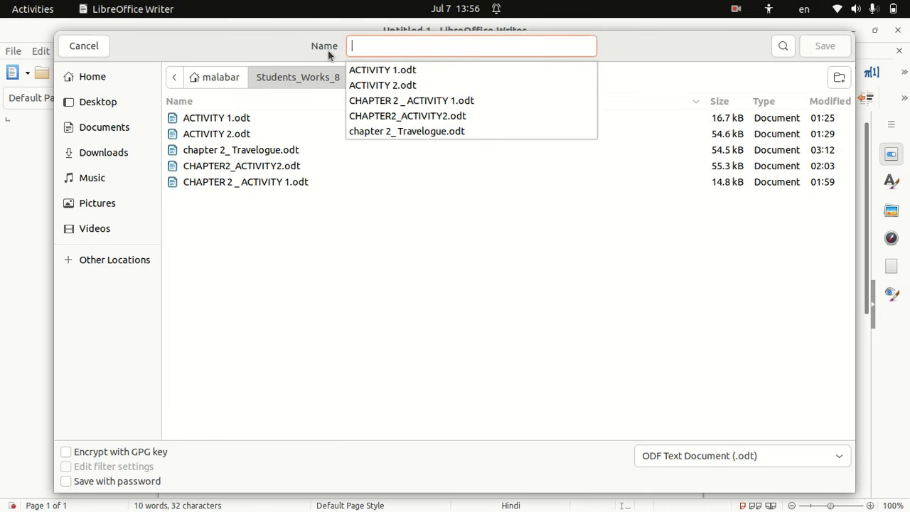
pyautogui.write('CHAPTER 2 ')
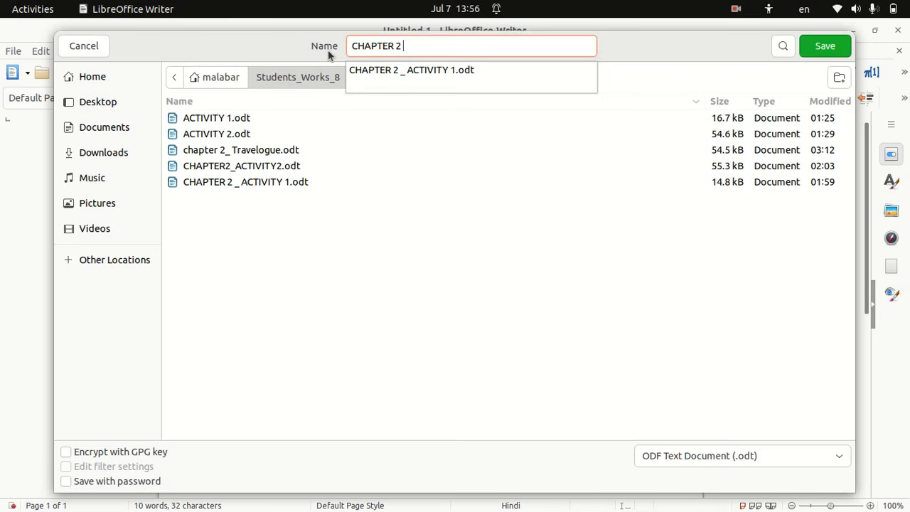
pyautogui.write('MALAYALA')
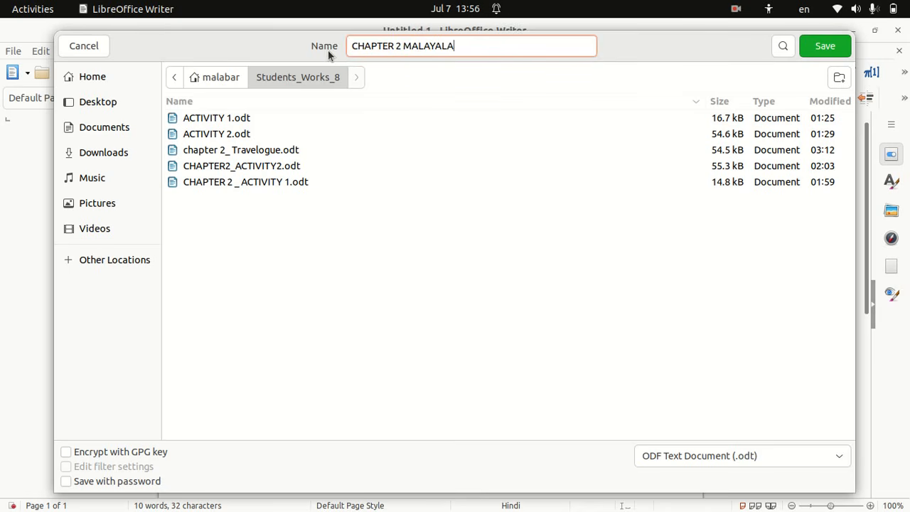
pyautogui.write('M TYPING')
pyautogui.click(839, 50)
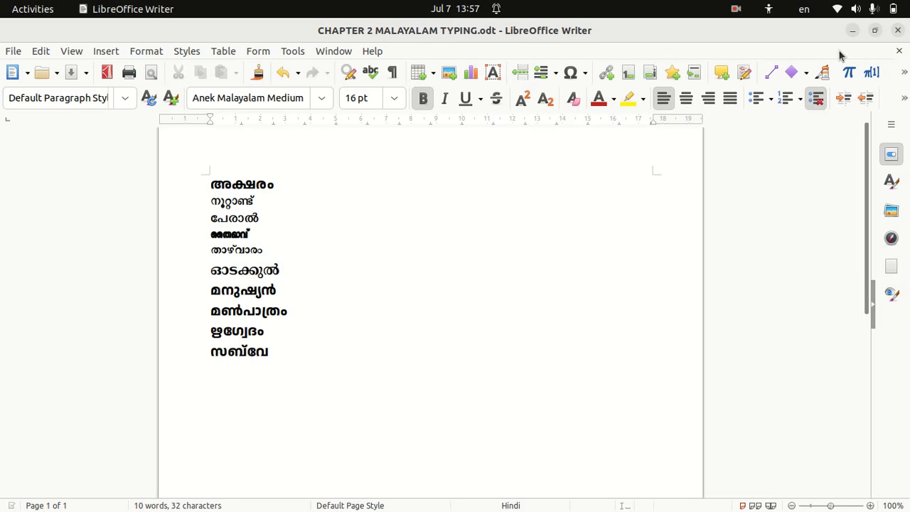
pyautogui.click(899, 30)
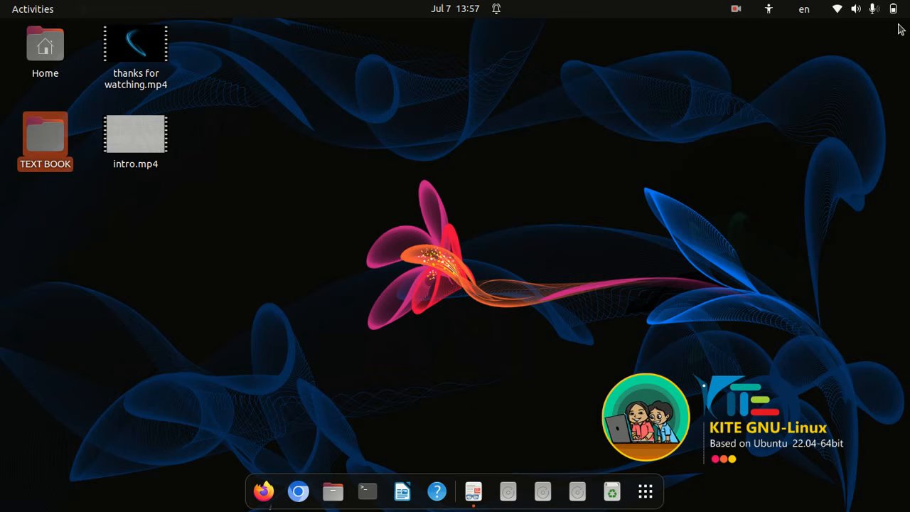
# - Switch to the textbook PDF in Document Viewer, read the formatting table and ajanta.ott instructions on pages 22 and 23, and minimise it
pyautogui.click(472, 491)
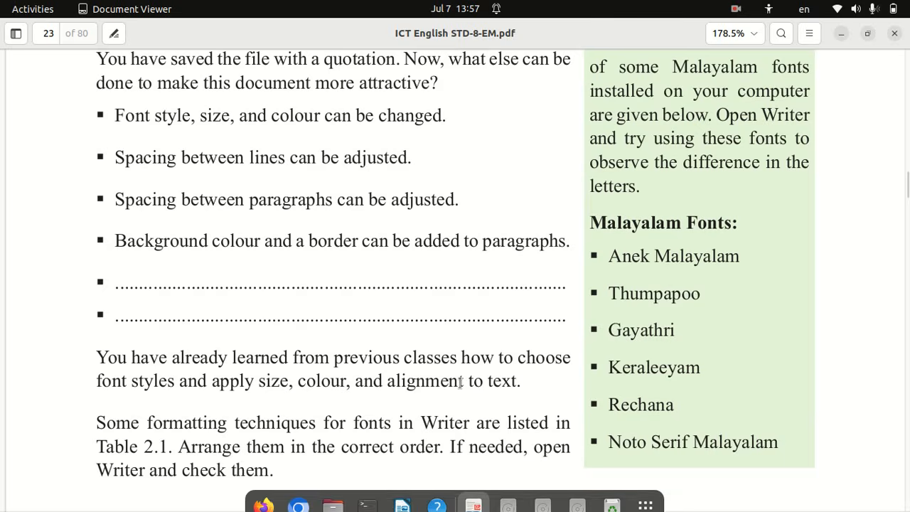
pyautogui.scroll(-5, 459, 382)
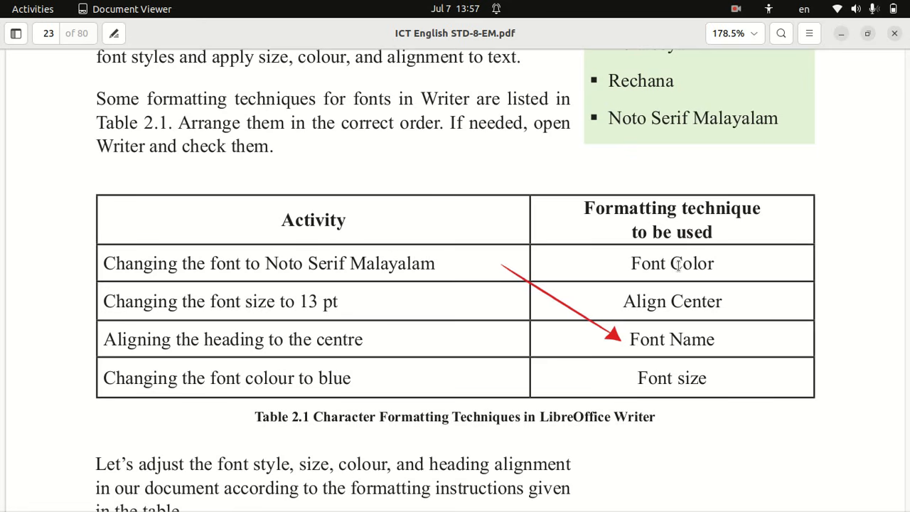
pyautogui.scroll(10, 677, 265)
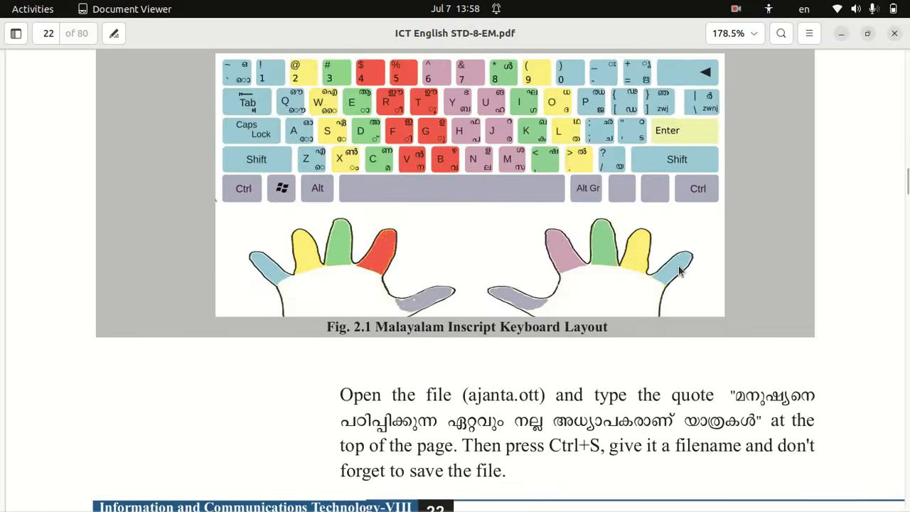
pyautogui.scroll(10, 678, 270)
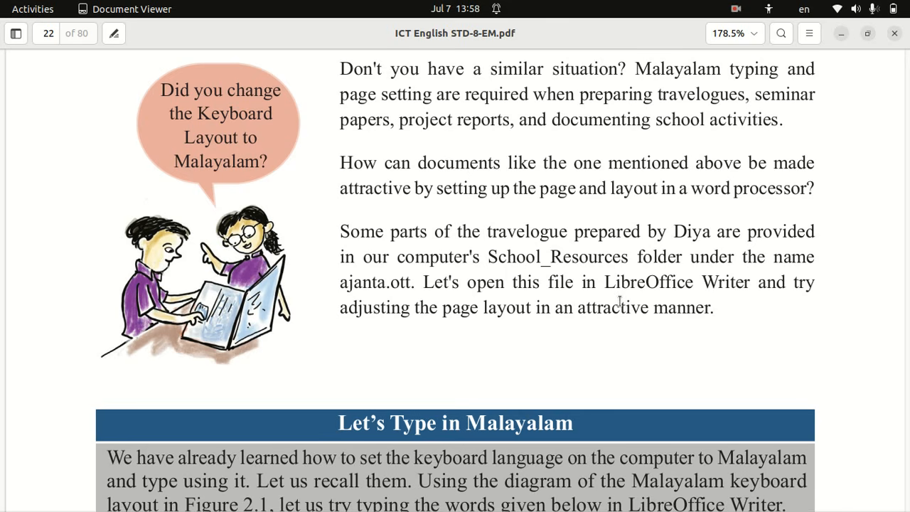
pyautogui.scroll(-15, 619, 300)
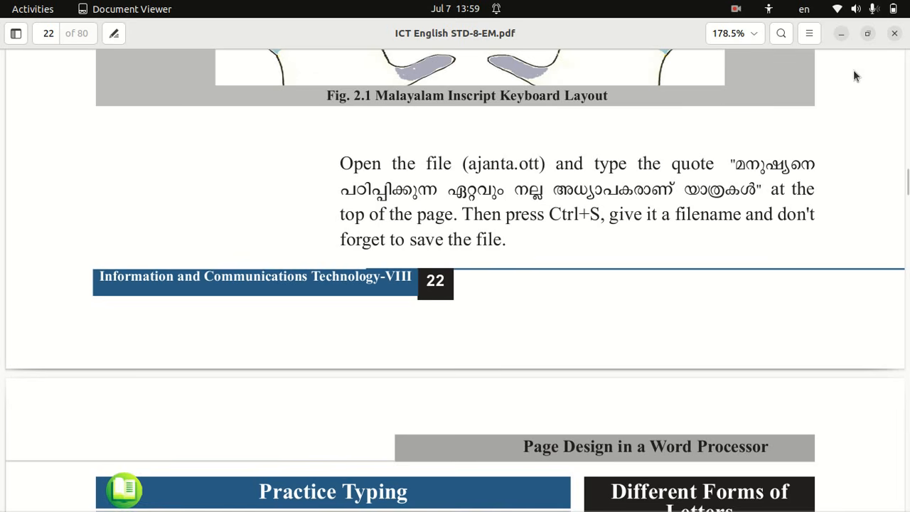
pyautogui.click(840, 33)
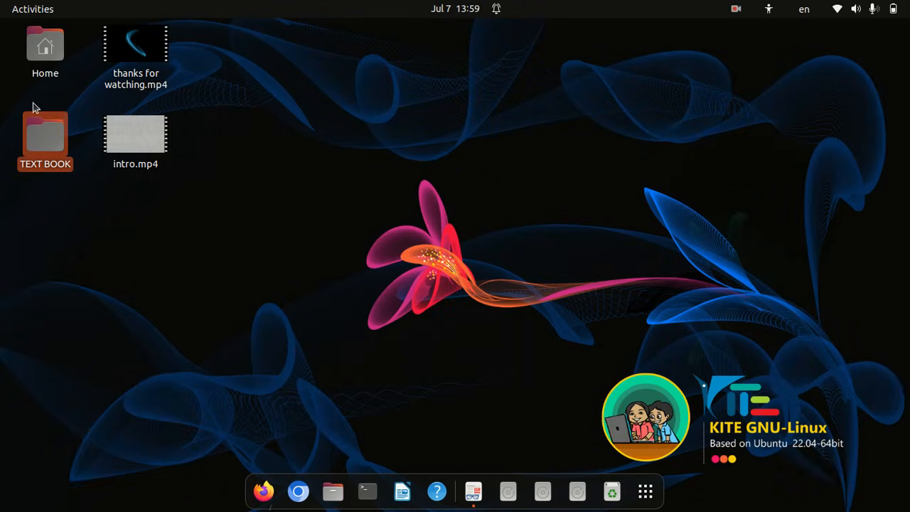
# - Open the Class_8 folder inside School_Resources from the Home folder in Files
pyautogui.click(45, 61)
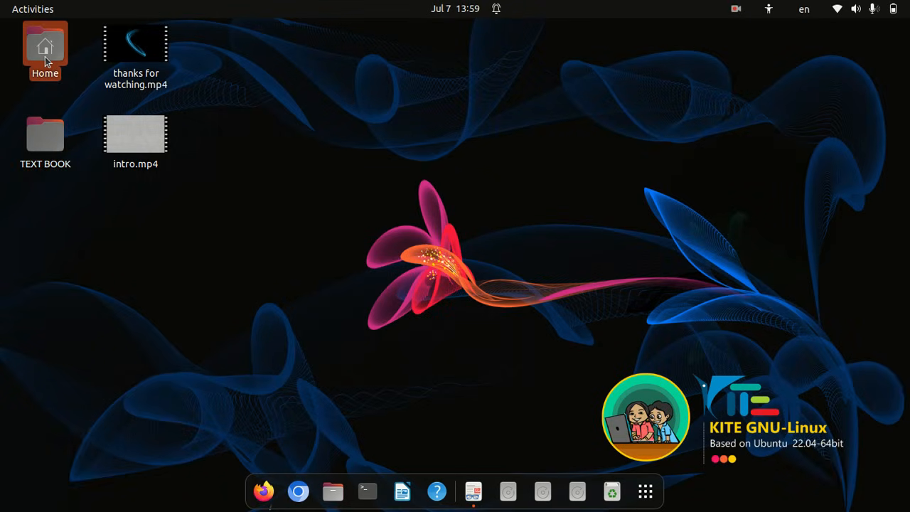
pyautogui.doubleClick(46, 61)
pyautogui.doubleClick(164, 166)
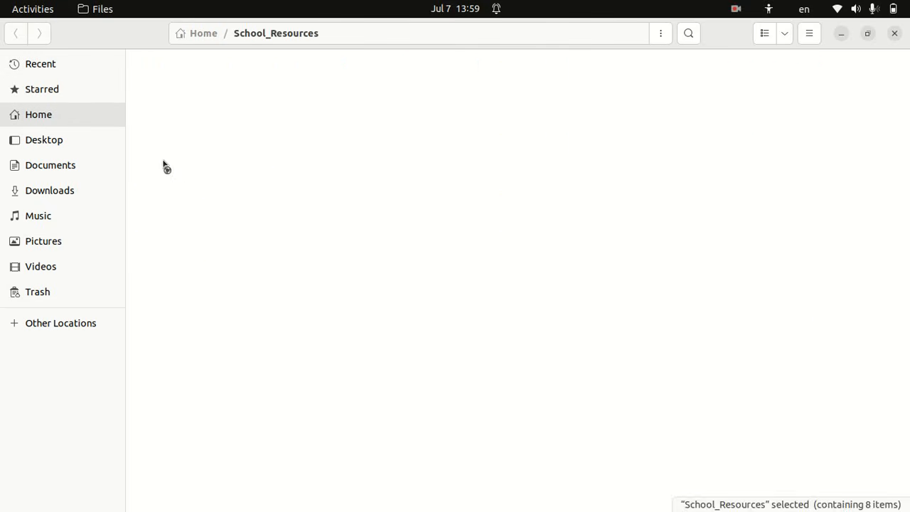
pyautogui.doubleClick(431, 75)
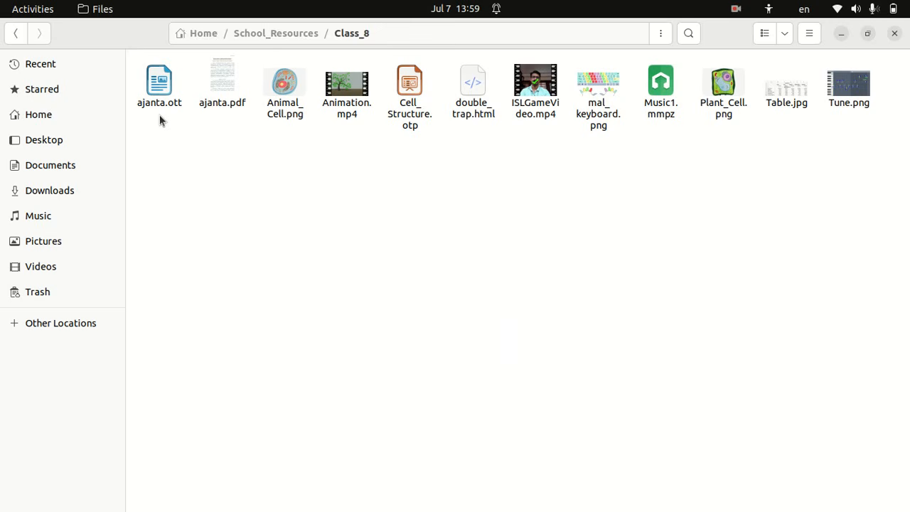
# - Open ajanta.pdf, examine the layout and formatting of the travelogue across all its pages, and minimise it
pyautogui.doubleClick(222, 92)
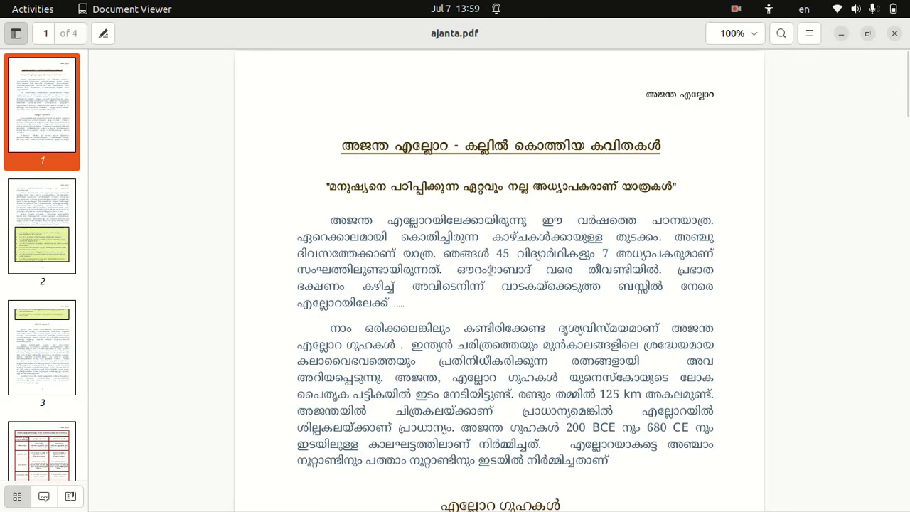
pyautogui.scroll(-10, 490, 270)
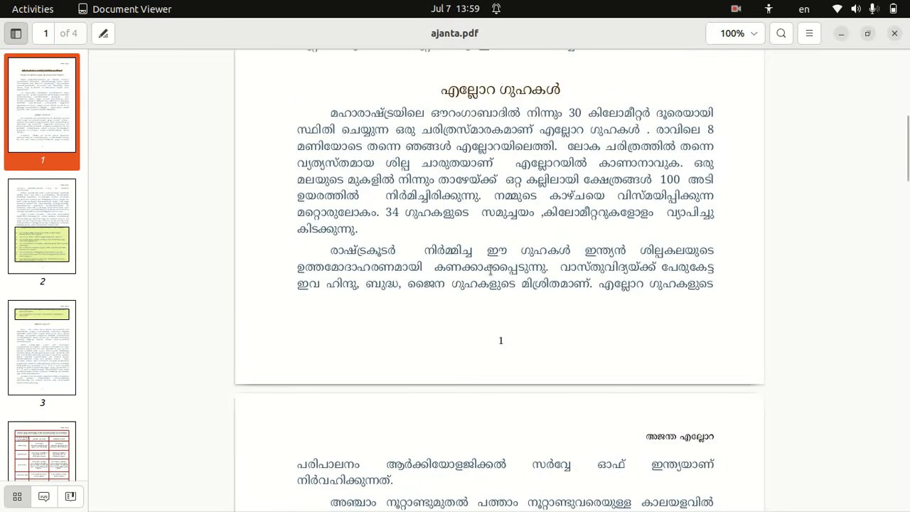
pyautogui.scroll(-10, 490, 276)
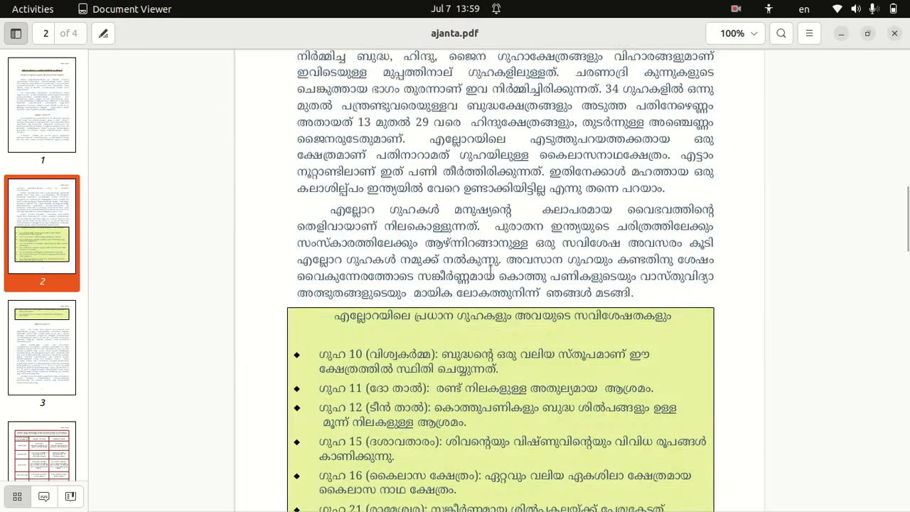
pyautogui.scroll(-10, 490, 274)
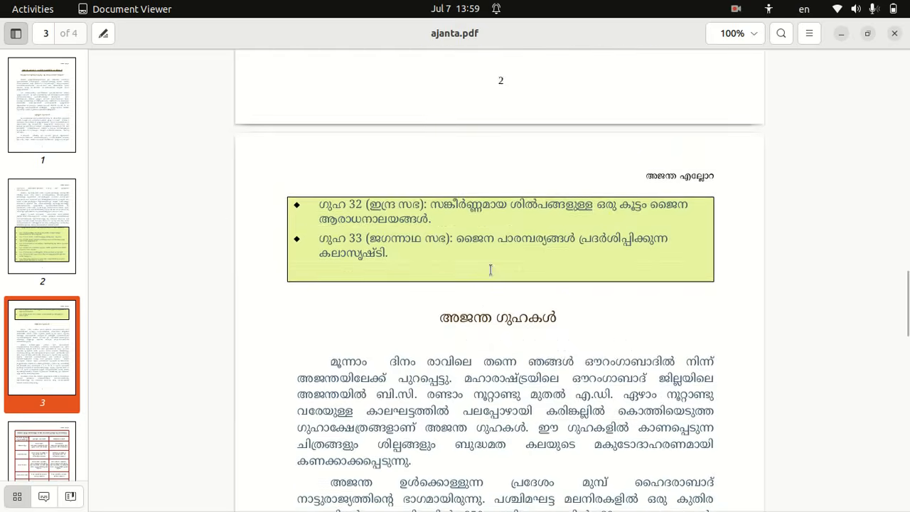
pyautogui.scroll(-10, 490, 276)
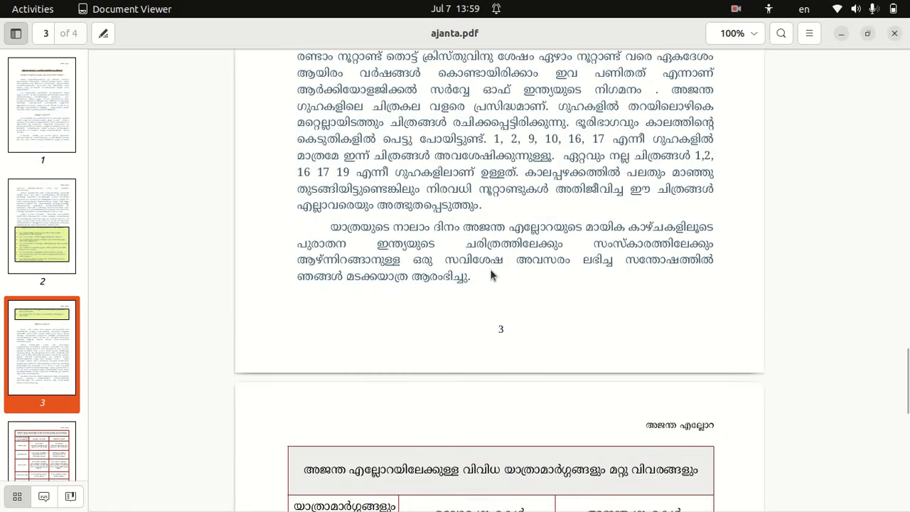
pyautogui.scroll(-5, 490, 270)
pyautogui.scroll(10, 490, 270)
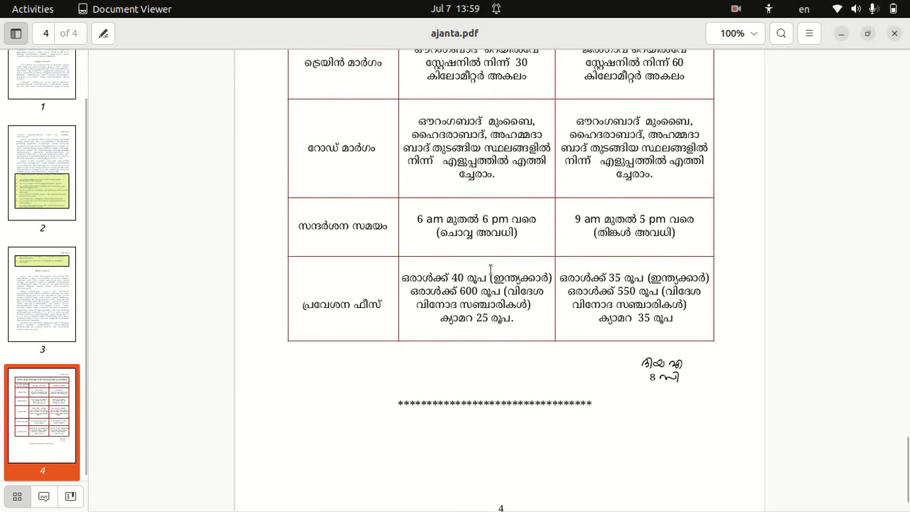
pyautogui.scroll(20, 490, 270)
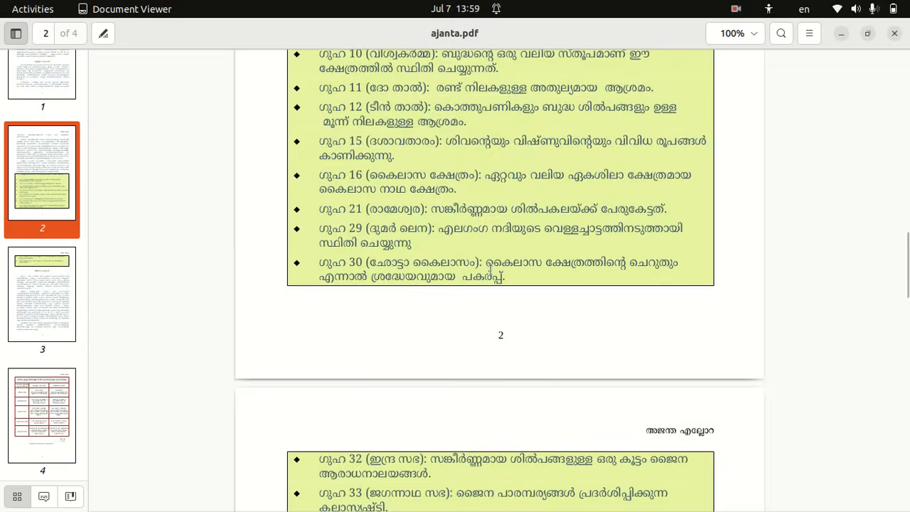
pyautogui.scroll(6, 490, 270)
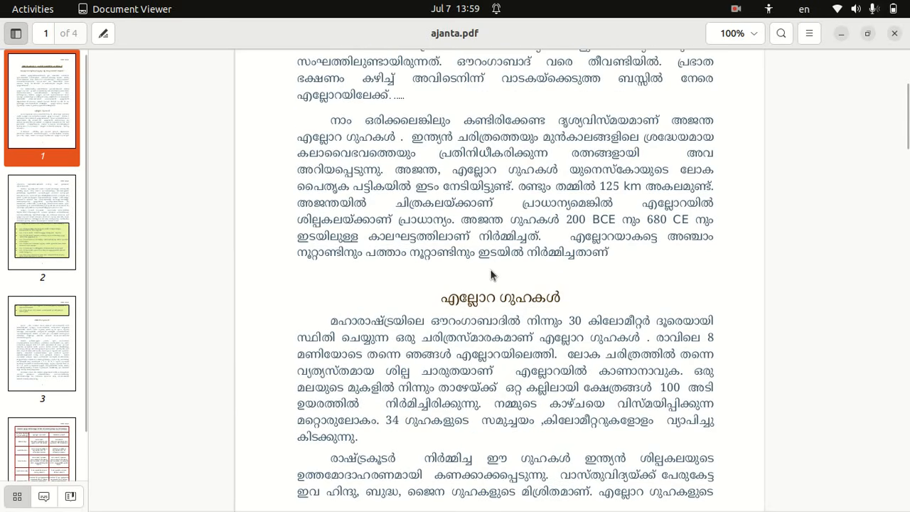
pyautogui.scroll(-15, 490, 274)
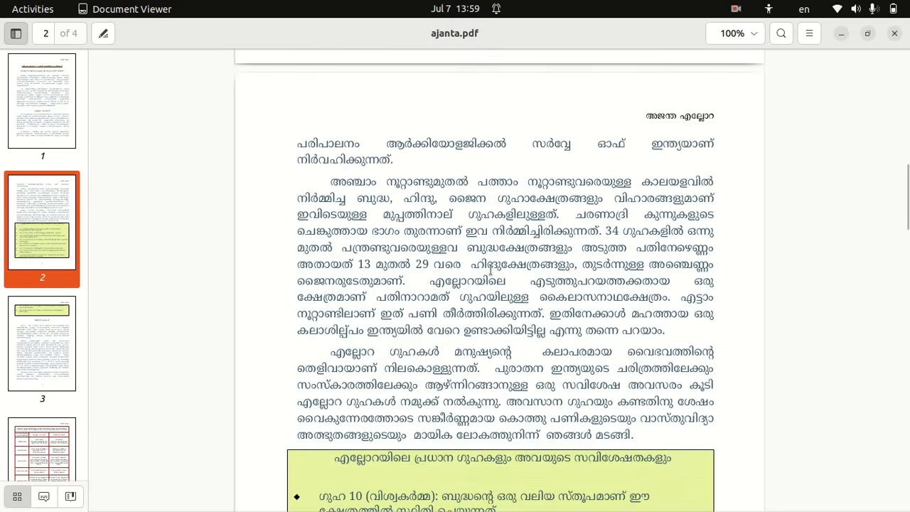
pyautogui.scroll(-12, 490, 274)
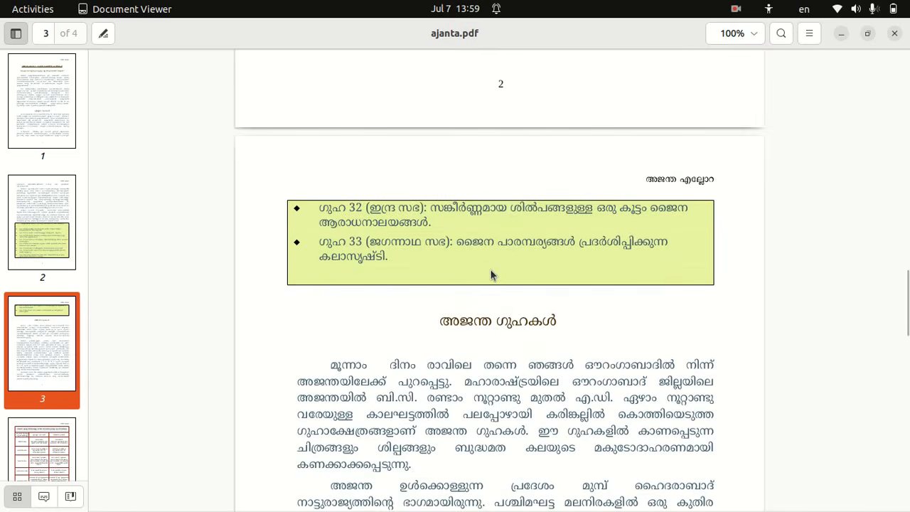
pyautogui.scroll(-10, 490, 274)
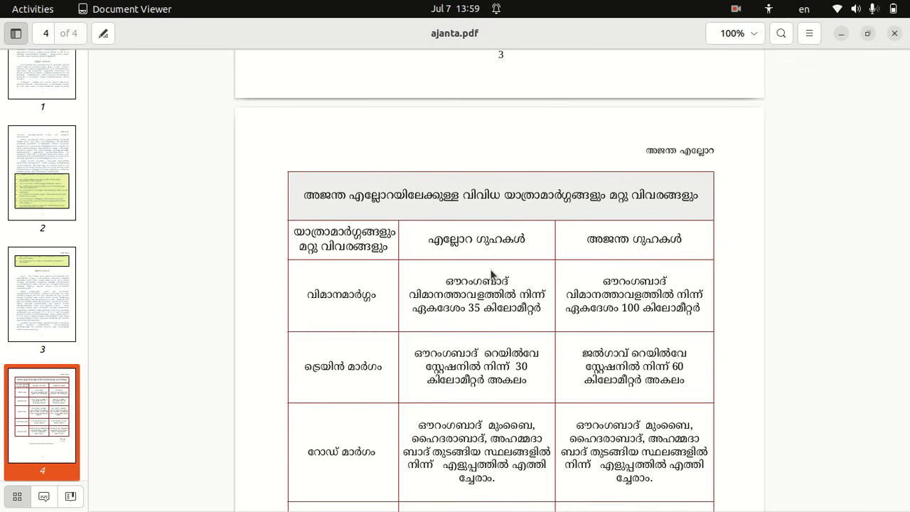
pyautogui.click(837, 37)
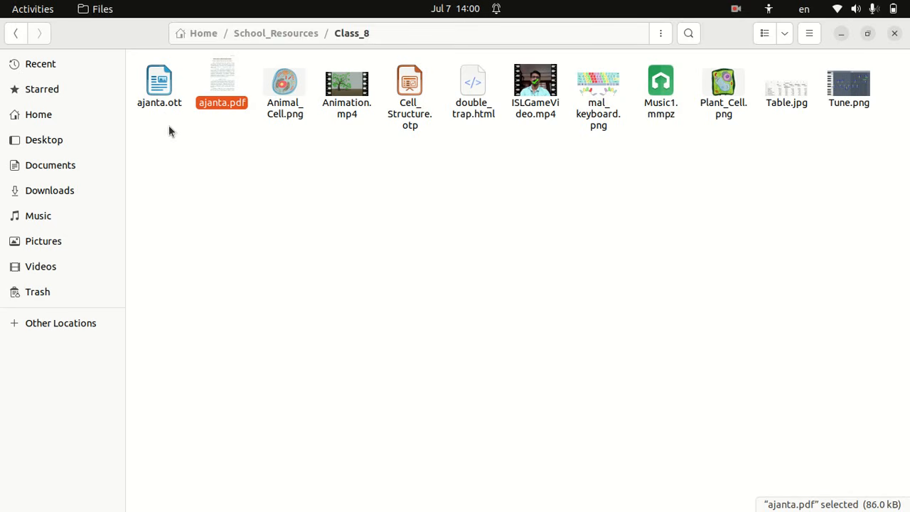
# - Open the ajanta.ott template in LibreOffice Writer and insert two empty lines above the first paragraph
pyautogui.doubleClick(163, 97)
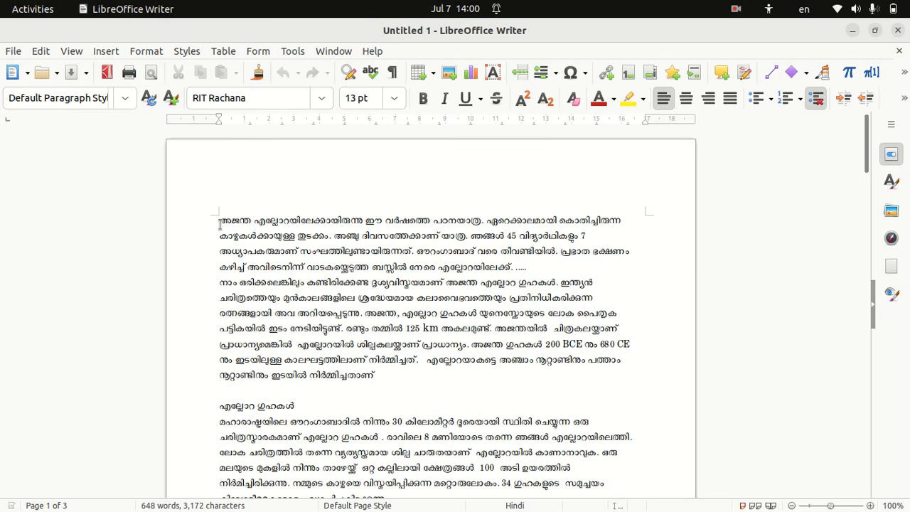
pyautogui.press('Return')
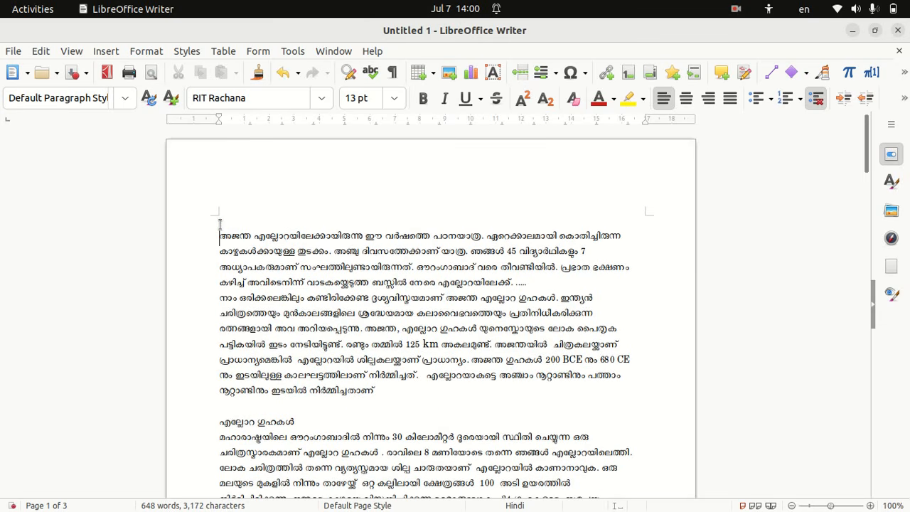
pyautogui.press('Return')
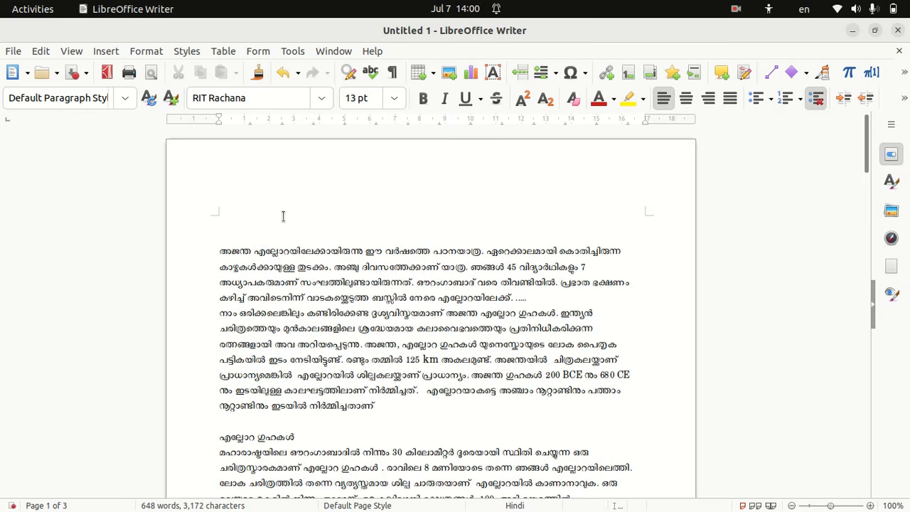
# - Enter the quote “മനുഷ്യനെ പഠിപ്പിക്കുന്ന ഏറ്റവും നല്ല അധ്യാപകരാണ് യാത്രകൾ” with quotation marks on the empty first line of the travelogue
pyautogui.click(241, 216)
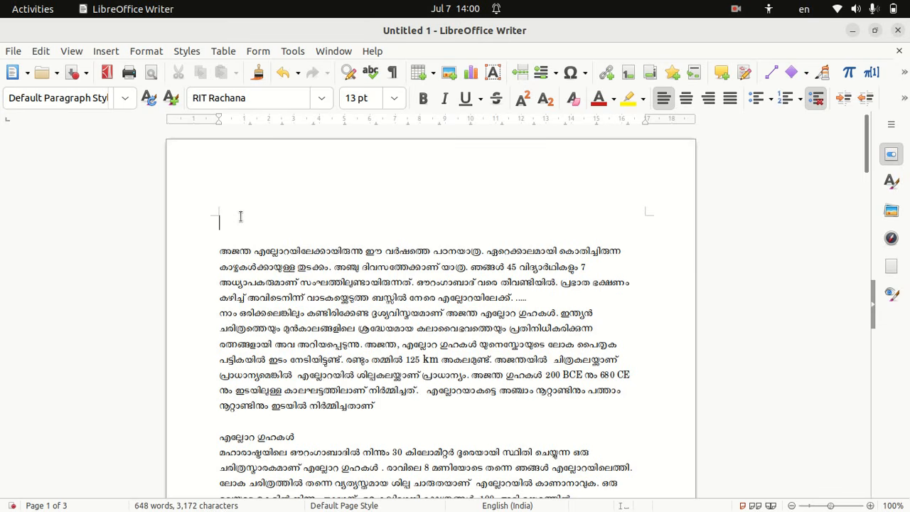
pyautogui.write('“')
pyautogui.press('super+space')
pyautogui.write('മനുഷ്യനെ')
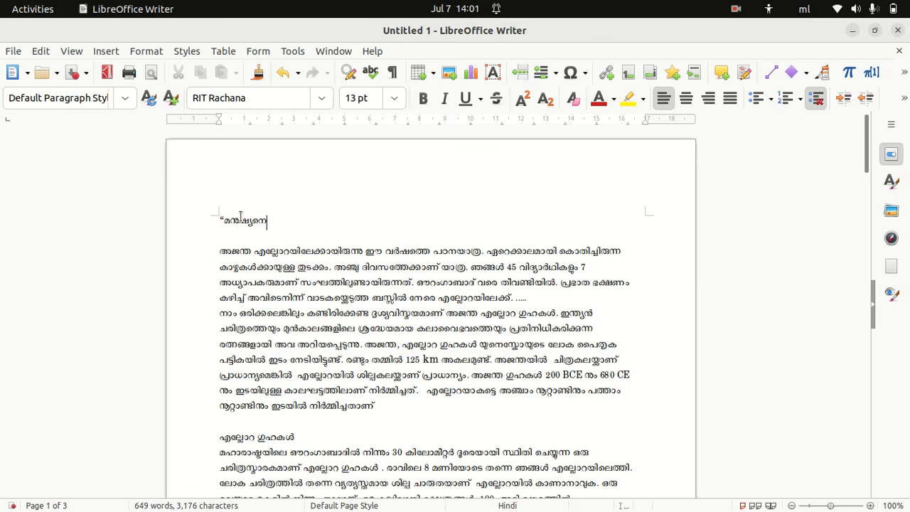
pyautogui.write(' പഠിപ്പിക്കുന്ന ഏറ')
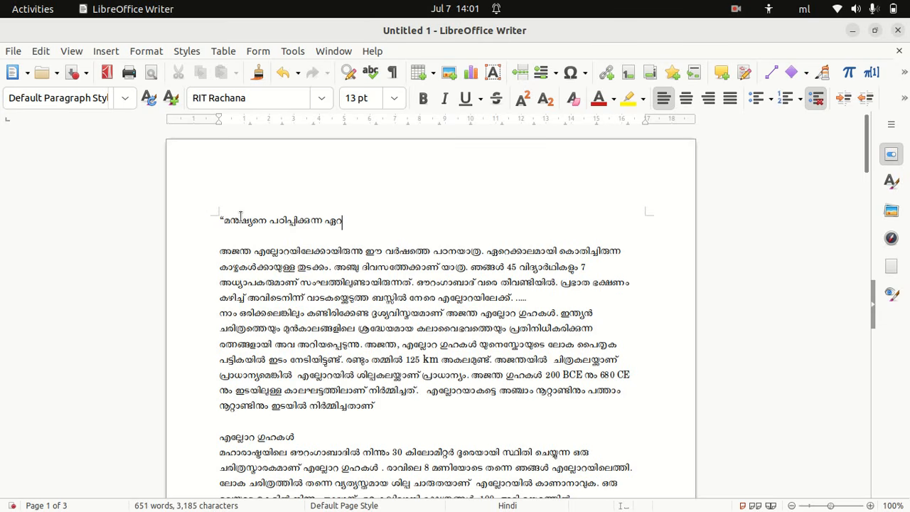
pyautogui.write('്റവും നല്ല അധ്യാപക')
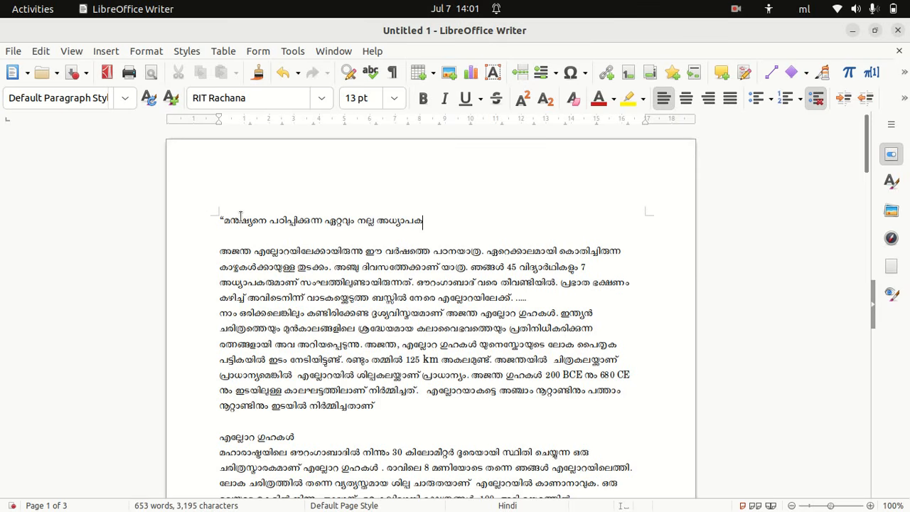
pyautogui.write('രാണ് യാത്രകൾ')
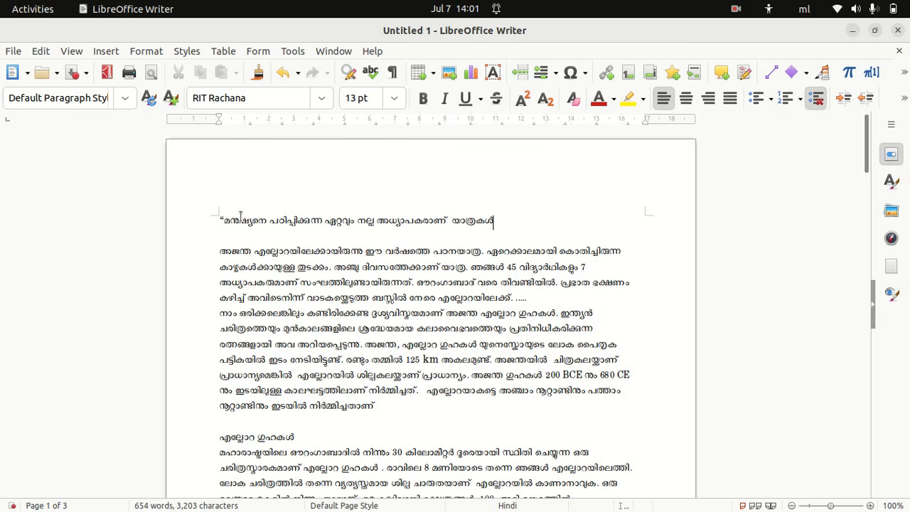
pyautogui.press('super+space')
pyautogui.write('"')
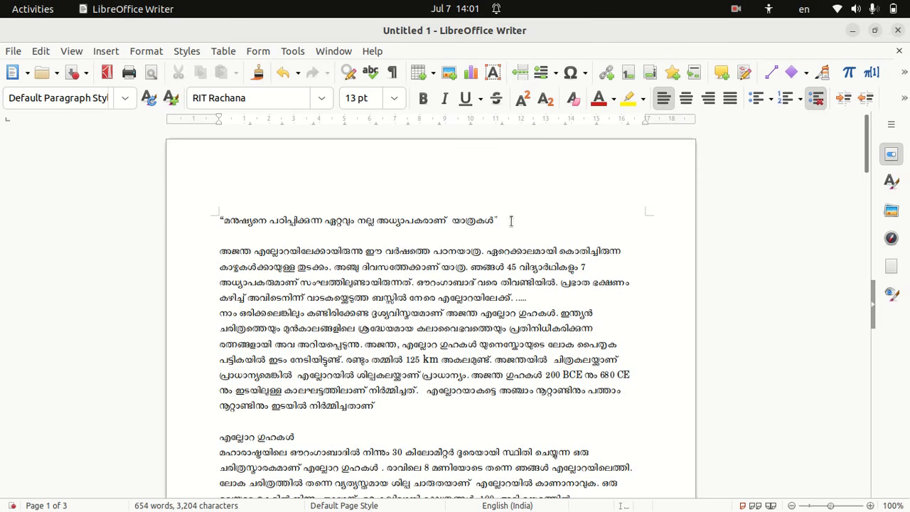
# - Set the quote line's font to Noto Serif Malayalam and centre it on the page
pyautogui.moveTo(510, 221); pyautogui.dragTo(211, 221)
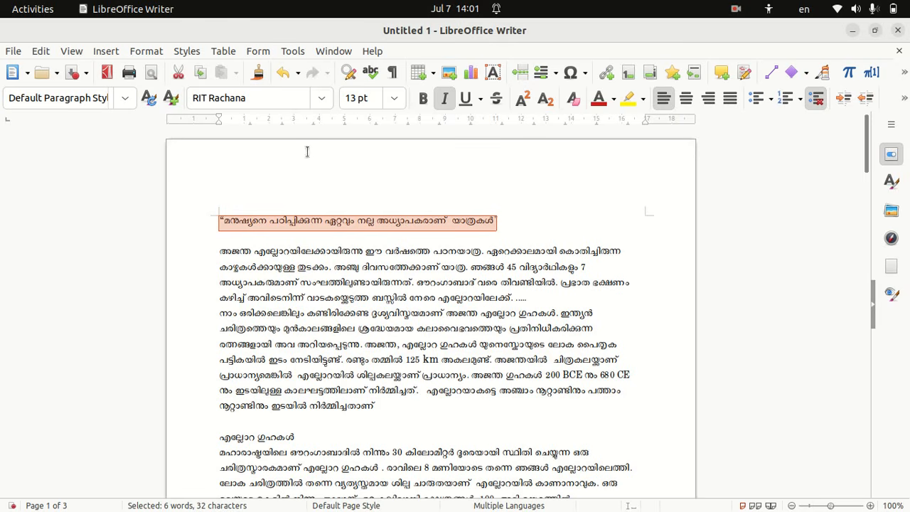
pyautogui.click(322, 100)
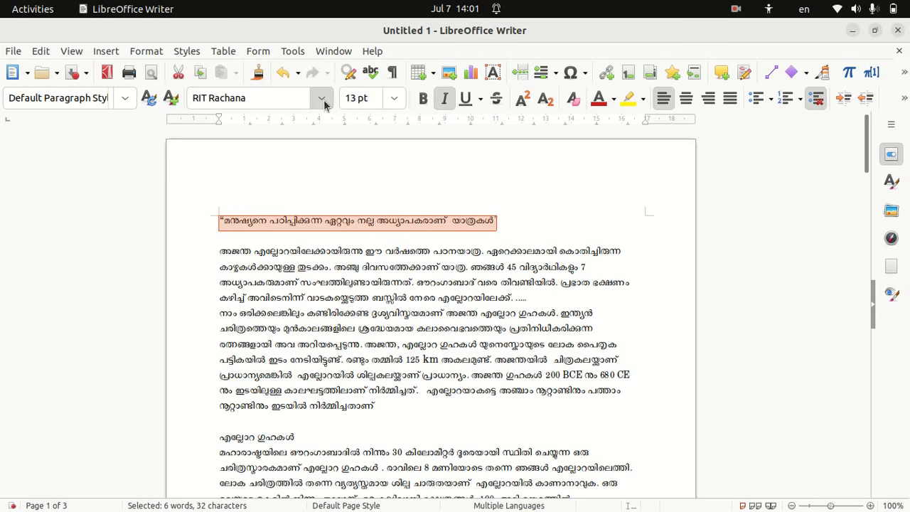
pyautogui.click(252, 97)
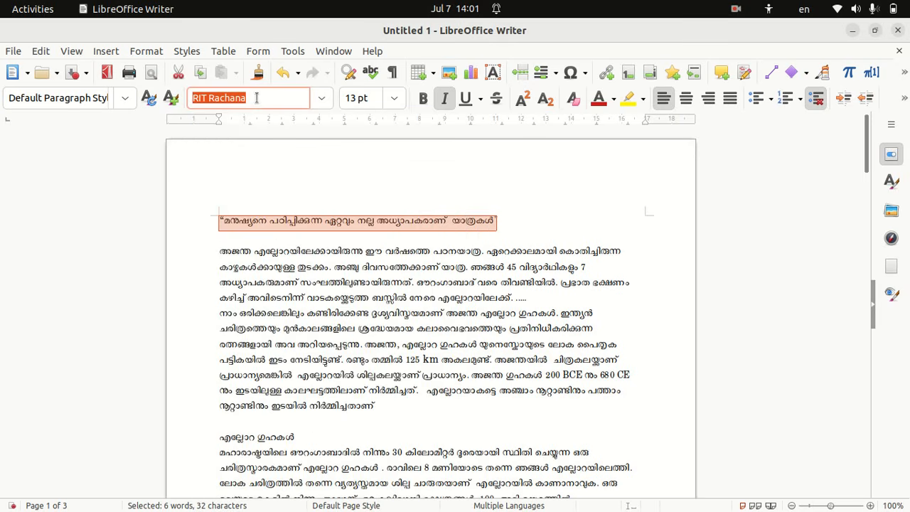
pyautogui.press('BackSpace')
pyautogui.write('No')
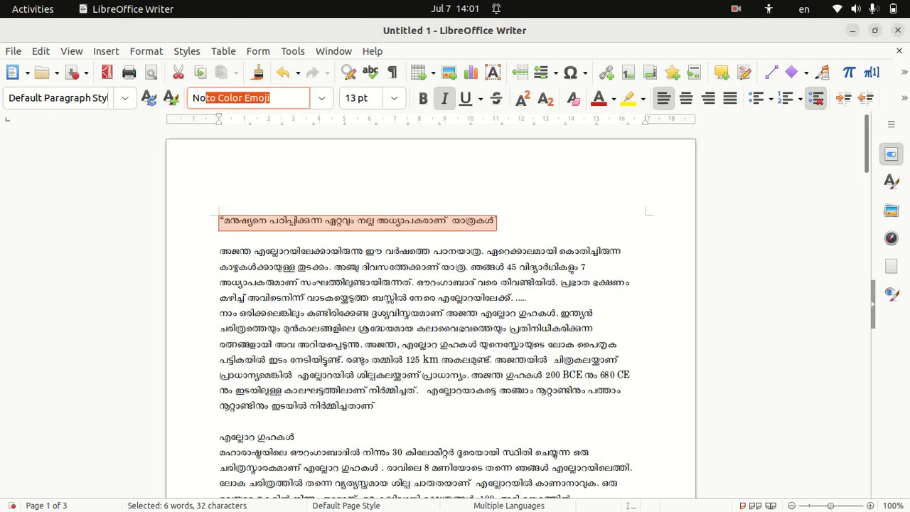
pyautogui.write('to Serif')
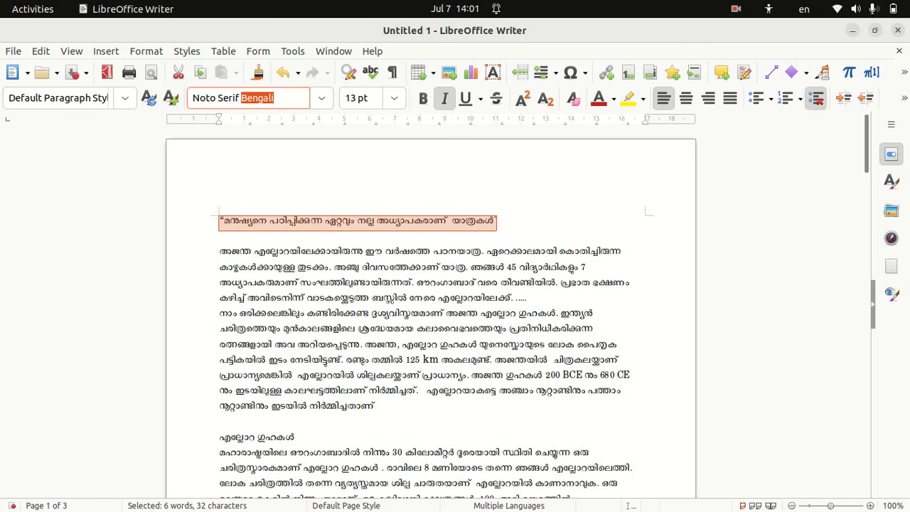
pyautogui.write(' Malayalam')
pyautogui.press('Return')
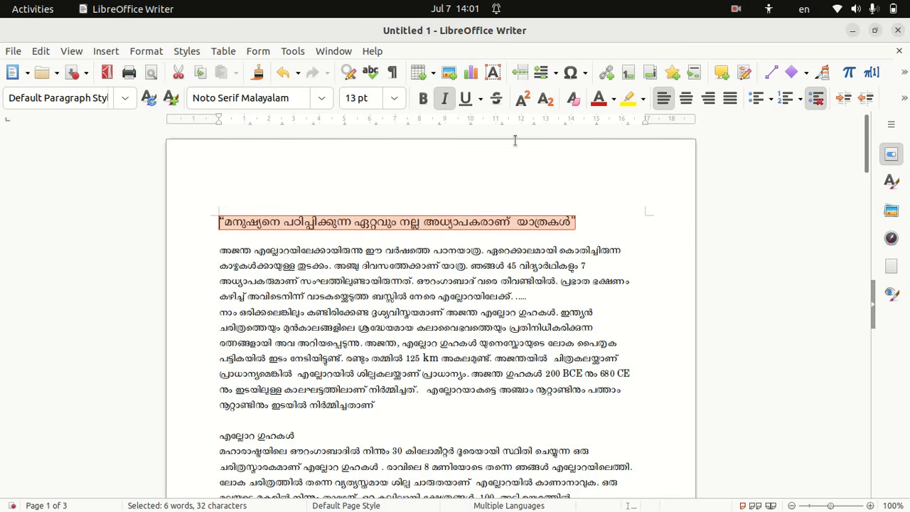
pyautogui.click(688, 102)
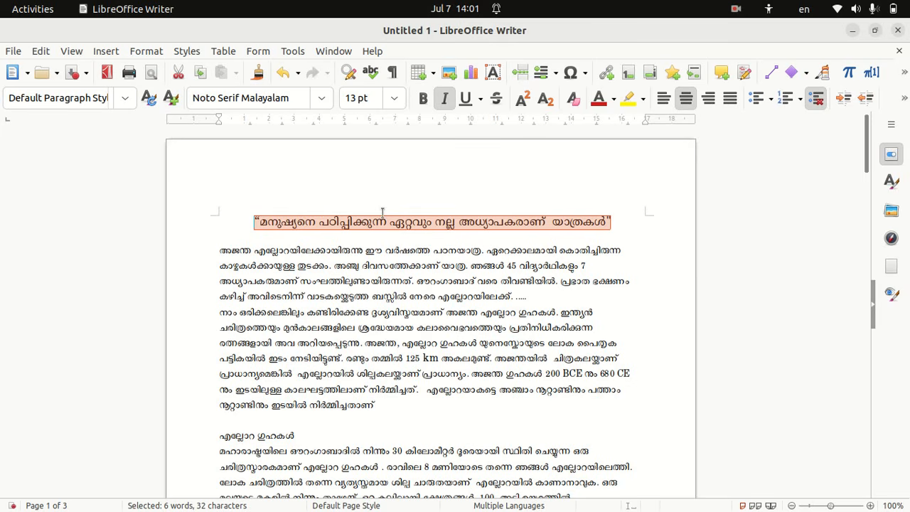
pyautogui.click(431, 322)
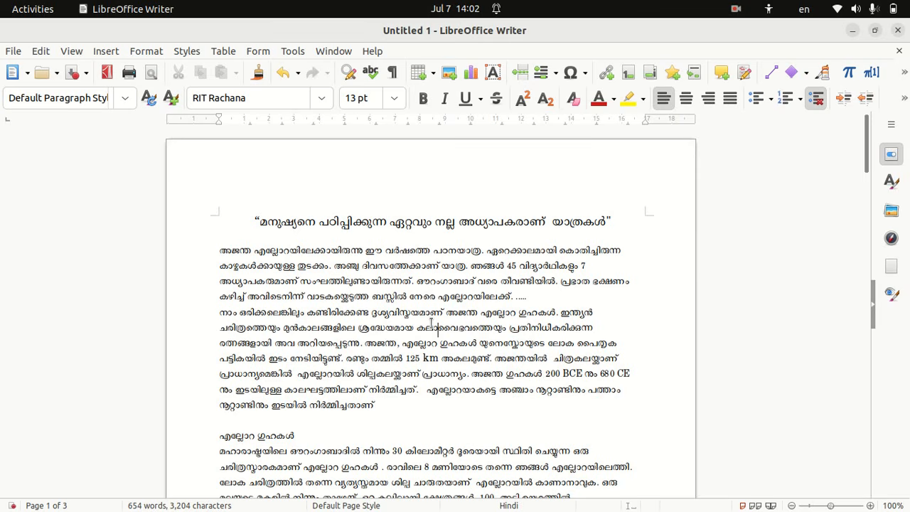
# - Save the document as CHAPTER 2 ACTIVITY 2 in ODF text format in the Students_Works_8 folder of the Home directory
pyautogui.hotkey('ctrl', 's')
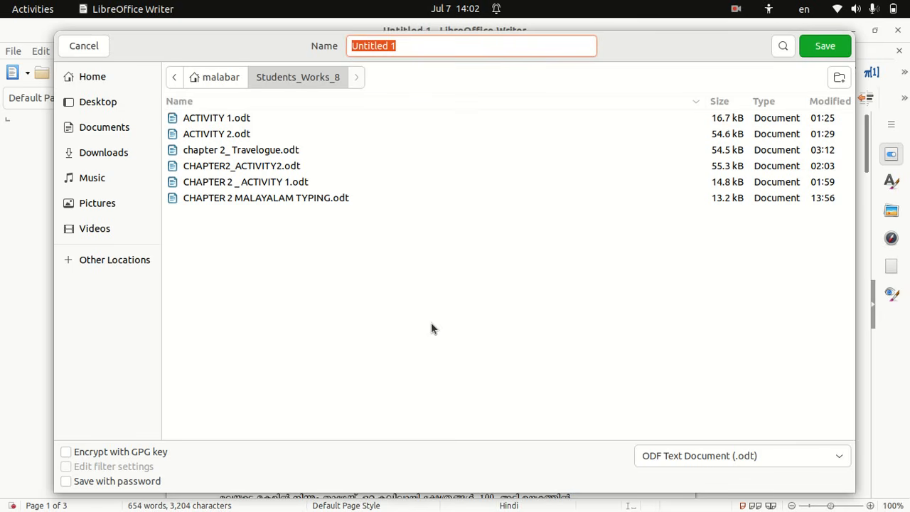
pyautogui.click(103, 76)
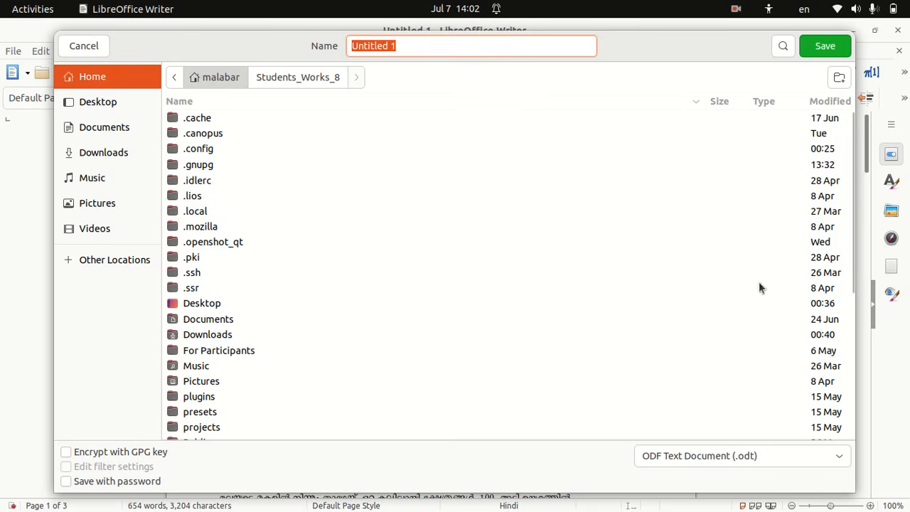
pyautogui.moveTo(851, 242); pyautogui.dragTo(852, 387)
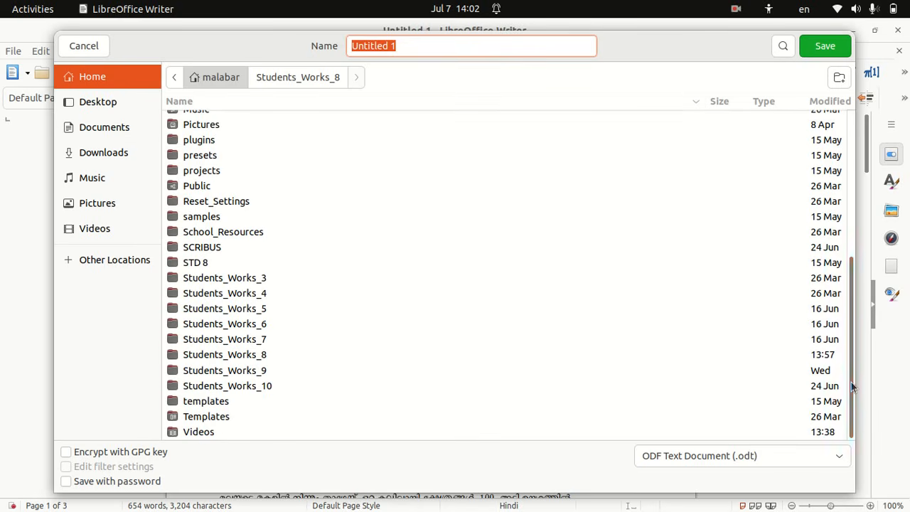
pyautogui.click(265, 355)
pyautogui.doubleClick(264, 354)
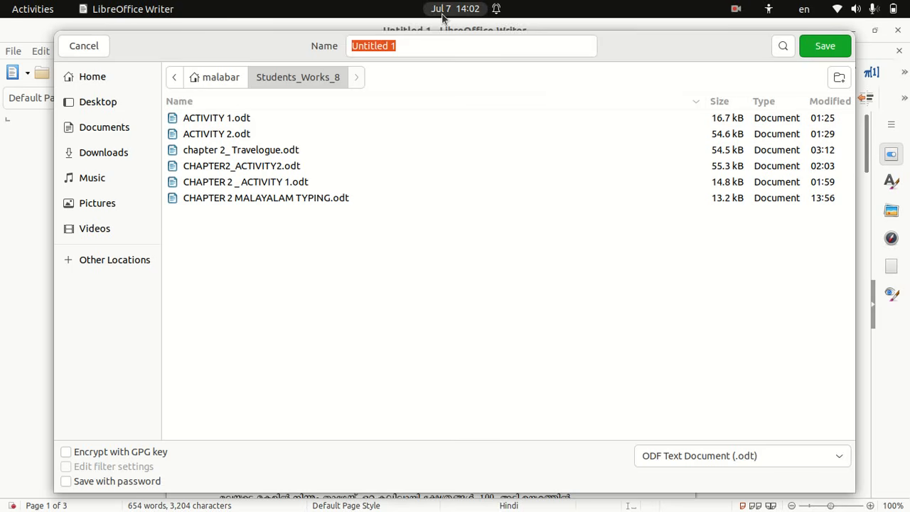
pyautogui.click(398, 46)
pyautogui.moveTo(398, 45); pyautogui.dragTo(339, 50)
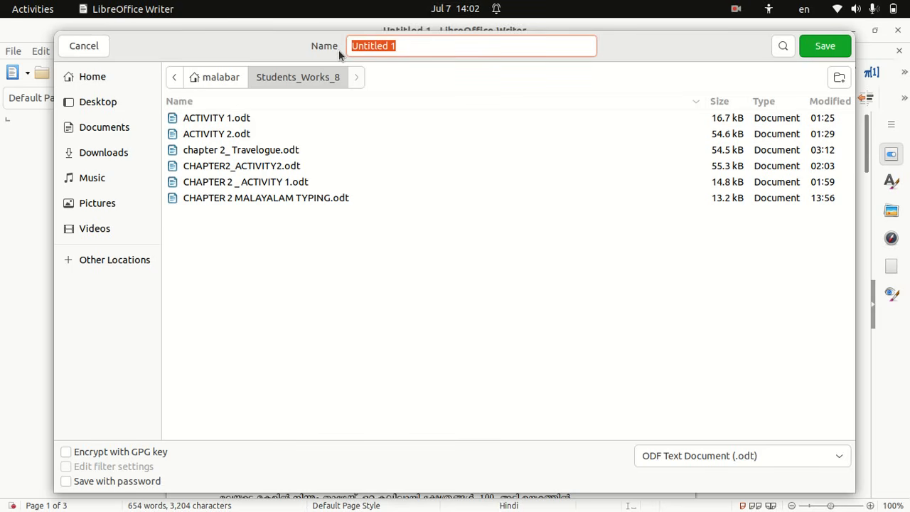
pyautogui.write('CHAP')
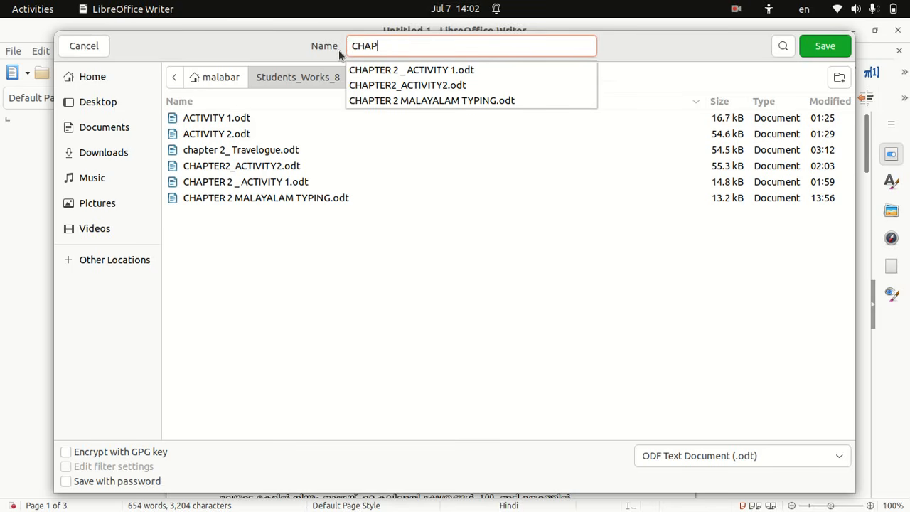
pyautogui.write('TER 2 ')
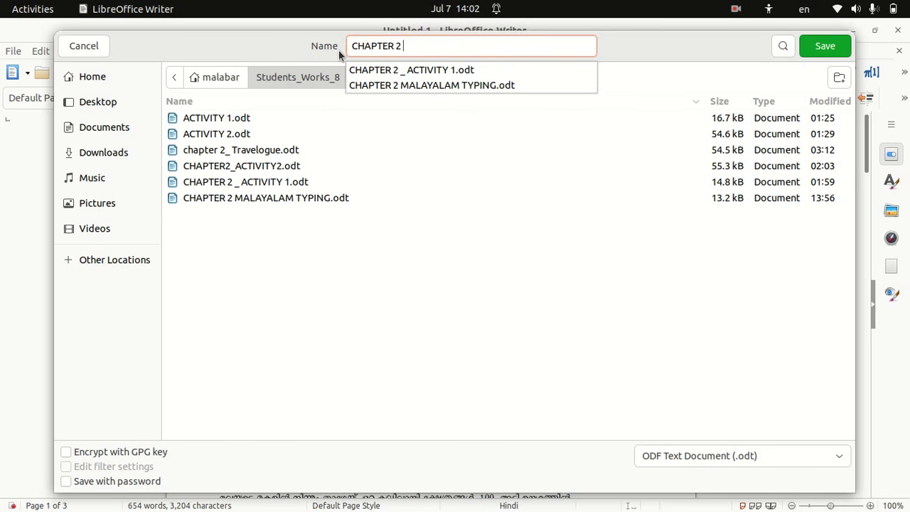
pyautogui.write('A')
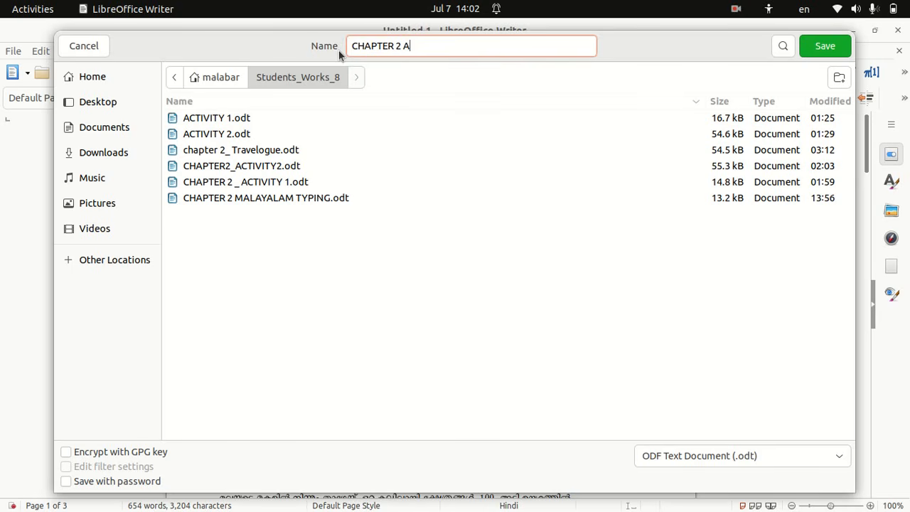
pyautogui.write('CTIVITY 2')
pyautogui.click(825, 46)
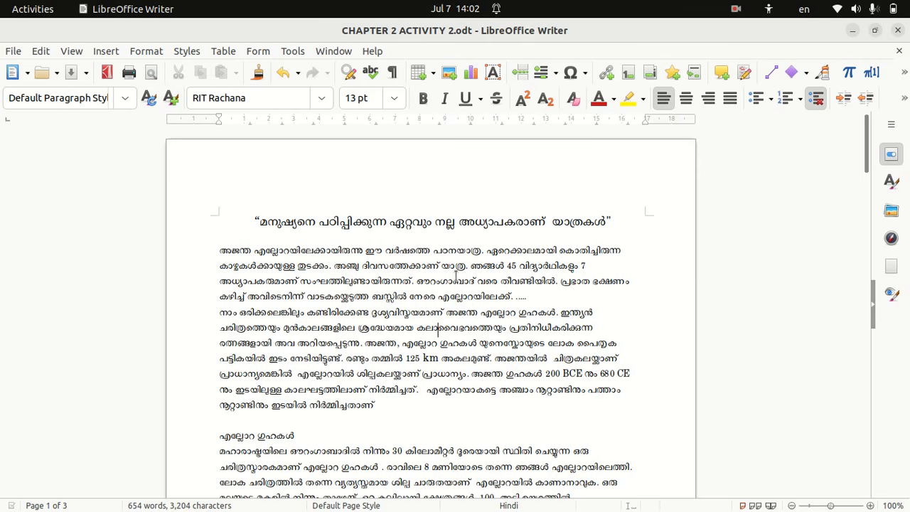
pyautogui.click(735, 9)
pyautogui.click(732, 61)
# - Minimise the document, switch to the textbook PDF in Document Viewer and read the Make the Paragraph Attractive section on page 24
pyautogui.click(851, 32)
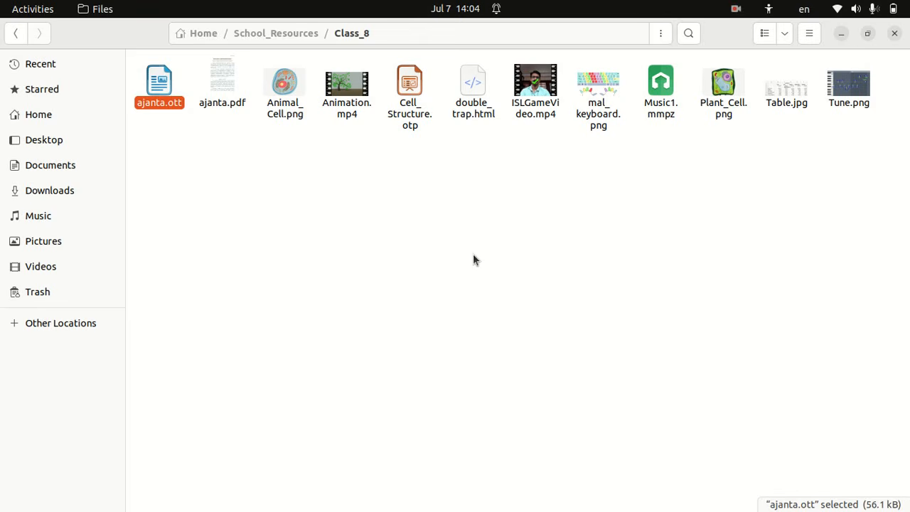
pyautogui.press('super')
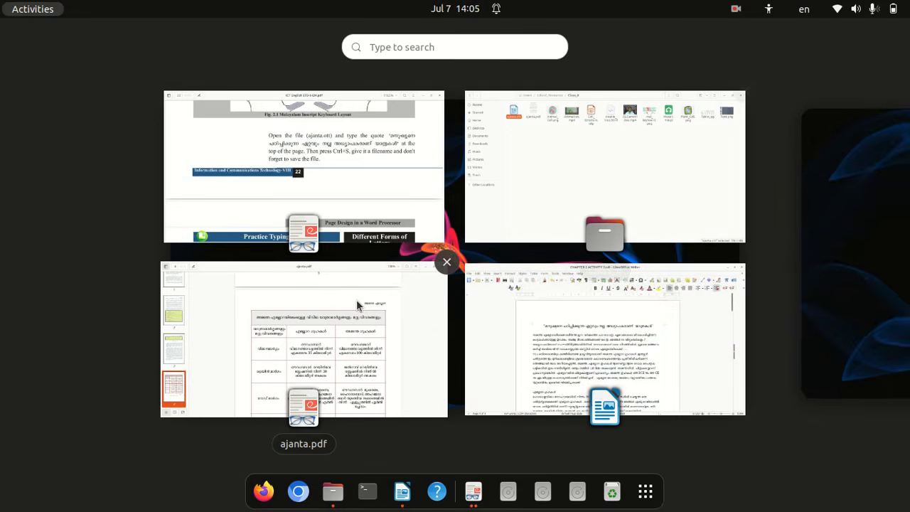
pyautogui.click(363, 203)
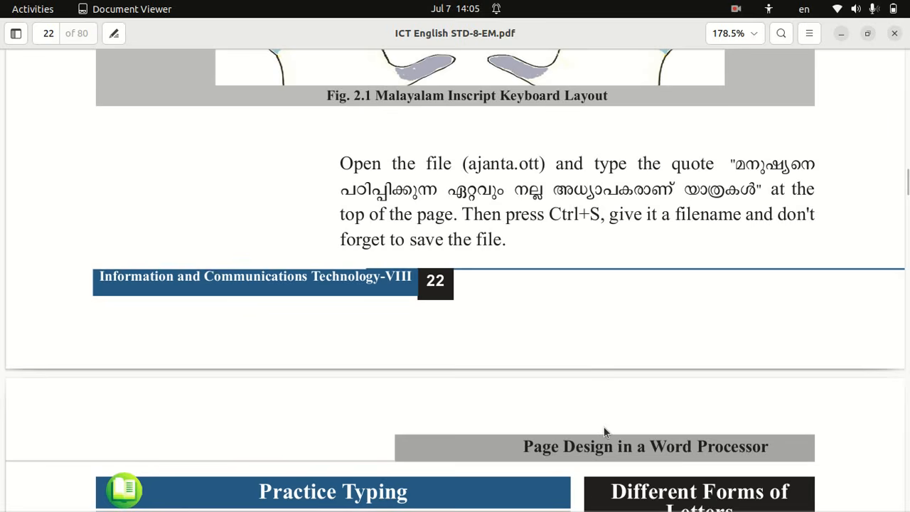
pyautogui.scroll(-15, 604, 427)
pyautogui.scroll(-20, 603, 426)
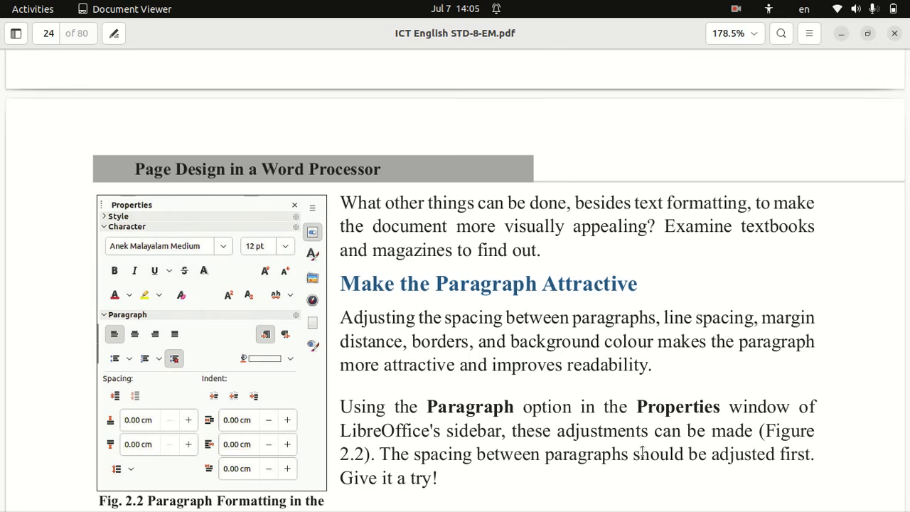
pyautogui.scroll(-1, 642, 451)
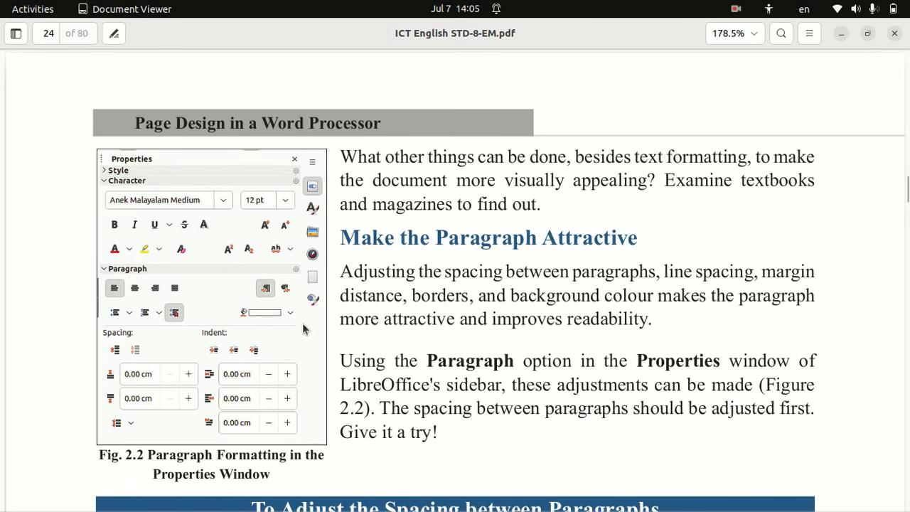
# - Switch back to CHAPTER 2 ACTIVITY 2.odt in LibreOffice Writer and show the Properties deck in the sidebar
pyautogui.press('super')
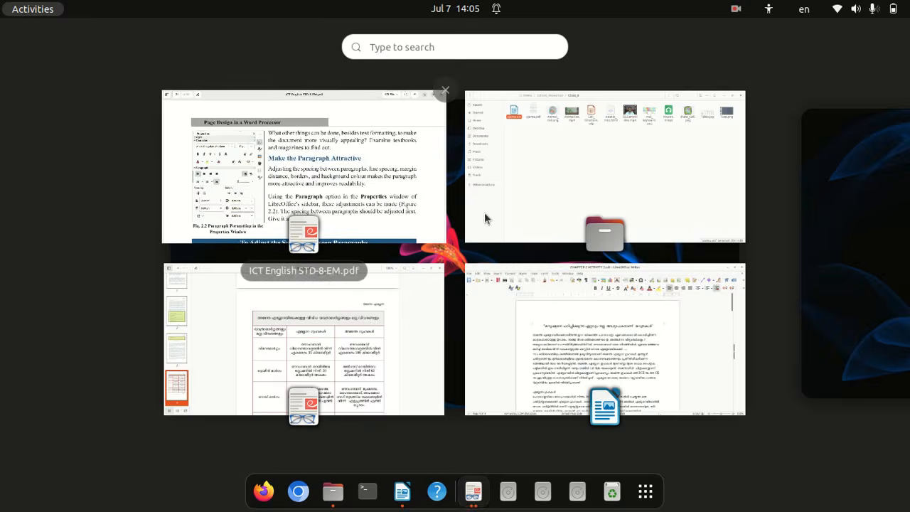
pyautogui.click(523, 317)
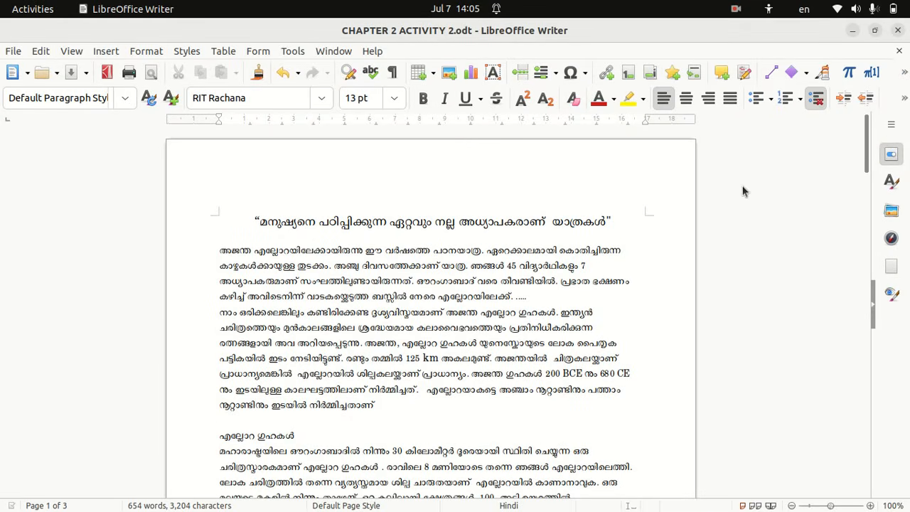
pyautogui.click(891, 125)
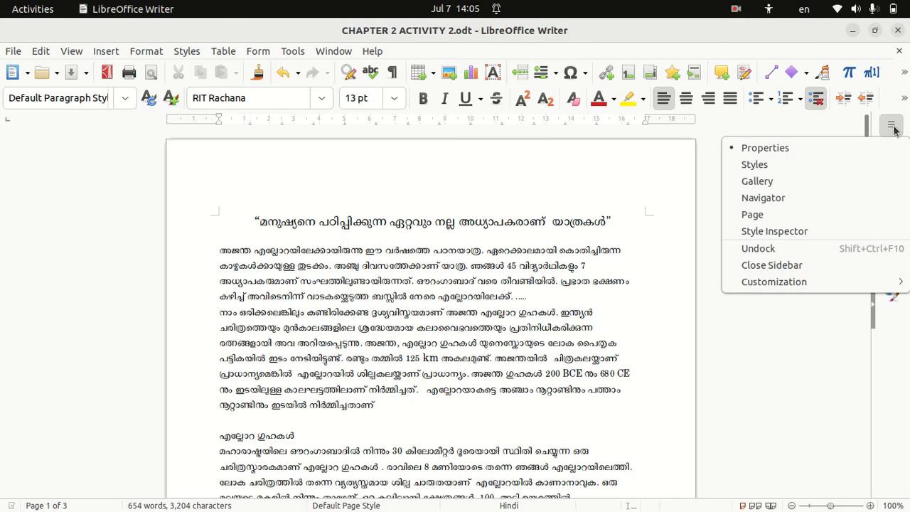
pyautogui.click(833, 148)
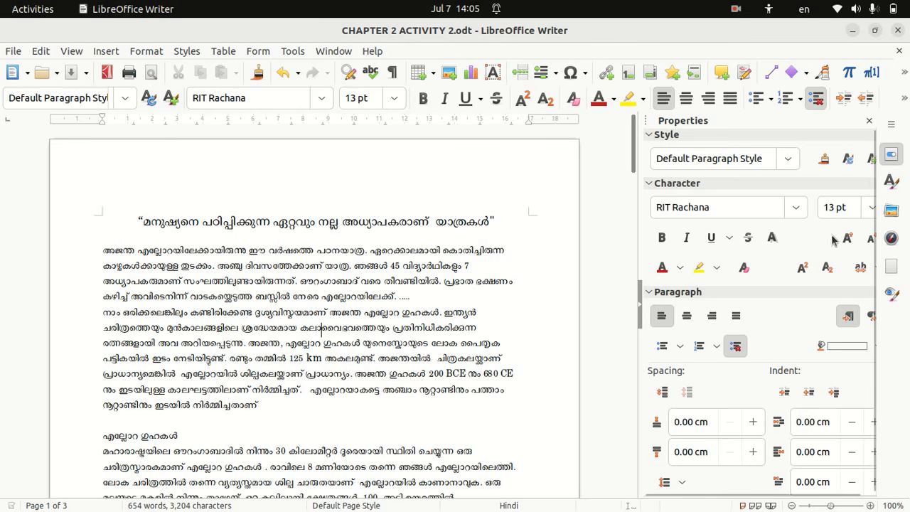
# - Switch to the textbook PDF in Document Viewer and read the instructions for adjusting the spacing between paragraphs on page 24
pyautogui.press('super')
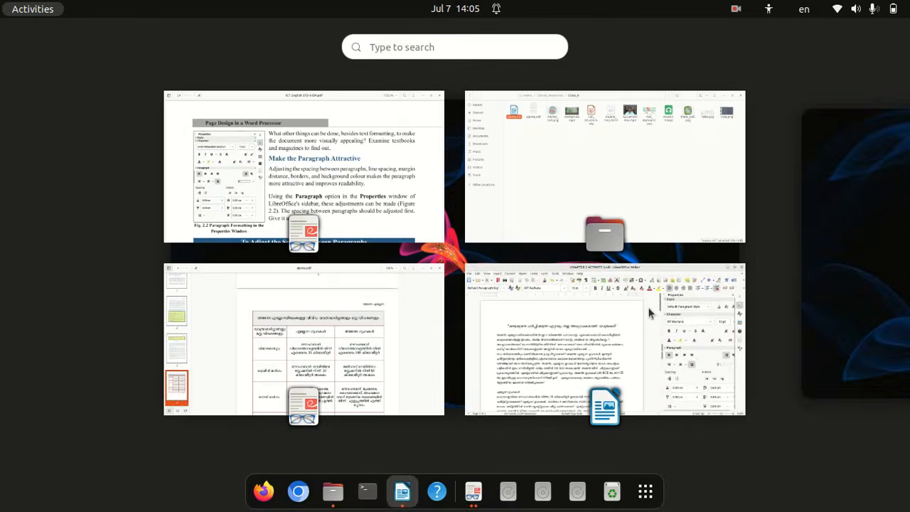
pyautogui.click(368, 201)
pyautogui.scroll(-7, 364, 198)
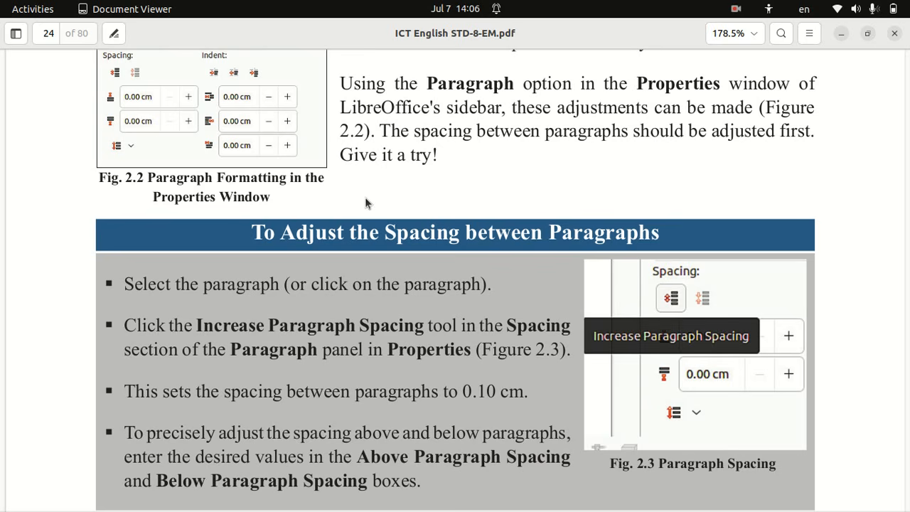
pyautogui.scroll(-5, 364, 201)
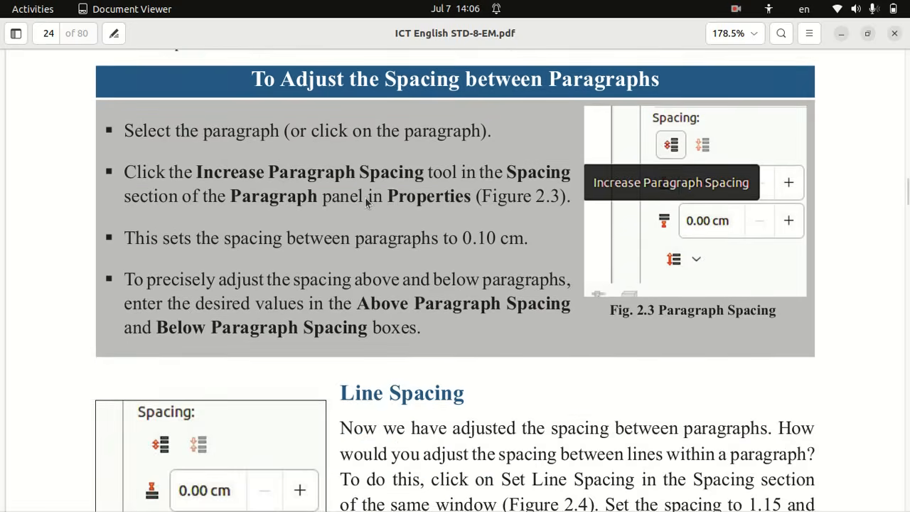
# - Switch back to CHAPTER 2 ACTIVITY 2.odt in LibreOffice Writer and increase the paragraph spacing of all text below the quote to 0.10 cm
pyautogui.press('super')
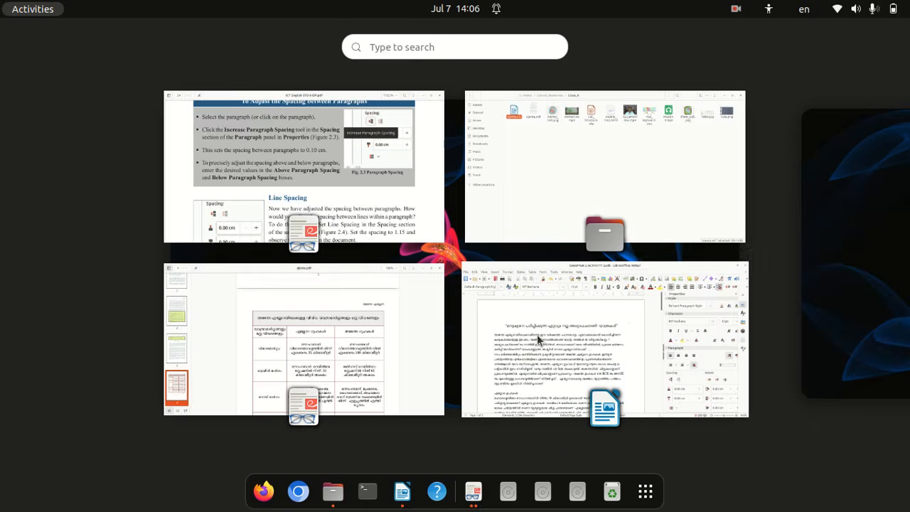
pyautogui.click(536, 334)
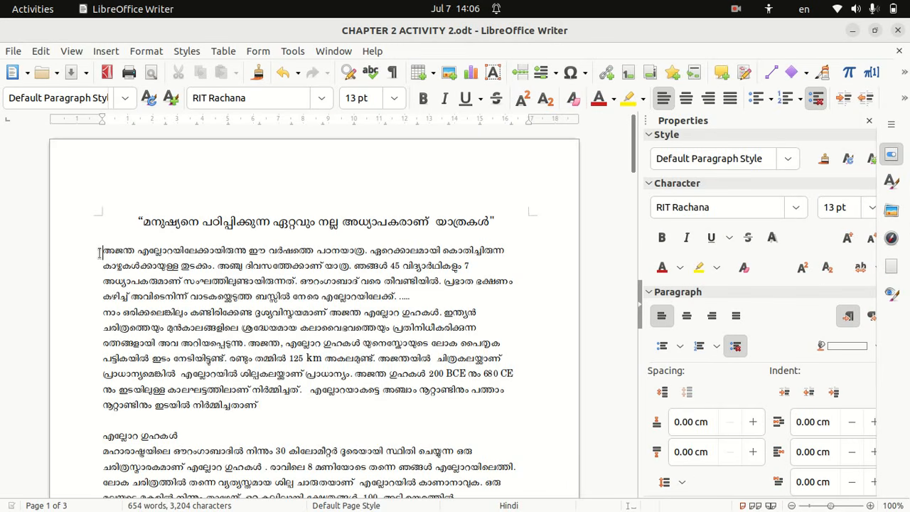
pyautogui.moveTo(100, 252); pyautogui.dragTo(272, 477)
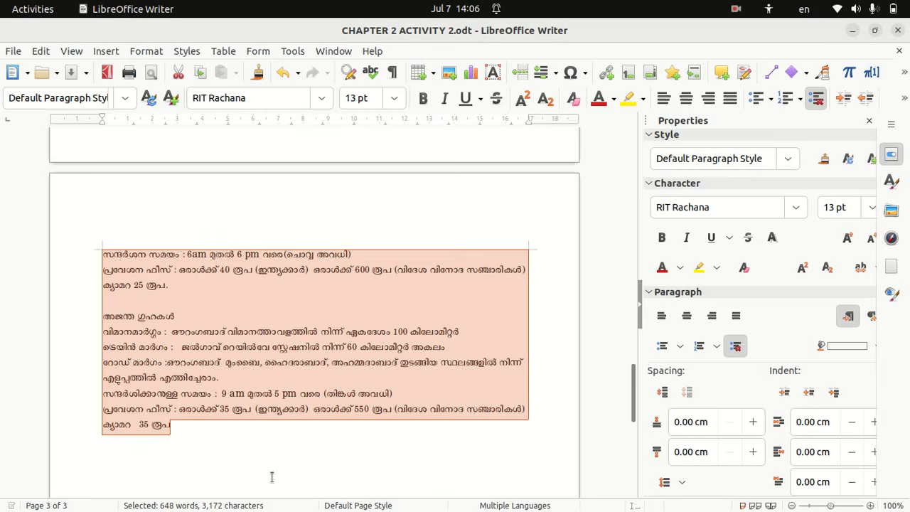
pyautogui.click(661, 393)
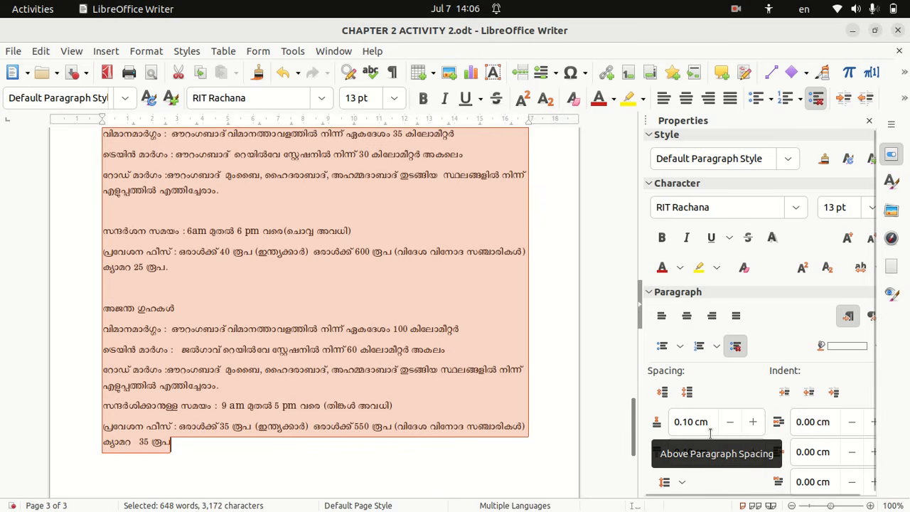
# - Try 0.20 cm for the above and below paragraph spacing one at a time, returning each to 0.10 cm
pyautogui.click(758, 427)
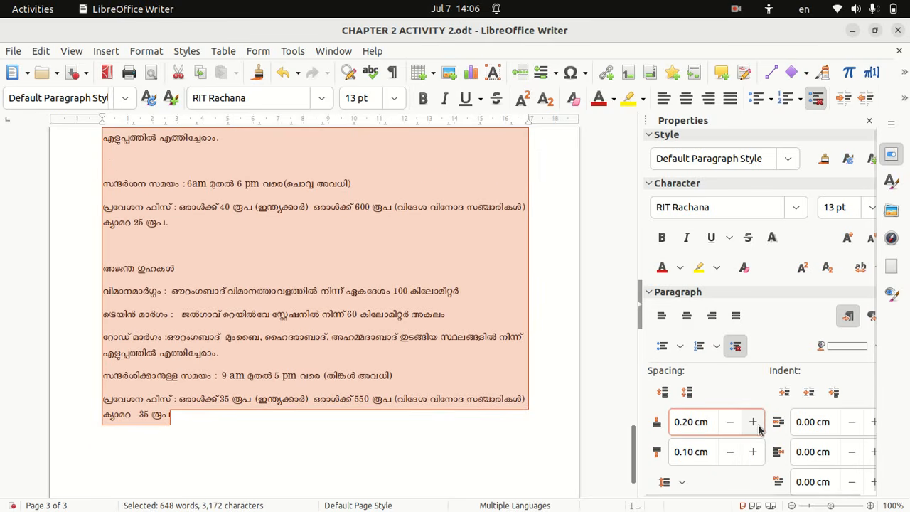
pyautogui.click(729, 423)
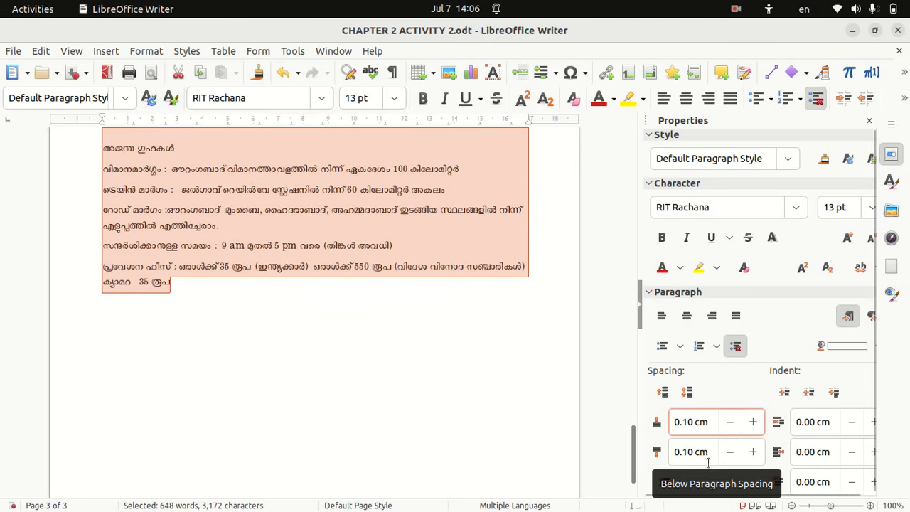
pyautogui.click(753, 453)
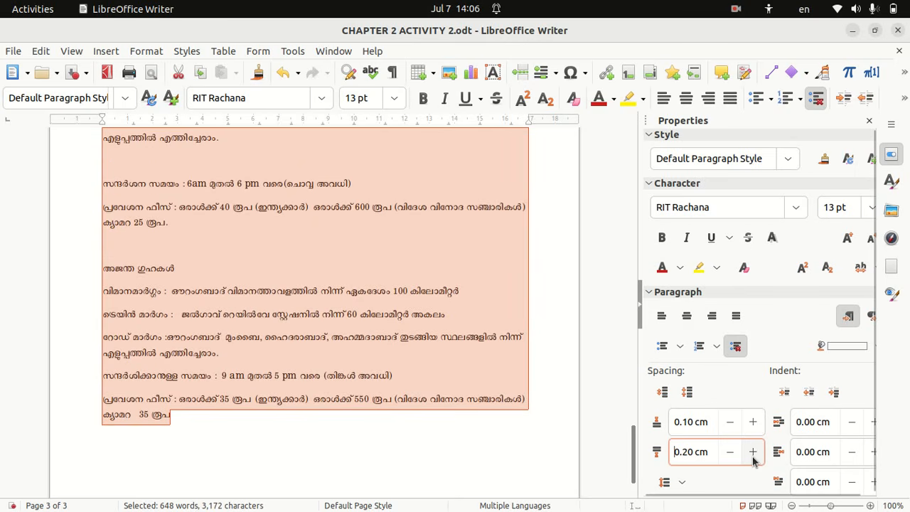
pyautogui.click(732, 454)
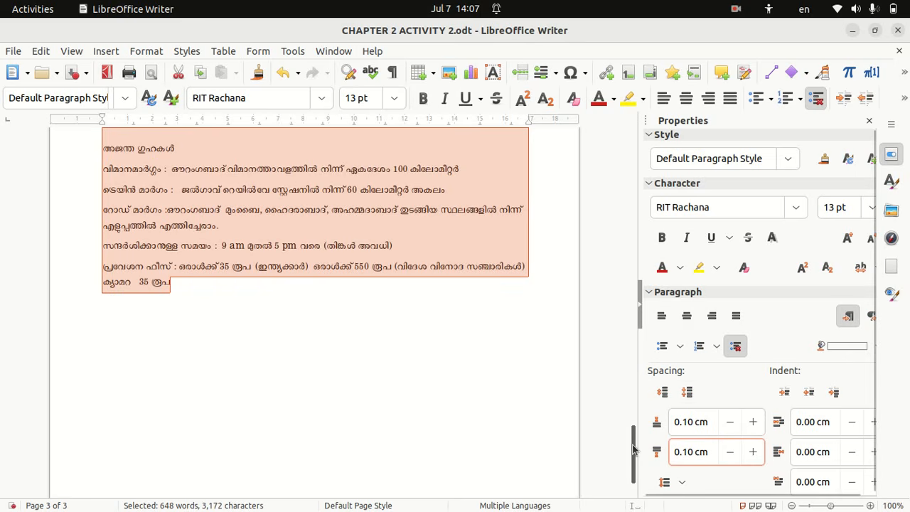
# - Switch to the textbook PDF in Document Viewer and read the Line Spacing section on page 24
pyautogui.press('super')
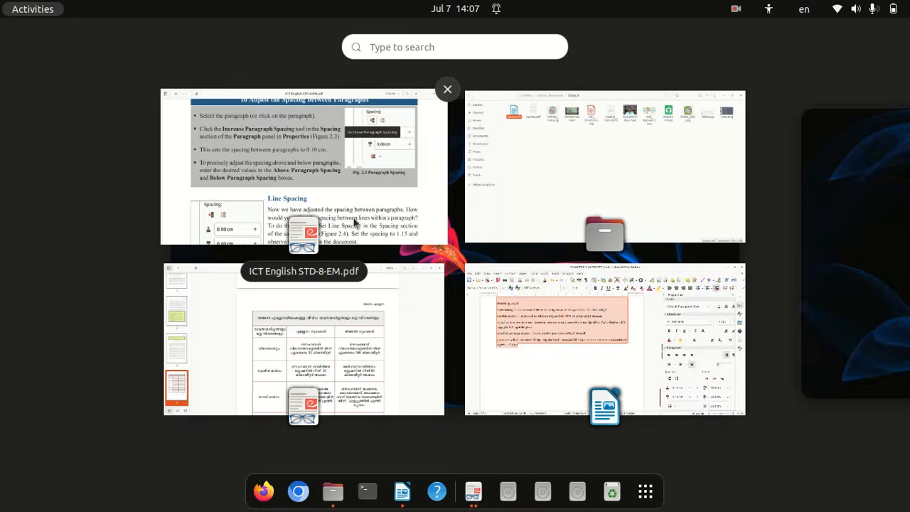
pyautogui.click(354, 223)
pyautogui.scroll(-3, 353, 218)
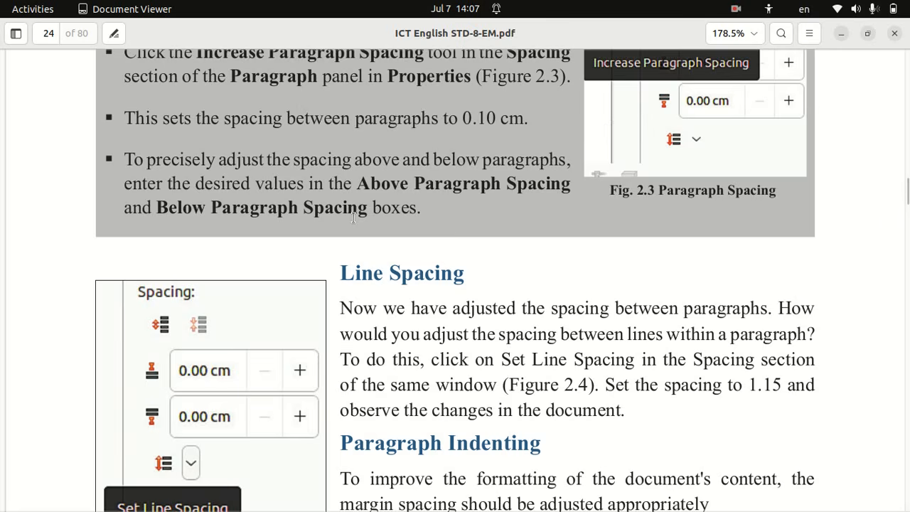
pyautogui.scroll(-2, 353, 218)
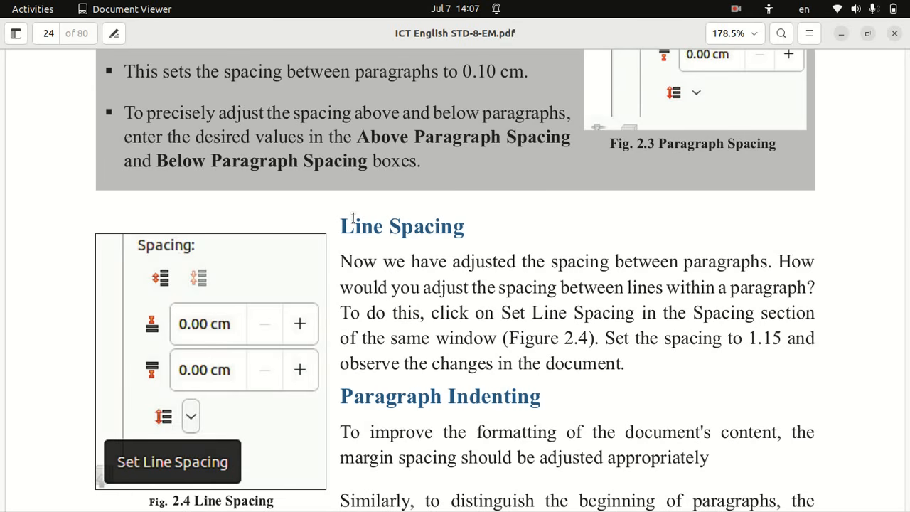
# - Switch back to CHAPTER 2 ACTIVITY 2.odt in LibreOffice Writer and set the line spacing of the two paragraphs below the quote to 1.15
pyautogui.press('super')
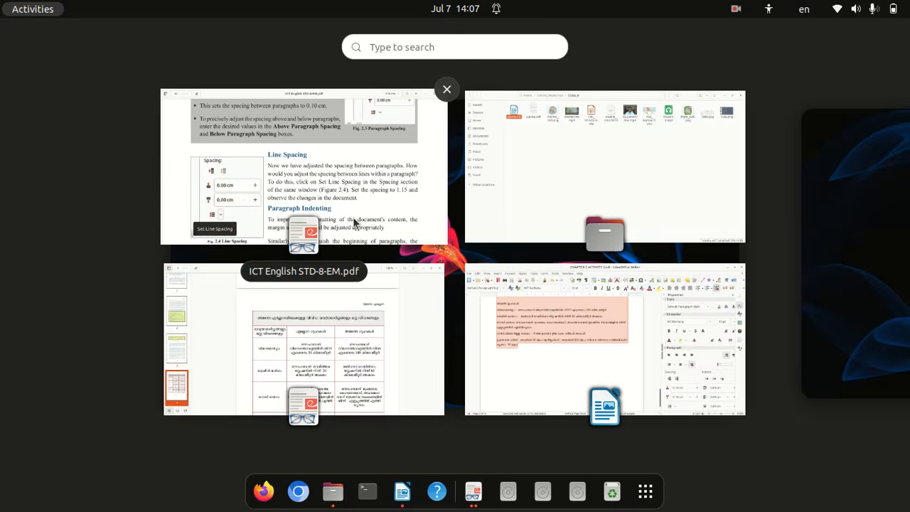
pyautogui.click(512, 234)
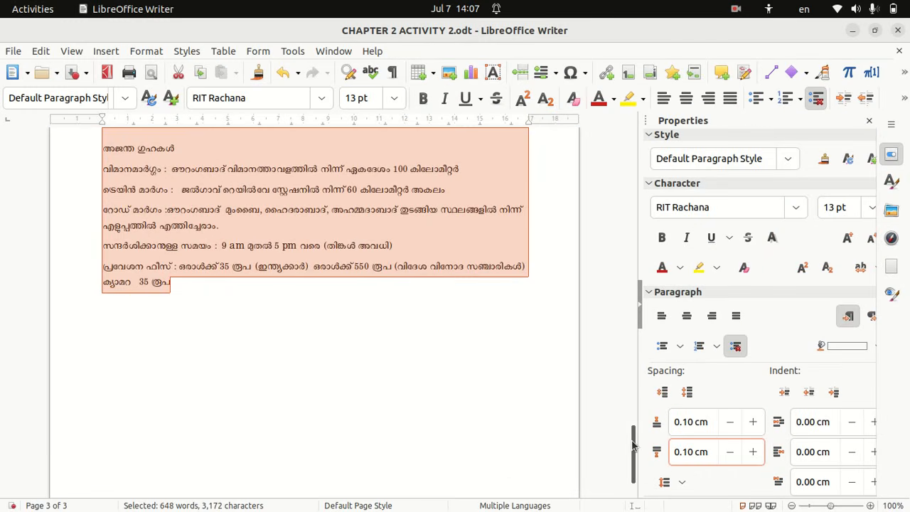
pyautogui.moveTo(636, 454); pyautogui.dragTo(633, 153)
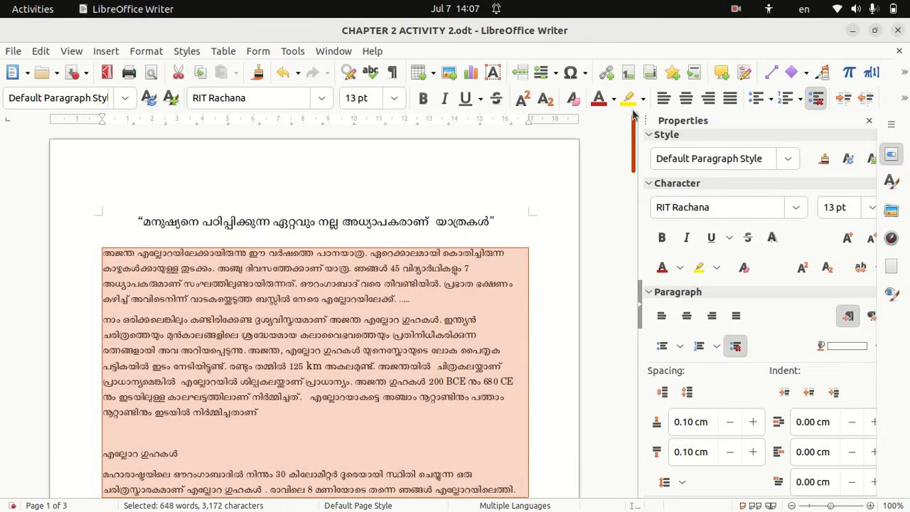
pyautogui.click(250, 435)
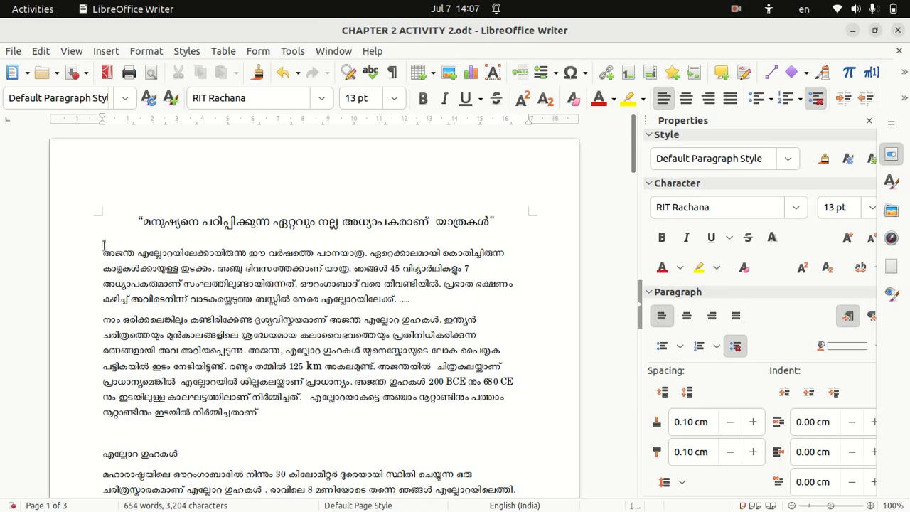
pyautogui.moveTo(103, 252); pyautogui.dragTo(296, 417)
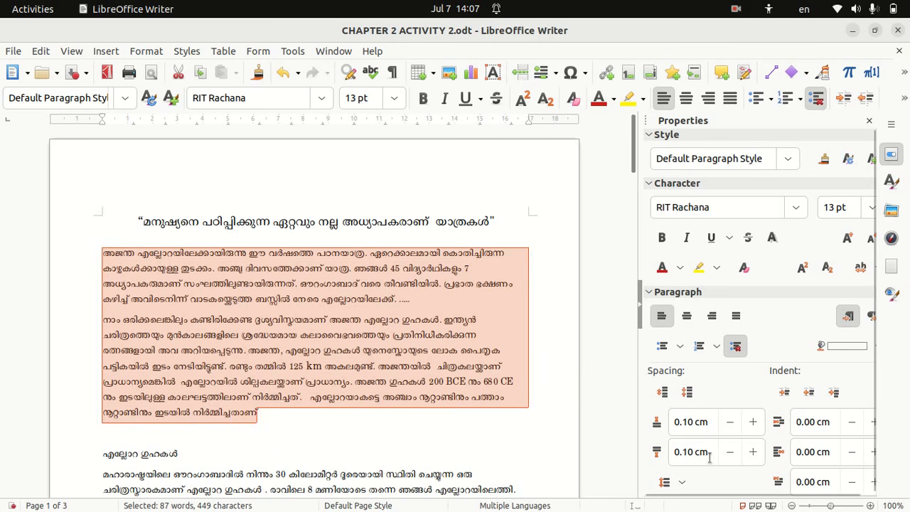
pyautogui.scroll(-1, 874, 387)
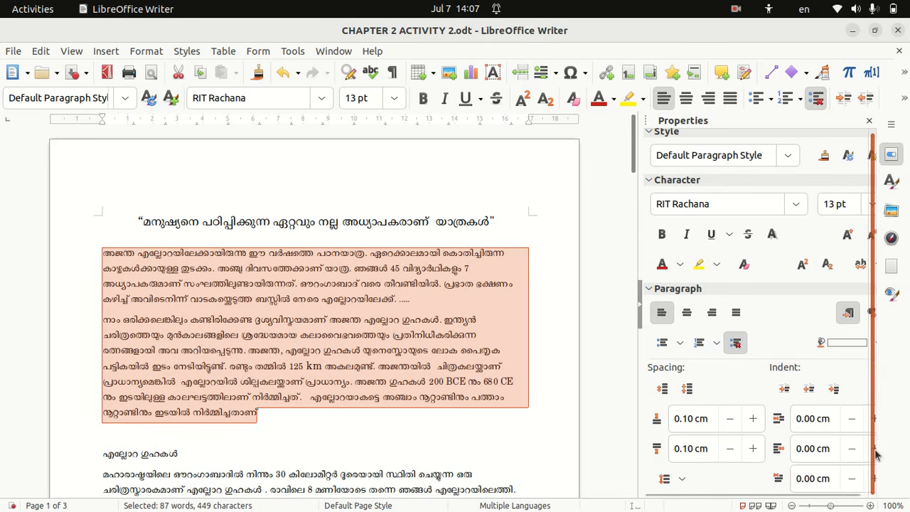
pyautogui.click(681, 479)
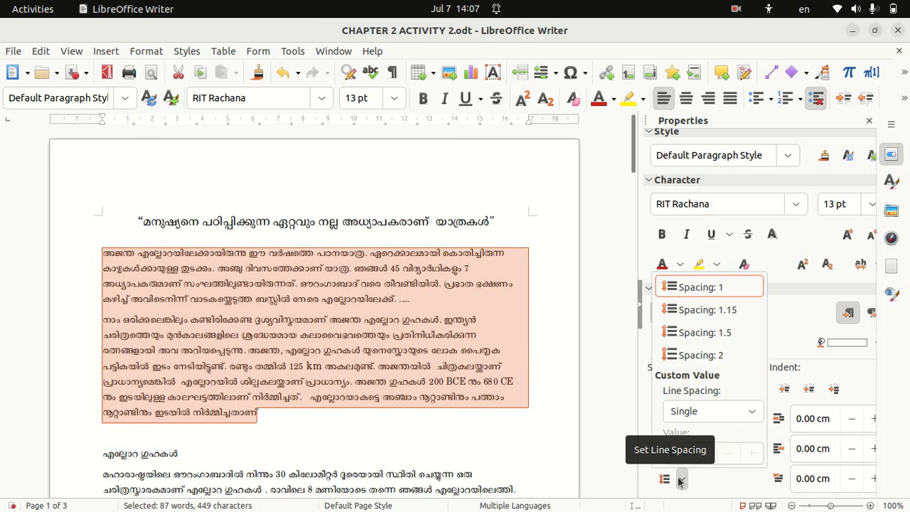
pyautogui.click(723, 320)
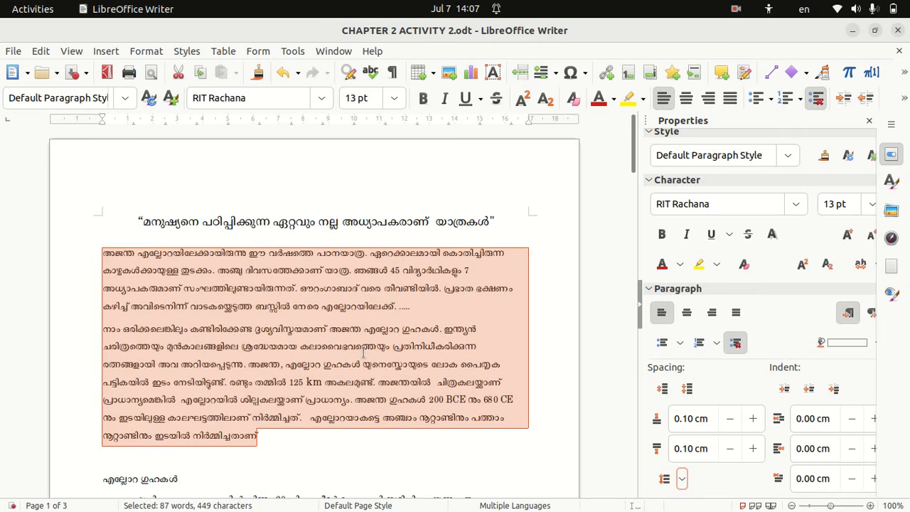
pyautogui.click(343, 460)
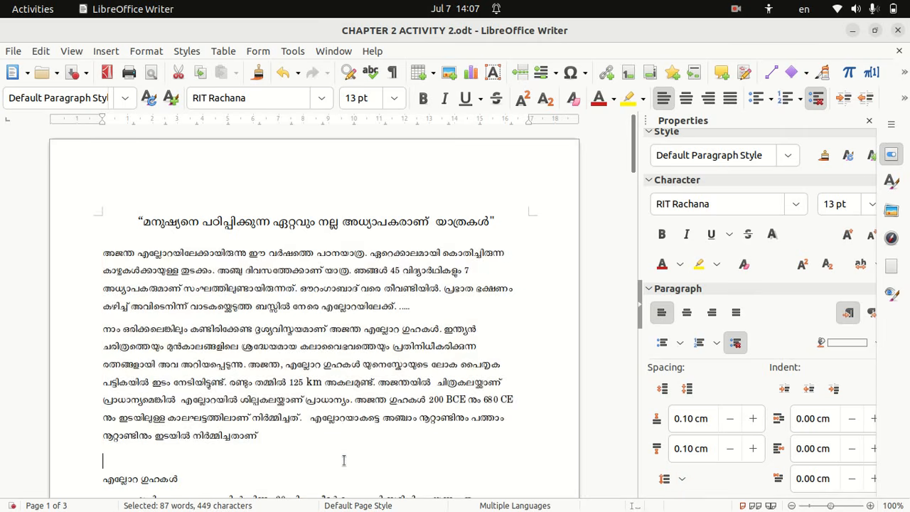
# - Switch to the textbook PDF in Document Viewer and read the Paragraph Indenting section and the margin distance instructions on pages 24 and 25
pyautogui.press('super')
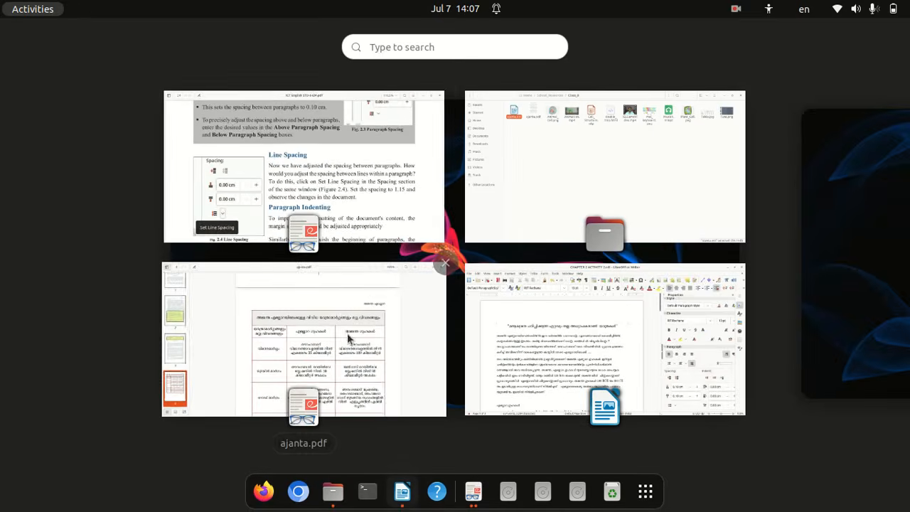
pyautogui.click(369, 229)
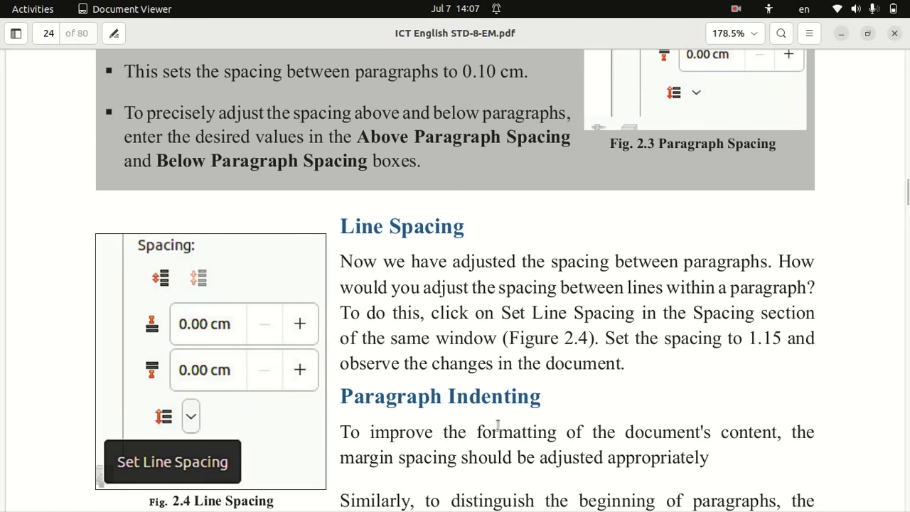
pyautogui.scroll(-3, 499, 440)
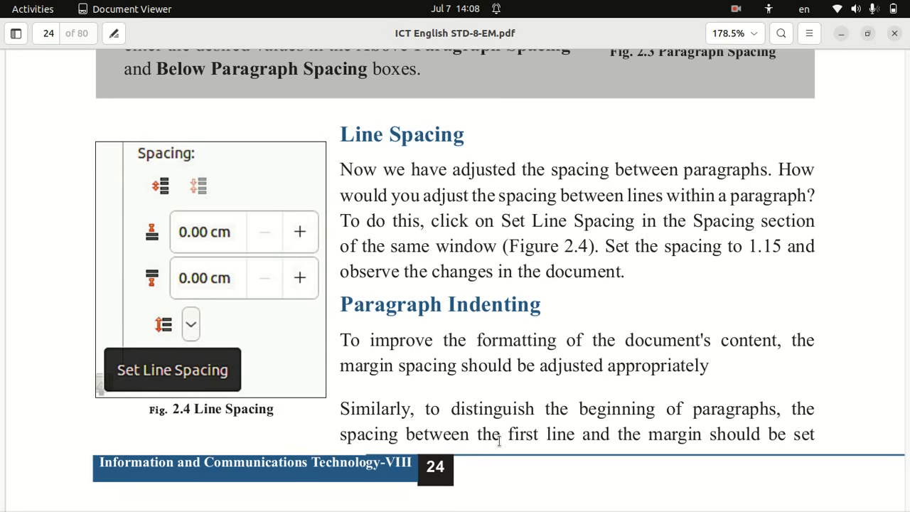
pyautogui.scroll(-1, 499, 441)
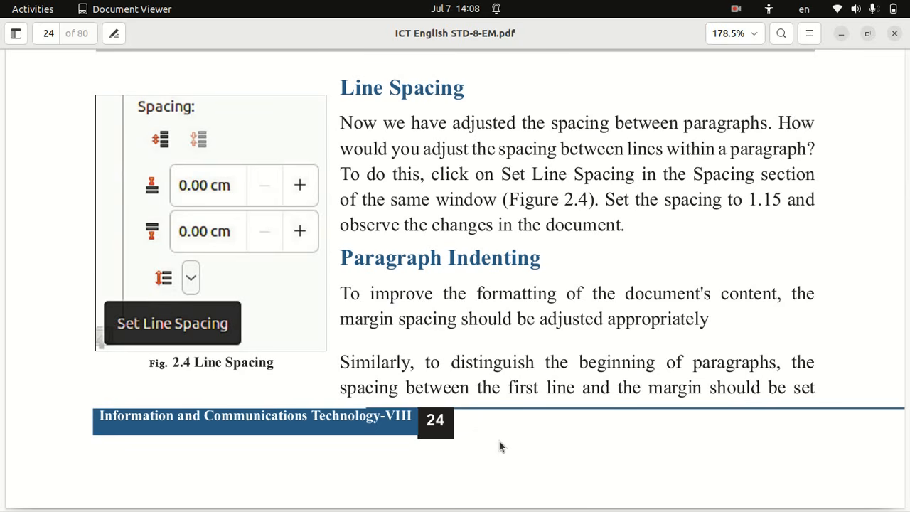
pyautogui.scroll(-4, 498, 441)
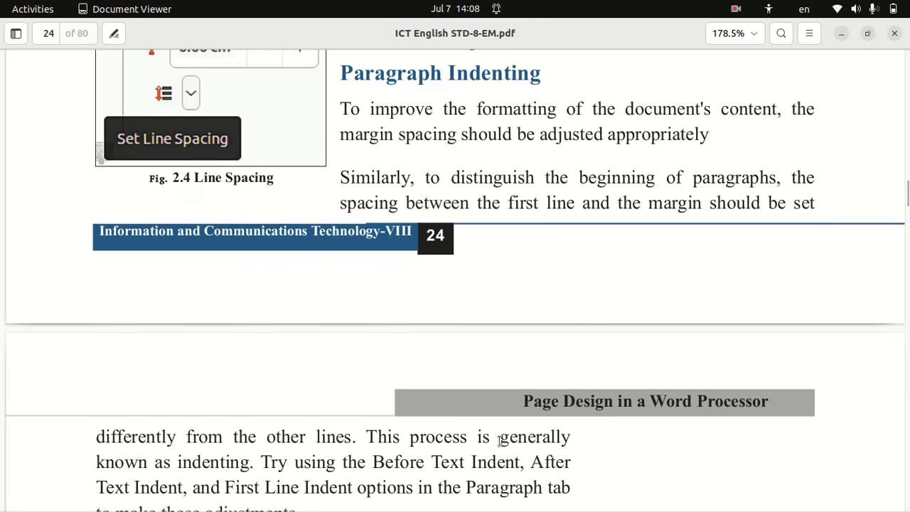
pyautogui.scroll(-1, 499, 440)
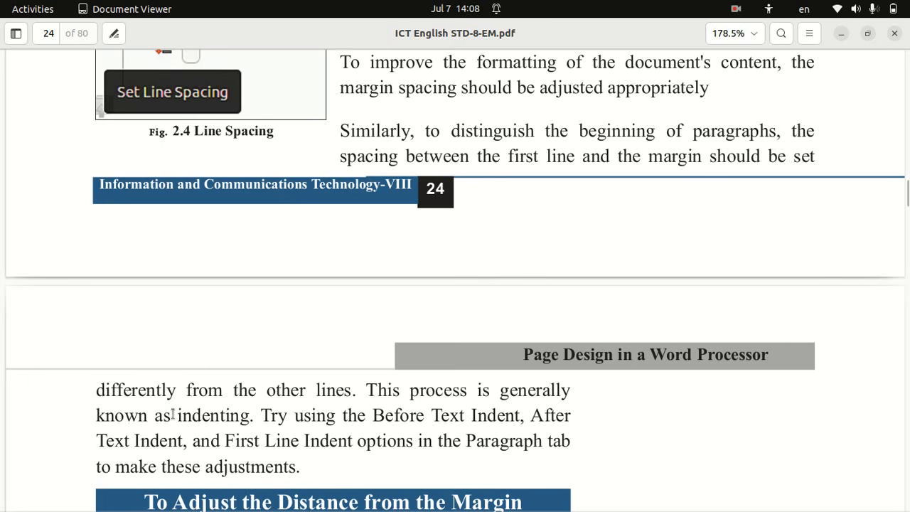
pyautogui.moveTo(172, 415); pyautogui.dragTo(259, 417)
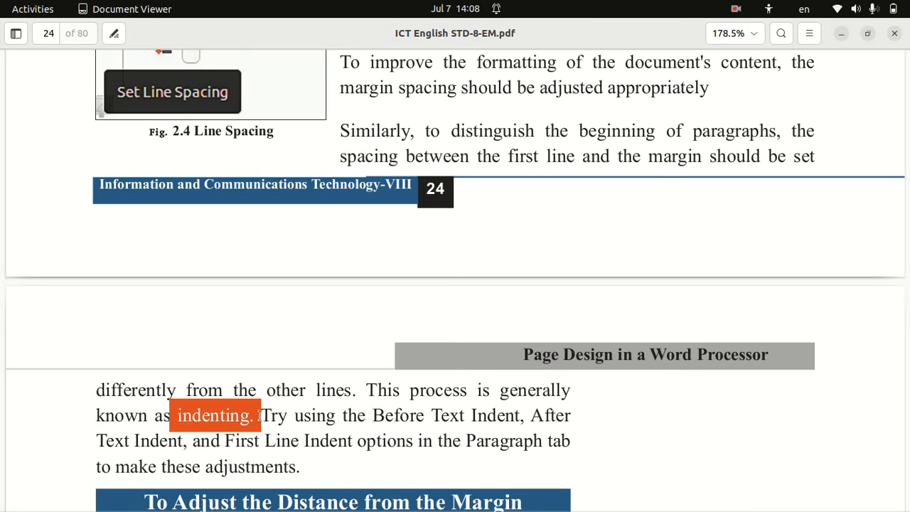
pyautogui.scroll(-9, 260, 416)
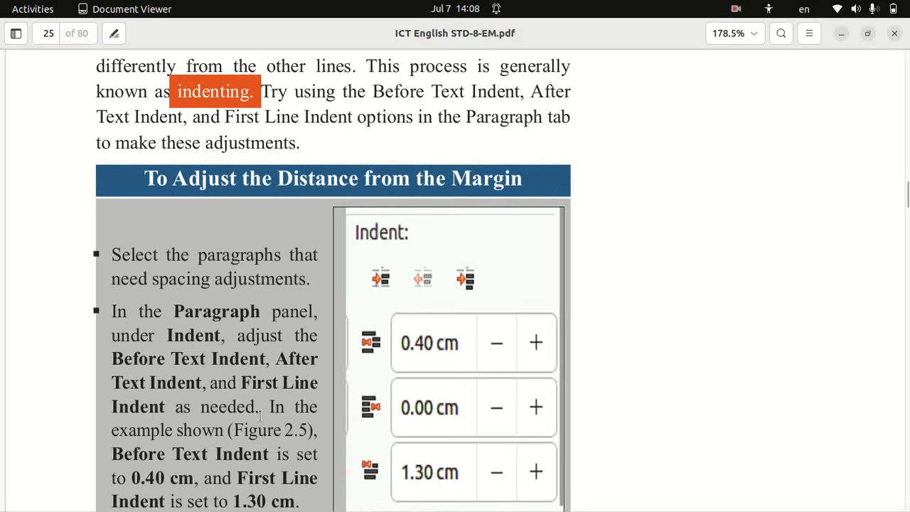
pyautogui.scroll(-1, 260, 416)
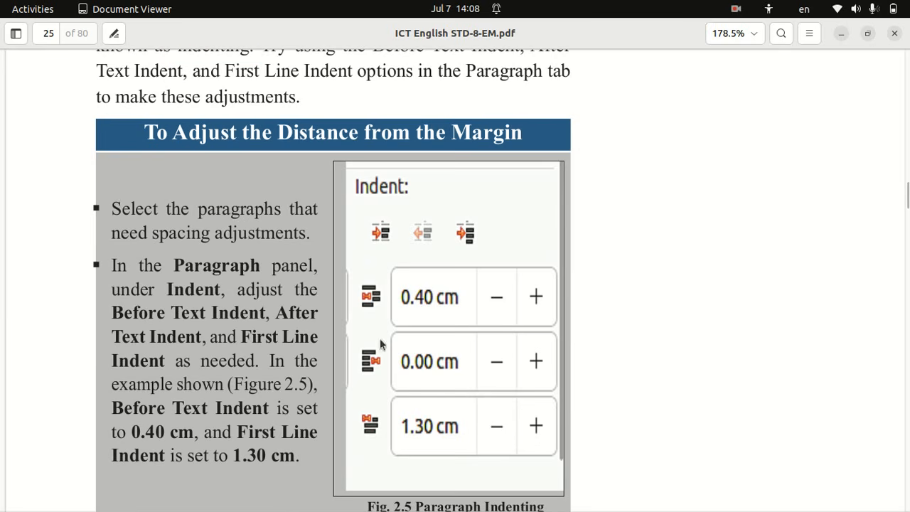
# - Switch to CHAPTER 2 ACTIVITY 2.odt in LibreOffice Writer and set the before text indent of the two paragraphs below the quote to 0.40 cm
pyautogui.press('super')
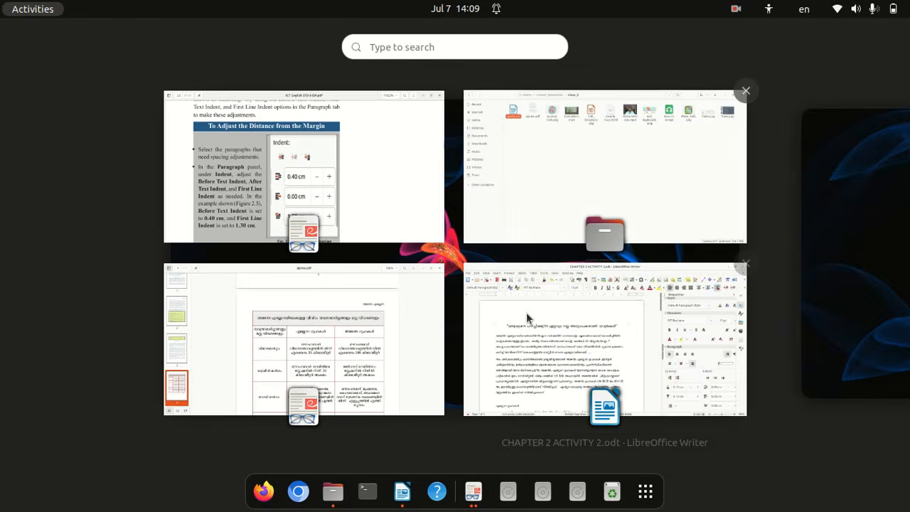
pyautogui.click(525, 312)
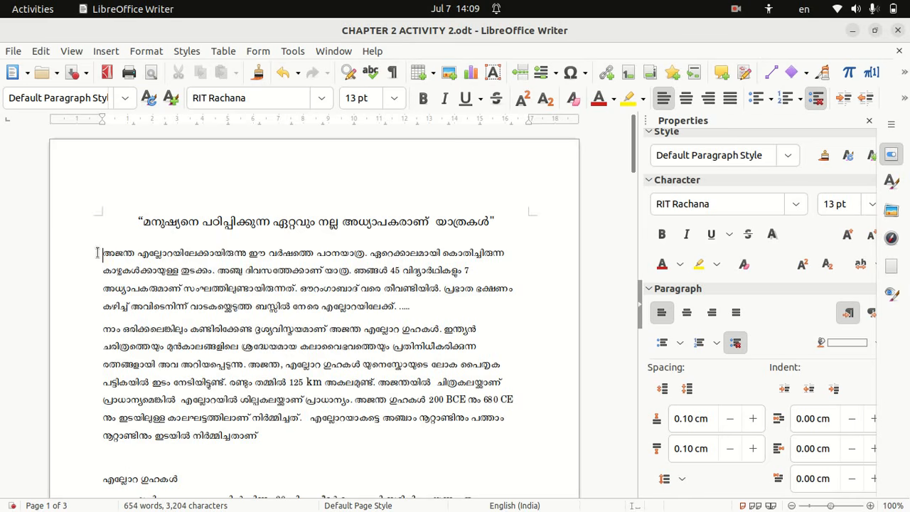
pyautogui.moveTo(95, 252); pyautogui.dragTo(283, 433)
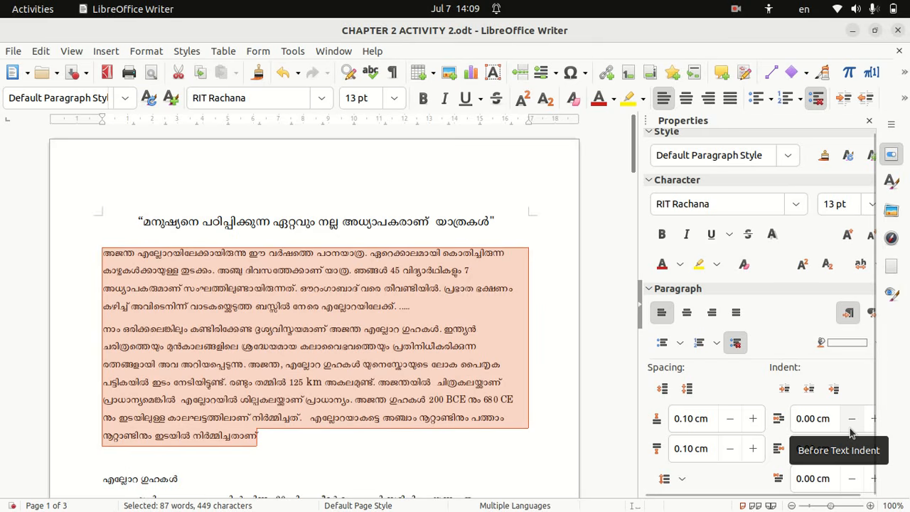
pyautogui.click(808, 419)
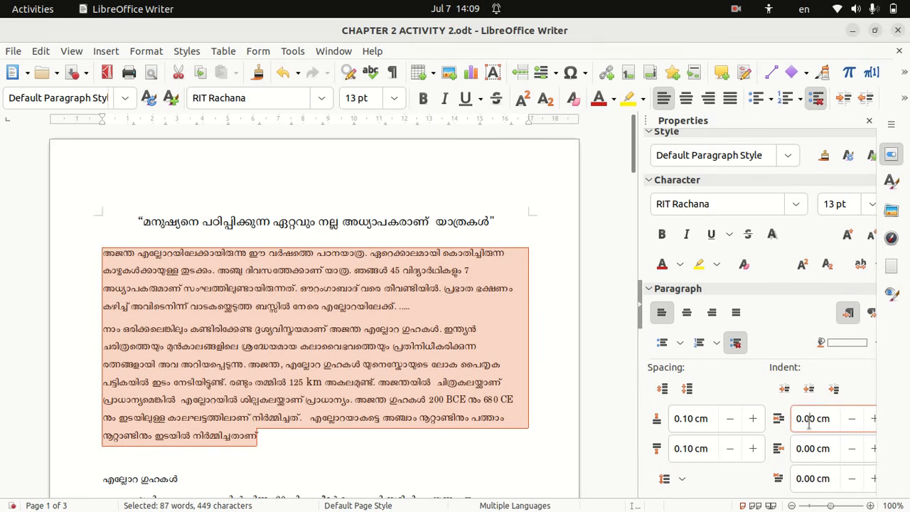
pyautogui.press('BackSpace')
pyautogui.write('4')
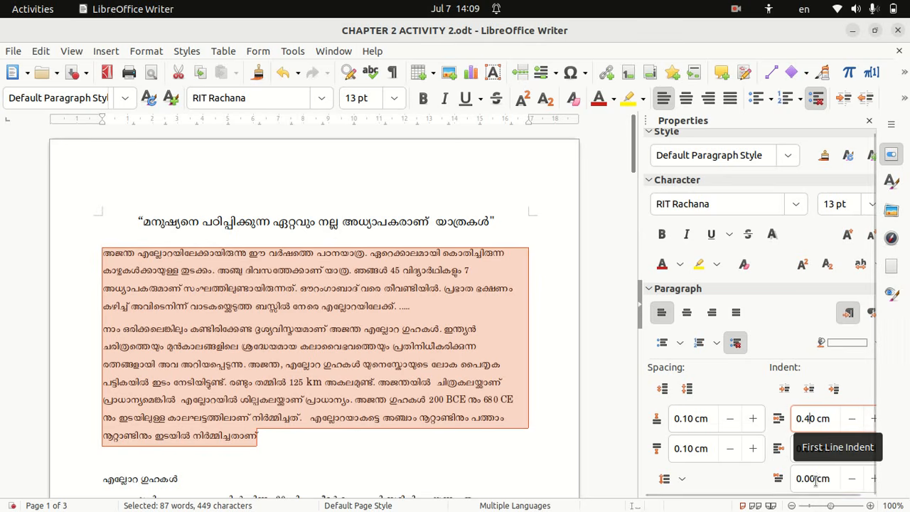
# - Set the first line indent of the two selected paragraphs to 1.30 cm and deselect them
pyautogui.click(815, 478)
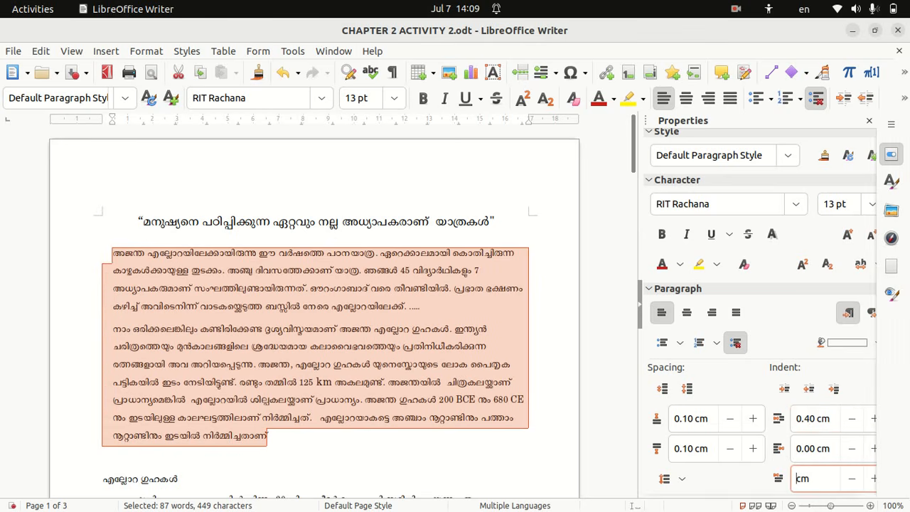
pyautogui.press('BackSpace')
pyautogui.press('BackSpace')
pyautogui.press('BackSpace')
pyautogui.press('BackSpace')
pyautogui.write('1.30')
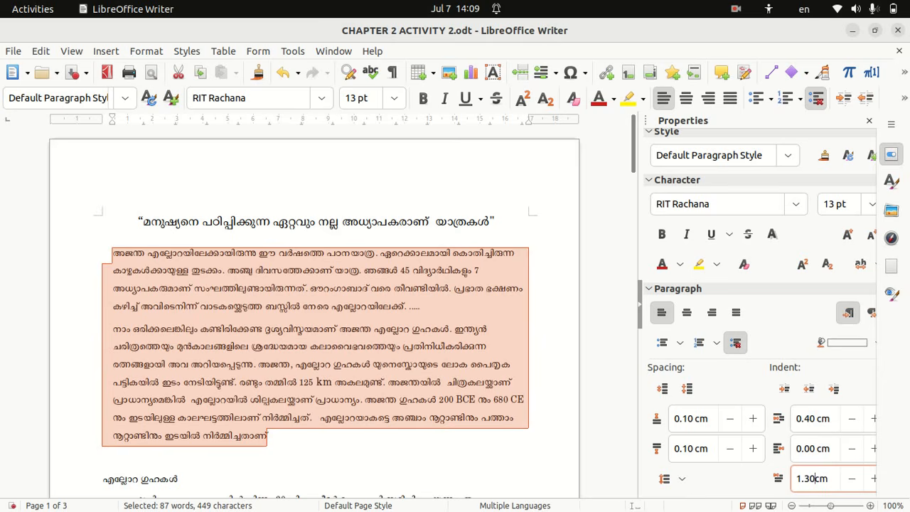
pyautogui.press('Return')
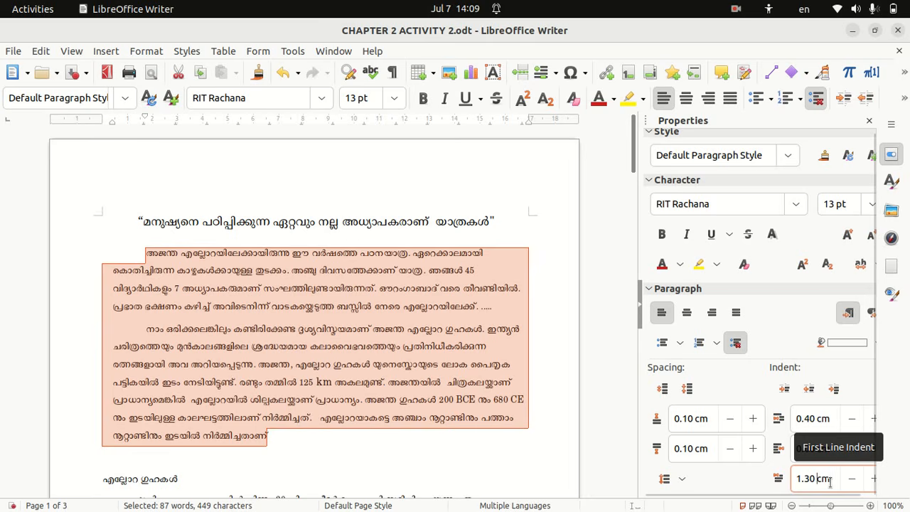
pyautogui.click(322, 451)
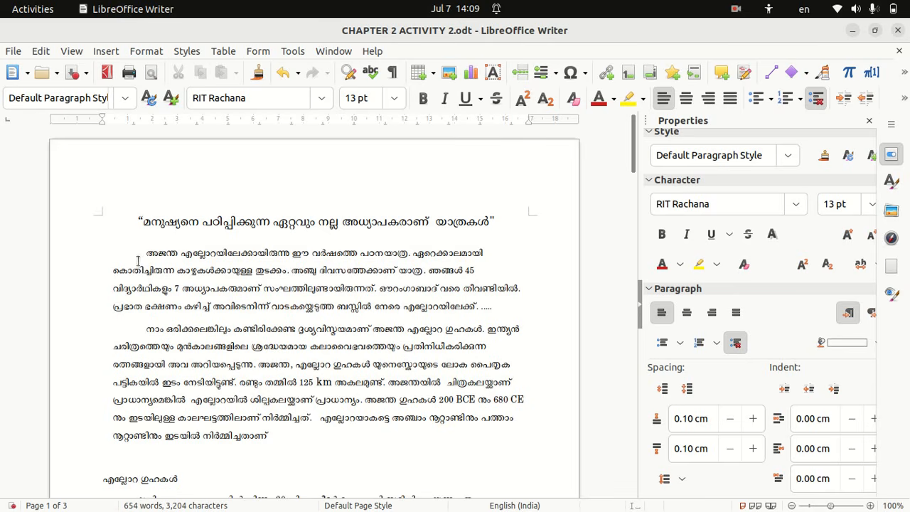
# - Justify the two paragraphs below the quote and change their font to Anek Malayalam Medium
pyautogui.moveTo(144, 254); pyautogui.dragTo(305, 433)
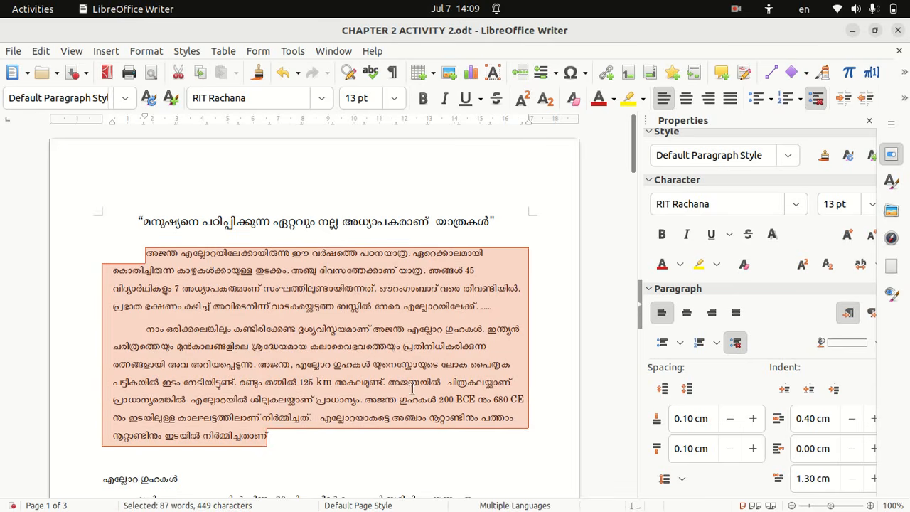
pyautogui.click(736, 312)
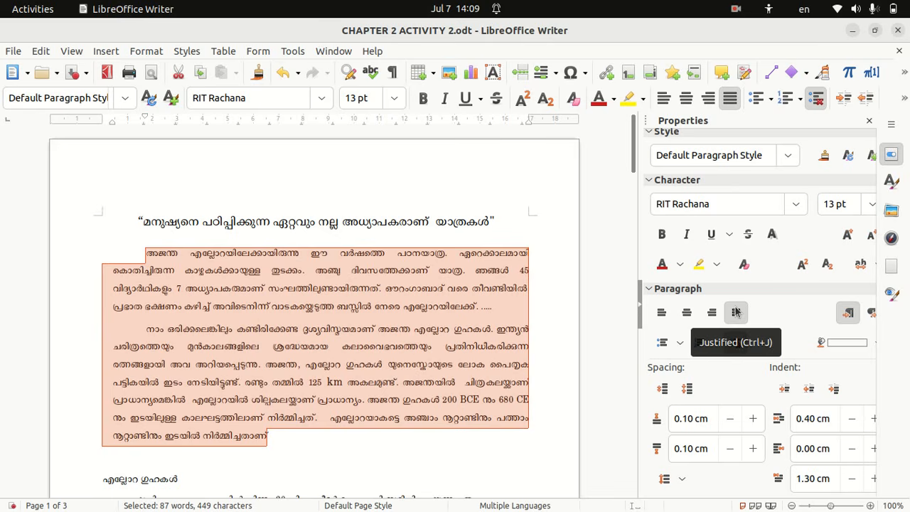
pyautogui.click(718, 201)
pyautogui.moveTo(719, 200); pyautogui.dragTo(649, 214)
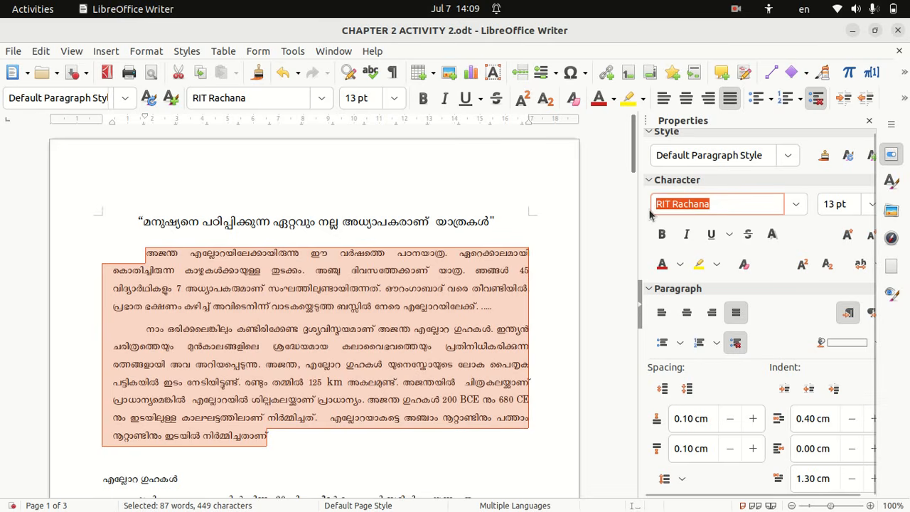
pyautogui.press('BackSpace')
pyautogui.write('Anek Malayalam Medium')
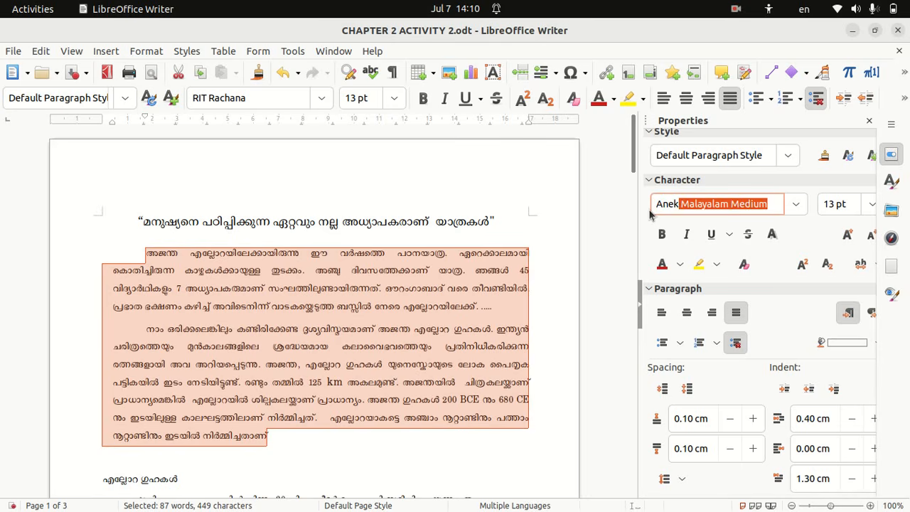
pyautogui.press('Return')
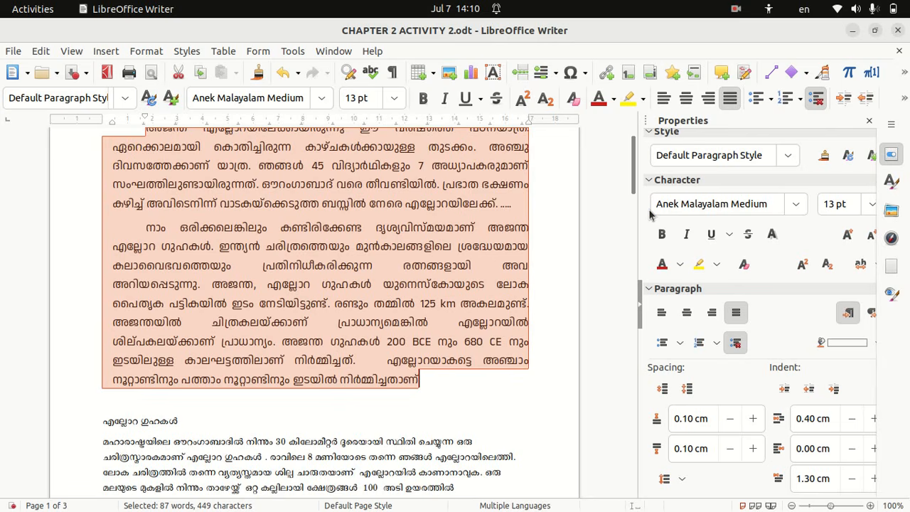
# - Set the two selected paragraphs to font size 12 pt and colour their text blue
pyautogui.click(871, 205)
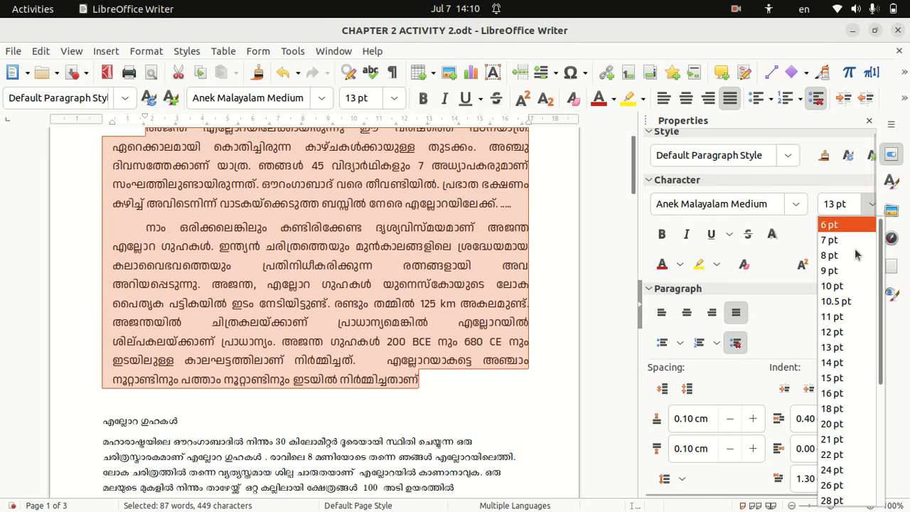
pyautogui.click(847, 332)
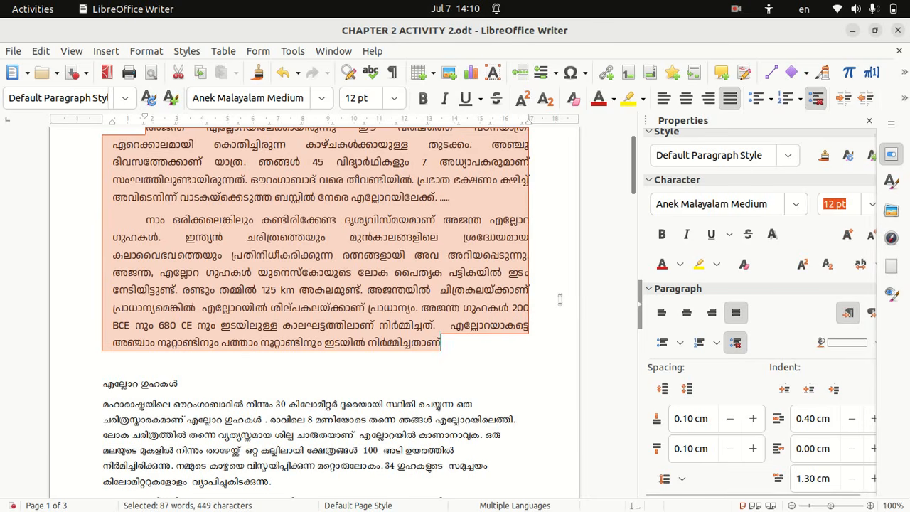
pyautogui.click(680, 264)
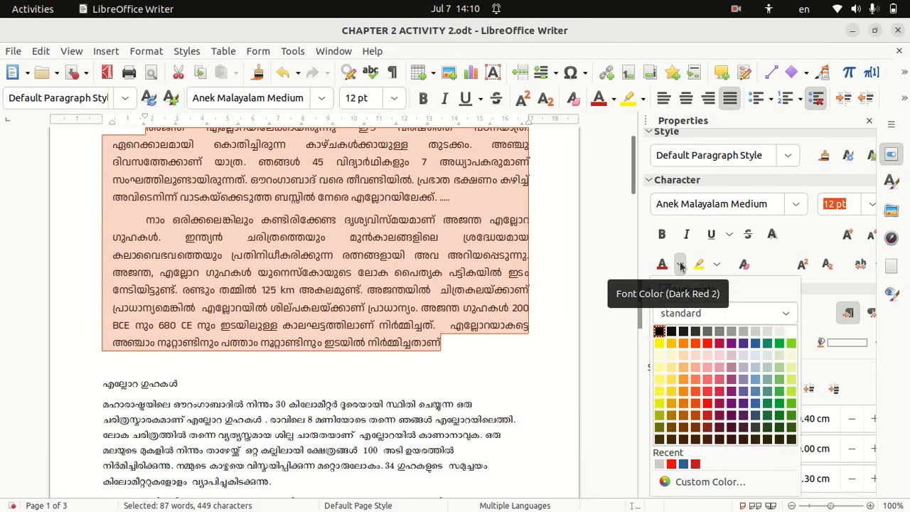
pyautogui.click(756, 343)
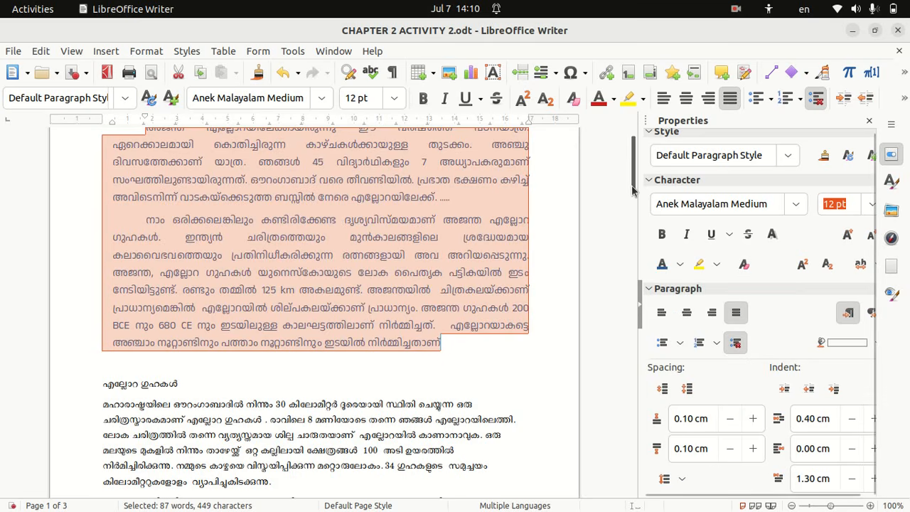
# - Switch to ajanta.pdf in Document Viewer and examine how the heading എല്ലോറ ഗുഹകൾ and its paragraphs on page 1 are formatted
pyautogui.moveTo(635, 190); pyautogui.dragTo(634, 215)
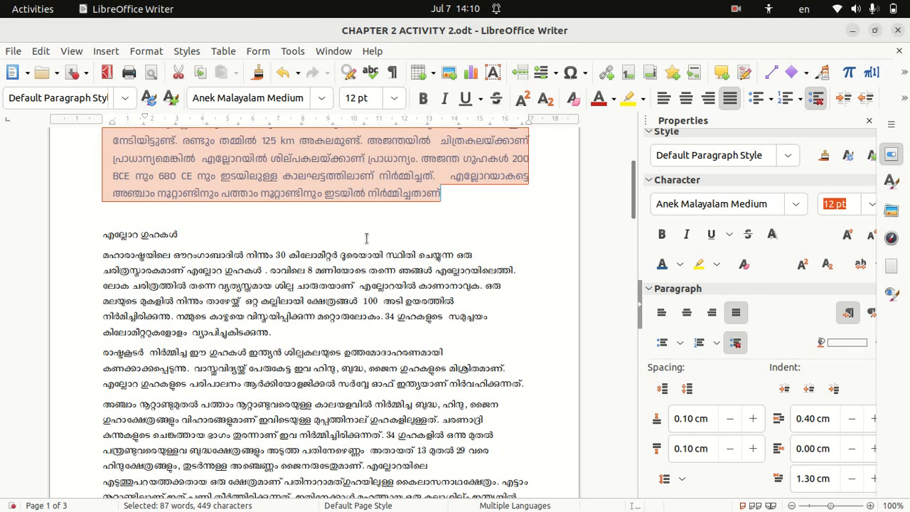
pyautogui.press('super')
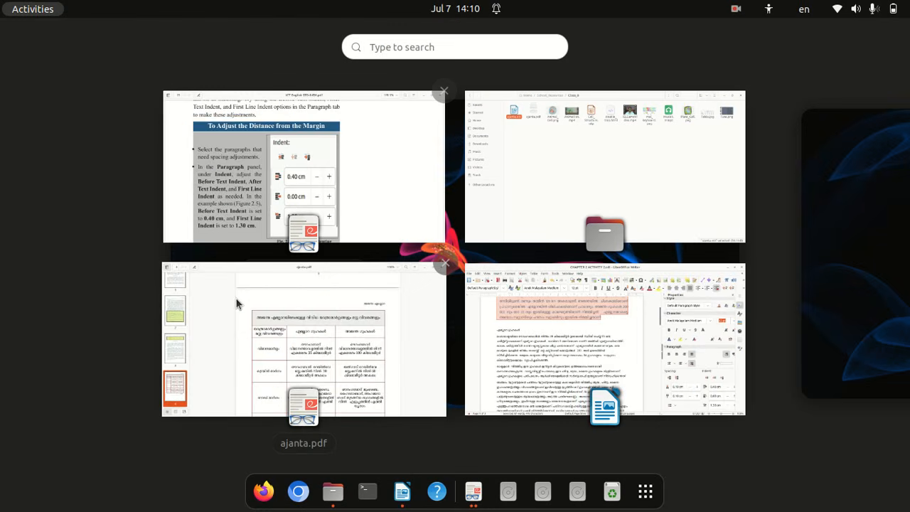
pyautogui.click(307, 316)
pyautogui.scroll(10, 307, 313)
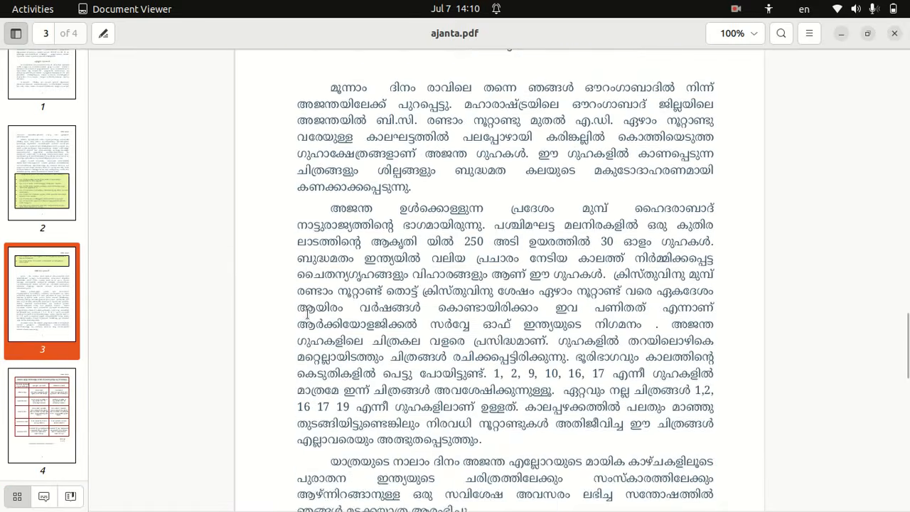
pyautogui.scroll(15, 307, 316)
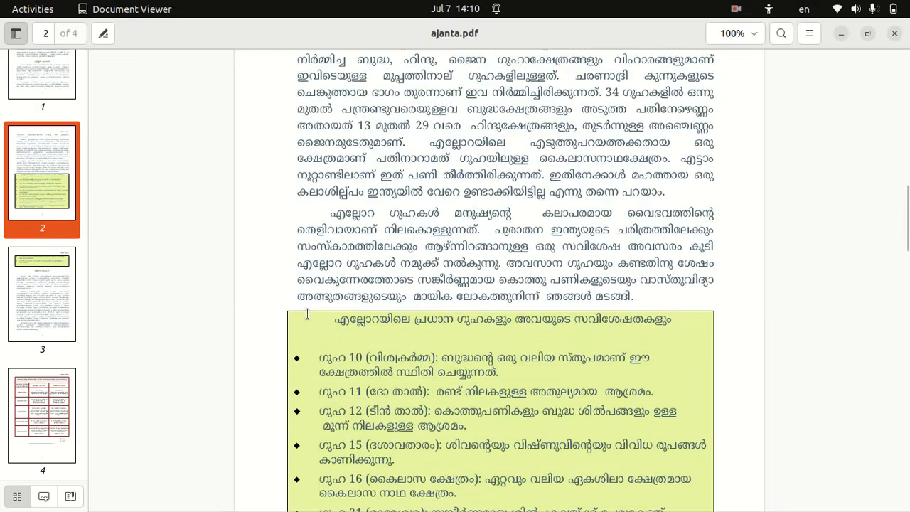
pyautogui.scroll(4, 307, 316)
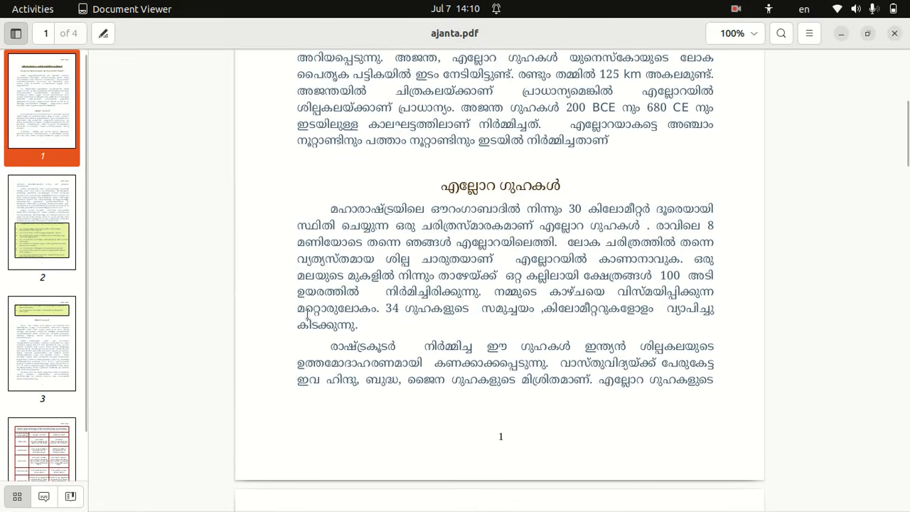
# - Switch back to CHAPTER 2 ACTIVITY 2.odt in LibreOffice Writer and centre the heading എല്ലോറ ഗുഹകൾ
pyautogui.press('super')
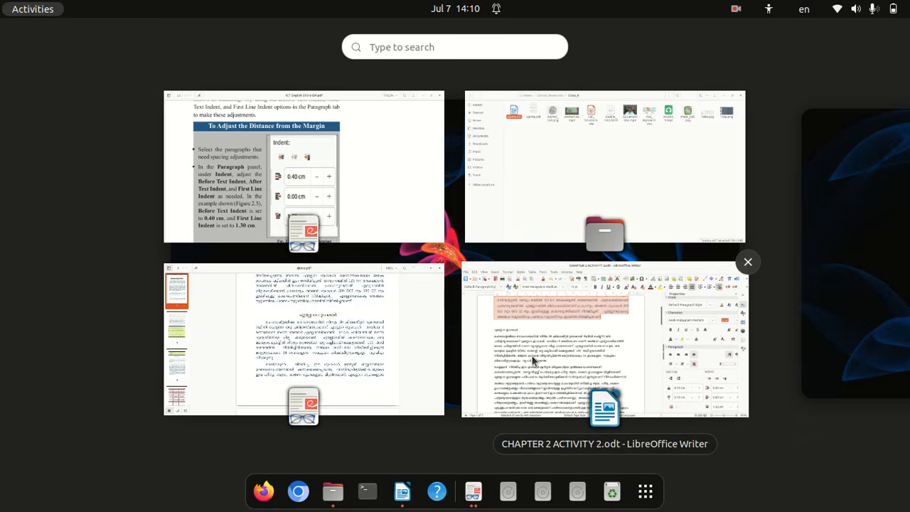
pyautogui.click(569, 352)
pyautogui.click(192, 235)
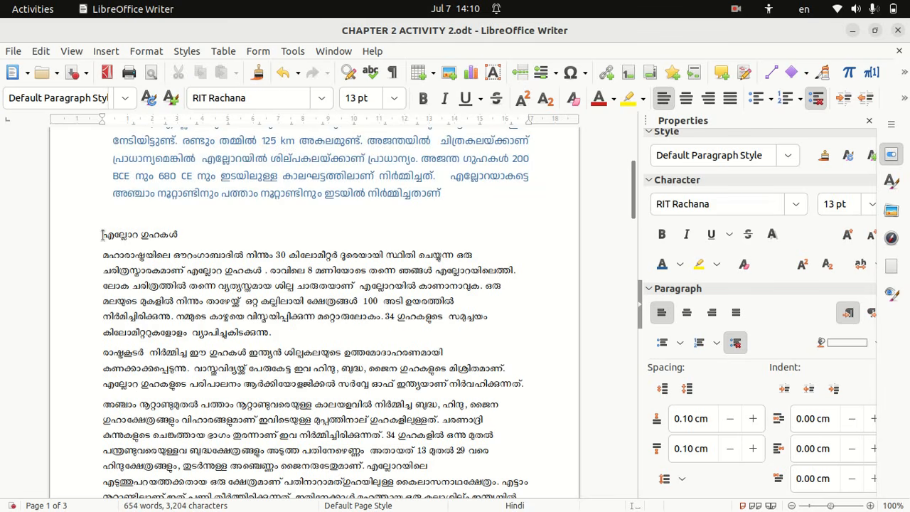
pyautogui.moveTo(189, 235); pyautogui.dragTo(100, 234)
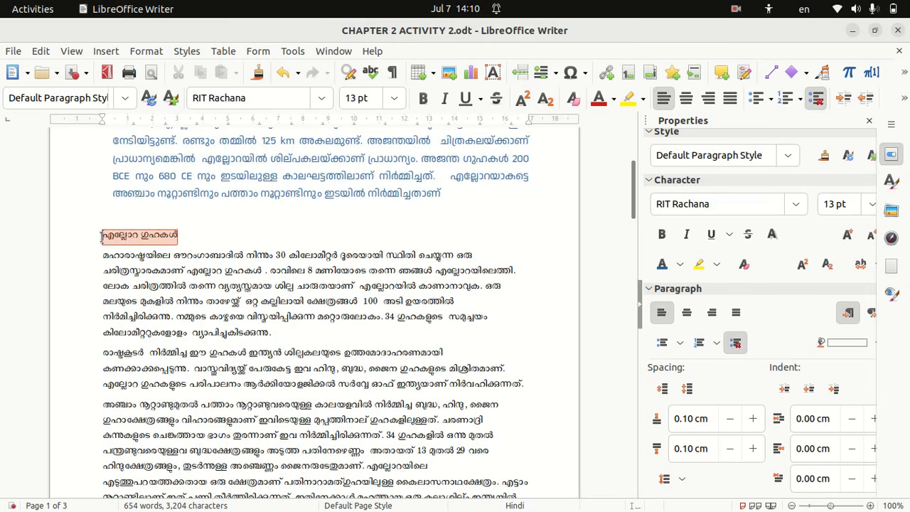
pyautogui.click(685, 311)
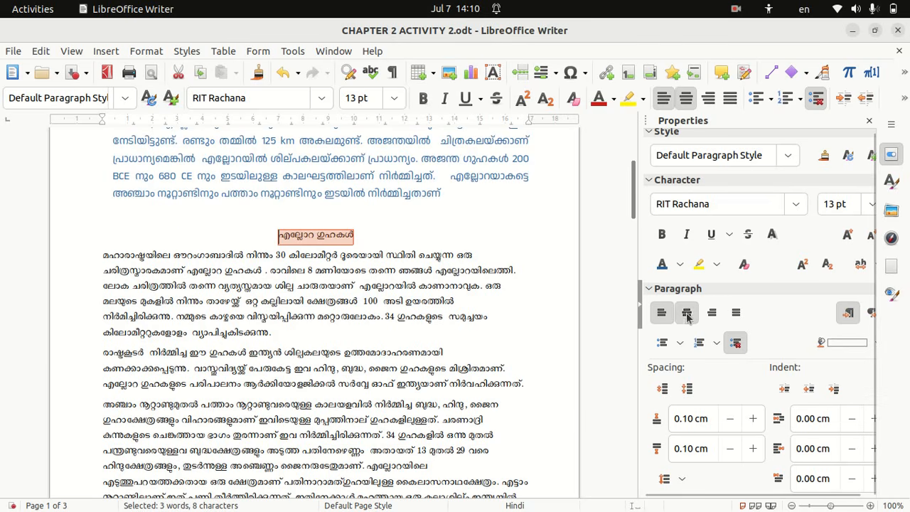
# - Change the centred heading's font to Anek Malayalam Medium and its size to 15 pt
pyautogui.click(719, 203)
pyautogui.hotkey('ctrl', 'a')
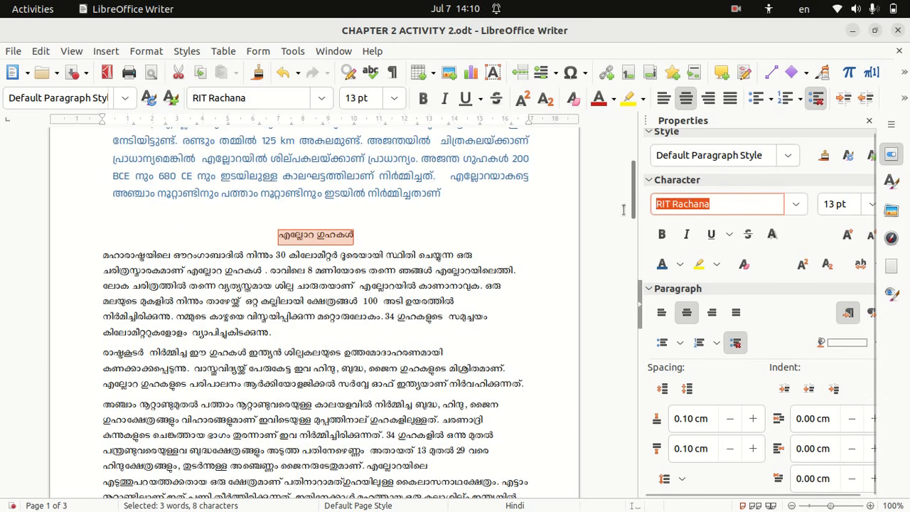
pyautogui.press('BackSpace')
pyautogui.write('Anek Malayalam Medium')
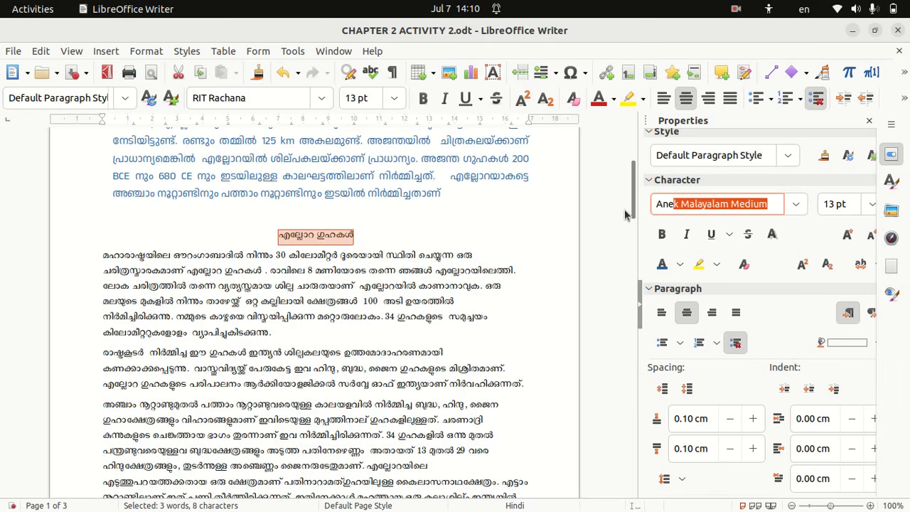
pyautogui.press('Return')
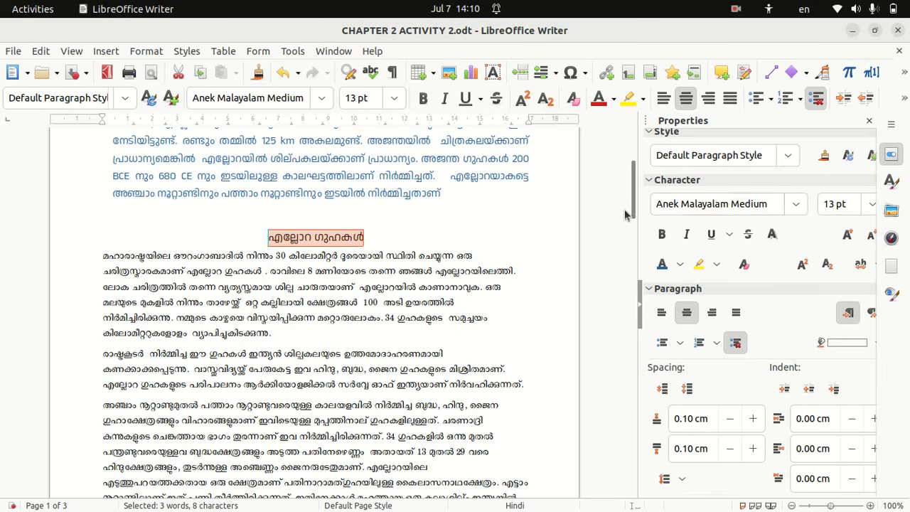
pyautogui.click(869, 204)
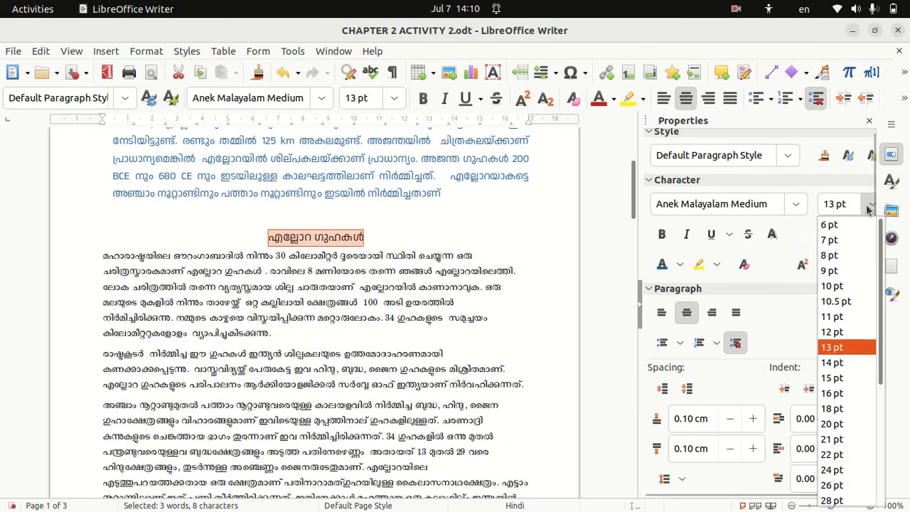
pyautogui.click(841, 385)
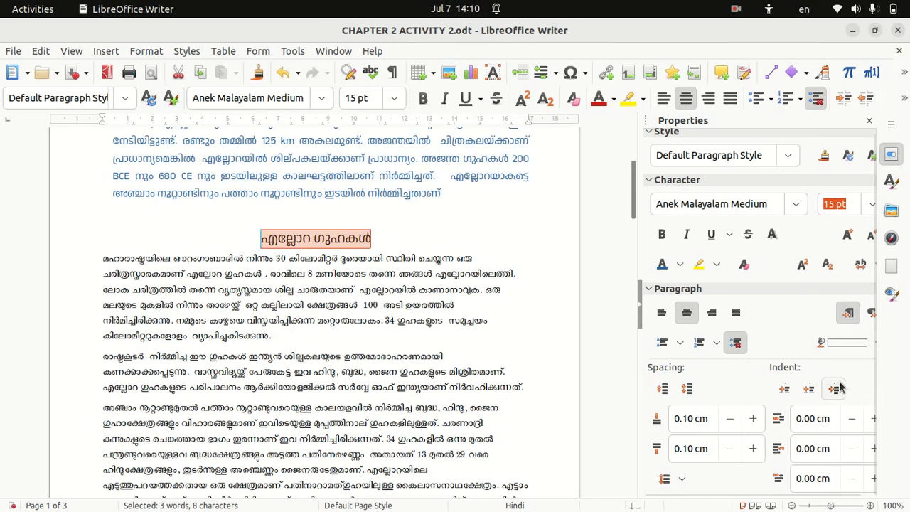
pyautogui.click(104, 258)
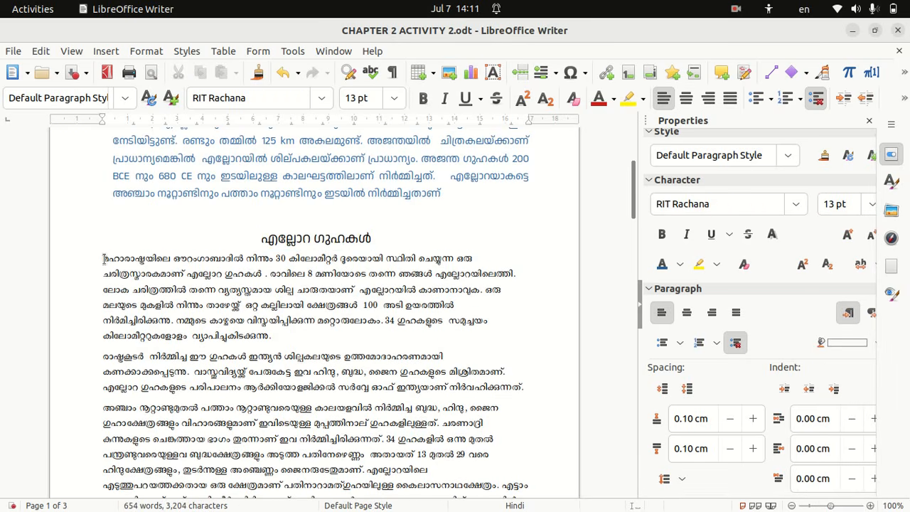
pyautogui.moveTo(104, 259); pyautogui.dragTo(171, 151)
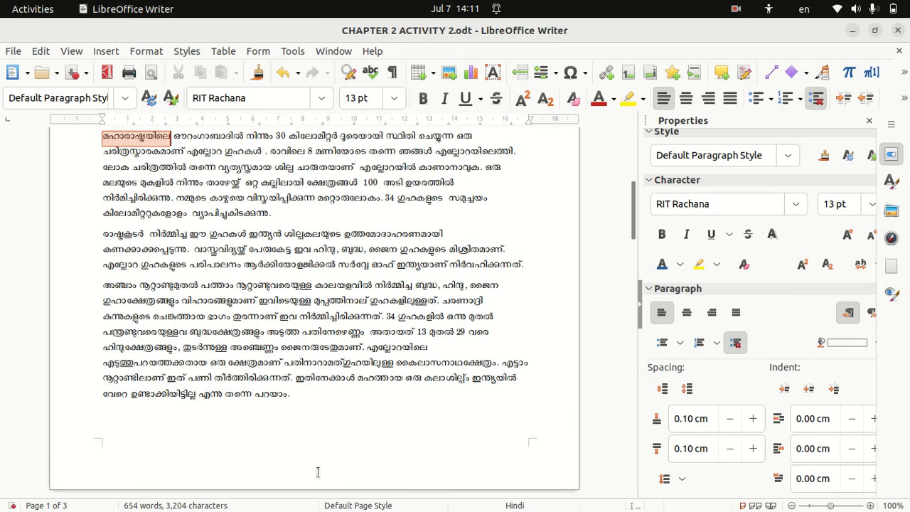
pyautogui.click(302, 409)
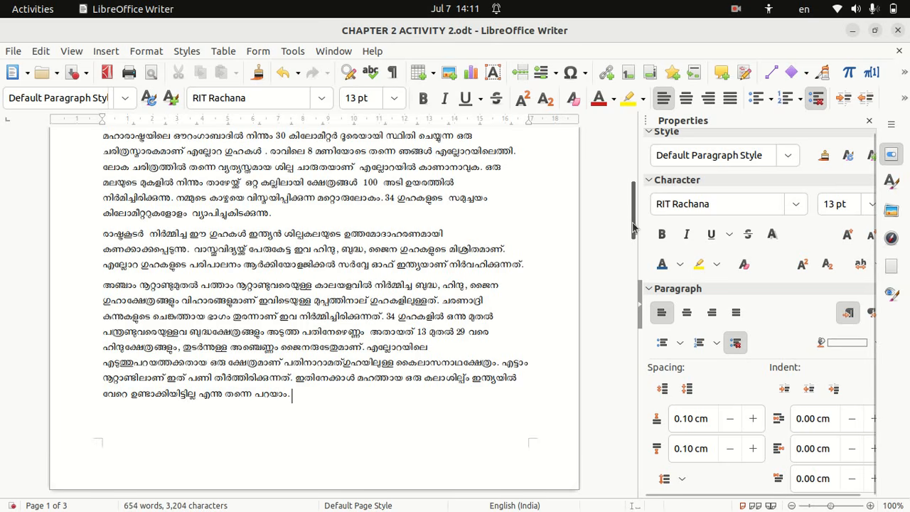
pyautogui.scroll(1, 636, 217)
pyautogui.scroll(3, 636, 217)
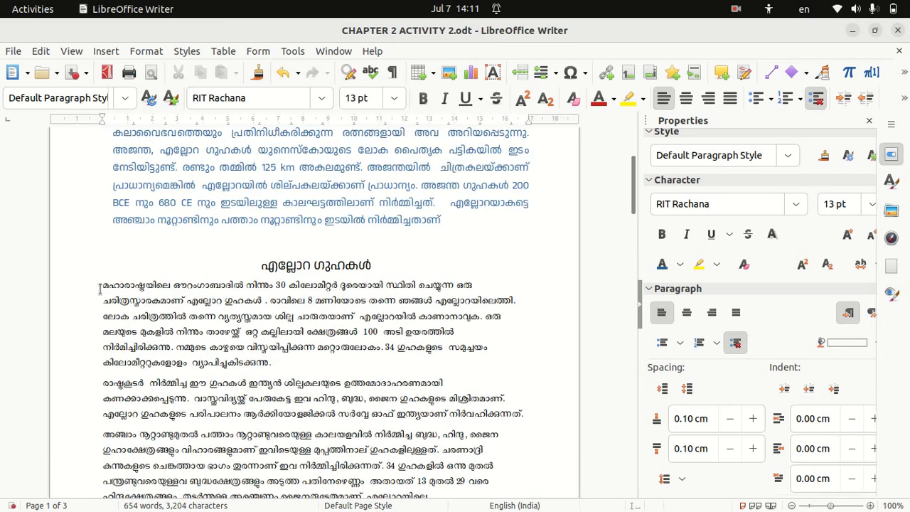
# - Select all the paragraphs under the heading എല്ലോറ ഗുഹകൾ and set a 0.40 cm before-text indent and a 1.30 cm first-line indent
pyautogui.moveTo(101, 286); pyautogui.dragTo(277, 208)
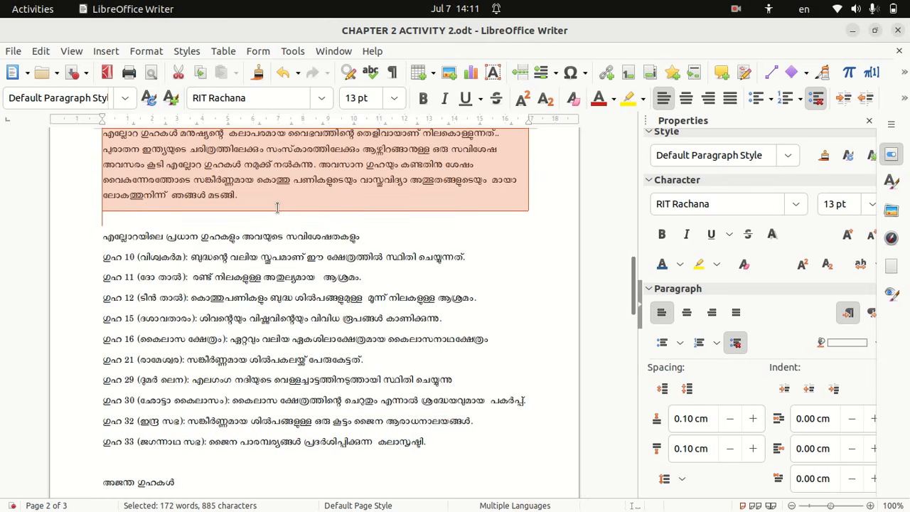
pyautogui.click(723, 204)
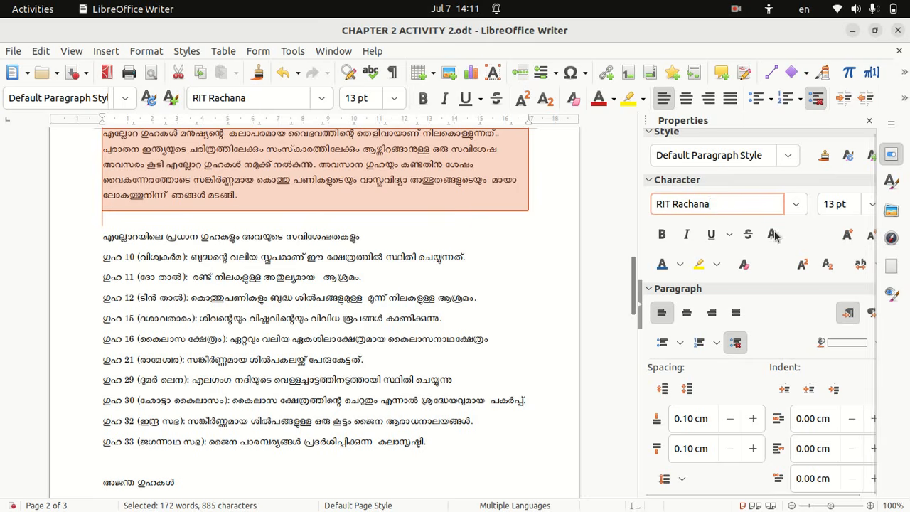
pyautogui.click(812, 418)
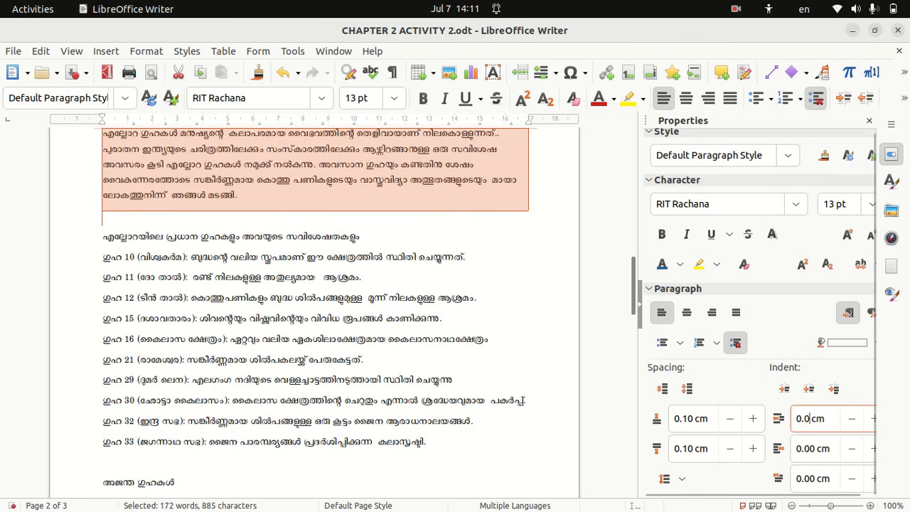
pyautogui.press('BackSpace')
pyautogui.write('4')
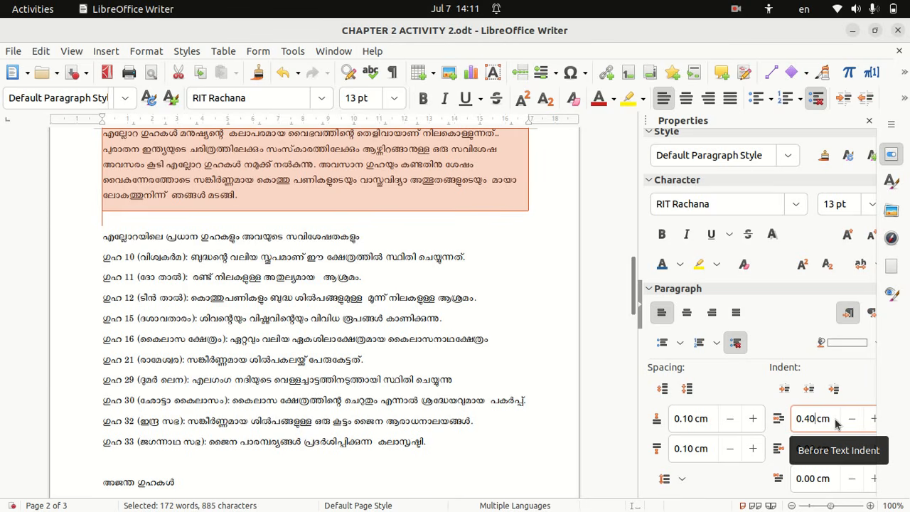
pyautogui.click(815, 479)
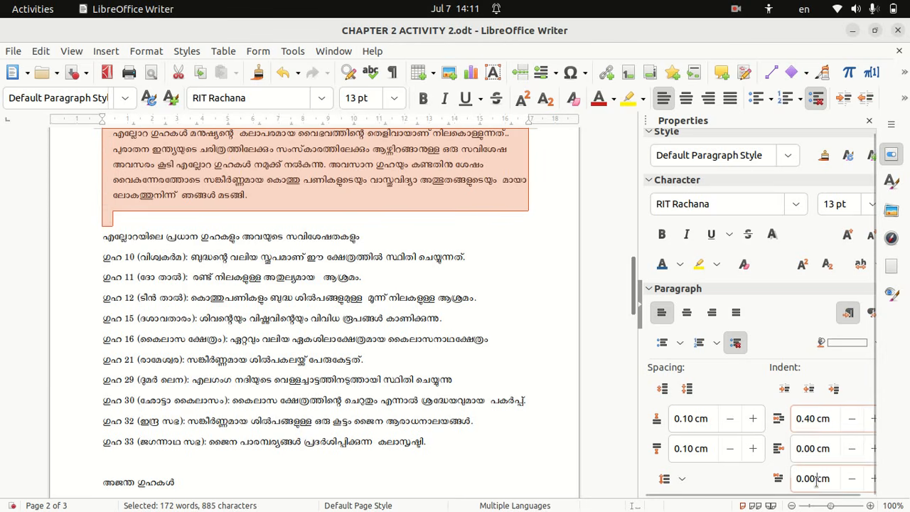
pyautogui.press('BackSpace')
pyautogui.press('BackSpace')
pyautogui.press('BackSpace')
pyautogui.press('BackSpace')
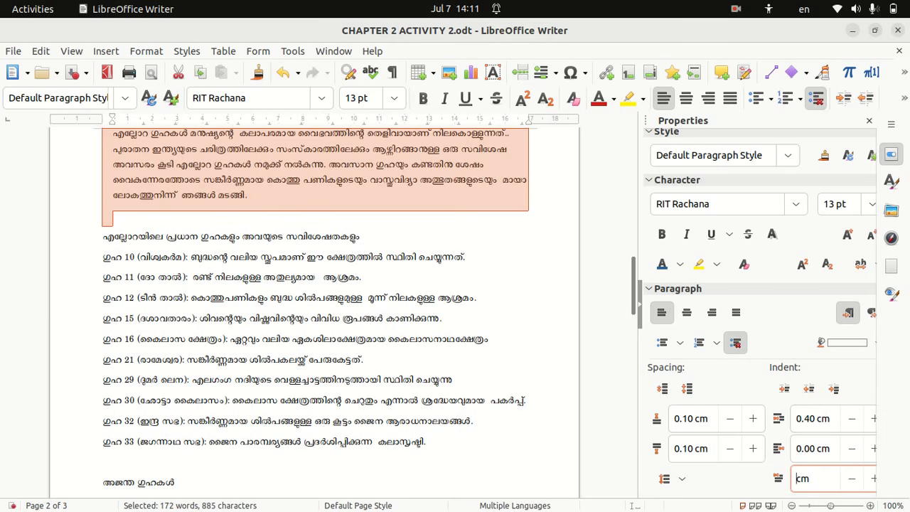
pyautogui.write('1.30')
pyautogui.press('Return')
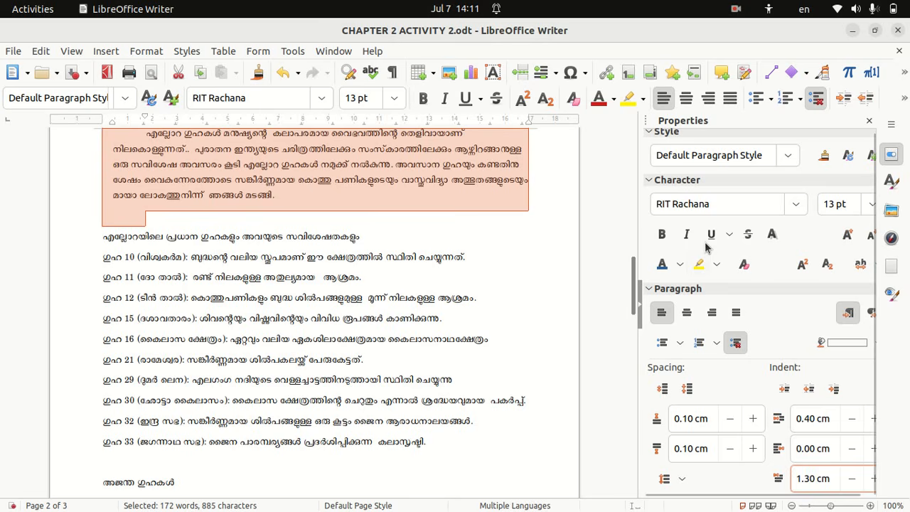
# - Change the font of the selected എല്ലോറ ഗുഹകൾ paragraphs to Anek Malayalam Medium
pyautogui.click(731, 203)
pyautogui.moveTo(730, 203); pyautogui.dragTo(654, 203)
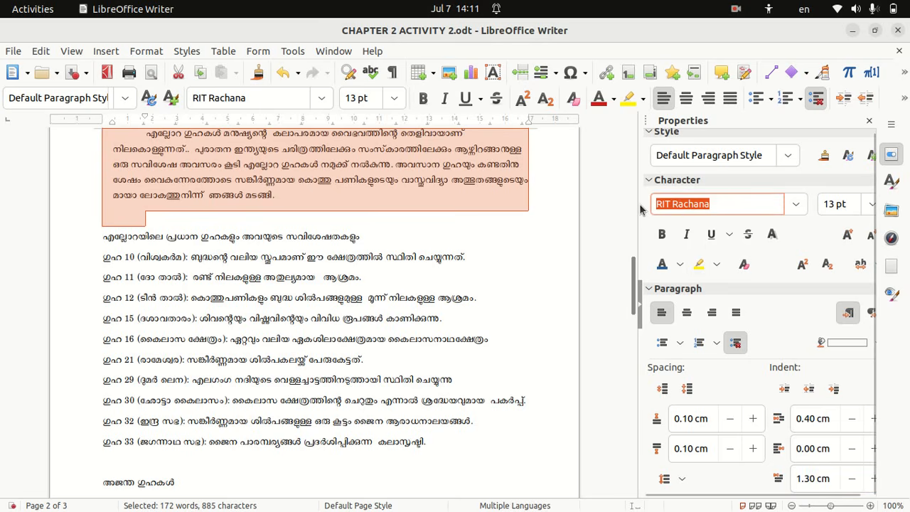
pyautogui.press('BackSpace')
pyautogui.write('Anek Malayalam Medium')
pyautogui.press('Return')
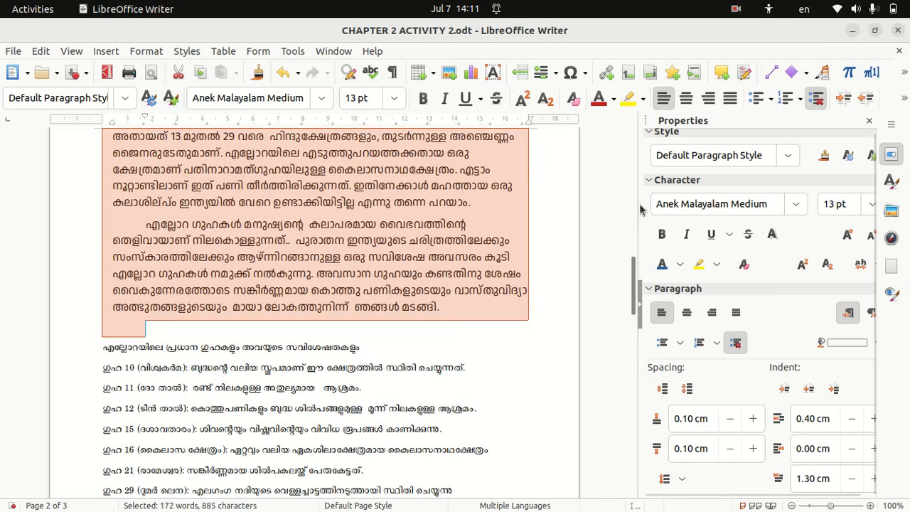
# - Set the selected paragraphs to 12 pt, justify them and colour their text blue
pyautogui.click(868, 205)
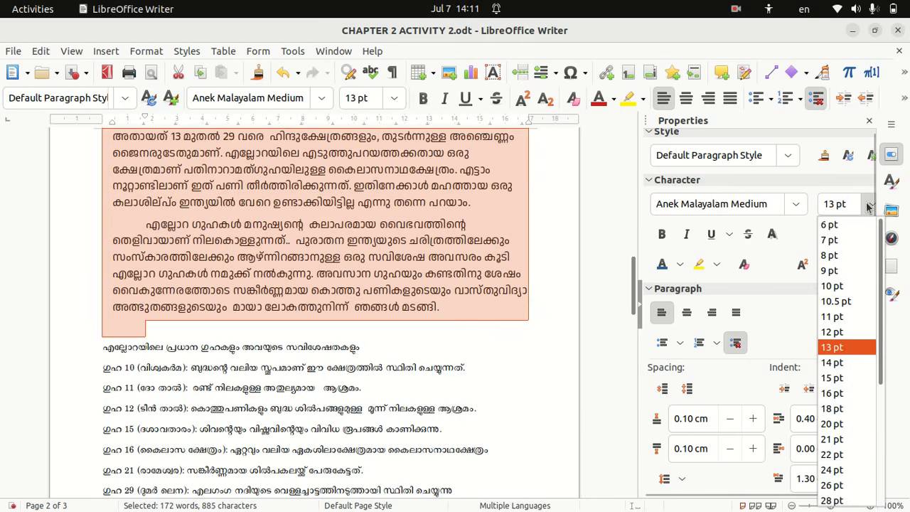
pyautogui.click(830, 332)
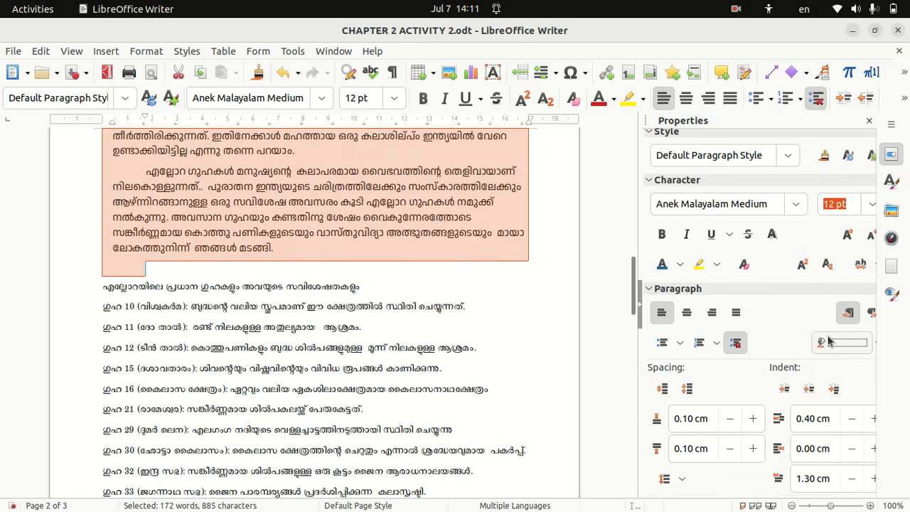
pyautogui.click(736, 312)
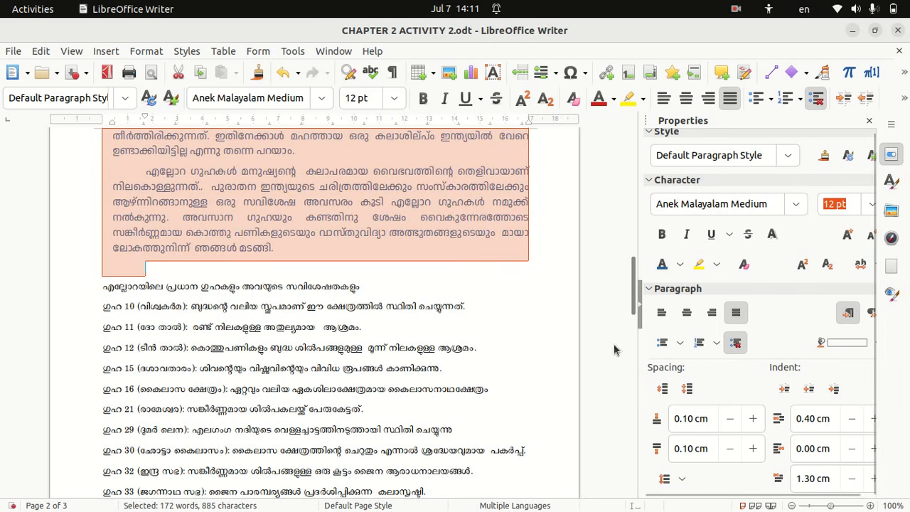
pyautogui.moveTo(634, 304); pyautogui.dragTo(615, 315)
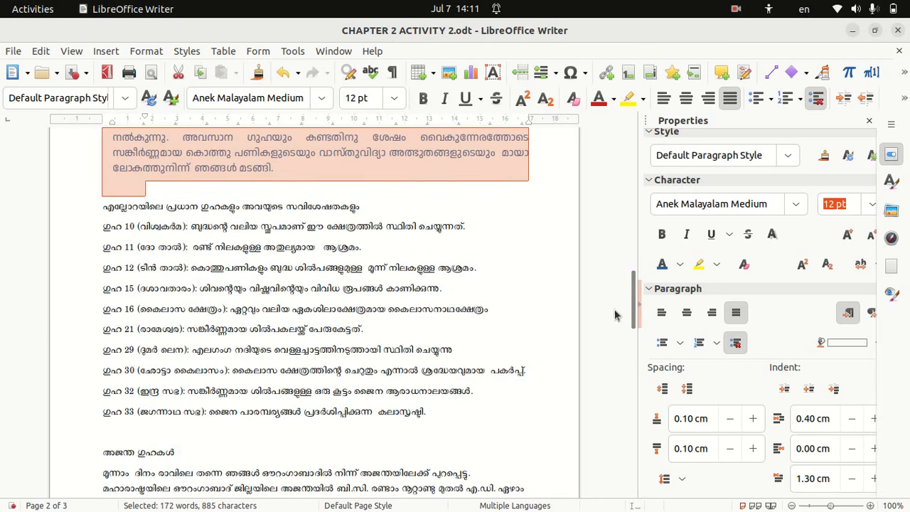
# - Switch to ICT English STD-8-EM.pdf in Document Viewer and examine pages 26 and 27 on paragraph background colours, borders and bulleted lists
pyautogui.click(104, 208)
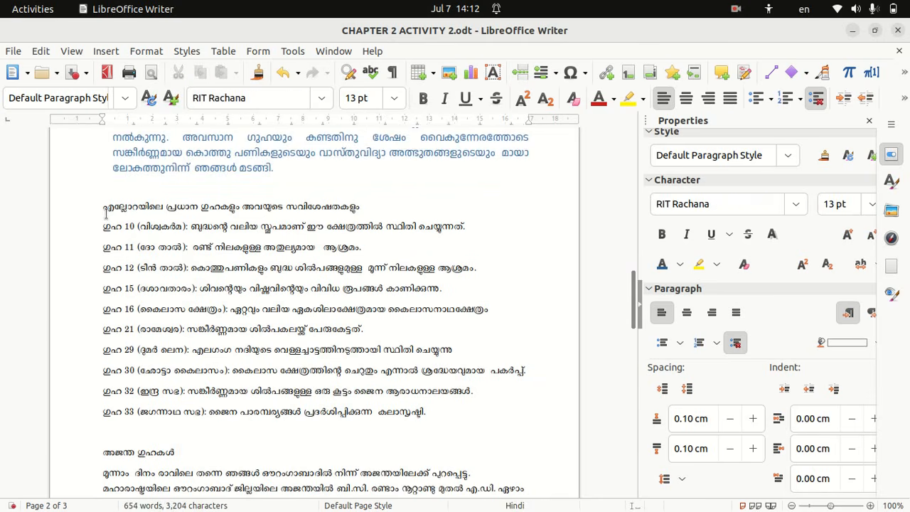
pyautogui.press('super')
pyautogui.click(332, 216)
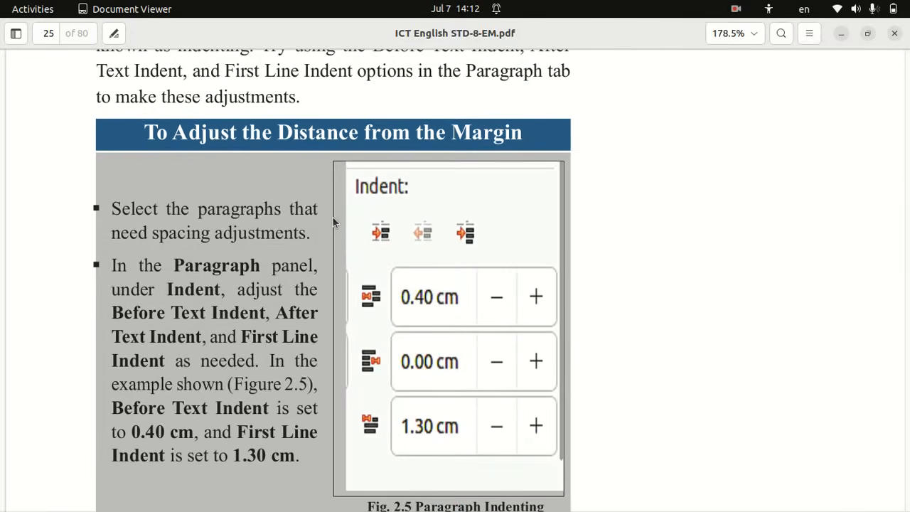
pyautogui.scroll(-10, 333, 223)
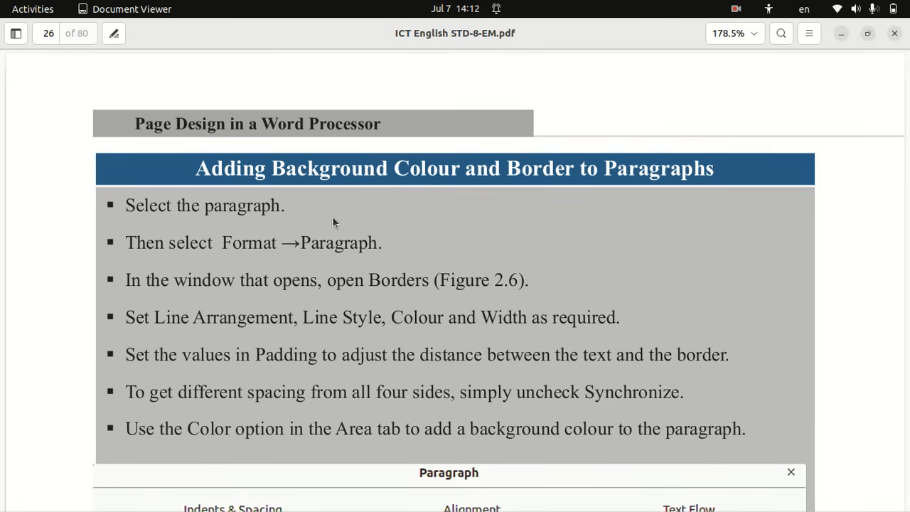
pyautogui.scroll(-8, 332, 216)
pyautogui.scroll(-12, 332, 216)
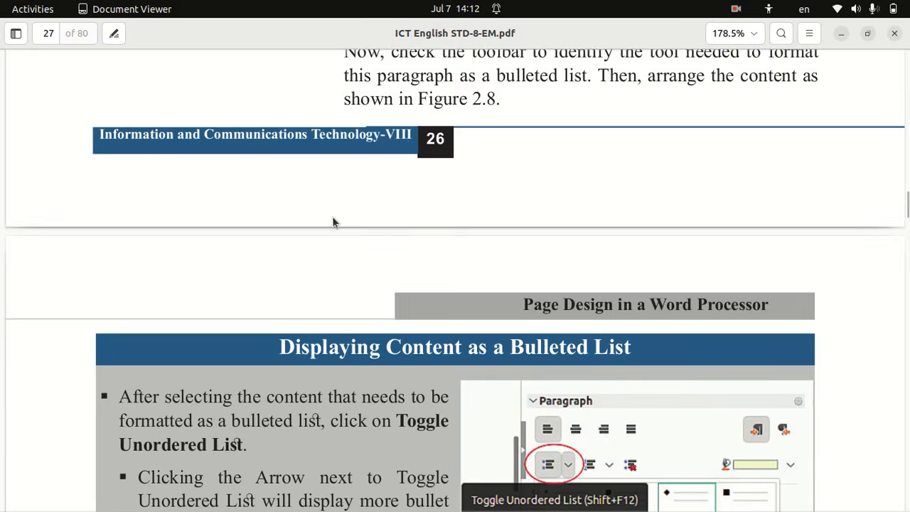
pyautogui.scroll(-10, 332, 216)
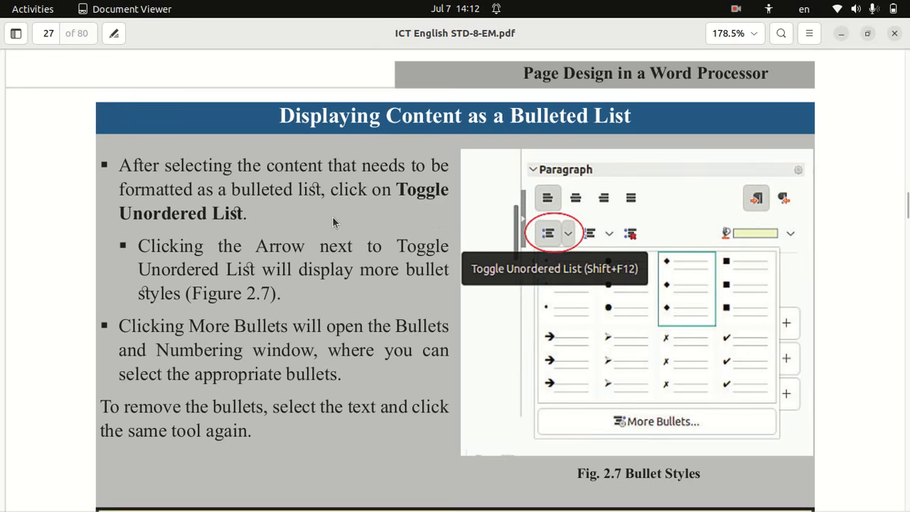
pyautogui.scroll(-4, 332, 216)
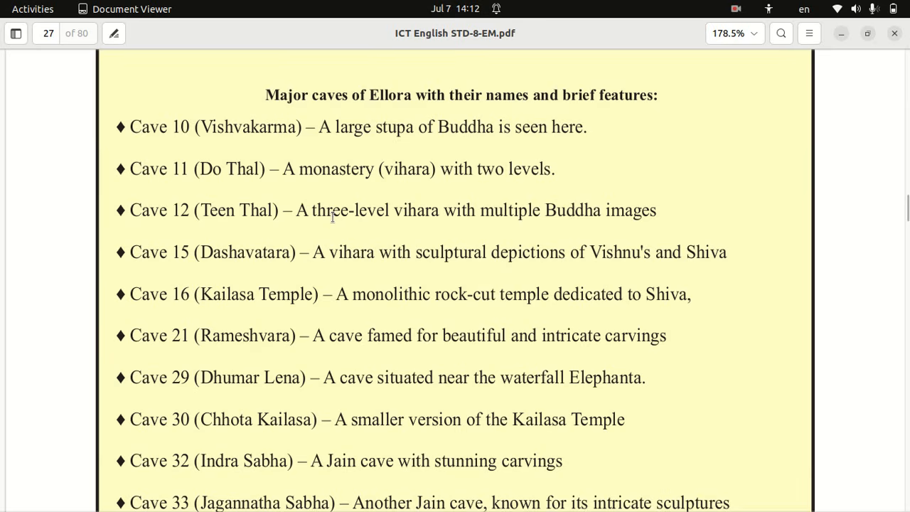
pyautogui.scroll(20, 332, 216)
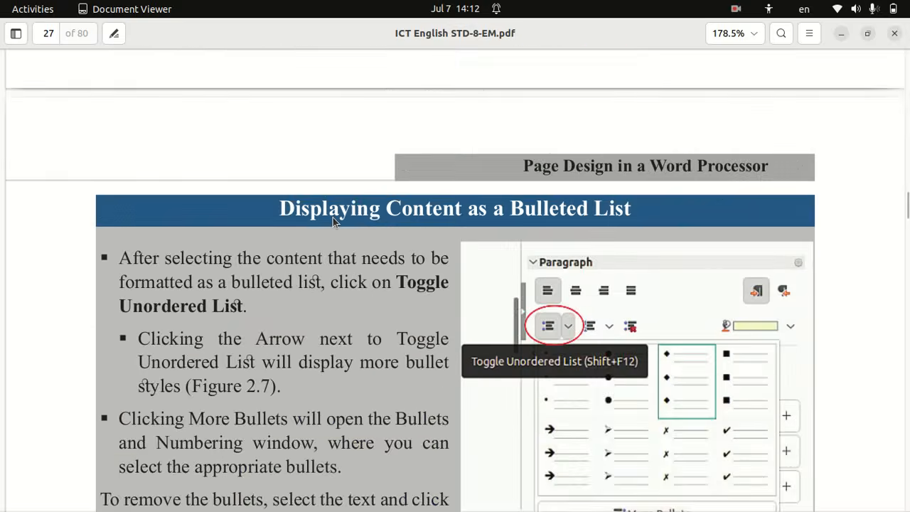
pyautogui.scroll(3, 332, 222)
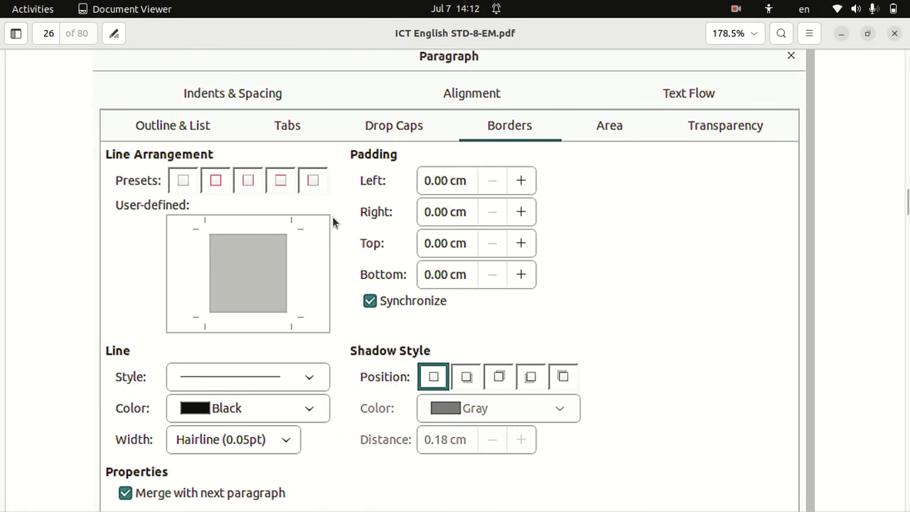
pyautogui.scroll(3, 765, 103)
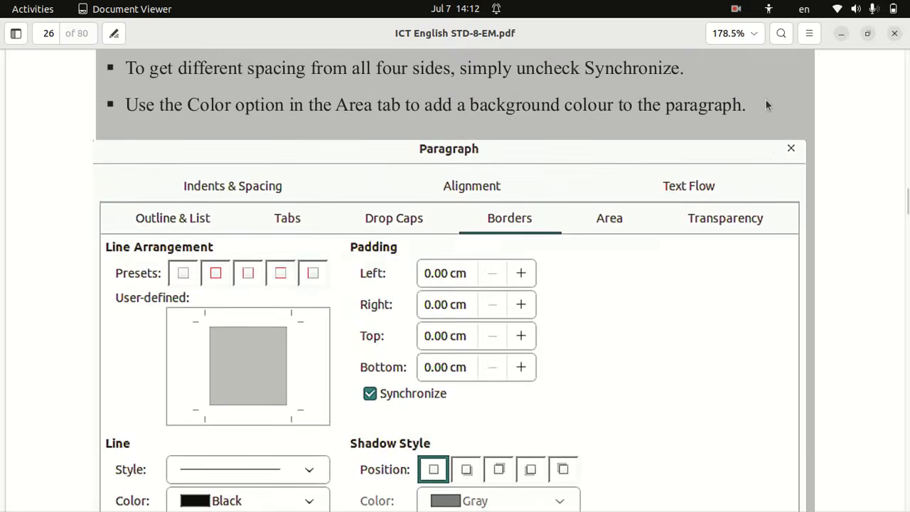
pyautogui.scroll(12, 766, 103)
# - Switch back to CHAPTER 2 ACTIVITY 2.odt in LibreOffice Writer and give the Ellora cave list with its heading a 0.60 cm before-text indent
pyautogui.press('super')
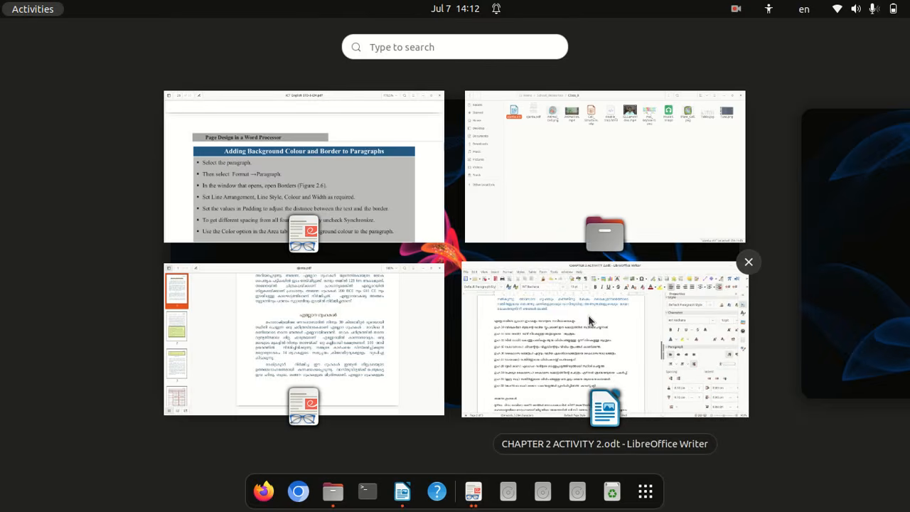
pyautogui.click(587, 315)
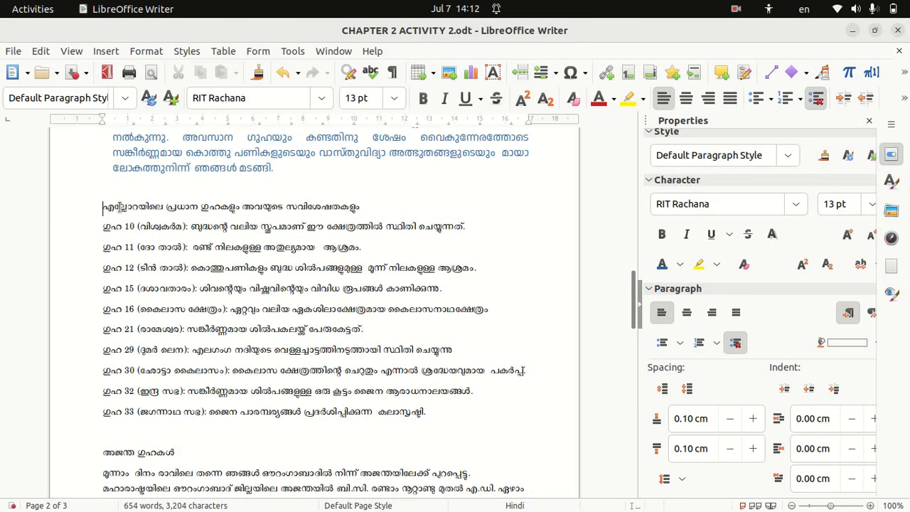
pyautogui.moveTo(94, 204); pyautogui.dragTo(442, 410)
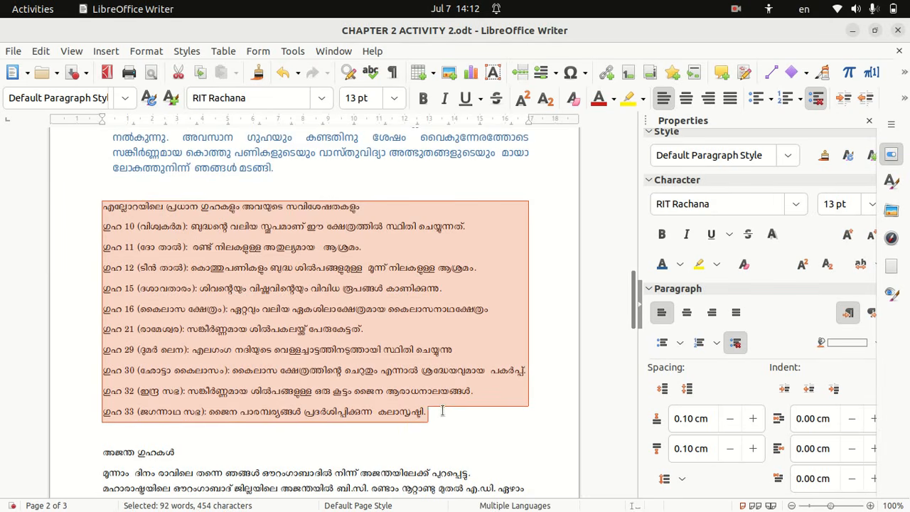
pyautogui.click(813, 419)
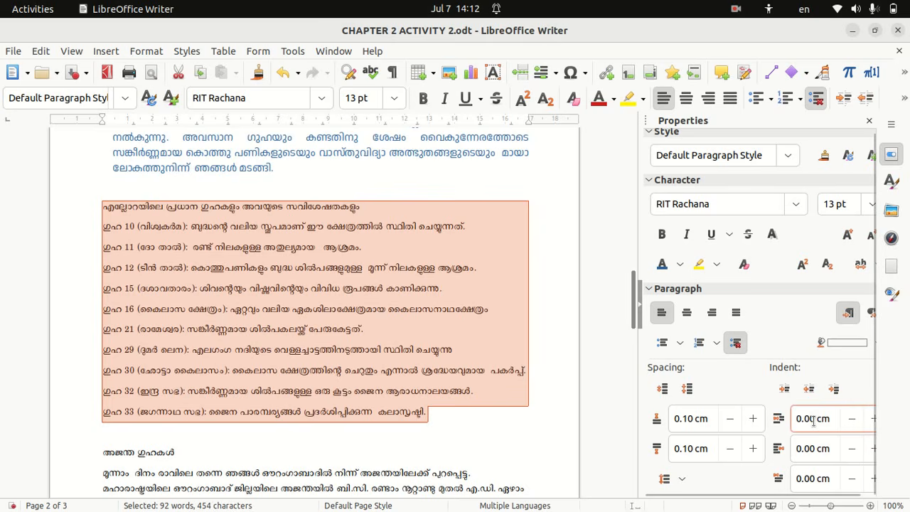
pyautogui.press('BackSpace')
pyautogui.press('BackSpace')
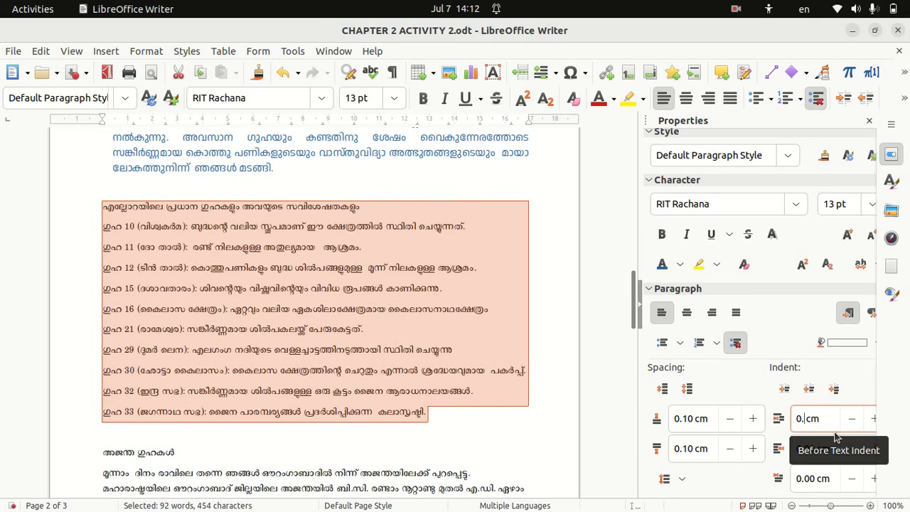
pyautogui.write('60')
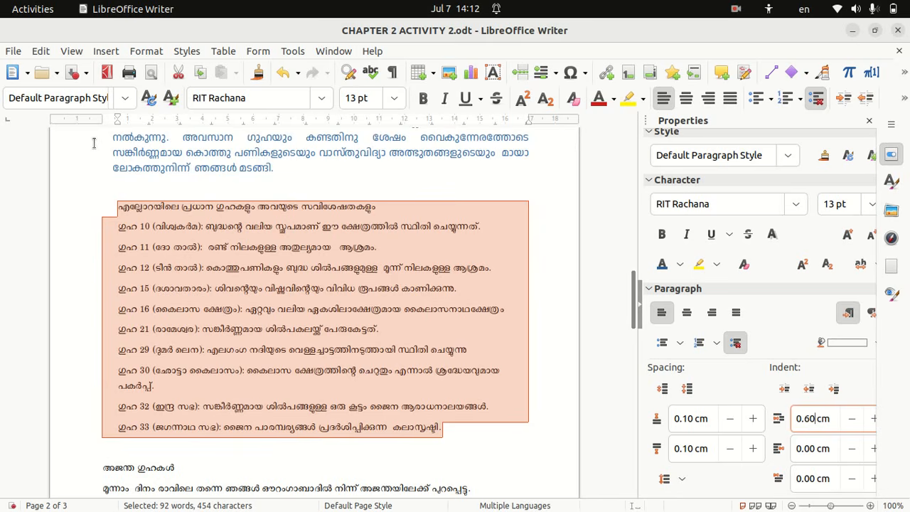
pyautogui.click(33, 8)
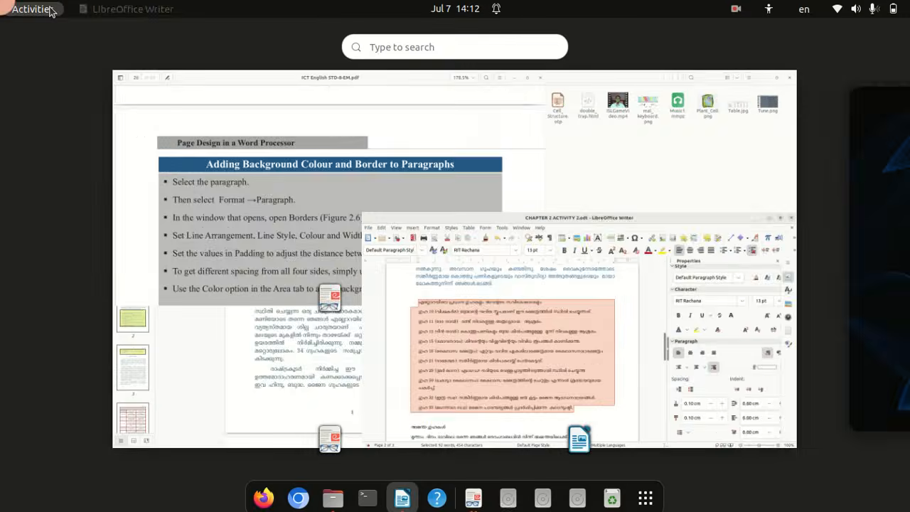
pyautogui.click(631, 389)
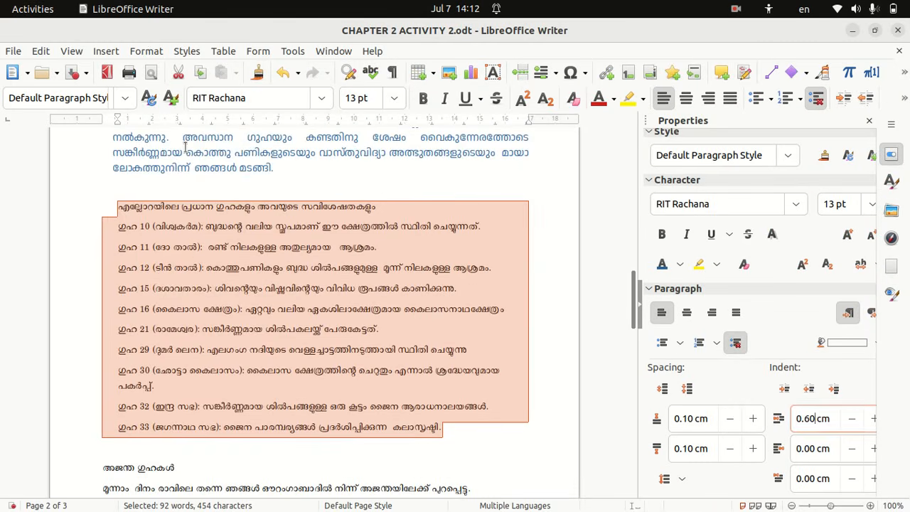
# - Compare the paragraph border presets for the selected Ellora cave list with its heading and choose a border on all four sides
pyautogui.click(144, 51)
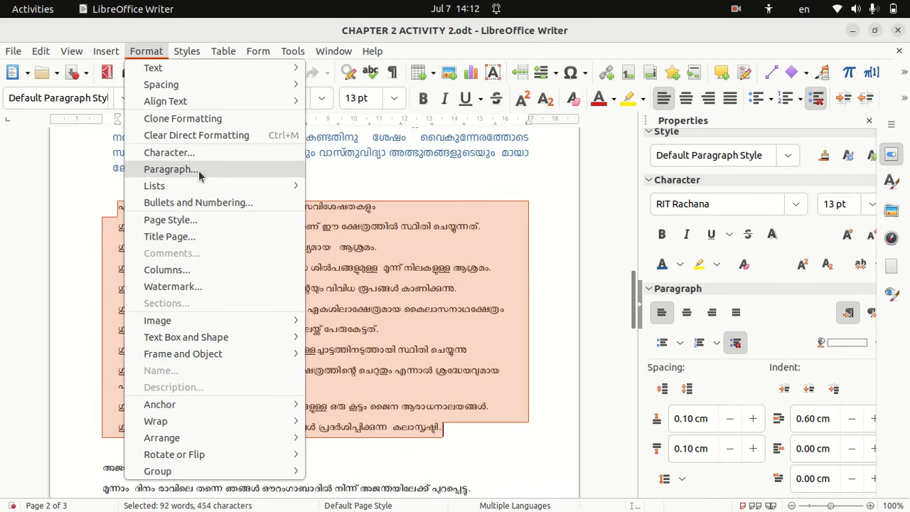
pyautogui.click(198, 170)
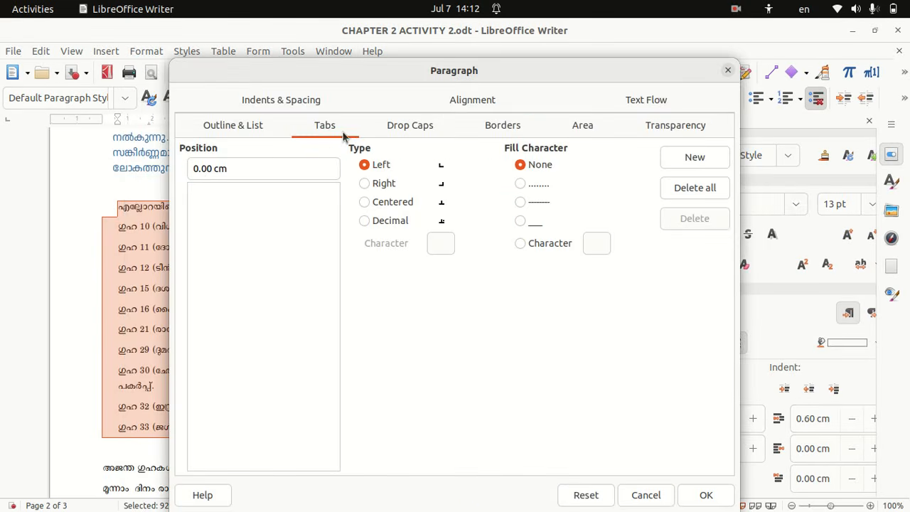
pyautogui.click(503, 125)
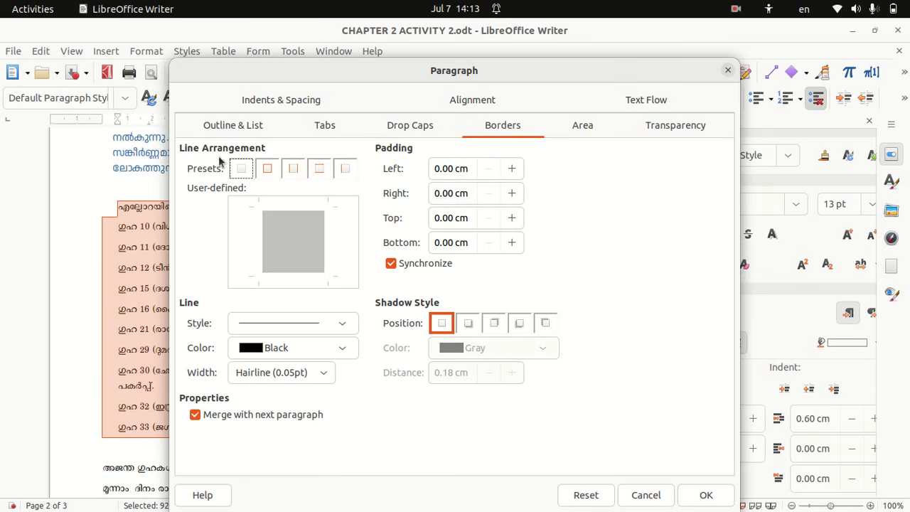
pyautogui.click(269, 171)
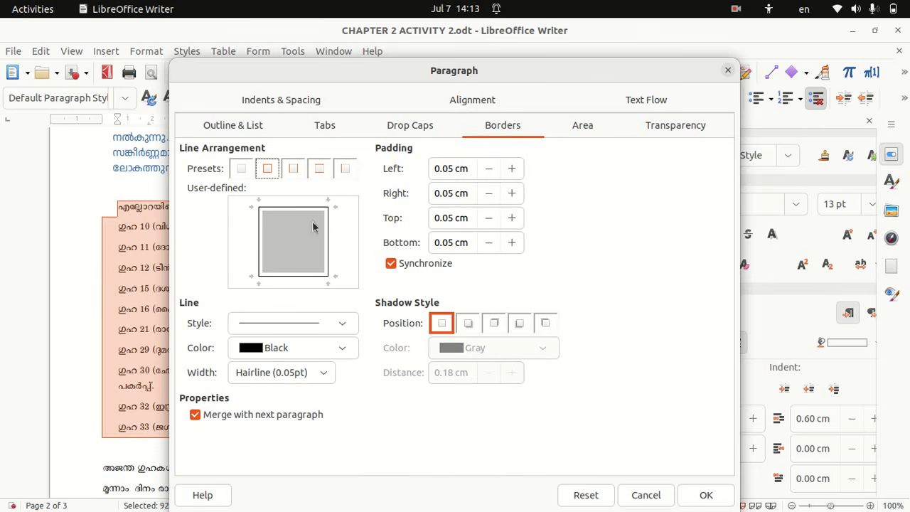
pyautogui.click(295, 172)
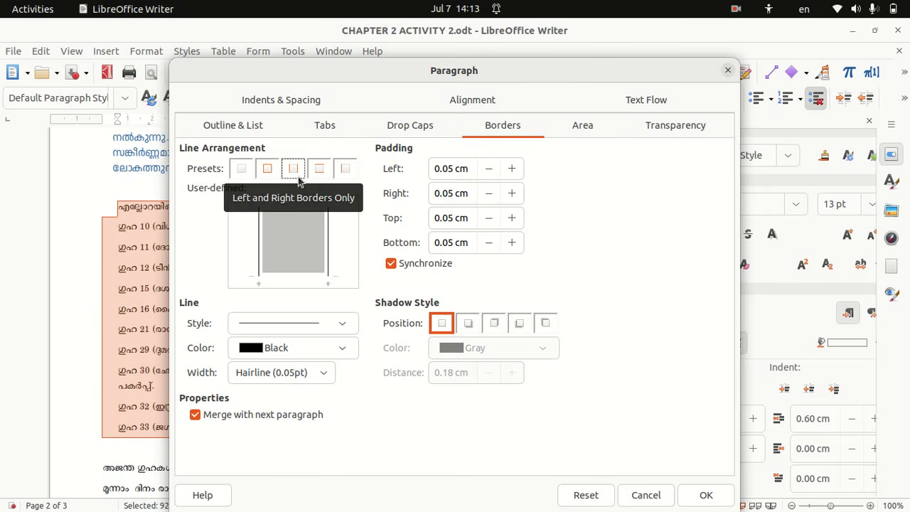
pyautogui.click(323, 172)
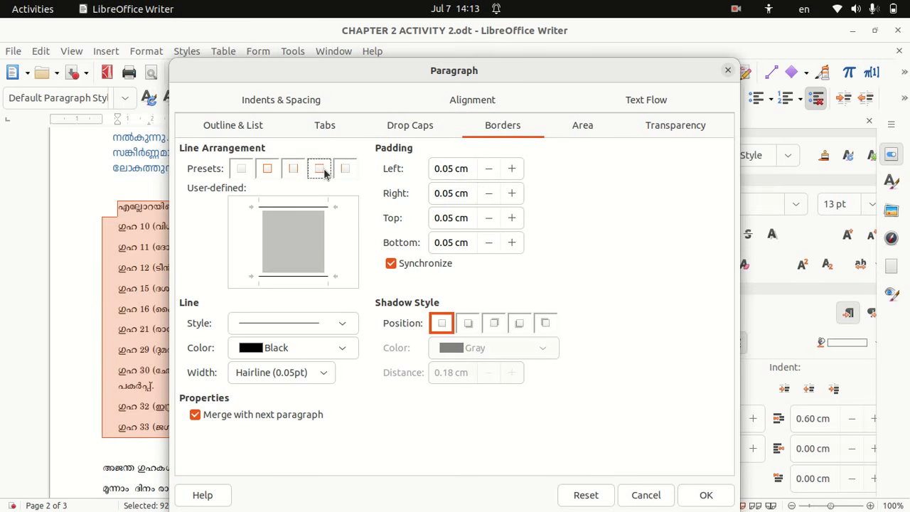
pyautogui.click(344, 172)
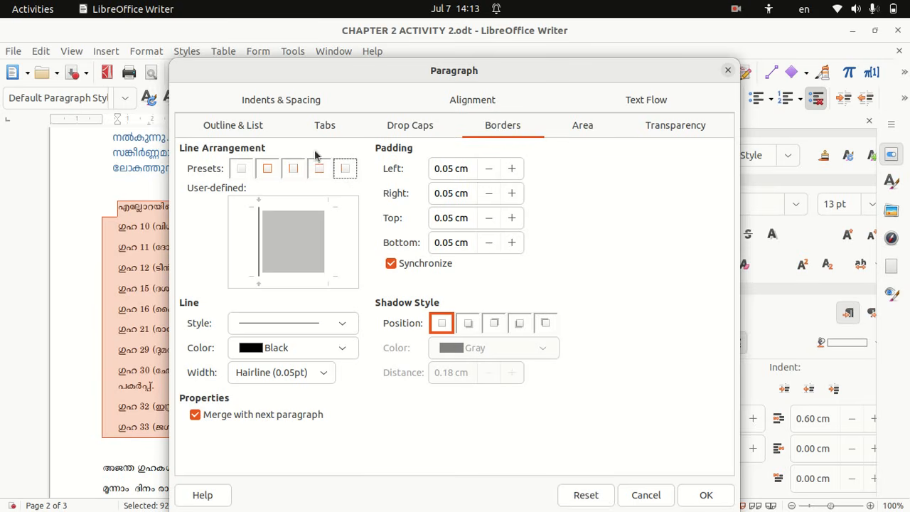
pyautogui.click(267, 168)
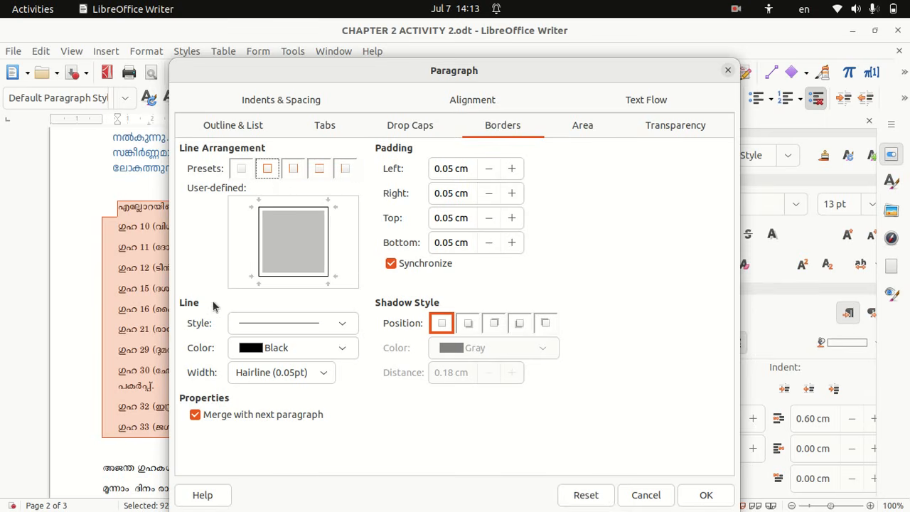
# - Review the border's line styles, colours and synchronized padding, and set its line width to Medium (1.5pt)
pyautogui.click(340, 325)
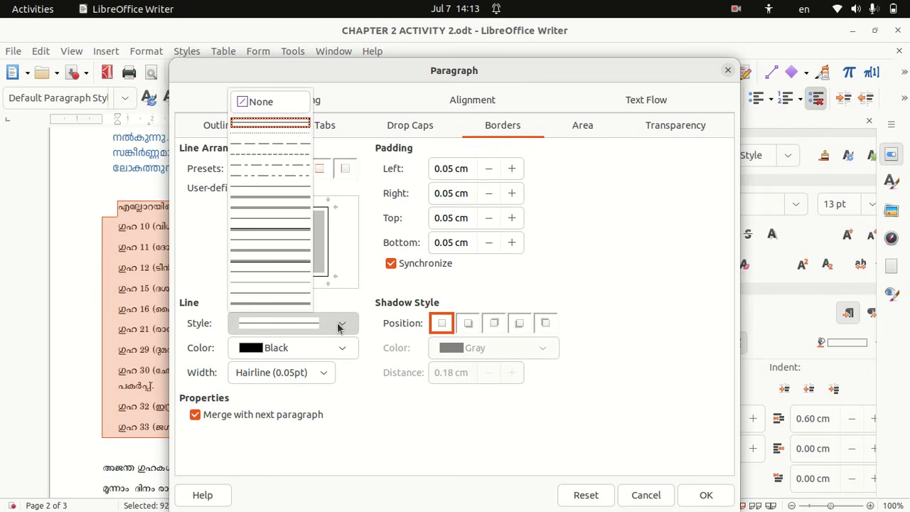
pyautogui.click(339, 326)
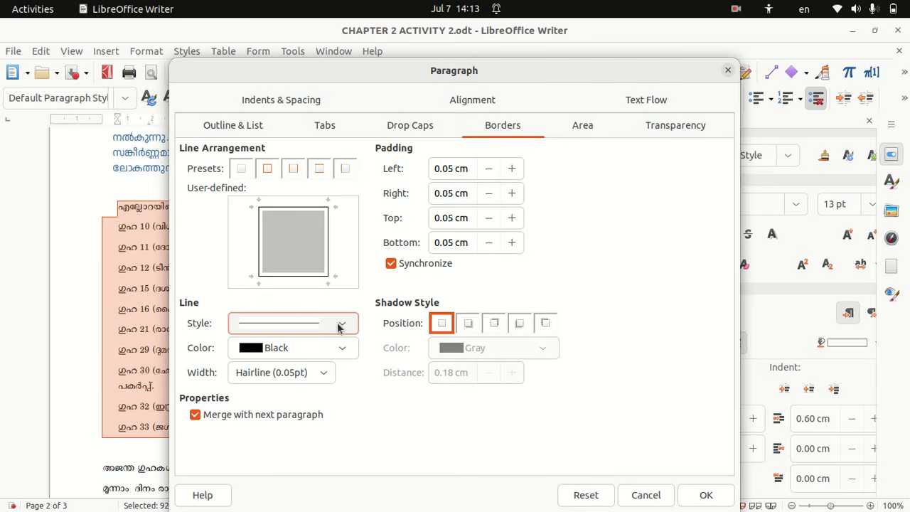
pyautogui.click(318, 356)
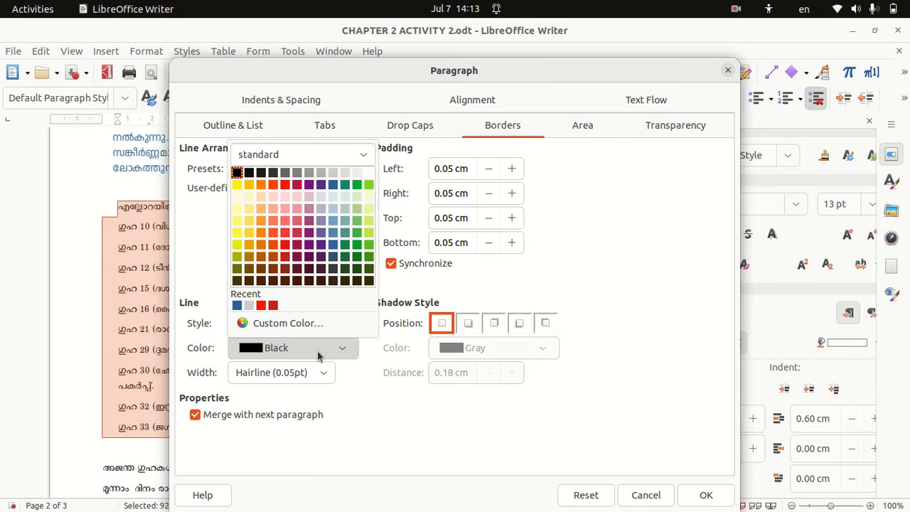
pyautogui.click(315, 374)
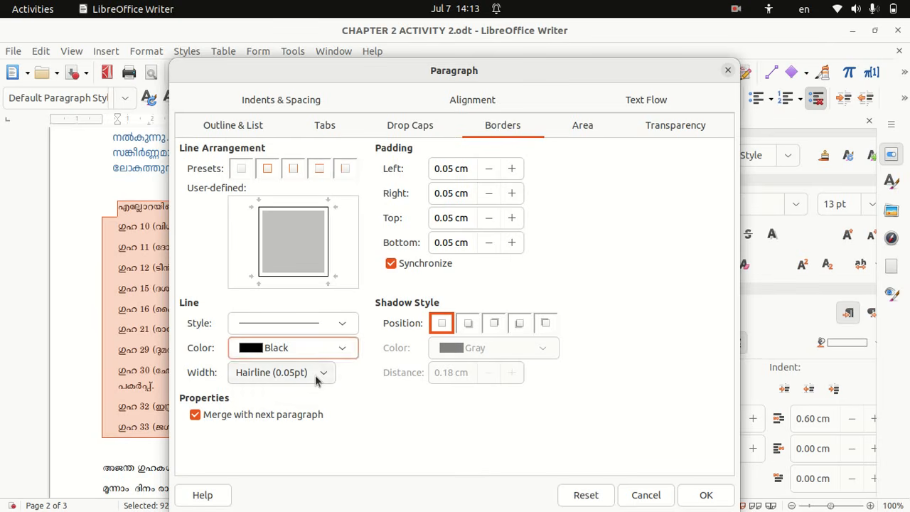
pyautogui.click(314, 374)
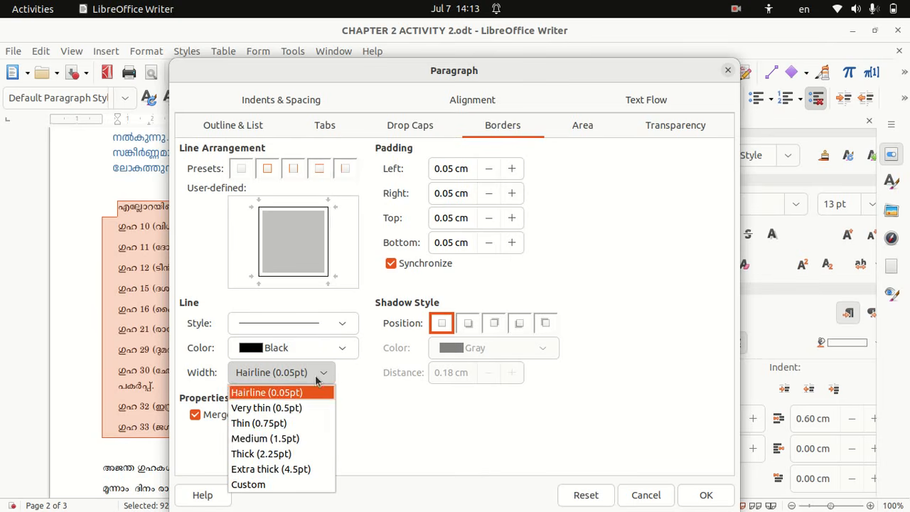
pyautogui.click(290, 438)
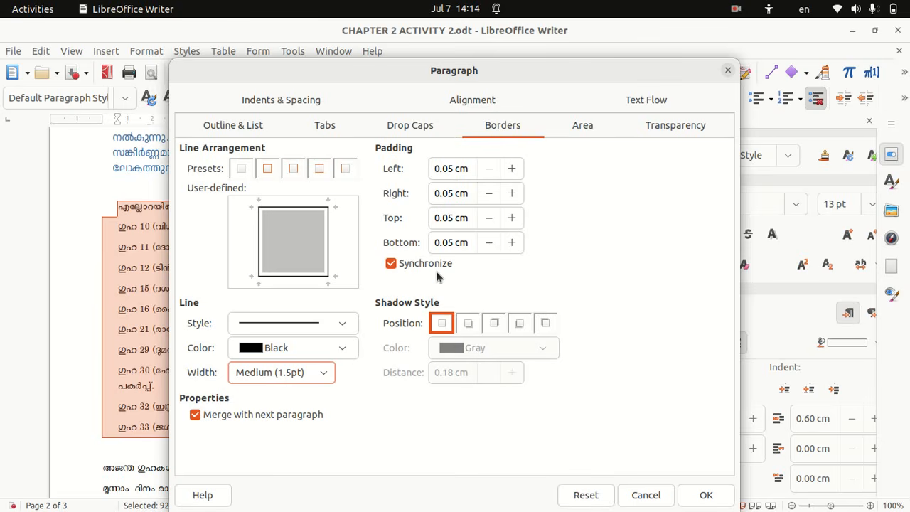
pyautogui.click(393, 267)
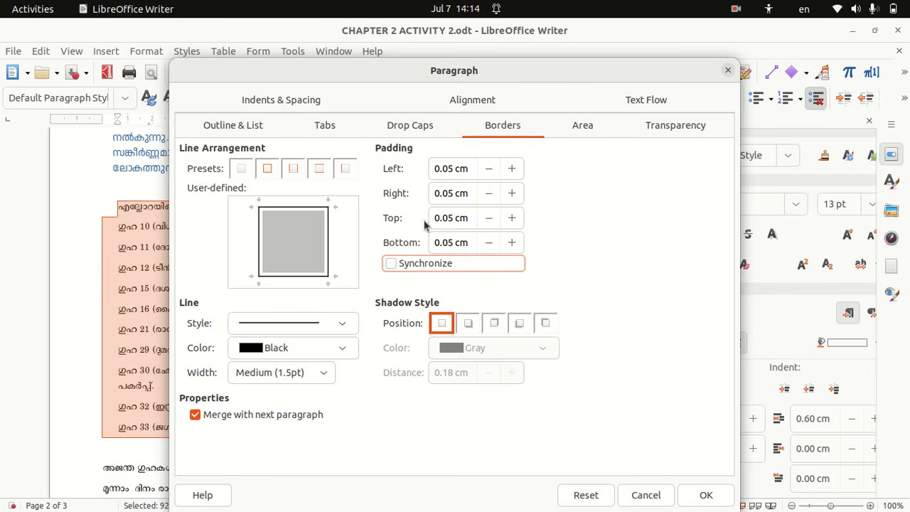
pyautogui.click(389, 264)
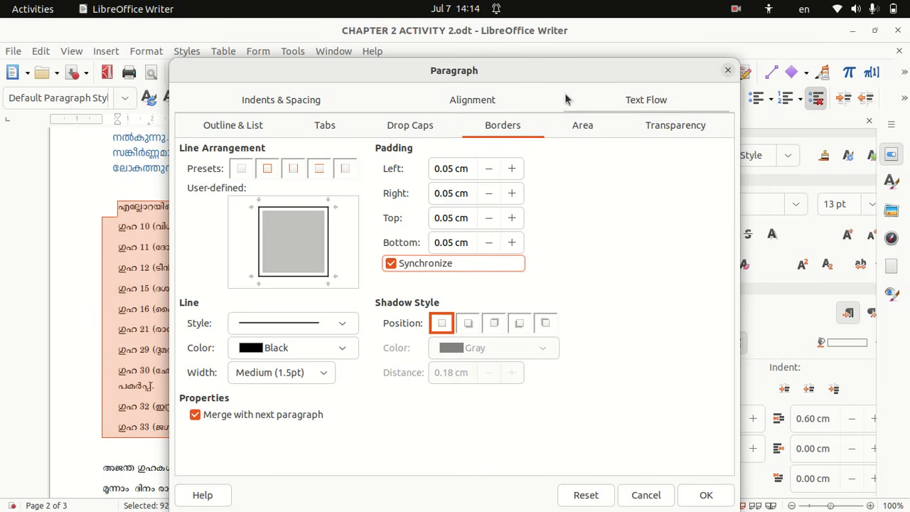
# - Fill the cave list's paragraph background with the light yellow ffff6d and apply the paragraph formatting
pyautogui.click(579, 126)
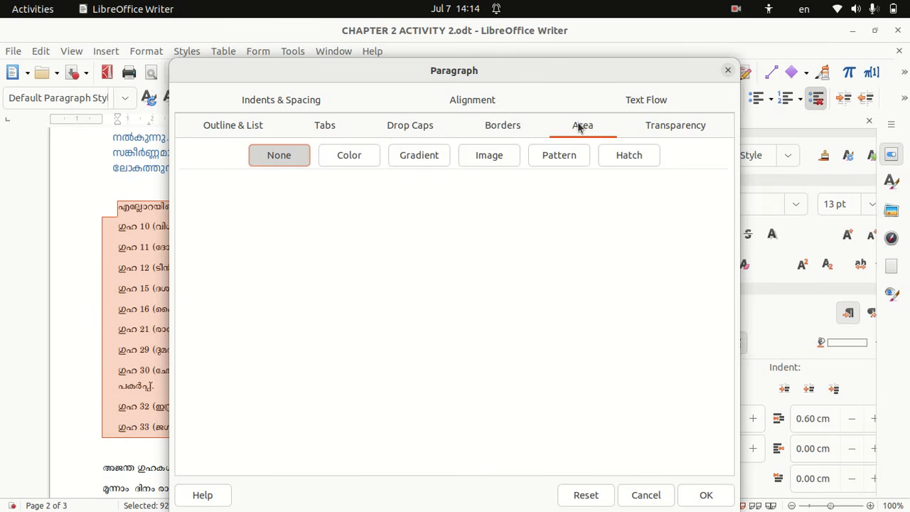
pyautogui.click(359, 158)
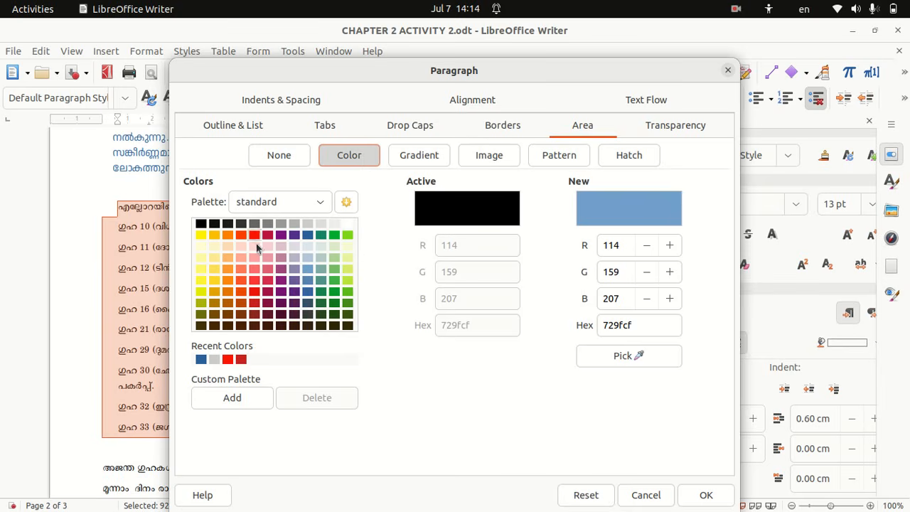
pyautogui.click(201, 257)
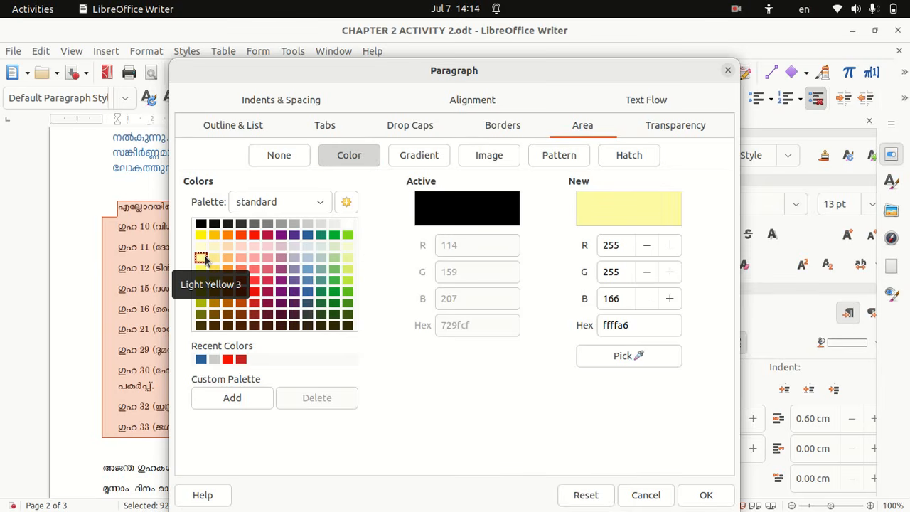
pyautogui.click(201, 269)
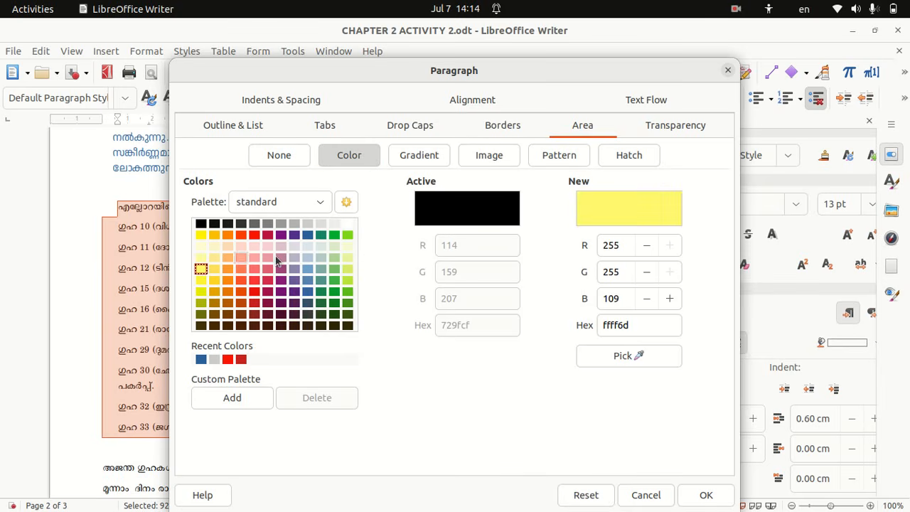
pyautogui.click(718, 495)
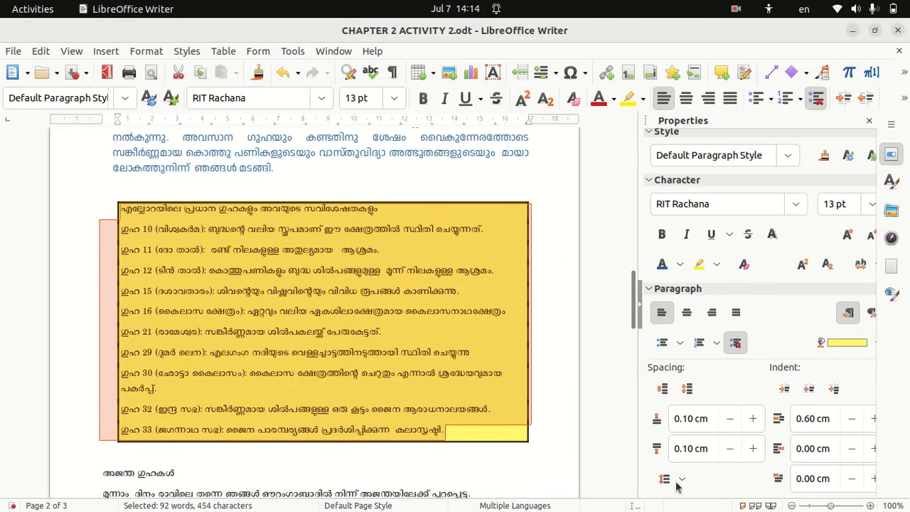
# - Centre the heading line of the bordered cave list and make it bold
pyautogui.click(491, 443)
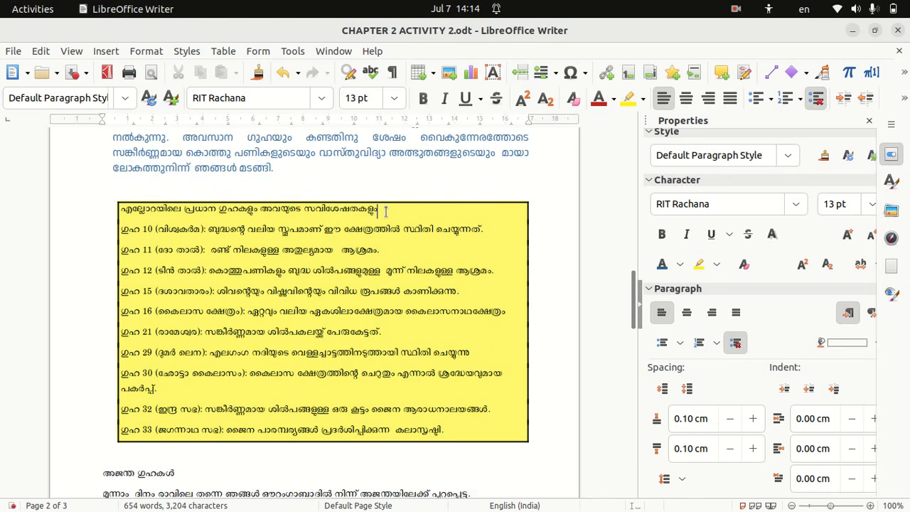
pyautogui.moveTo(385, 211); pyautogui.dragTo(120, 207)
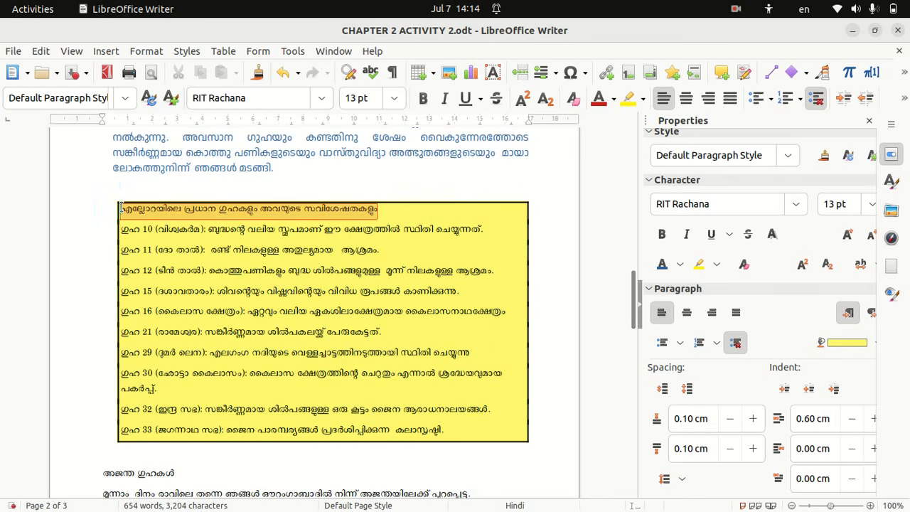
pyautogui.click(688, 317)
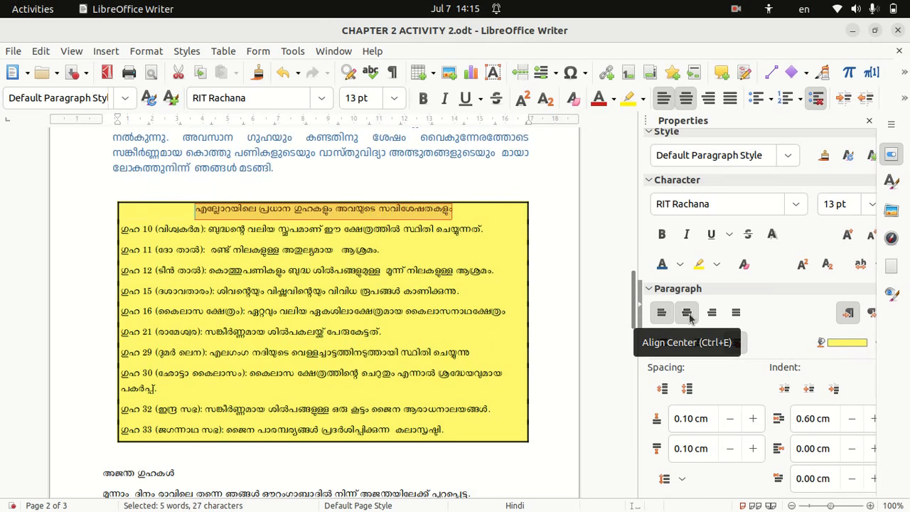
pyautogui.click(661, 234)
# - Change the whole cave list including its heading to the Anek Malayalam Medium font at 12 pt
pyautogui.moveTo(460, 434); pyautogui.dragTo(178, 214)
pyautogui.click(721, 205)
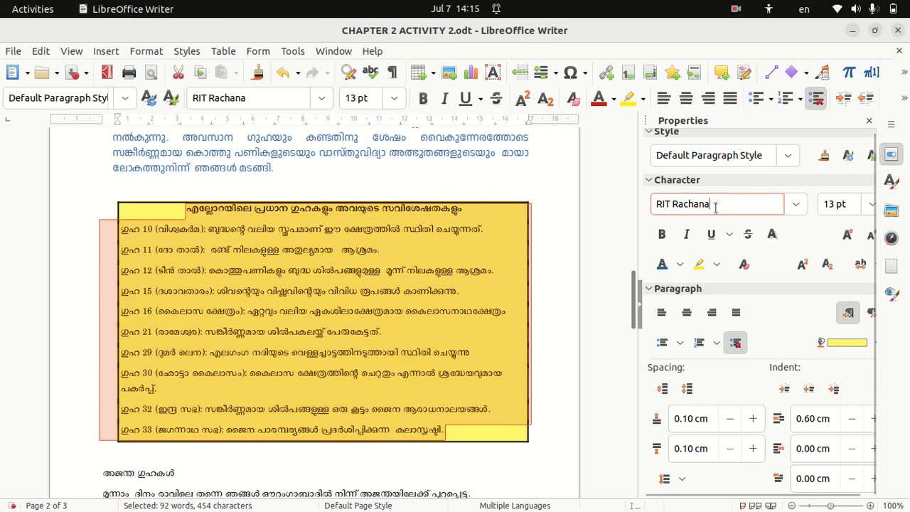
pyautogui.hotkey('ctrl', 'a')
pyautogui.press('BackSpace')
pyautogui.write('An')
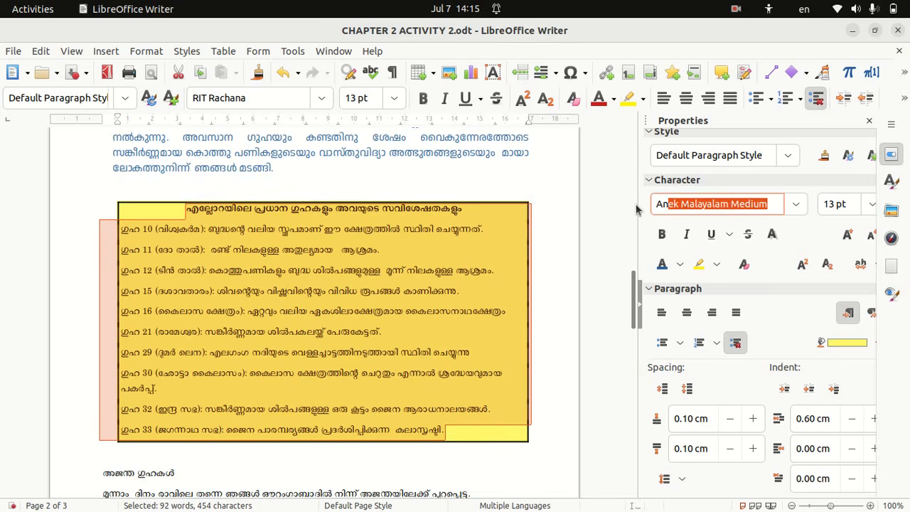
pyautogui.write('ek')
pyautogui.press('Return')
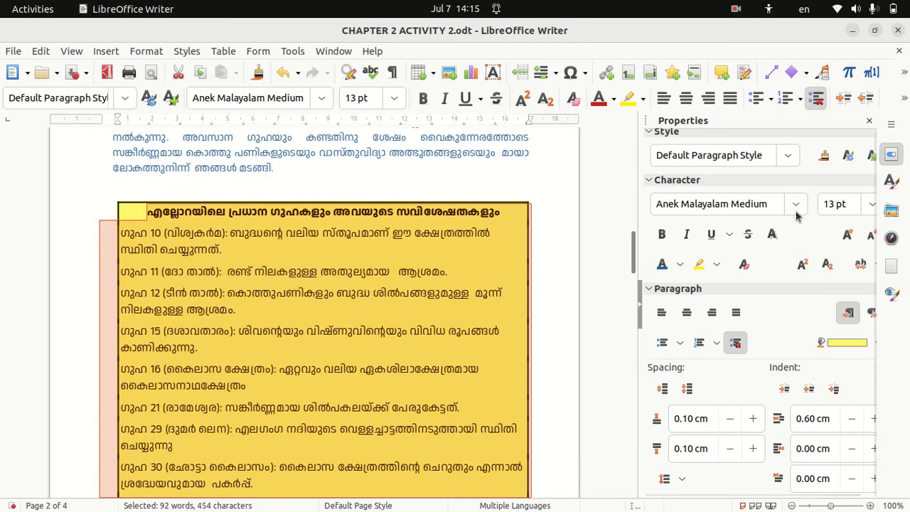
pyautogui.click(868, 206)
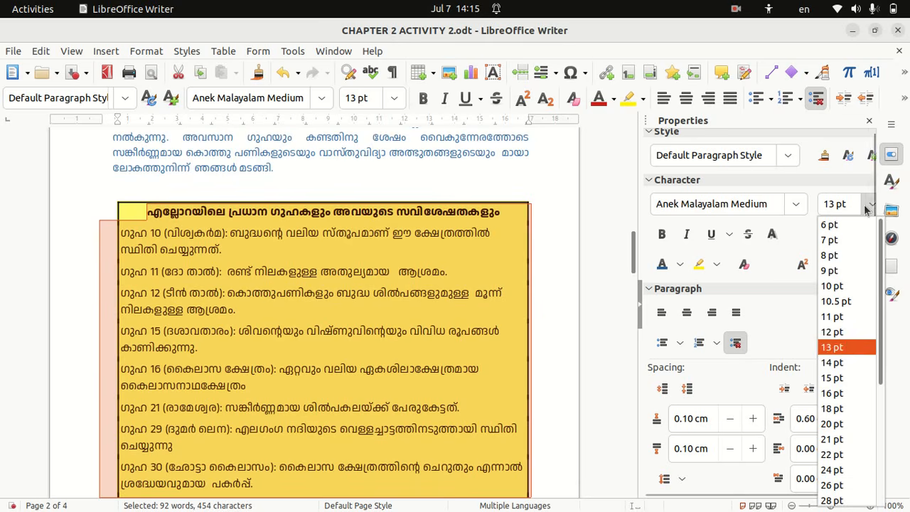
pyautogui.click(848, 328)
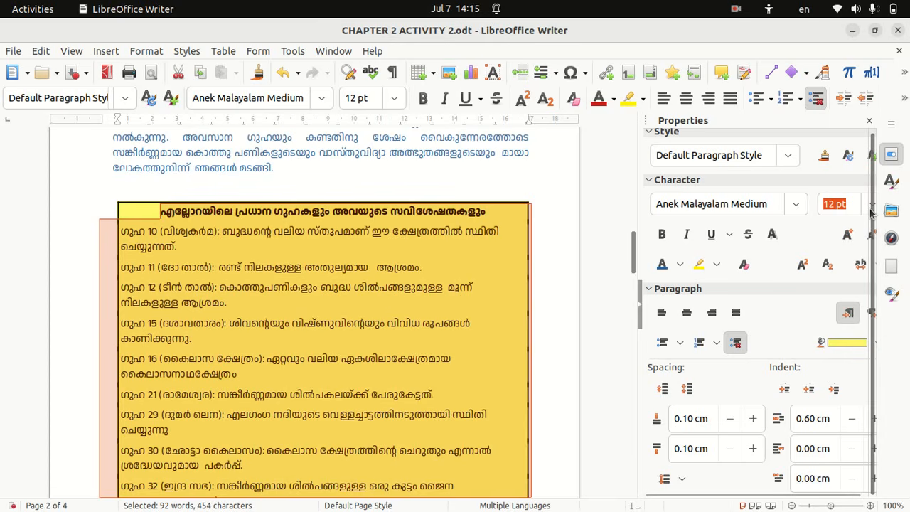
# - Try the selected cave list at 11 pt, and set it back to 12 pt
pyautogui.click(834, 204)
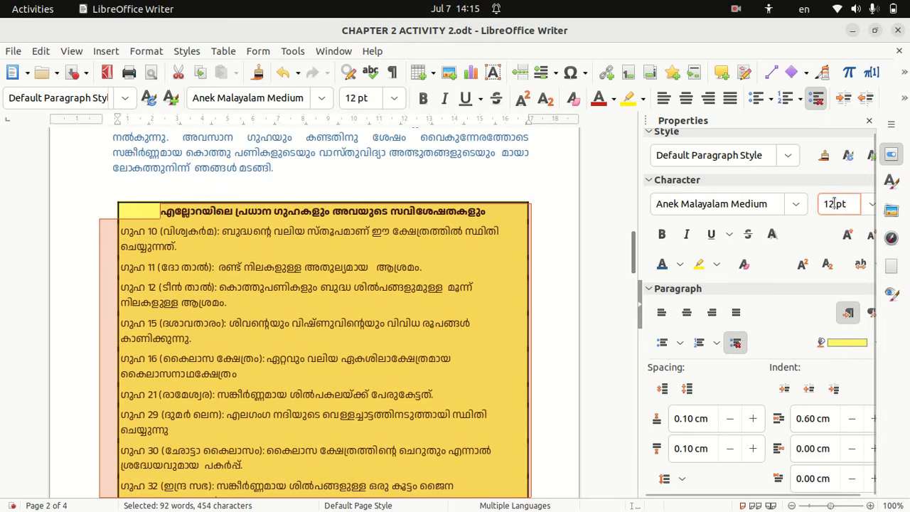
pyautogui.press('BackSpace')
pyautogui.write('1')
pyautogui.press('Return')
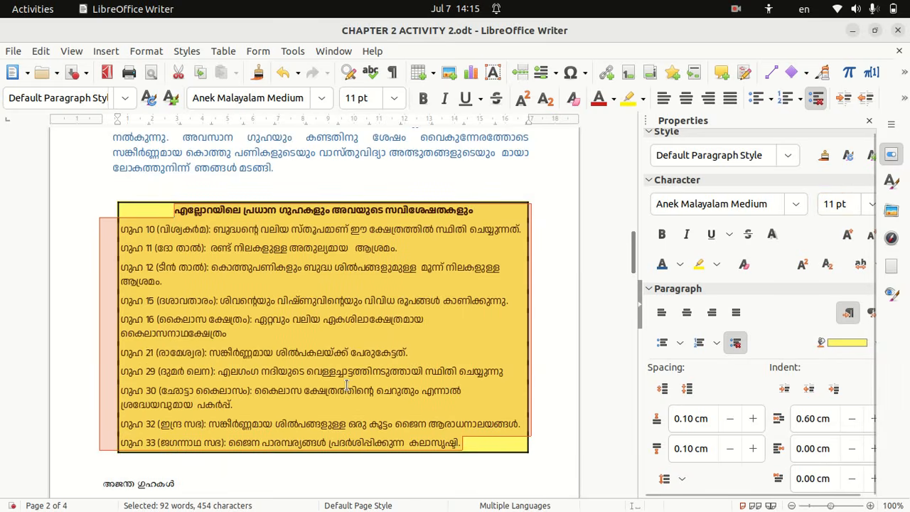
pyautogui.click(392, 103)
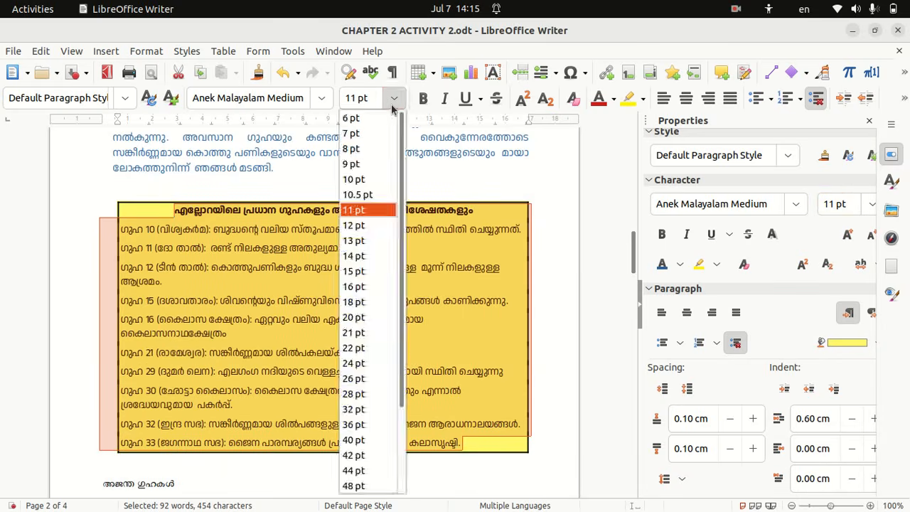
pyautogui.click(369, 225)
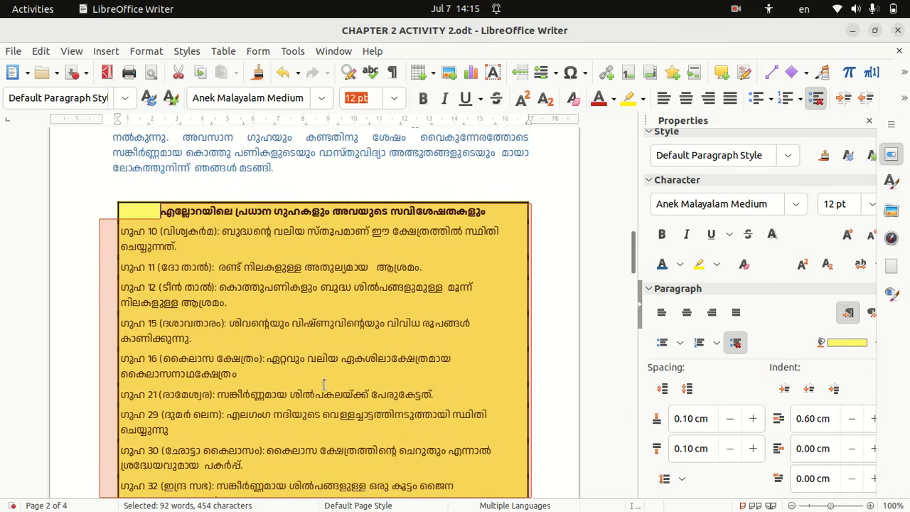
# - Switch to the ICT English STD-8-EM.pdf textbook and read the page 27 section on displaying content as a bulleted list
pyautogui.click(278, 311)
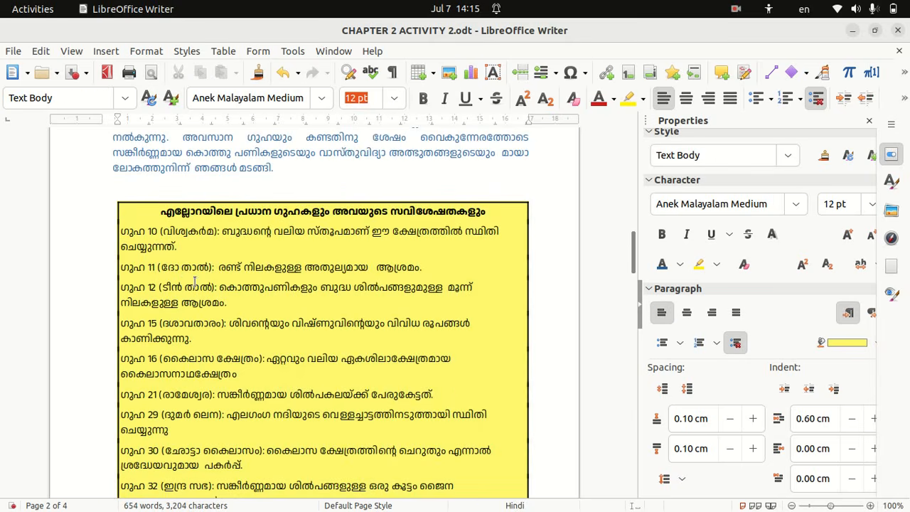
pyautogui.press('super')
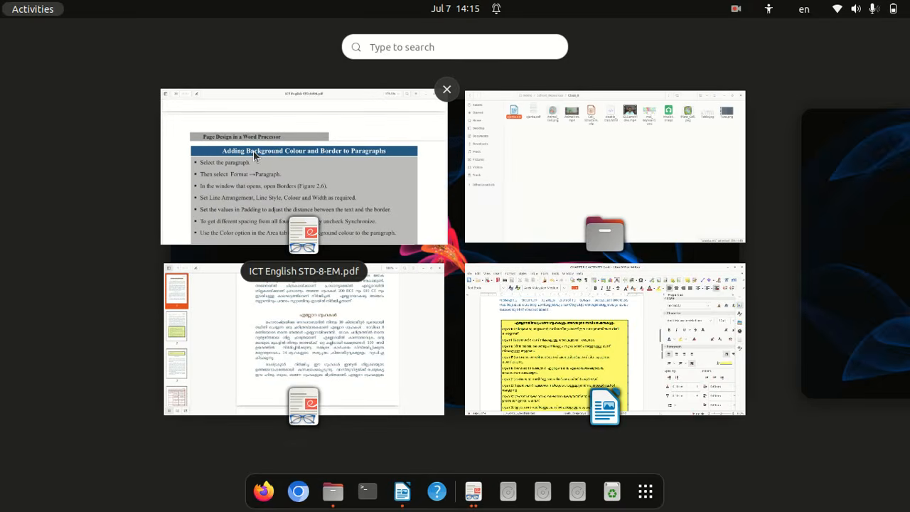
pyautogui.click(253, 150)
pyautogui.scroll(-15, 253, 150)
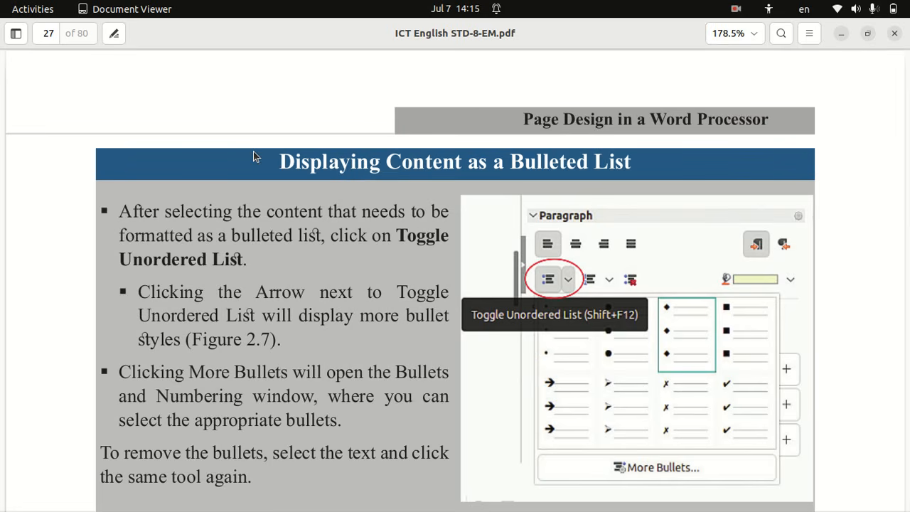
pyautogui.scroll(-1, 253, 151)
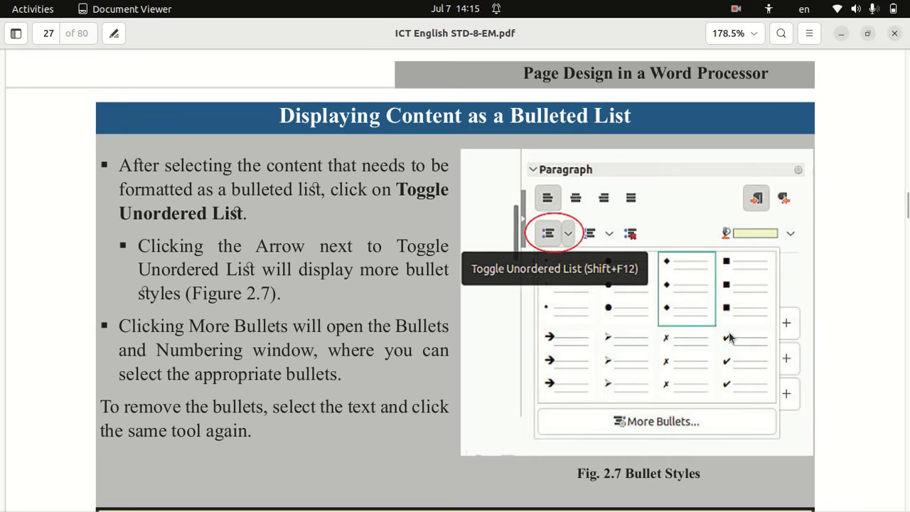
# - Return to CHAPTER 2 ACTIVITY 2.odt in Writer and insert a blank line below the Ellora cave list's heading
pyautogui.press('super')
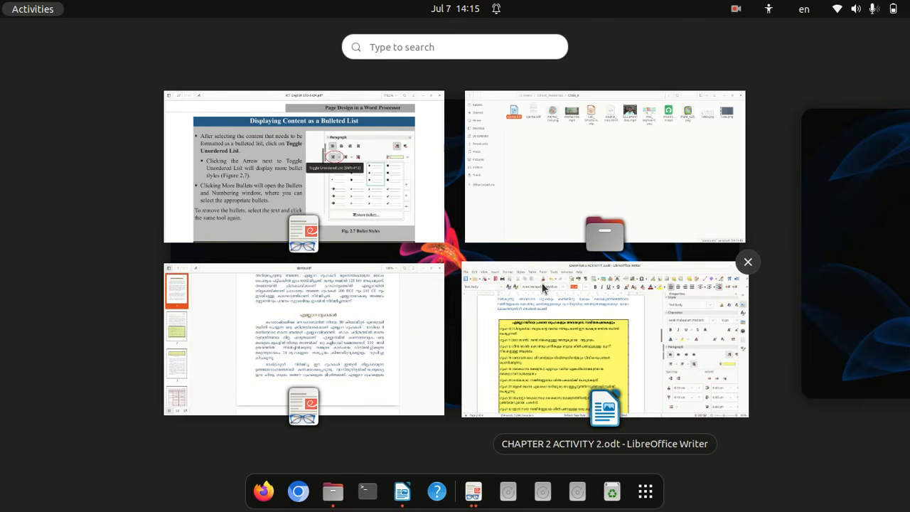
pyautogui.click(513, 292)
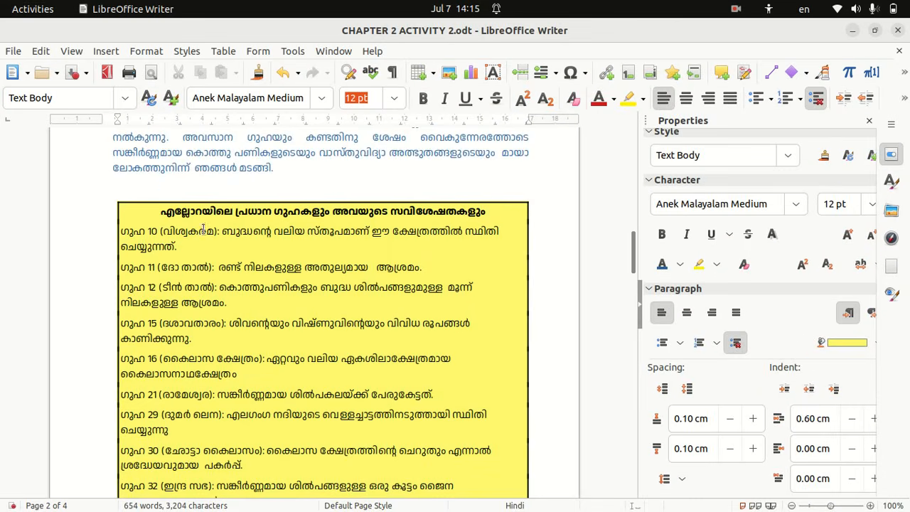
pyautogui.click(489, 206)
pyautogui.press('Return')
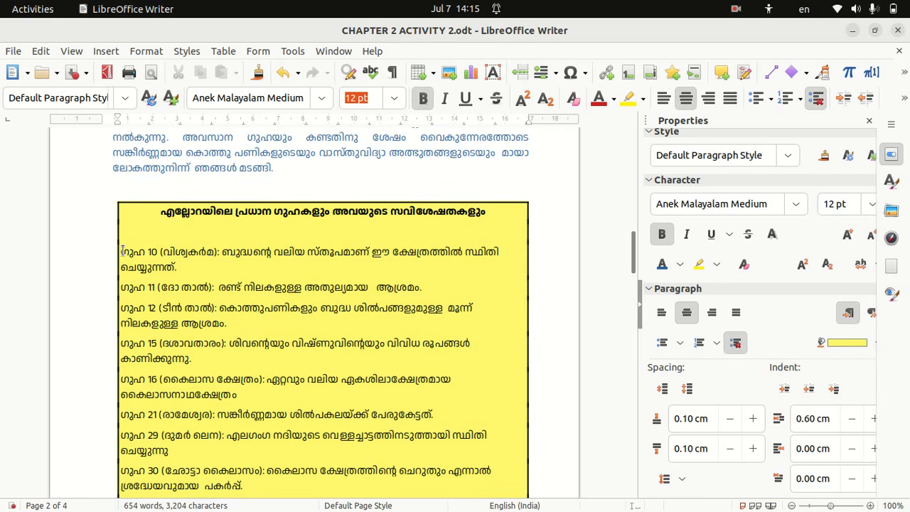
# - Try the default round bullets on the cave entries below the heading, and undo the bulleting
pyautogui.moveTo(128, 255); pyautogui.dragTo(435, 314)
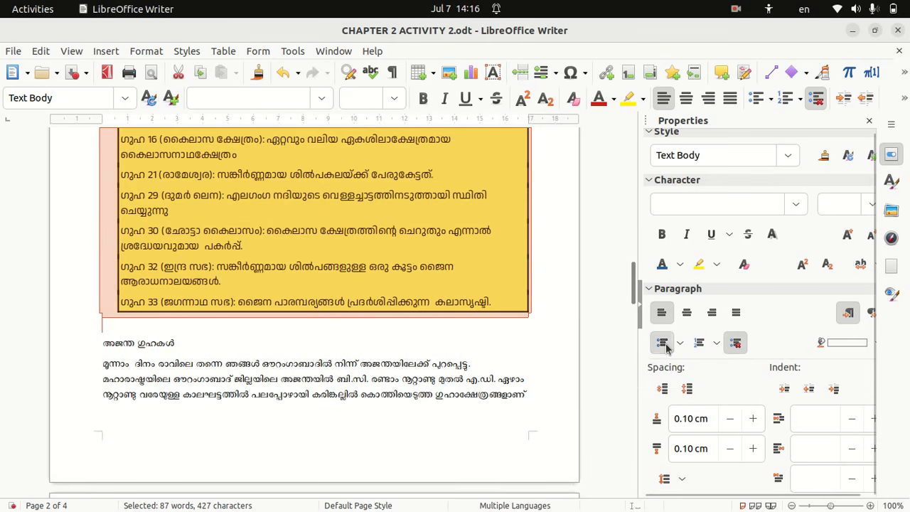
pyautogui.click(663, 344)
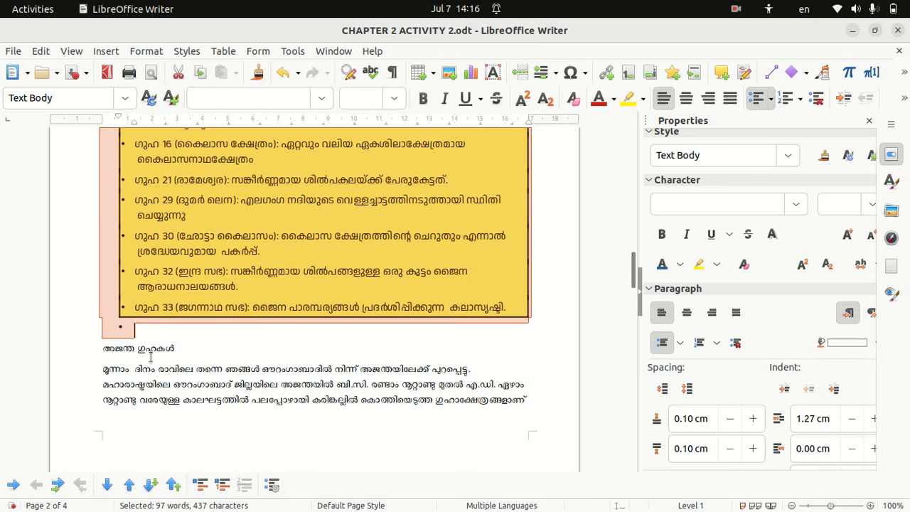
pyautogui.click(134, 329)
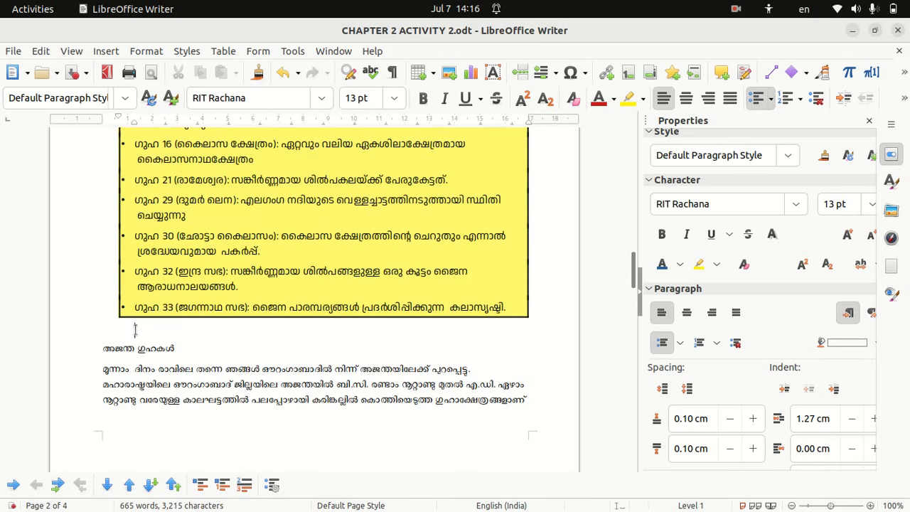
pyautogui.click(513, 307)
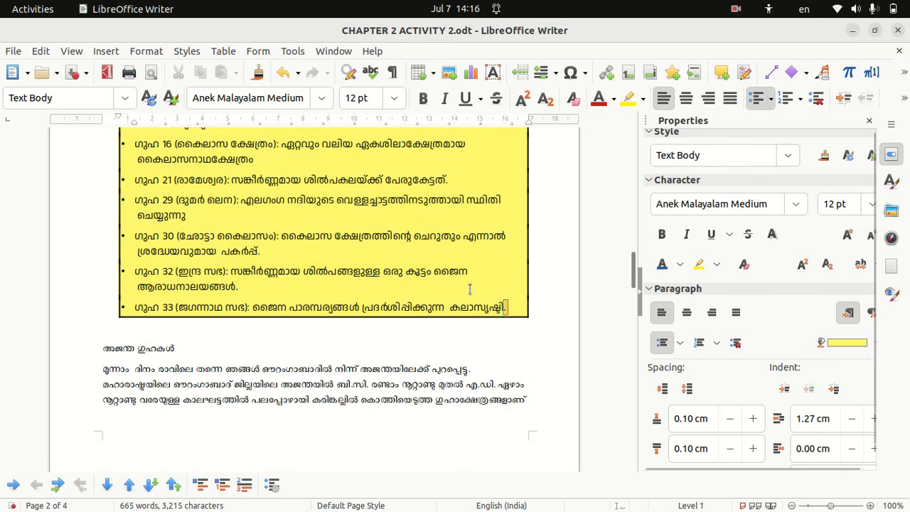
pyautogui.moveTo(469, 289); pyautogui.dragTo(217, 116)
pyautogui.moveTo(635, 281); pyautogui.dragTo(635, 262)
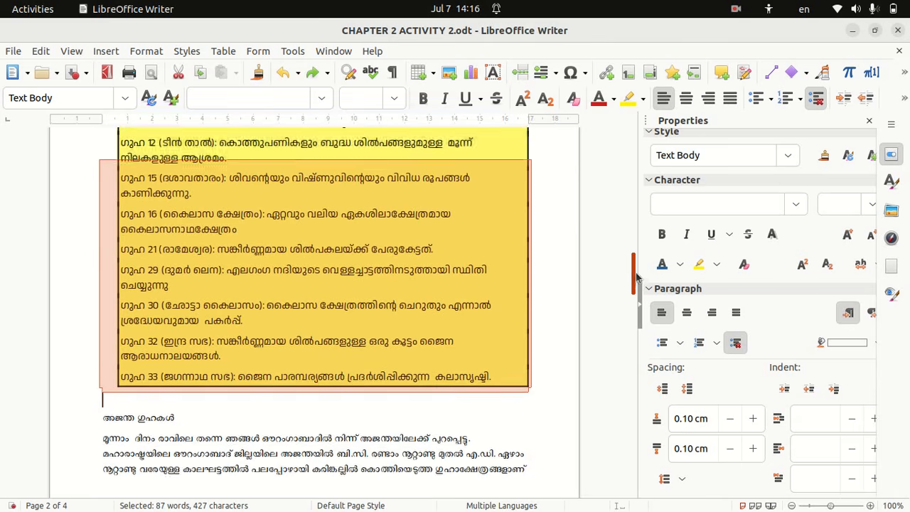
pyautogui.click(89, 253)
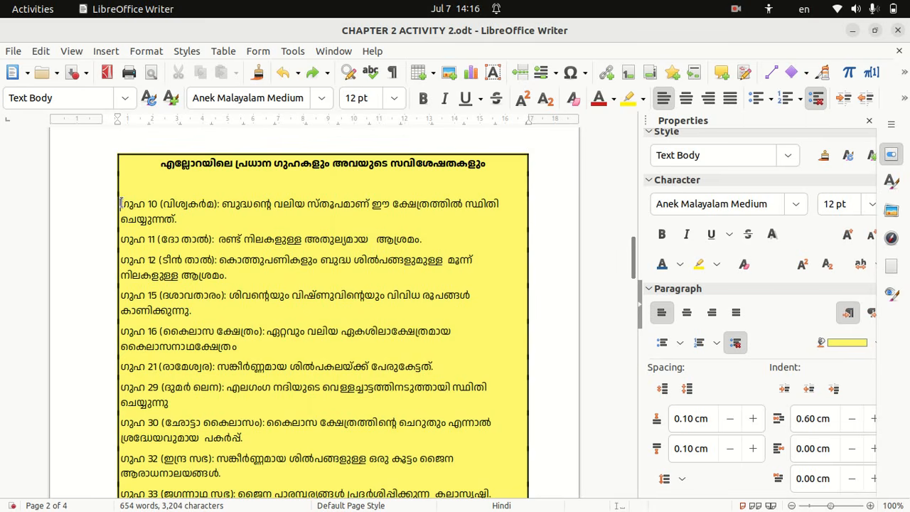
pyautogui.hotkey('ctrl', 'y')
pyautogui.hotkey('ctrl', 'z')
# - Look through the Bullets and Numbering options for all cave entries from cave 10 to 33, and give them diamond bullets
pyautogui.moveTo(120, 204); pyautogui.dragTo(497, 382)
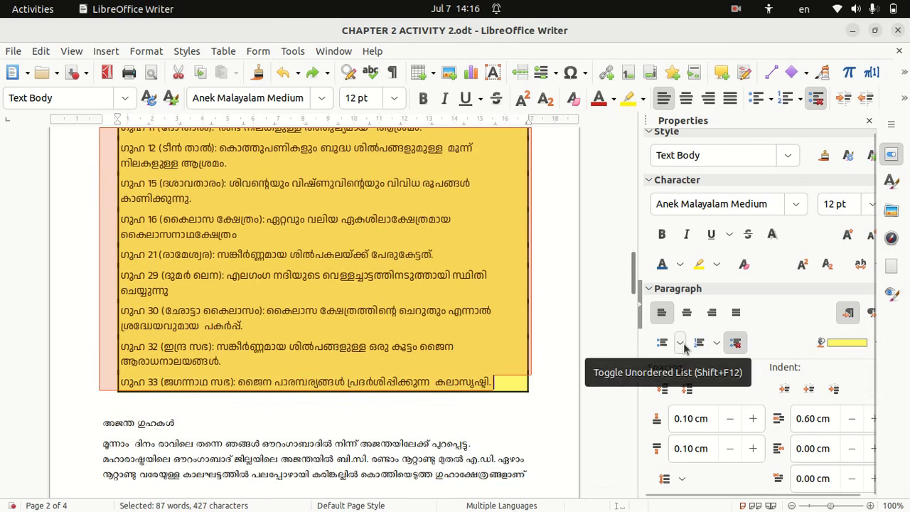
pyautogui.click(681, 343)
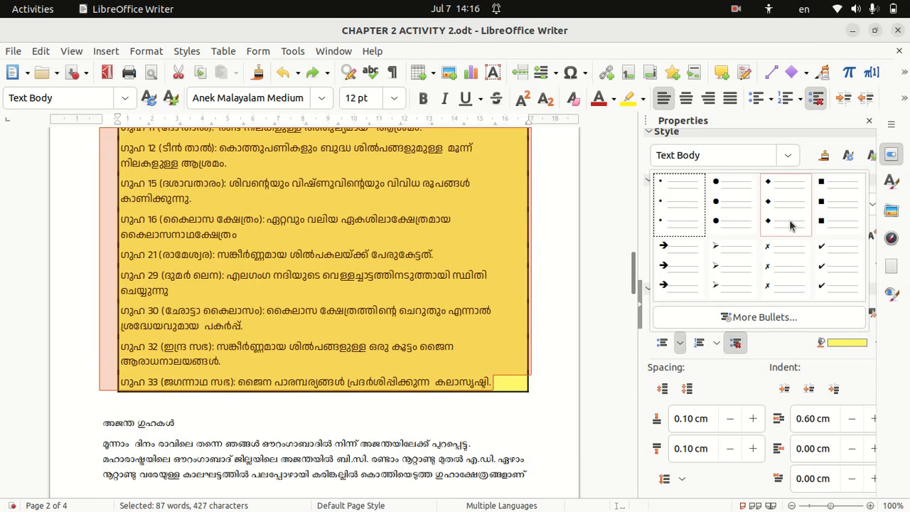
pyautogui.click(764, 317)
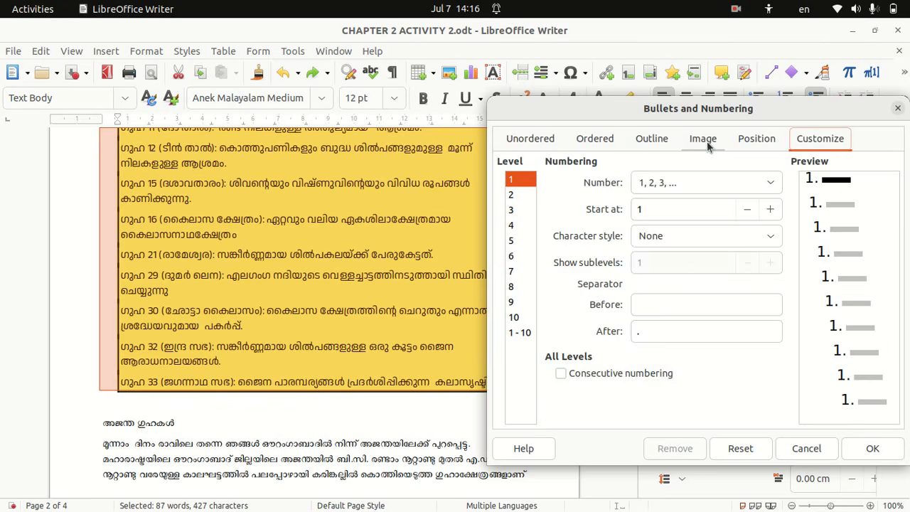
pyautogui.click(703, 144)
pyautogui.click(760, 142)
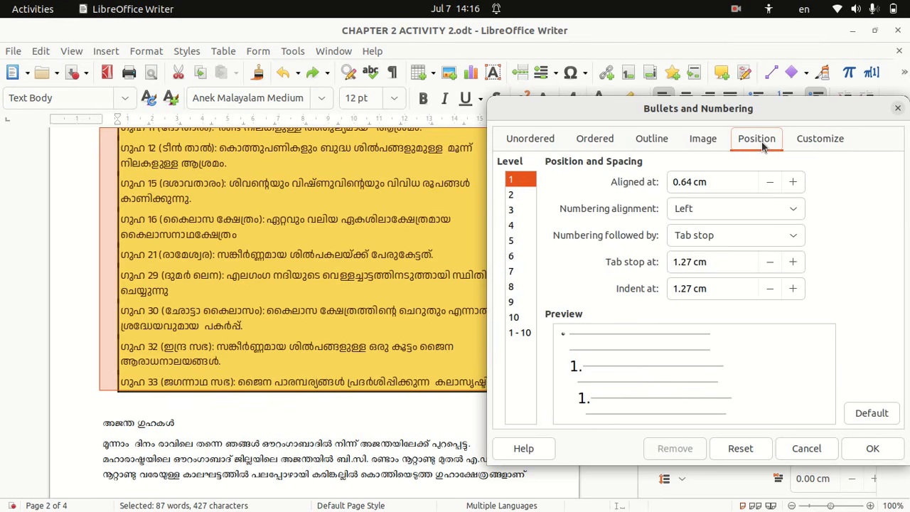
pyautogui.click(631, 142)
pyautogui.click(806, 448)
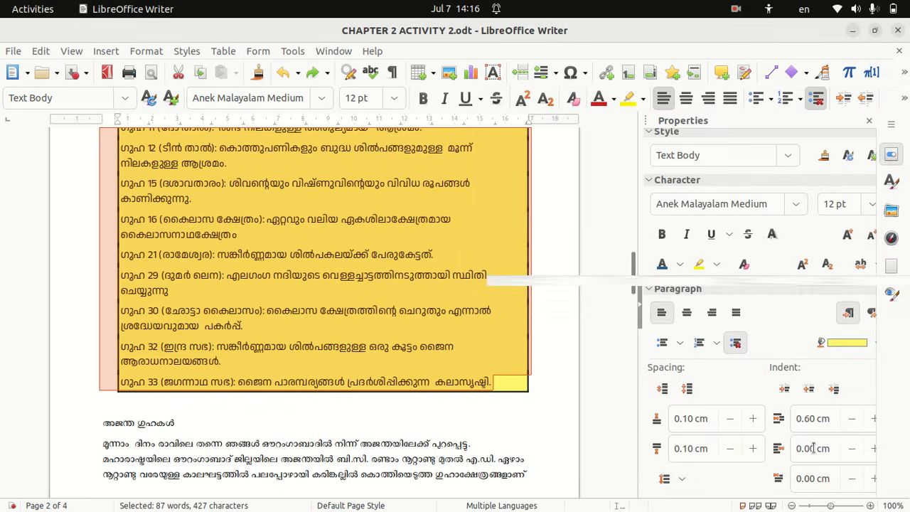
pyautogui.click(679, 343)
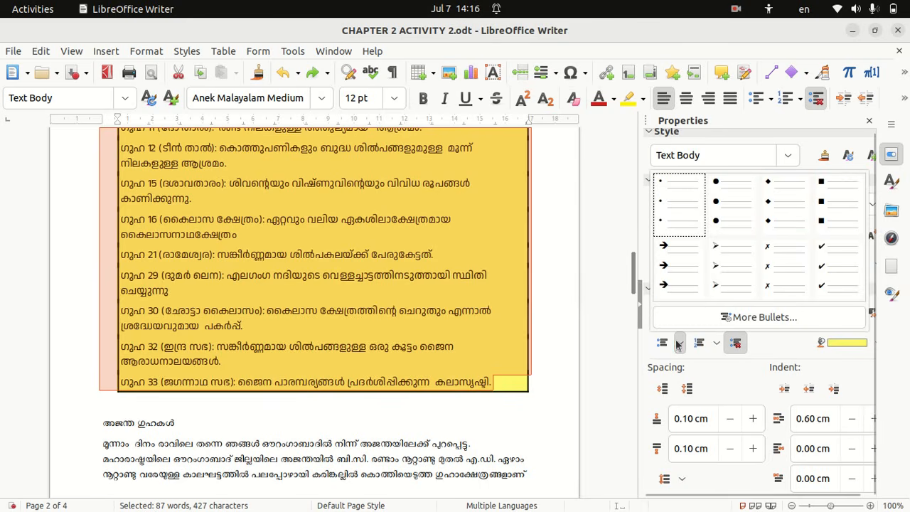
pyautogui.click(784, 211)
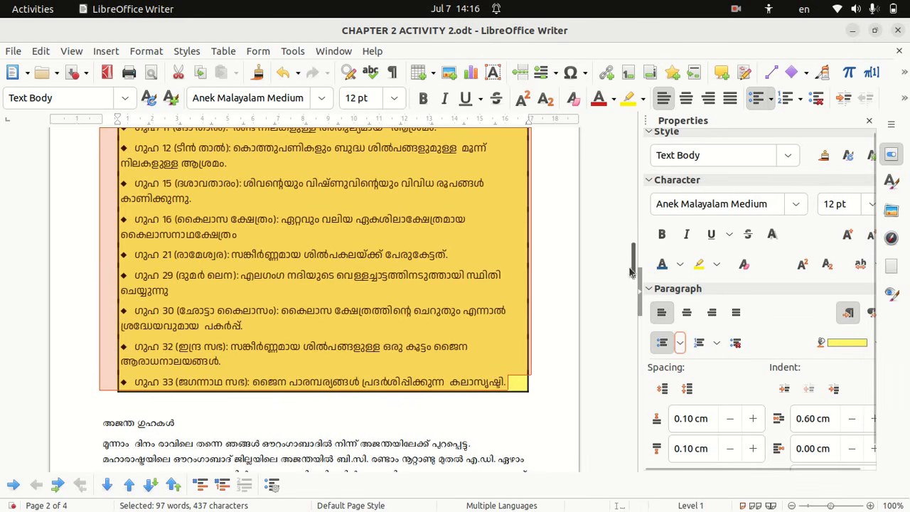
# - Indent the wrapped second lines of the cave 10, 12, 15, 16, 29, 30 and 32 entries with a tab to align with the bulleted text
pyautogui.moveTo(630, 272); pyautogui.dragTo(637, 257)
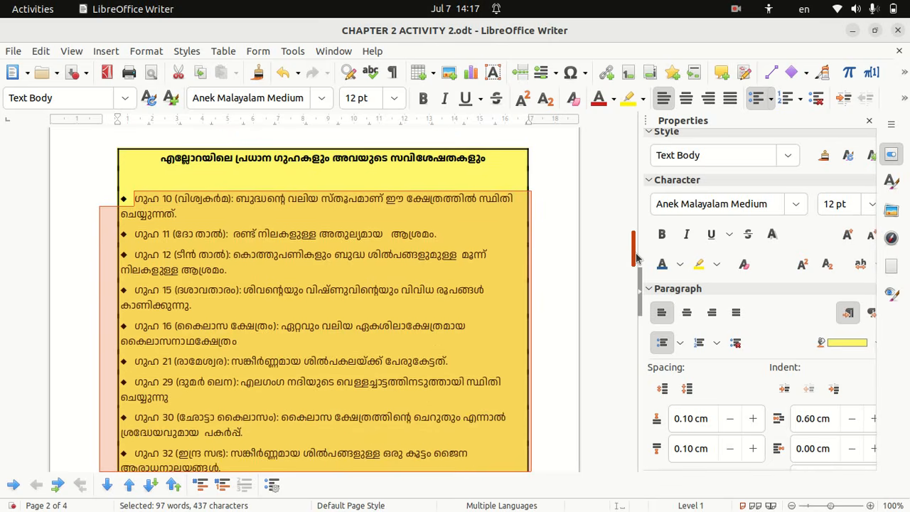
pyautogui.click(374, 212)
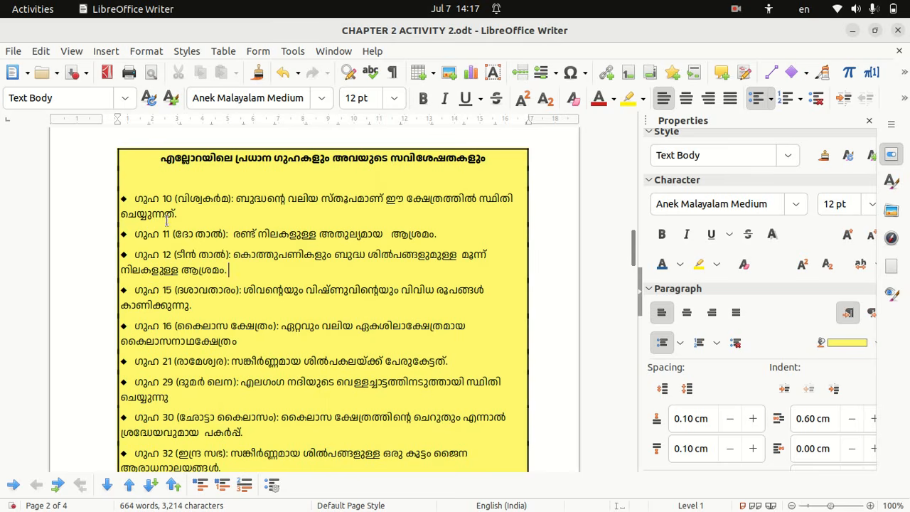
pyautogui.click(122, 214)
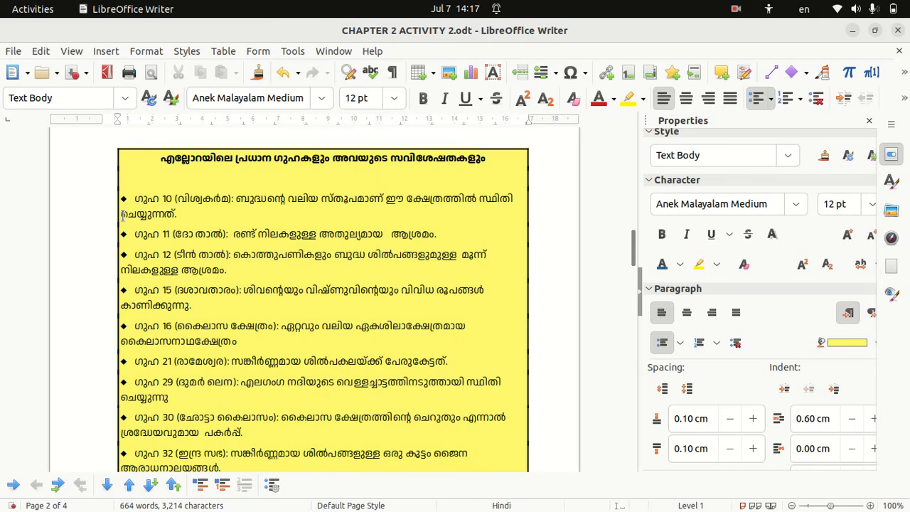
pyautogui.press('Tab')
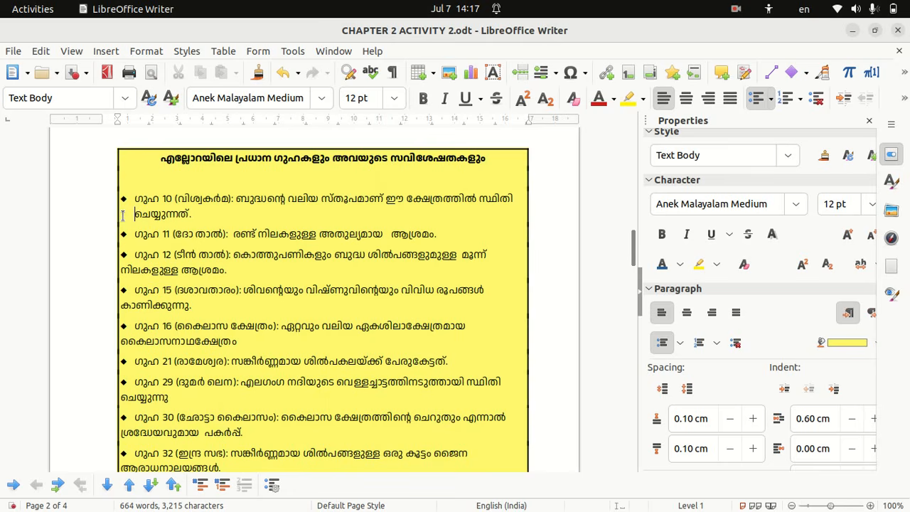
pyautogui.click(120, 270)
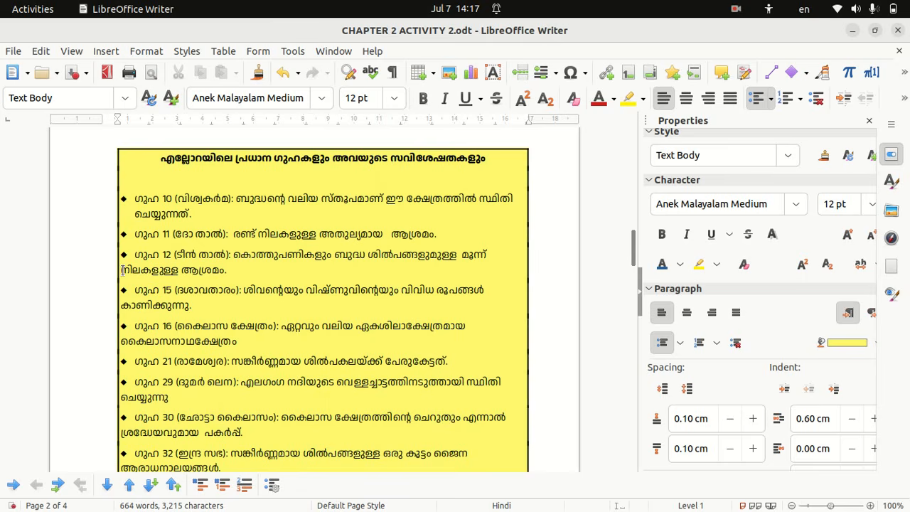
pyautogui.press('Tab')
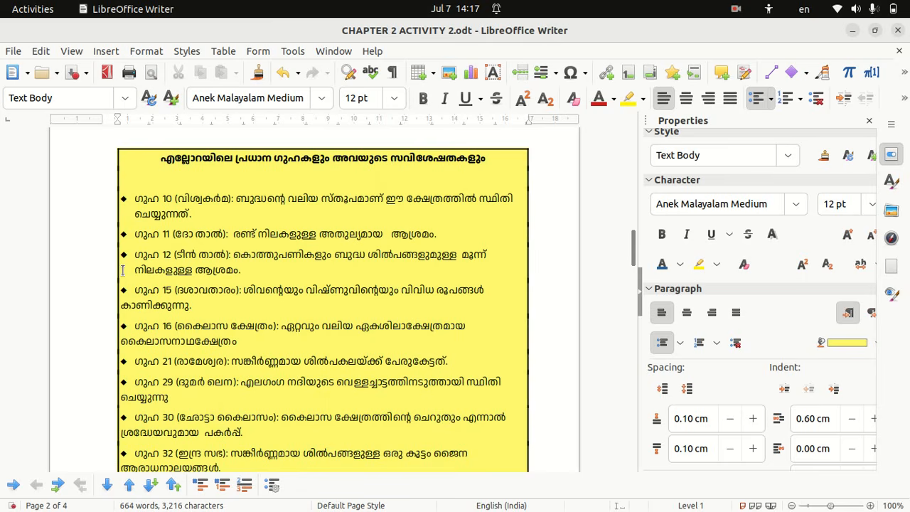
pyautogui.click(123, 305)
pyautogui.press('Tab')
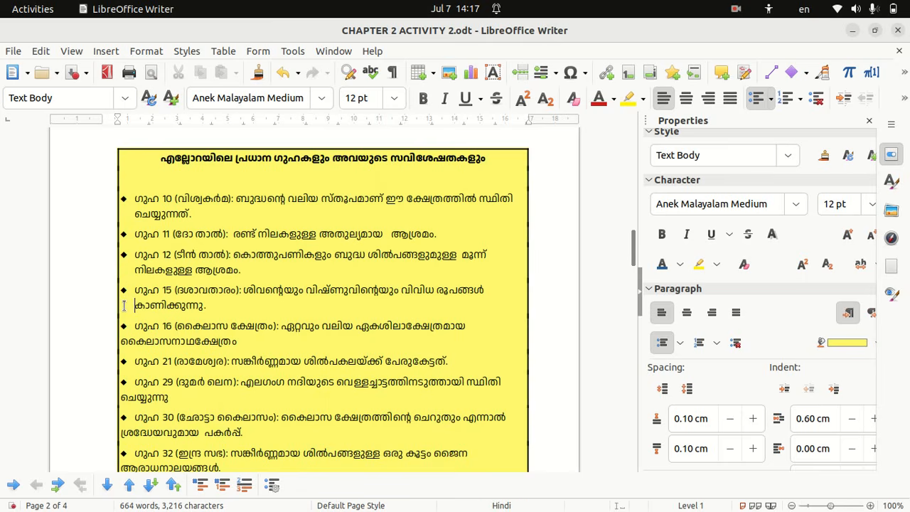
pyautogui.click(120, 341)
pyautogui.press('Tab')
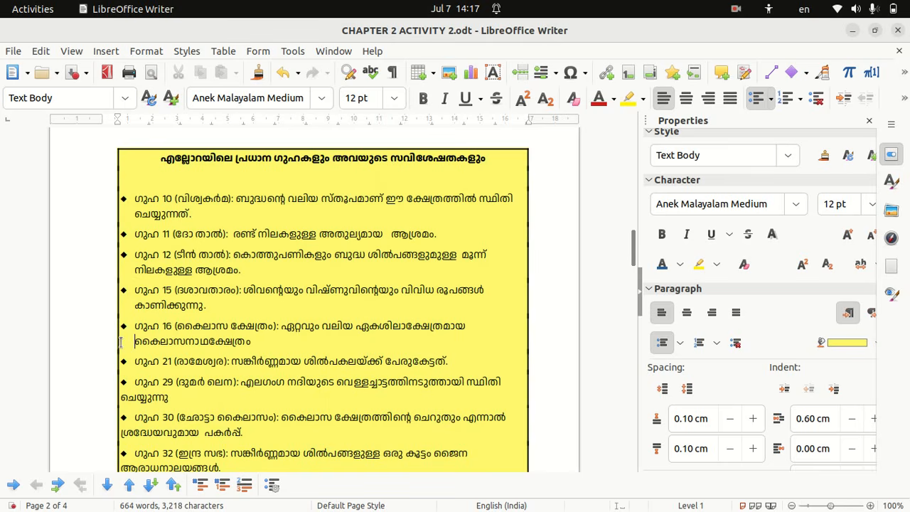
pyautogui.click(120, 397)
pyautogui.press('Tab')
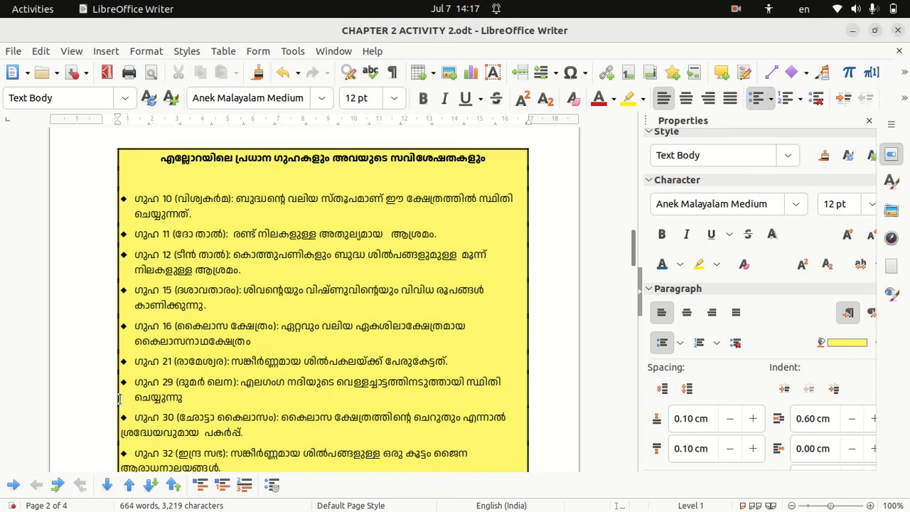
pyautogui.click(119, 432)
pyautogui.press('Tab')
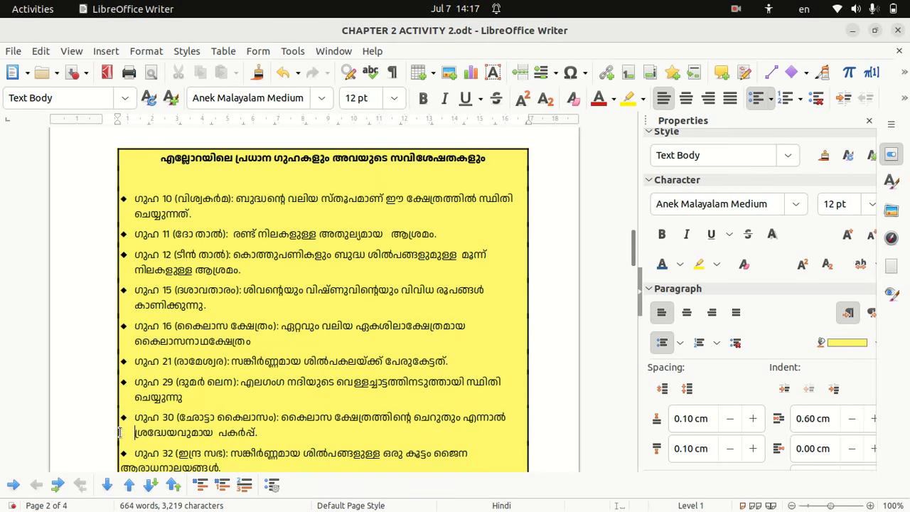
pyautogui.scroll(-3, 123, 462)
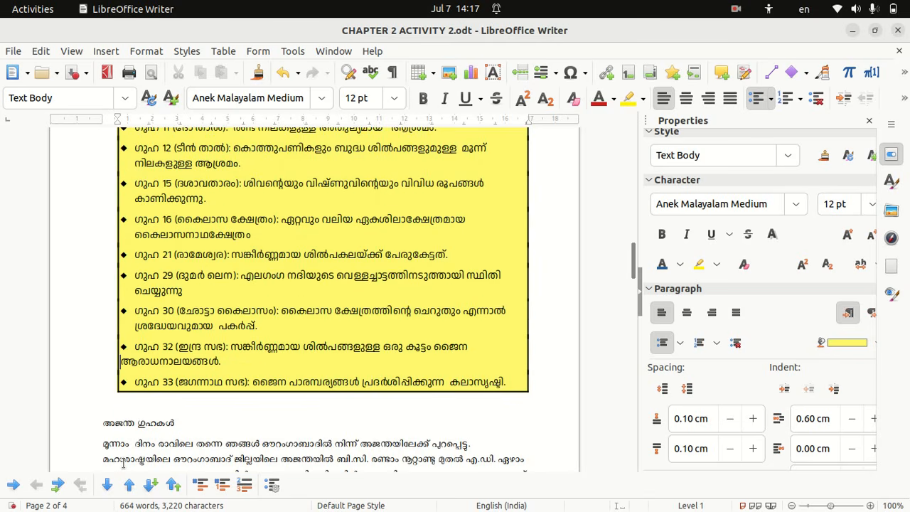
pyautogui.click(123, 462)
pyautogui.press('Tab')
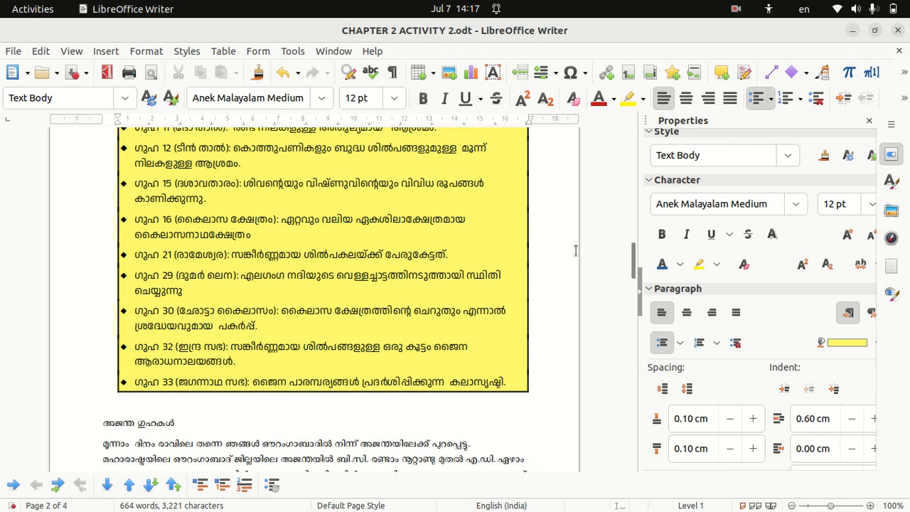
# - Select the whole Ajanta section from its heading through the closing paragraph and set its before-text indent to 0.40 cm
pyautogui.moveTo(632, 270)
pyautogui.mouseDown()
pyautogui.moveTo(633, 242)
pyautogui.moveTo(632, 287)
pyautogui.mouseUp()
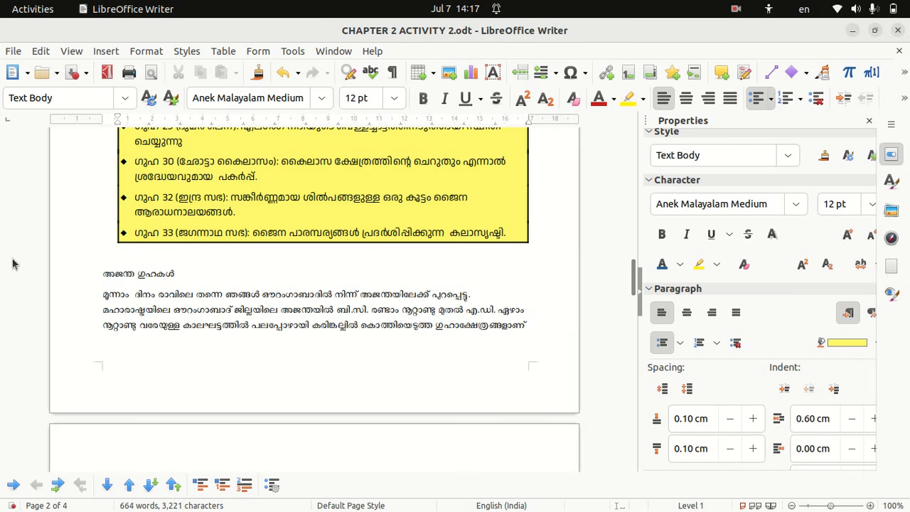
pyautogui.doubleClick(118, 274)
pyautogui.moveTo(206, 473); pyautogui.dragTo(350, 495)
pyautogui.click(105, 241)
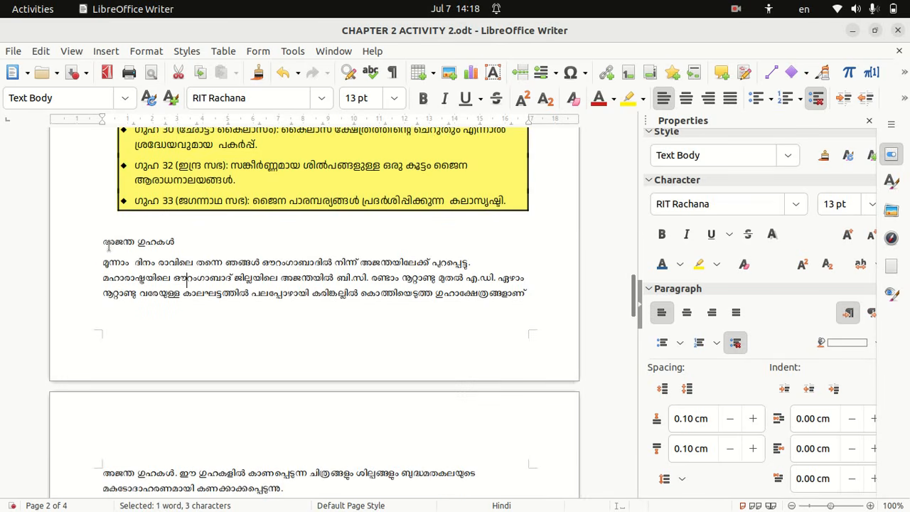
pyautogui.moveTo(106, 241); pyautogui.dragTo(413, 188)
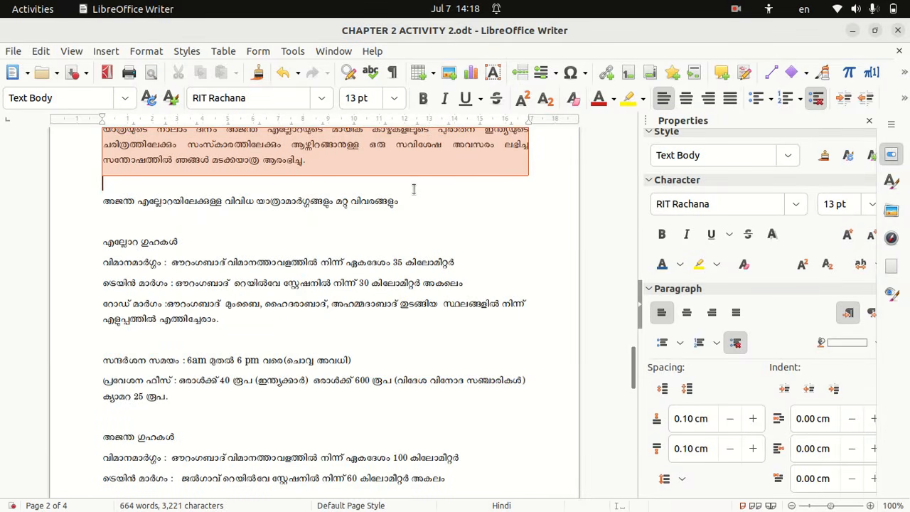
pyautogui.click(812, 420)
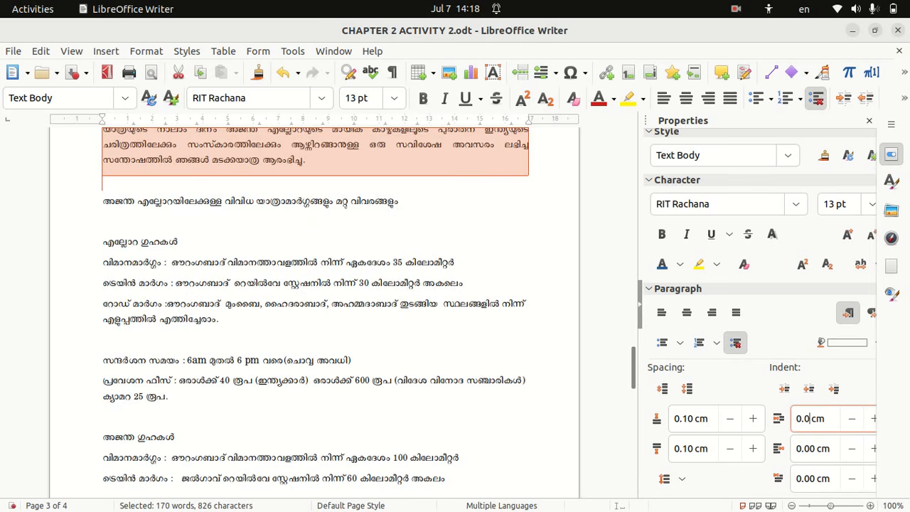
pyautogui.press('BackSpace')
pyautogui.press('BackSpace')
pyautogui.write('49')
pyautogui.press('BackSpace')
pyautogui.write('0')
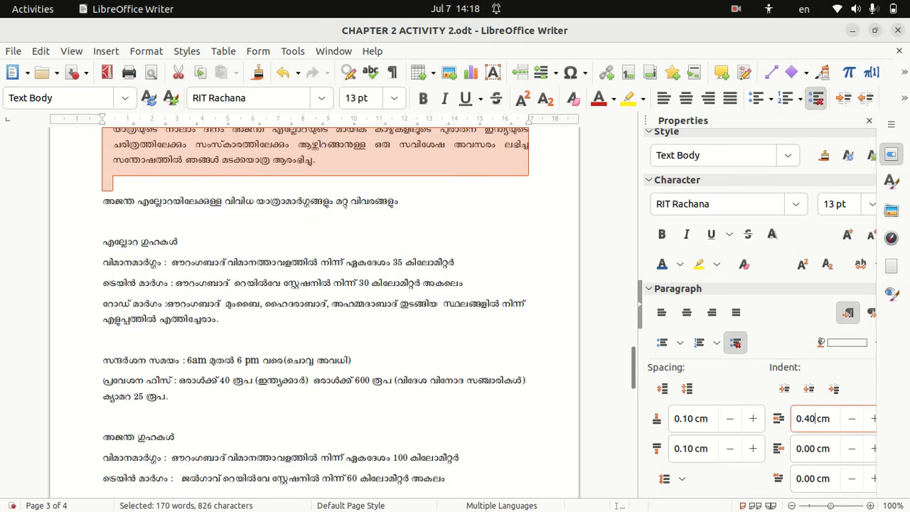
# - Set the first-line indent of the selected Ajanta section to 1.30 cm
pyautogui.click(816, 480)
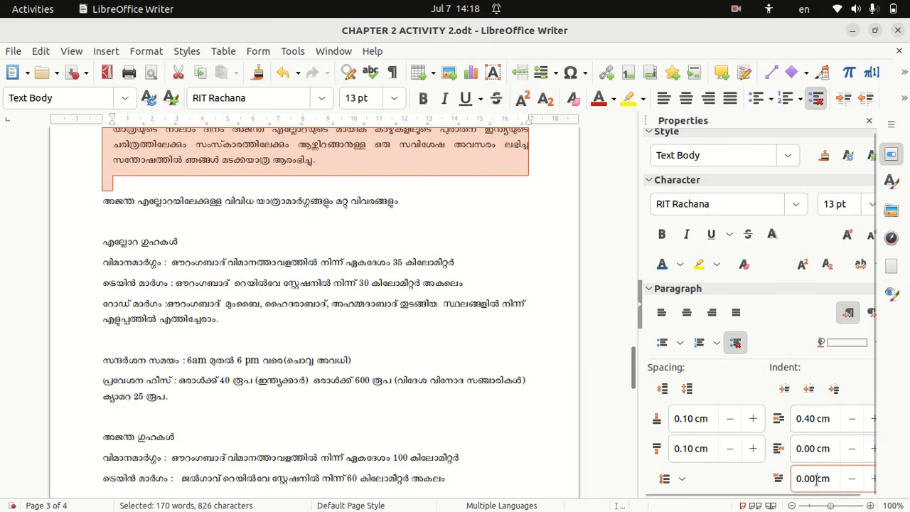
pyautogui.press('BackSpace')
pyautogui.press('BackSpace')
pyautogui.press('BackSpace')
pyautogui.press('BackSpace')
pyautogui.write('1.30')
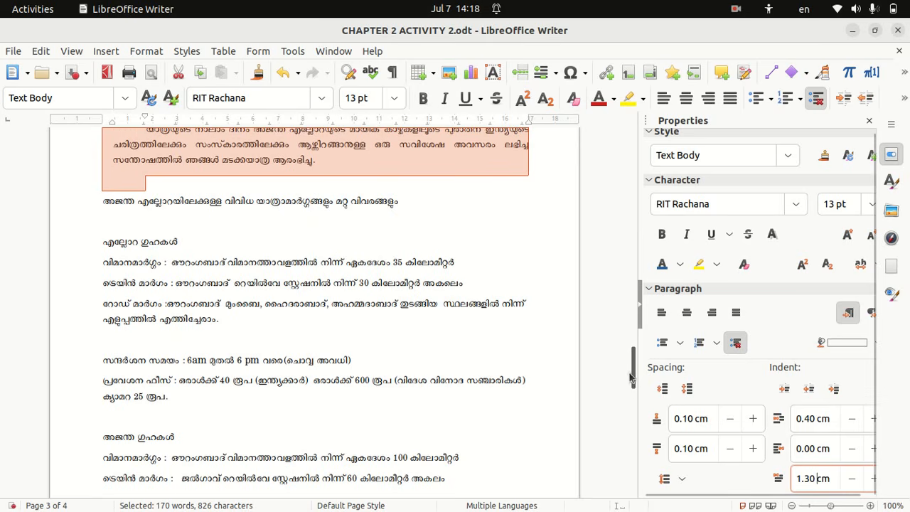
pyautogui.moveTo(636, 382); pyautogui.dragTo(635, 301)
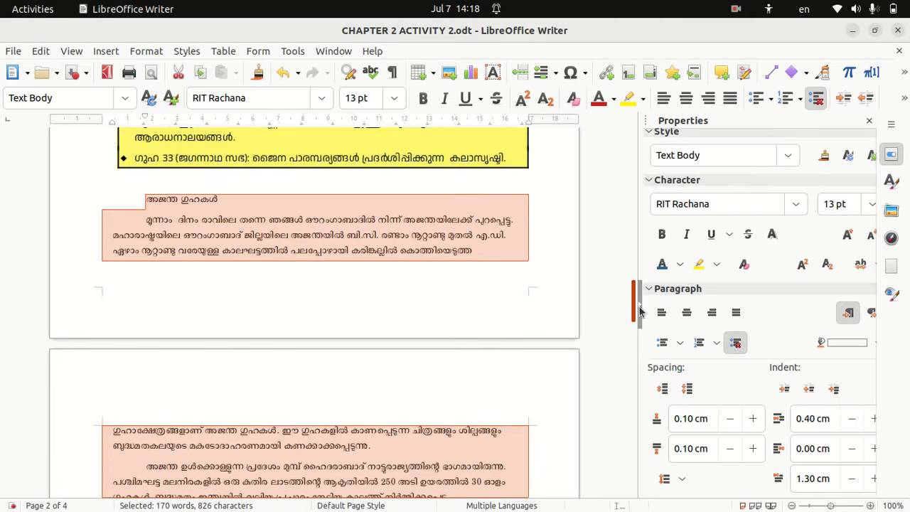
pyautogui.click(114, 240)
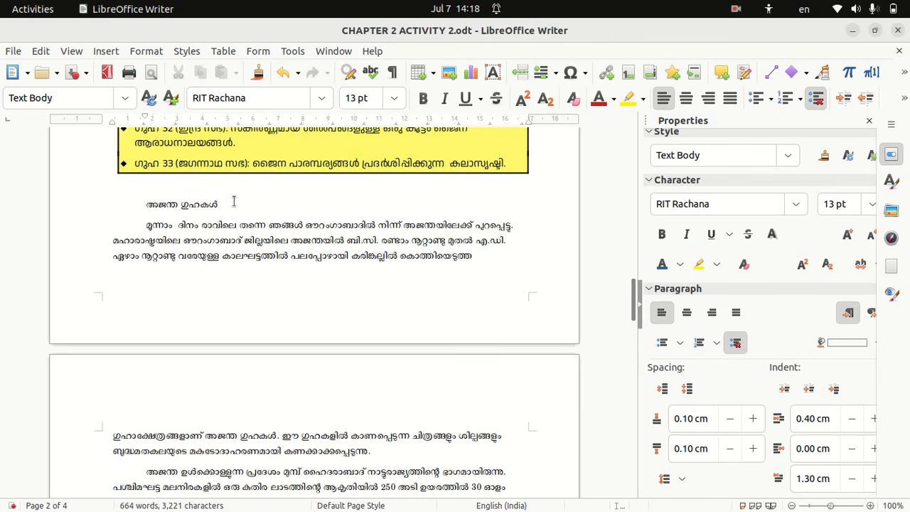
# - Center the Ajanta caves heading below the yellow cave list and set its font size to 15 pt
pyautogui.moveTo(220, 205); pyautogui.dragTo(142, 205)
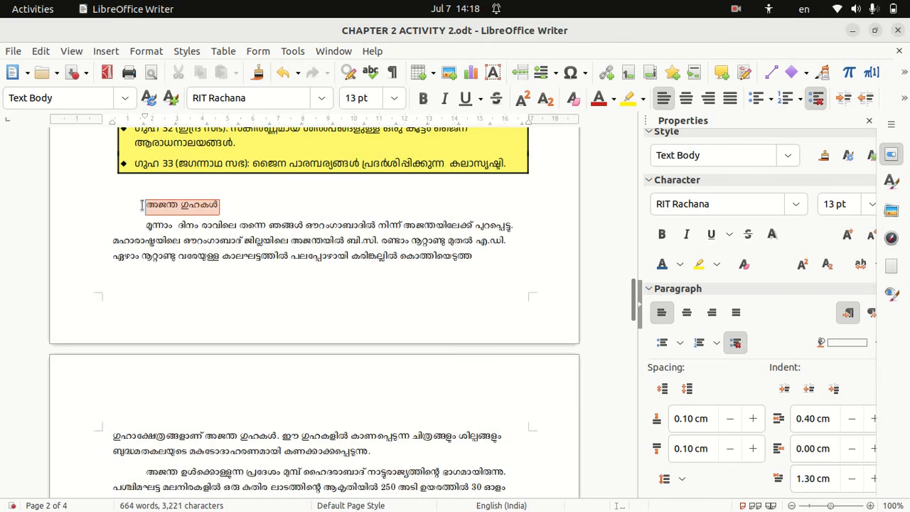
pyautogui.click(687, 311)
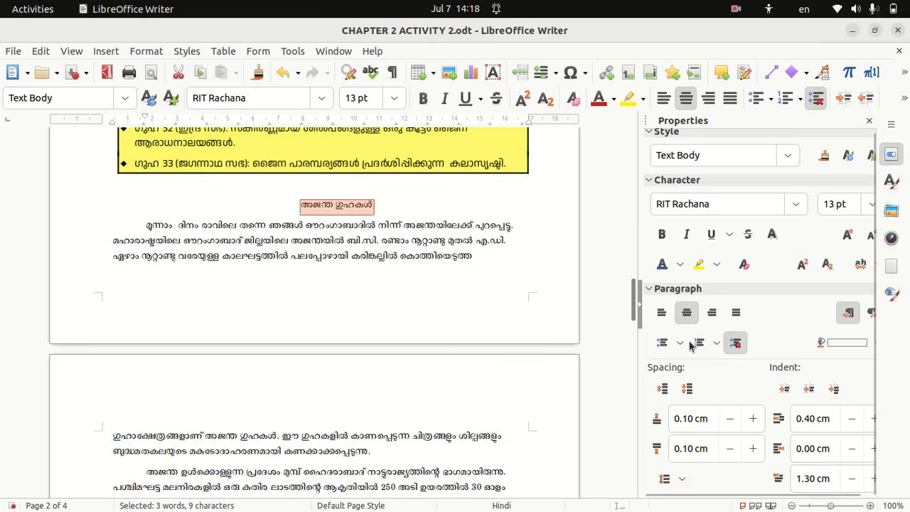
pyautogui.click(870, 204)
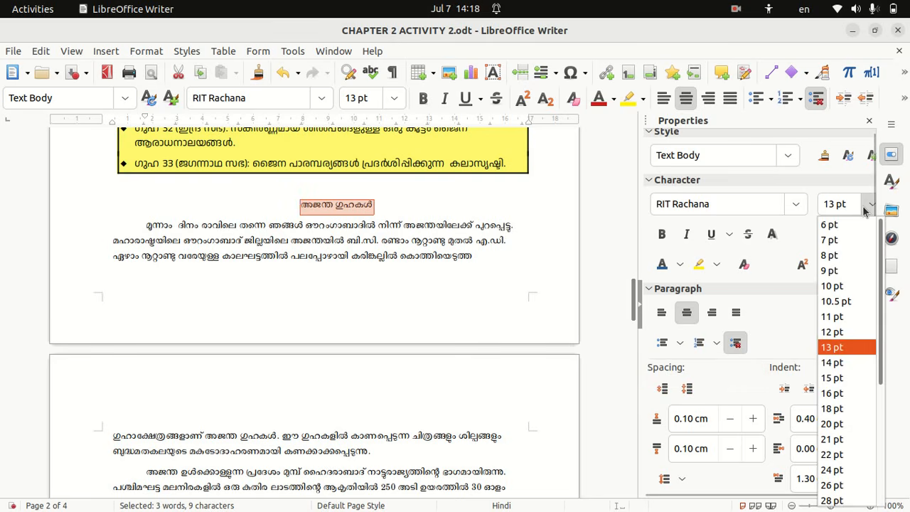
pyautogui.click(834, 378)
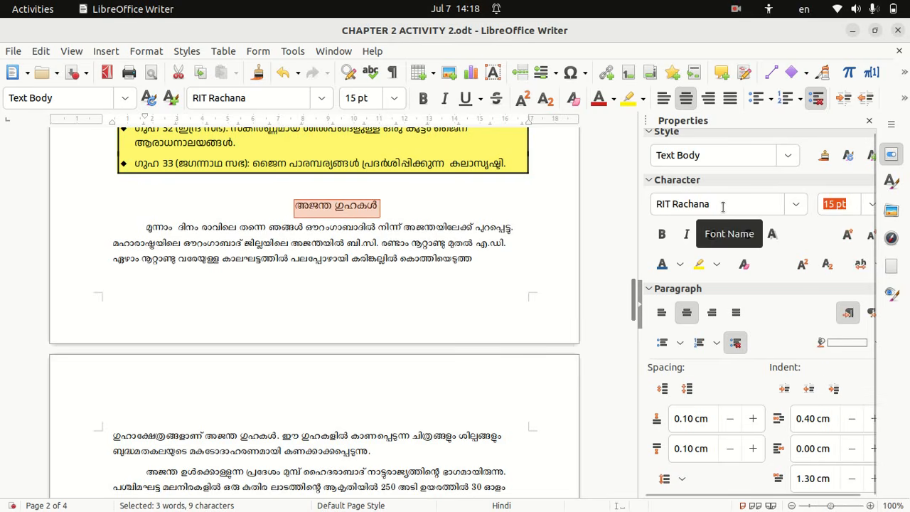
pyautogui.click(435, 218)
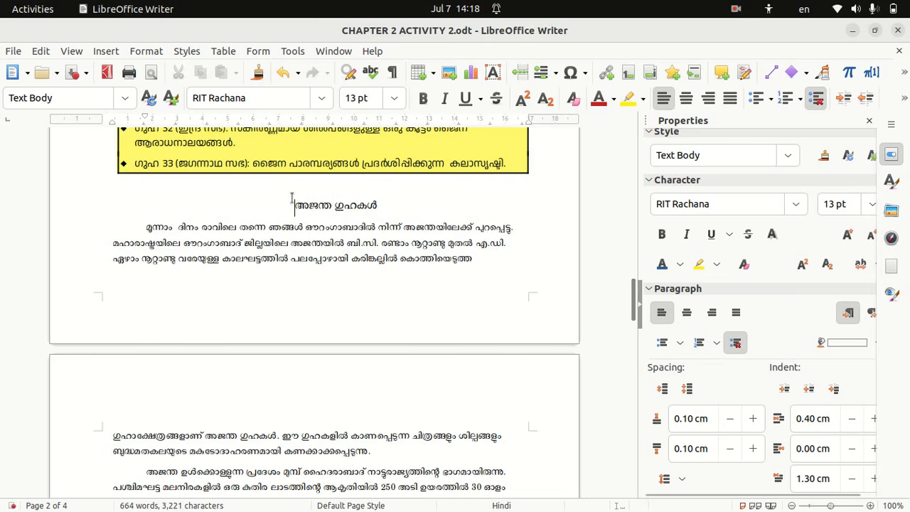
# - Change the font of the Ajanta heading and all its body paragraphs to Anek Malayalam Medium
pyautogui.moveTo(292, 197); pyautogui.dragTo(411, 465)
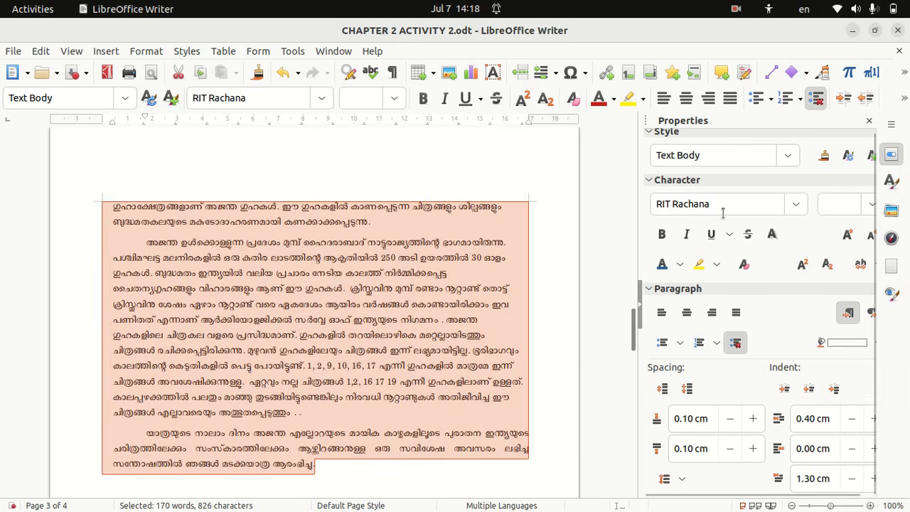
pyautogui.moveTo(720, 203); pyautogui.dragTo(647, 204)
pyautogui.press('BackSpace')
pyautogui.write('An')
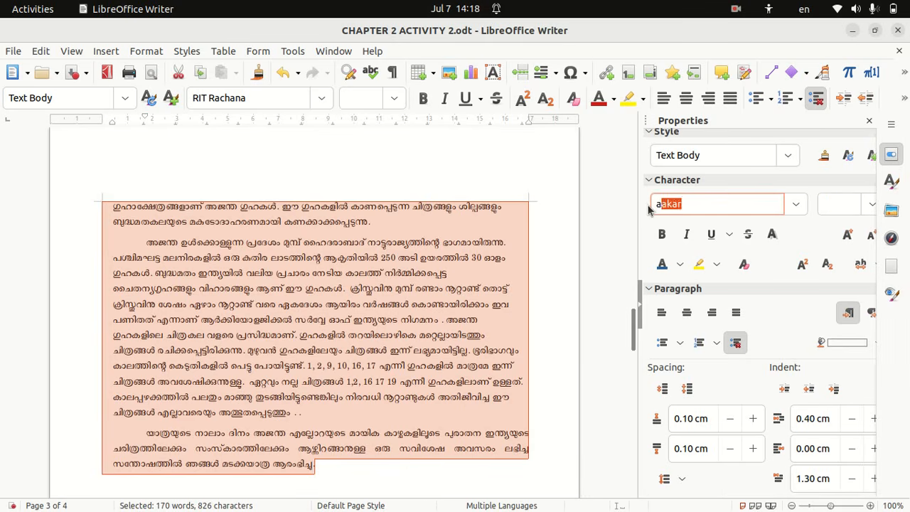
pyautogui.write('ek Malayalam Medium')
pyautogui.press('Return')
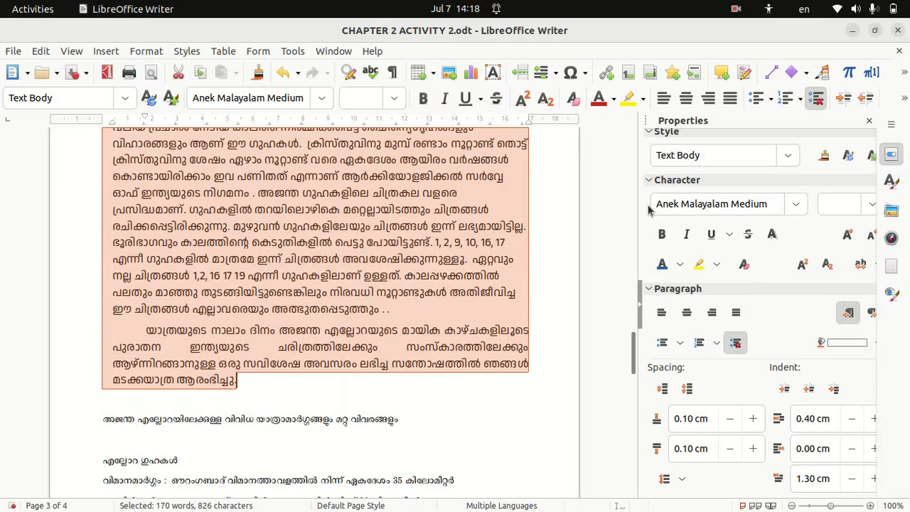
pyautogui.click(870, 205)
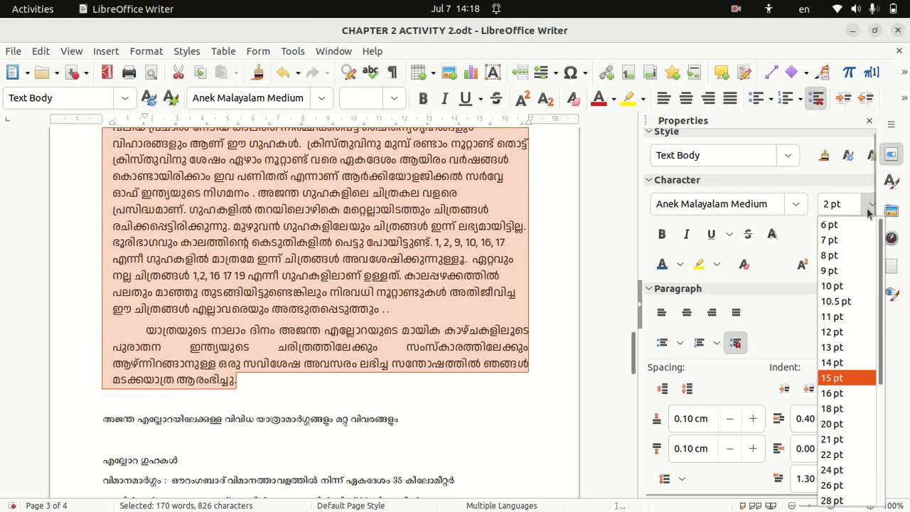
pyautogui.press('Escape')
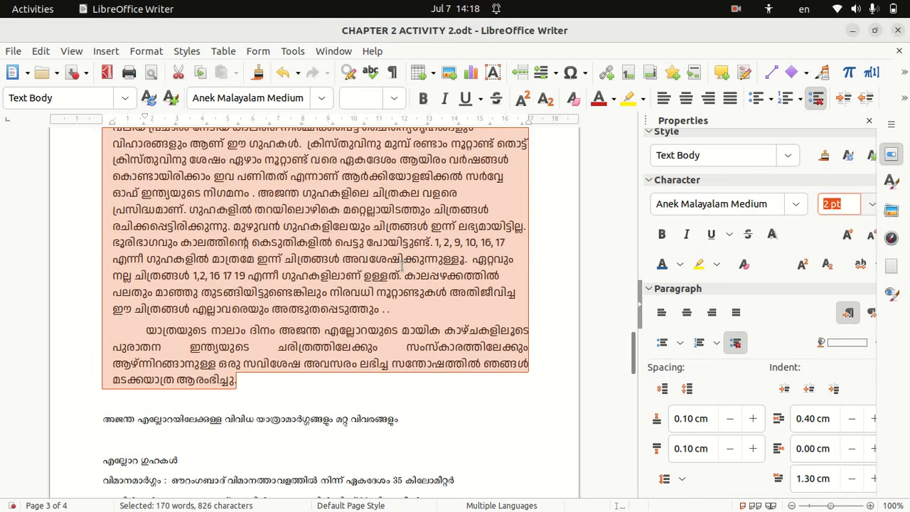
pyautogui.click(263, 381)
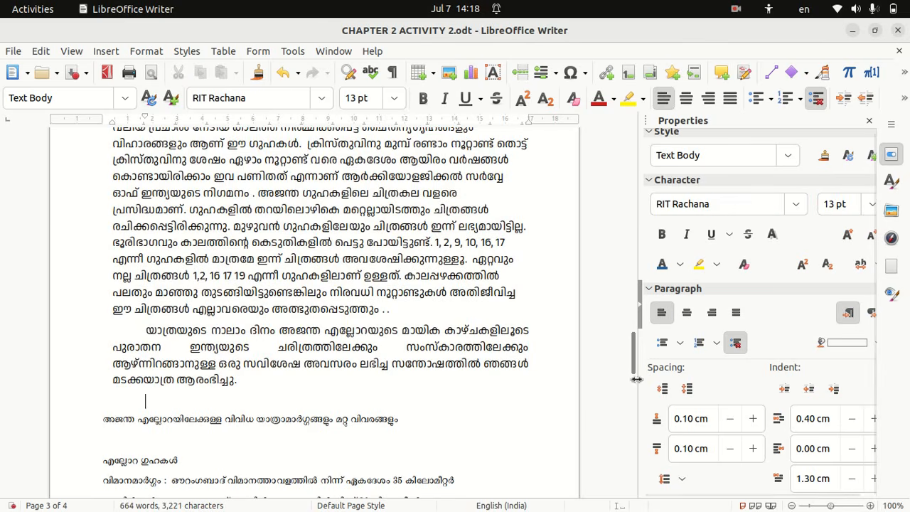
# - Reduce the first-line indent of the centered Ajanta heading to 0.00 cm
pyautogui.moveTo(635, 366); pyautogui.dragTo(640, 306)
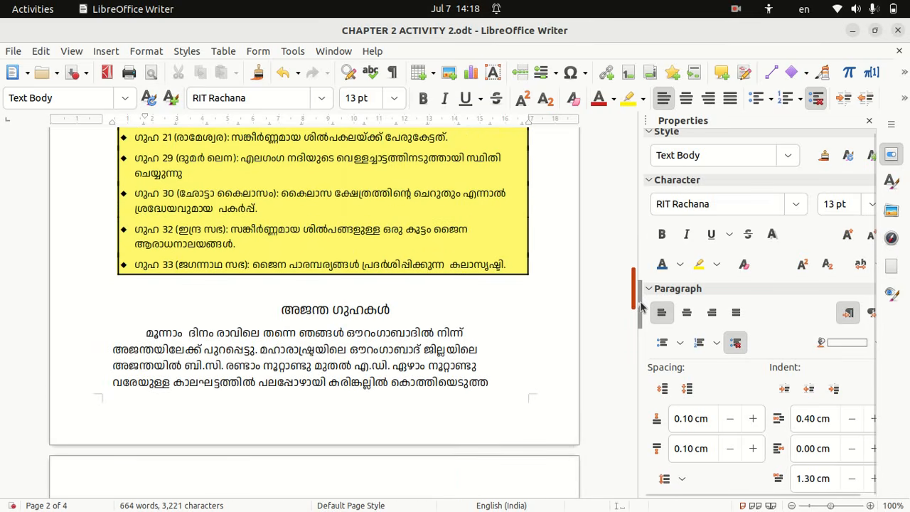
pyautogui.click(280, 307)
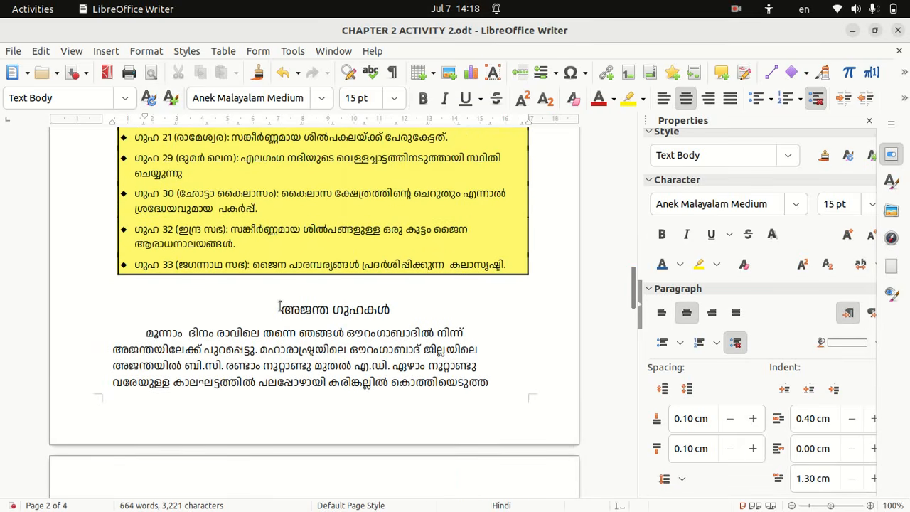
pyautogui.moveTo(280, 307); pyautogui.dragTo(422, 309)
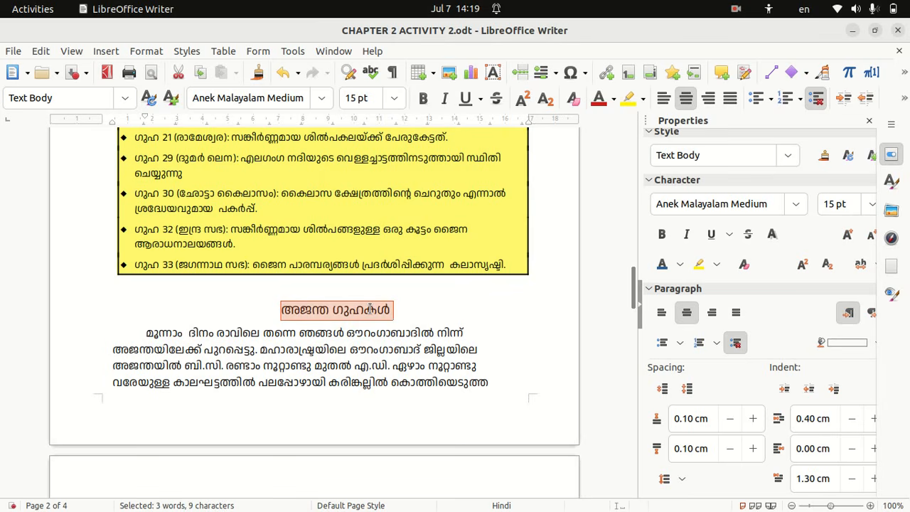
pyautogui.click(852, 483)
pyautogui.click(852, 483)
pyautogui.click(852, 483)
pyautogui.click(852, 483)
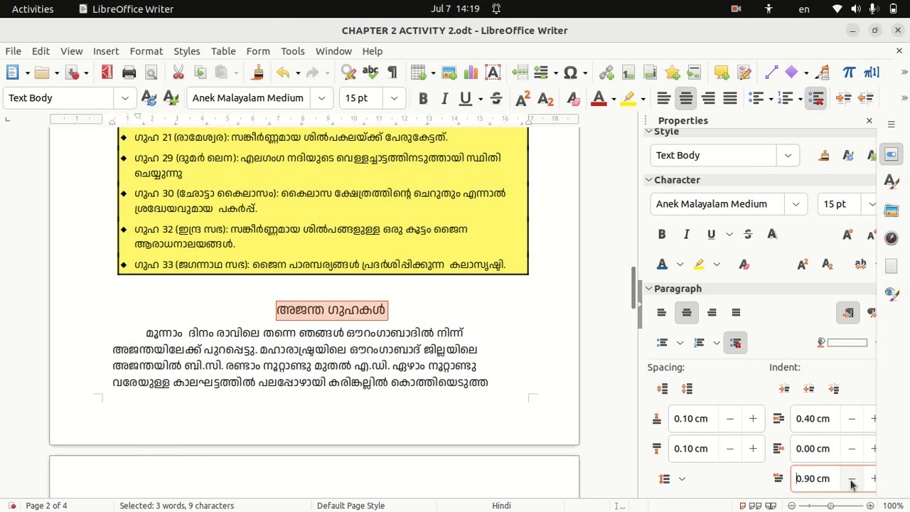
pyautogui.click(852, 484)
pyautogui.click(852, 483)
pyautogui.click(852, 483)
pyautogui.click(852, 484)
pyautogui.click(852, 483)
pyautogui.click(852, 483)
pyautogui.click(852, 483)
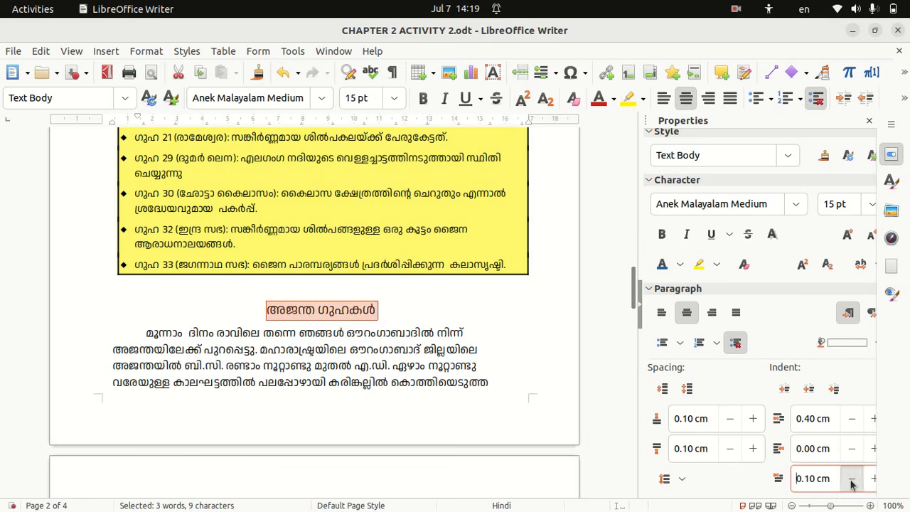
pyautogui.click(852, 483)
pyautogui.click(852, 483)
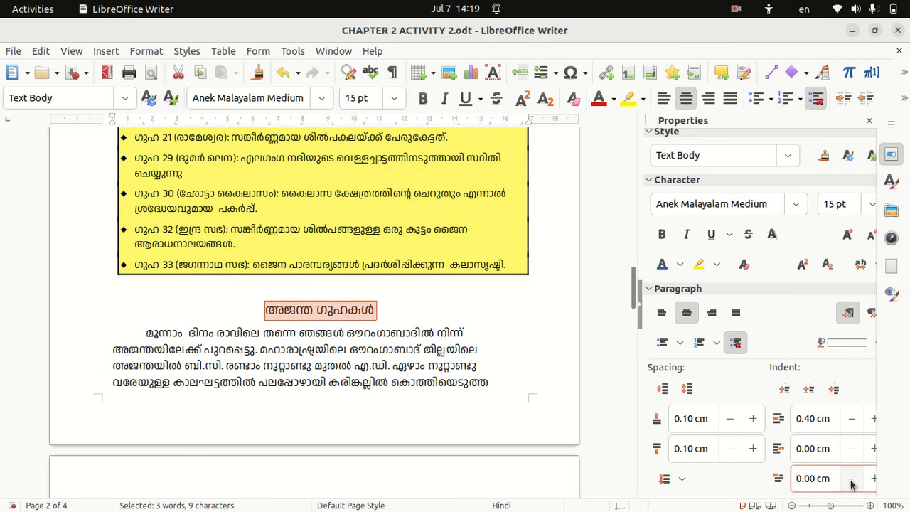
pyautogui.click(261, 312)
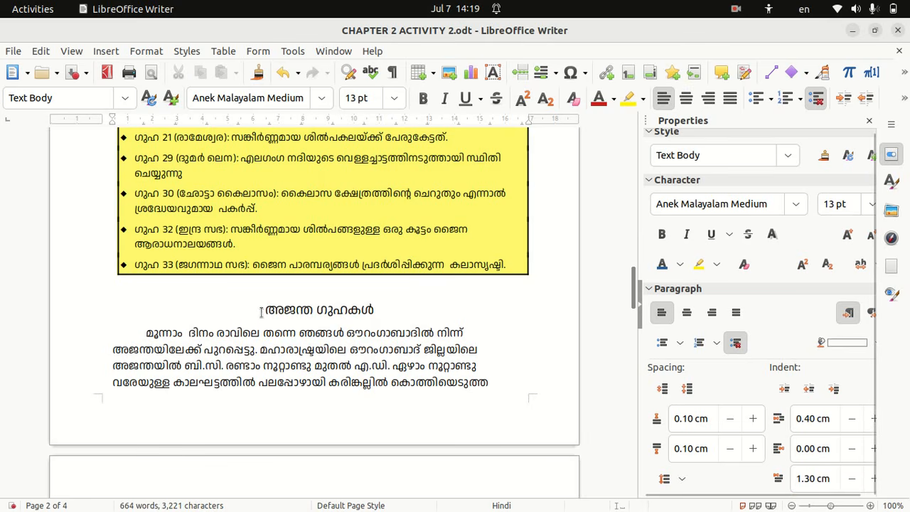
pyautogui.moveTo(263, 311); pyautogui.dragTo(391, 310)
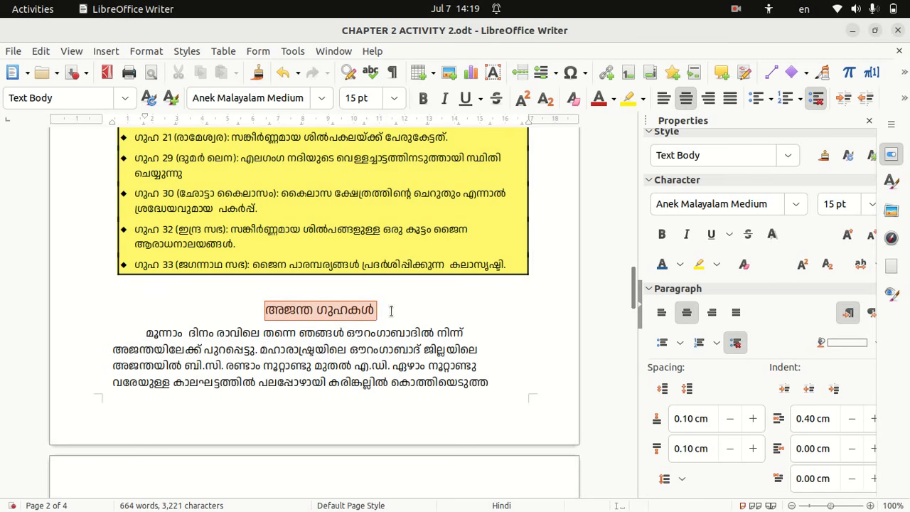
# - Justify the Ajanta body paragraphs below the heading and set their line spacing to 1.15
pyautogui.click(176, 335)
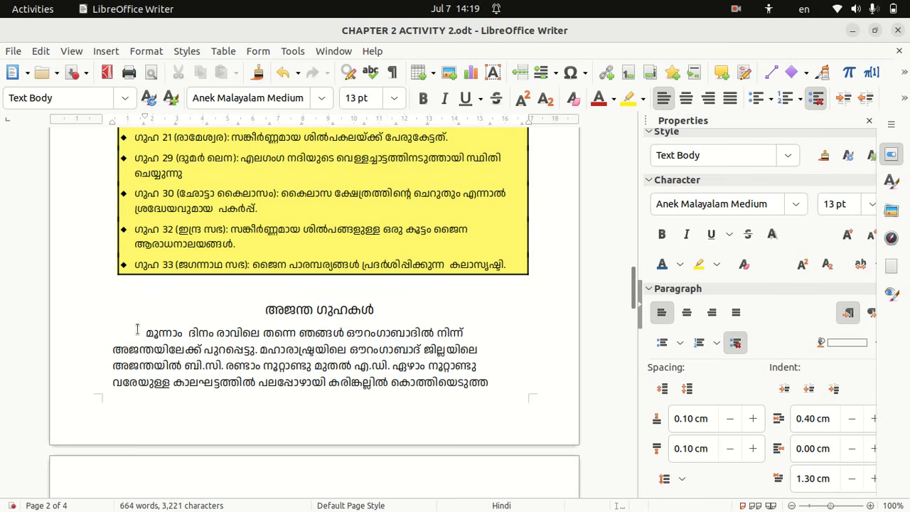
pyautogui.moveTo(138, 329); pyautogui.dragTo(271, 481)
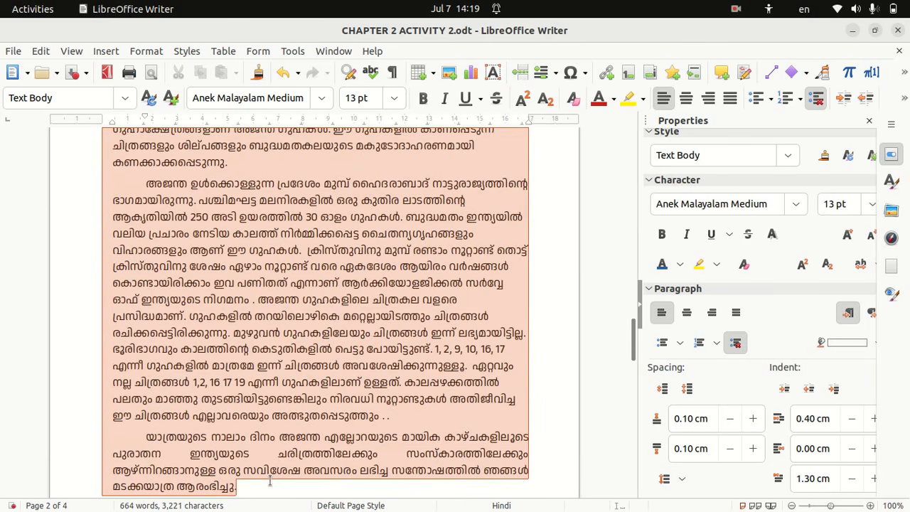
pyautogui.click(734, 312)
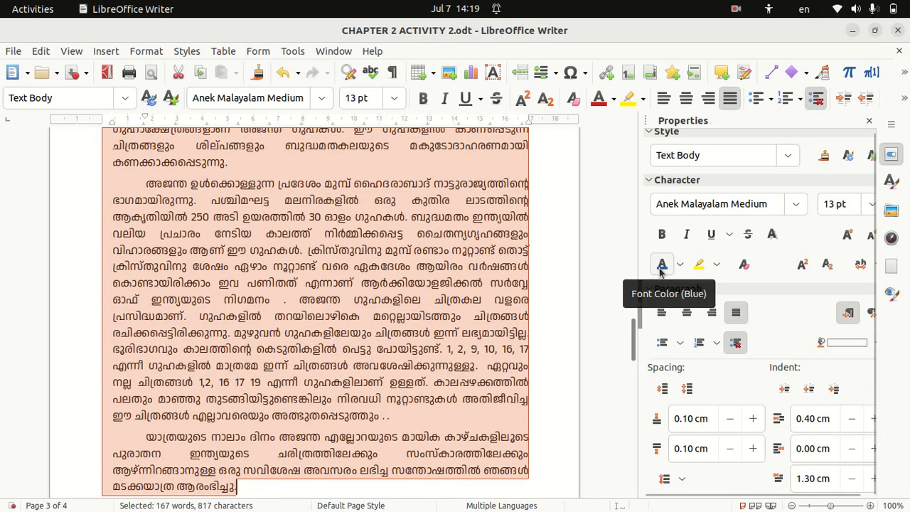
pyautogui.click(682, 477)
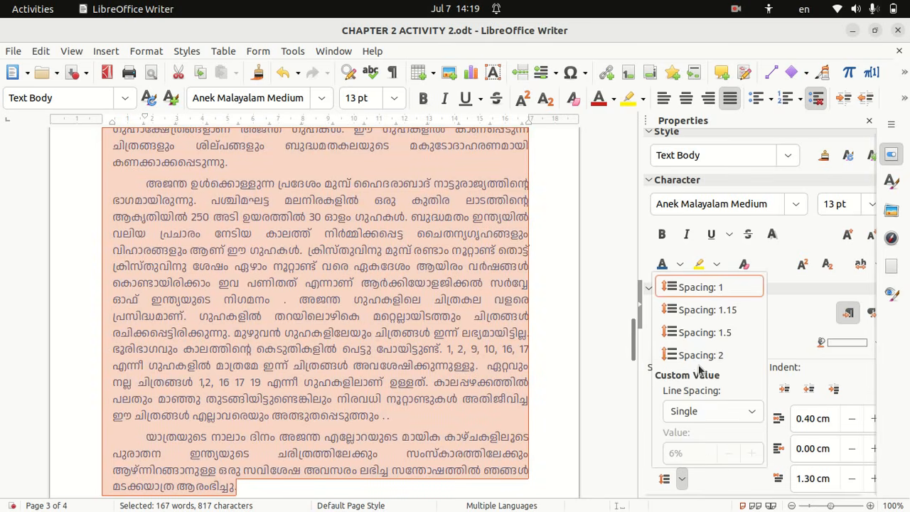
pyautogui.click(708, 317)
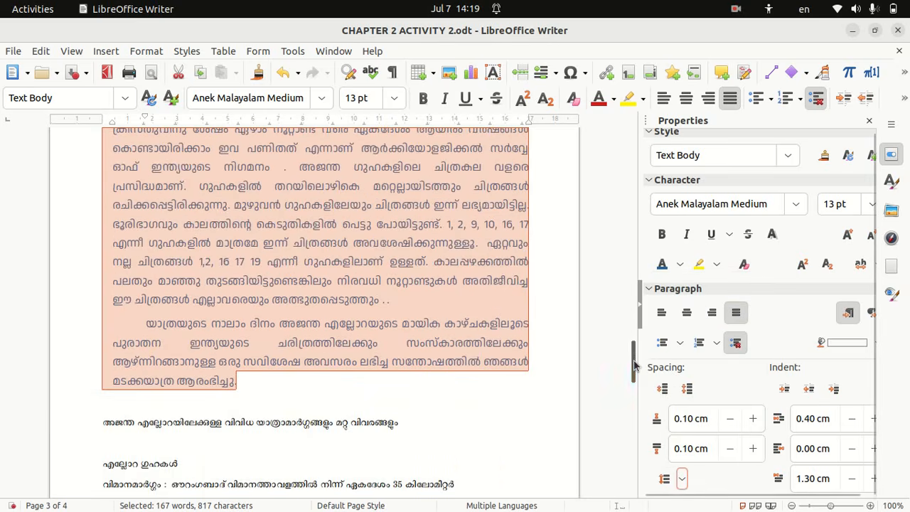
pyautogui.moveTo(631, 363); pyautogui.dragTo(636, 311)
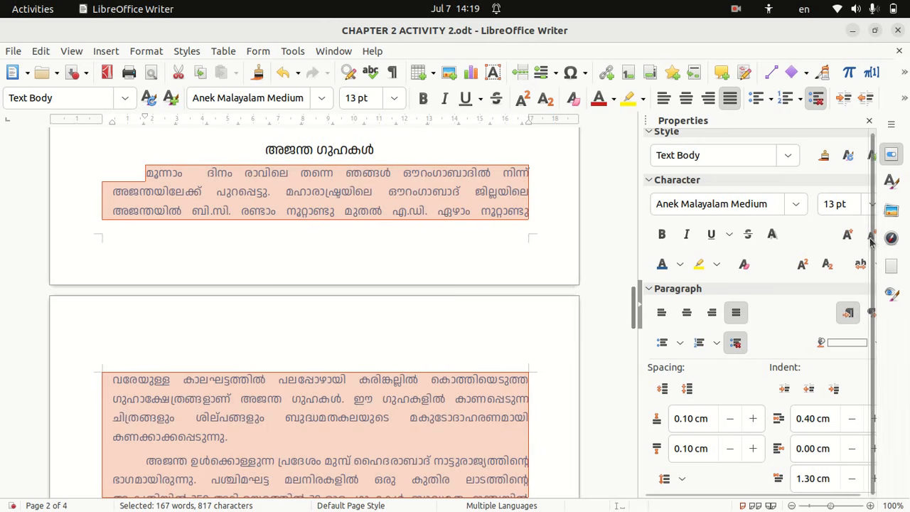
# - Set the font size of the selected body paragraphs under the "അജന്ത ഗുഹകൾ" heading to 12 pt
pyautogui.click(865, 206)
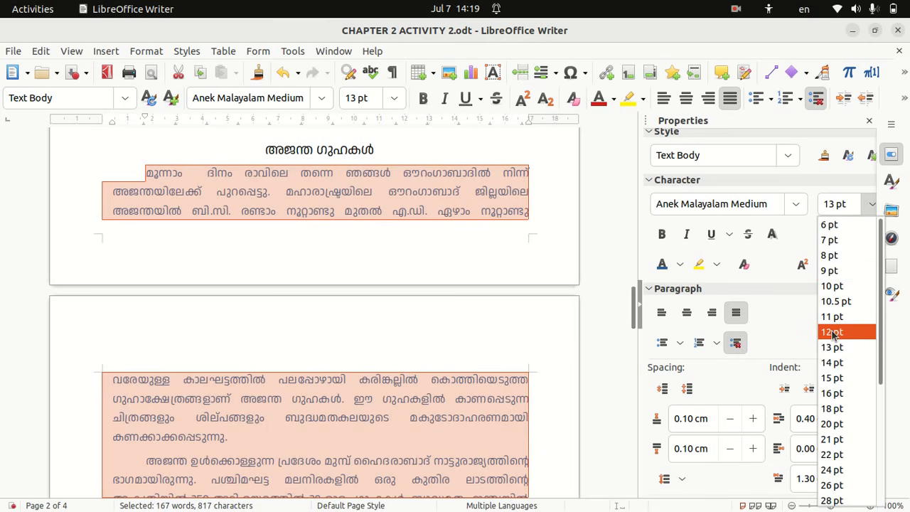
pyautogui.click(833, 330)
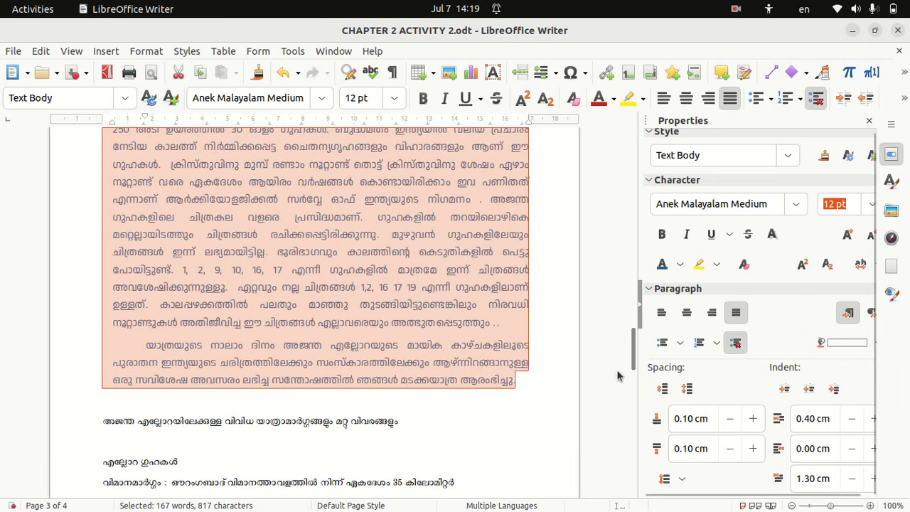
# - Set the line spacing of the body paragraphs under the "എല്ലോറ ഗുഹകൾ" heading to 1.15
pyautogui.moveTo(631, 356); pyautogui.dragTo(635, 228)
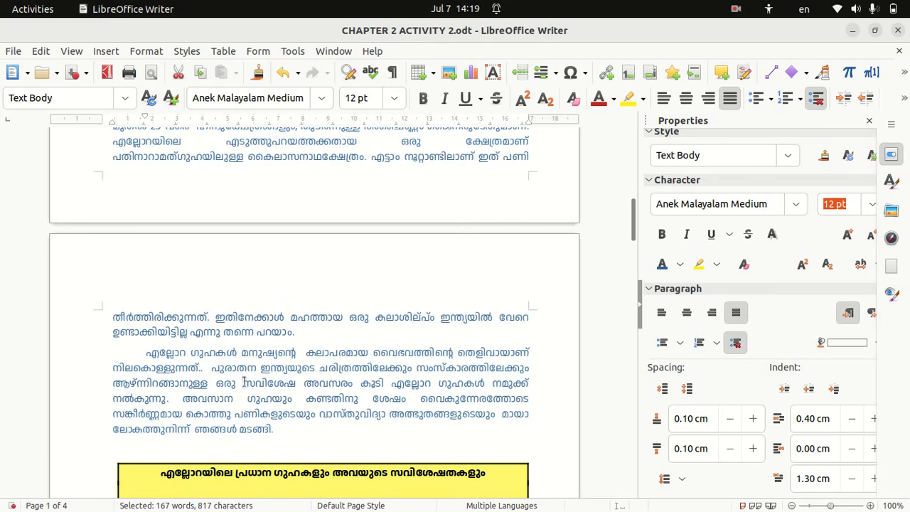
pyautogui.click(236, 392)
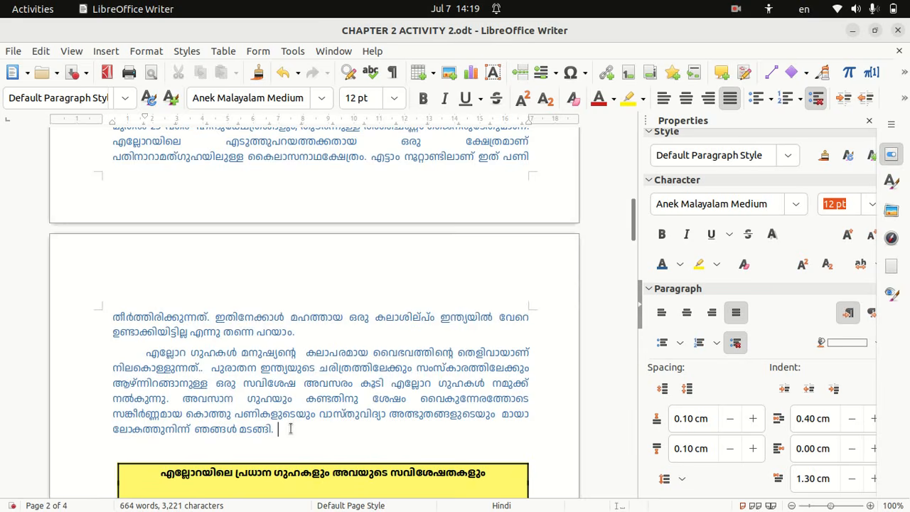
pyautogui.moveTo(290, 428); pyautogui.dragTo(131, 324)
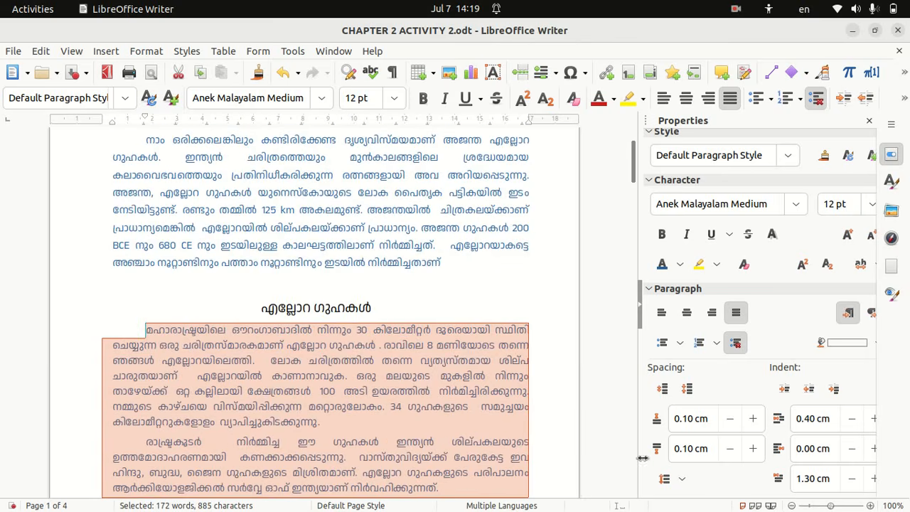
pyautogui.click(683, 480)
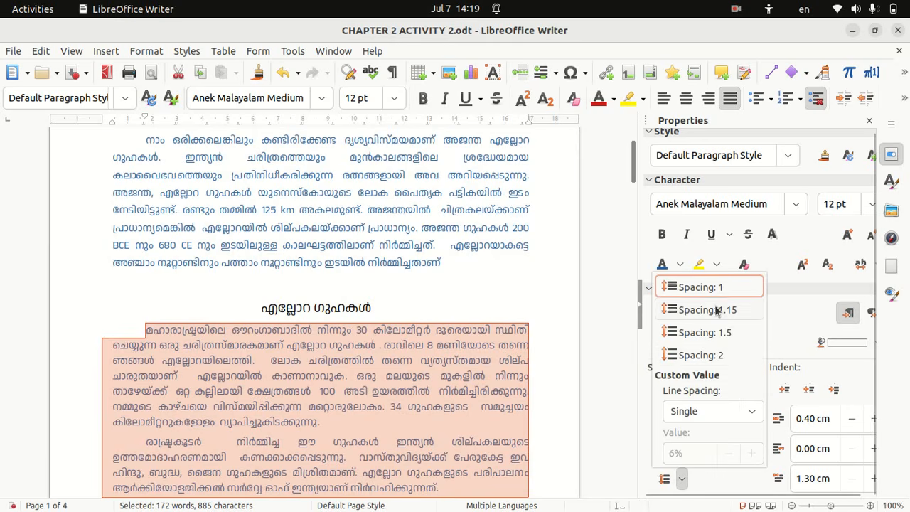
pyautogui.click(675, 308)
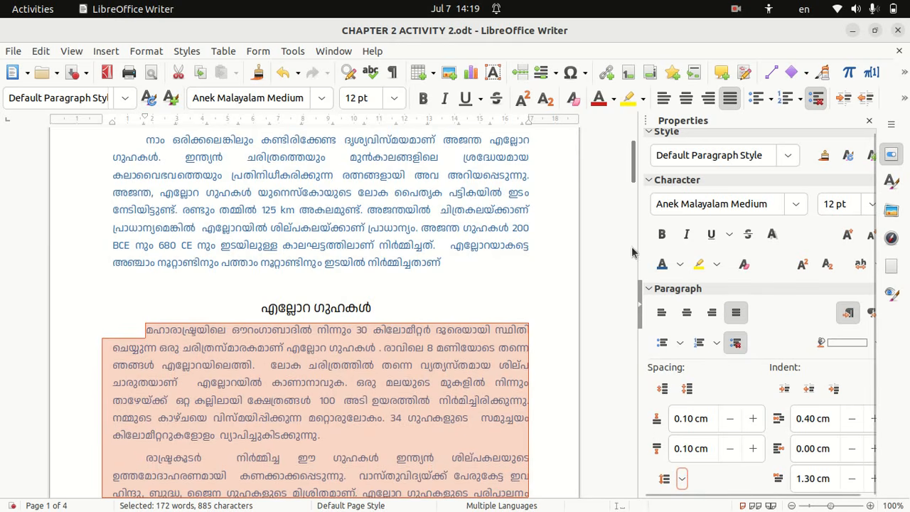
# - Insert blank lines before the "അജന്ത ഗുഹകൾ" heading to move it onto the next page above its paragraphs
pyautogui.scroll(-5, 639, 213)
pyautogui.moveTo(639, 213); pyautogui.dragTo(649, 316)
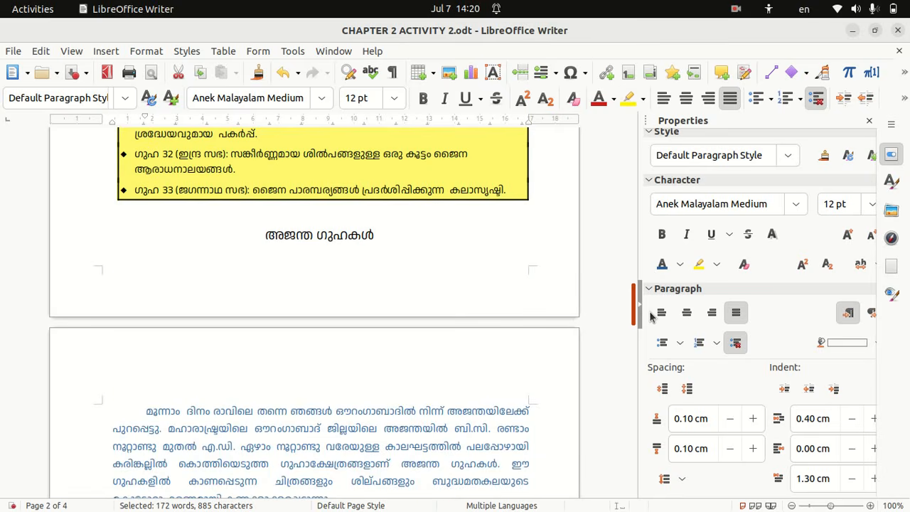
pyautogui.click(258, 220)
pyautogui.press('Return')
pyautogui.press('Return')
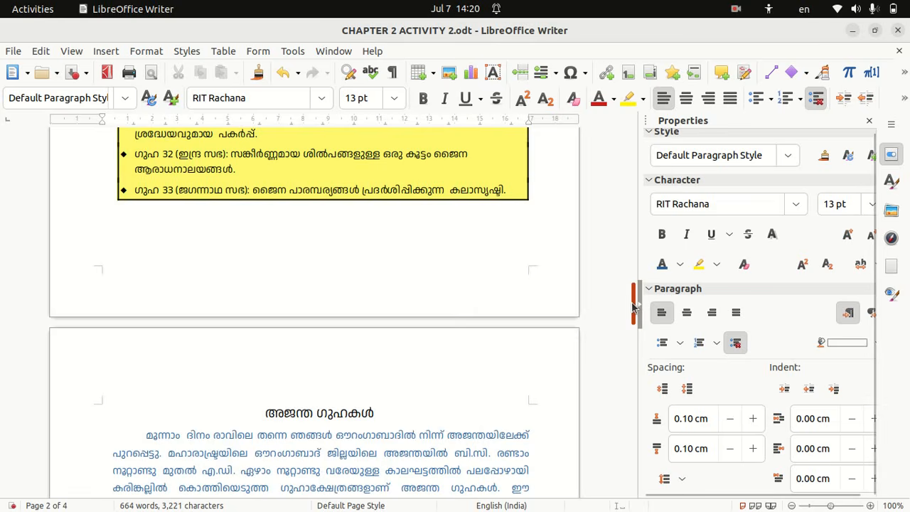
# - Switch to the reference document ajanta.pdf, examine the travel information table on page 4, and return to Writer
pyautogui.moveTo(633, 306); pyautogui.dragTo(636, 384)
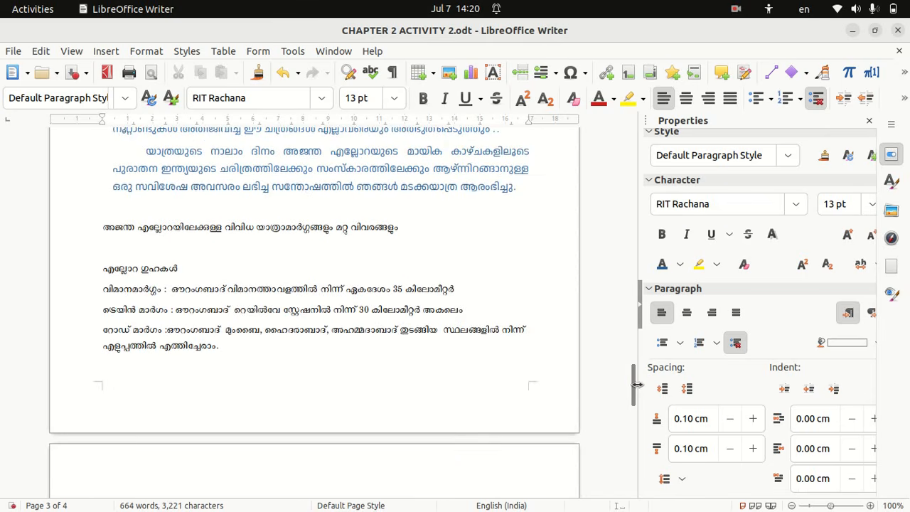
pyautogui.press('super')
pyautogui.click(372, 335)
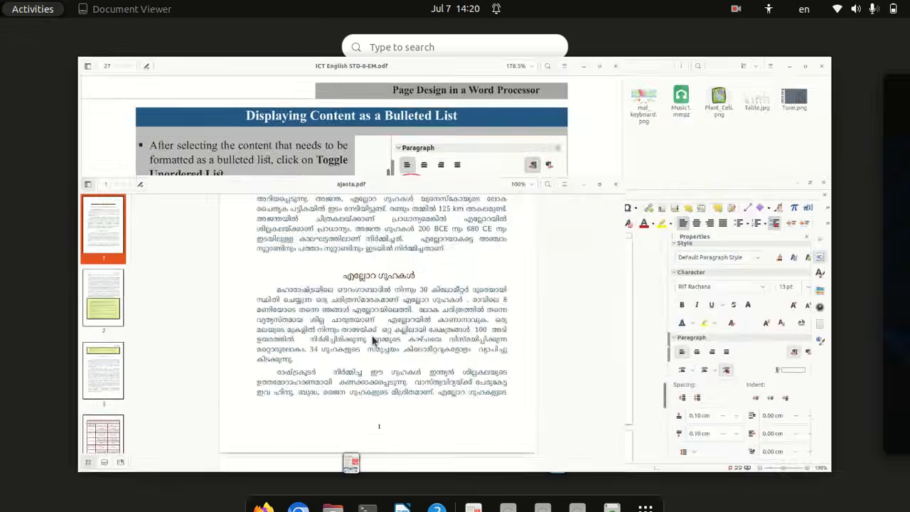
pyautogui.scroll(-15, 371, 341)
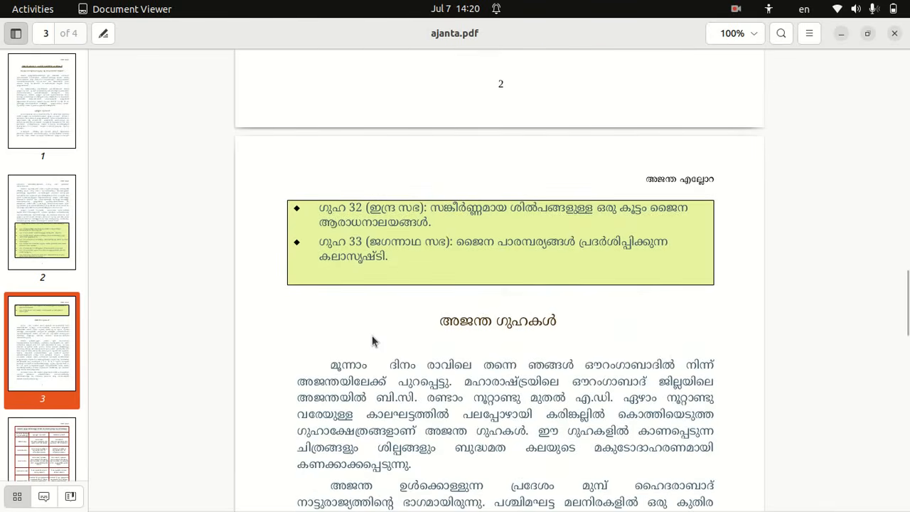
pyautogui.scroll(-20, 372, 341)
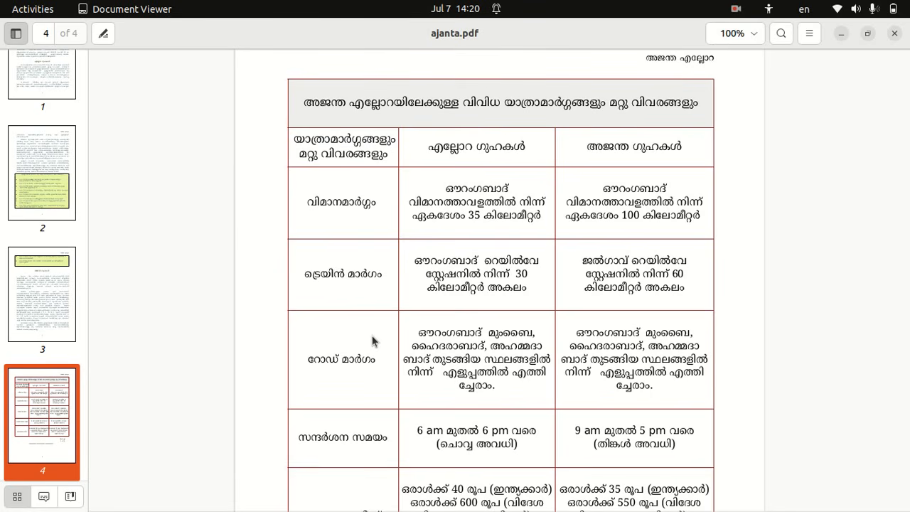
pyautogui.click(835, 37)
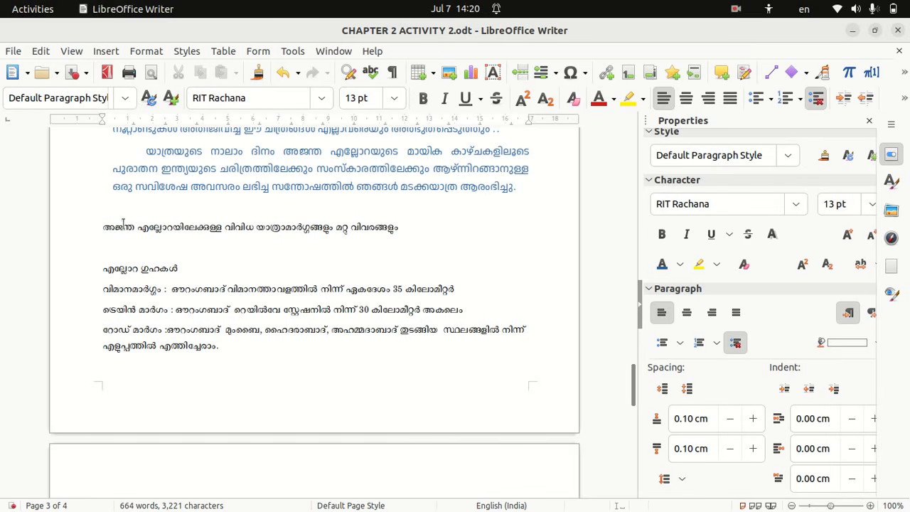
# - Insert blank lines before the travel routes heading to push it onto a new page, leaving space above it
pyautogui.click(105, 217)
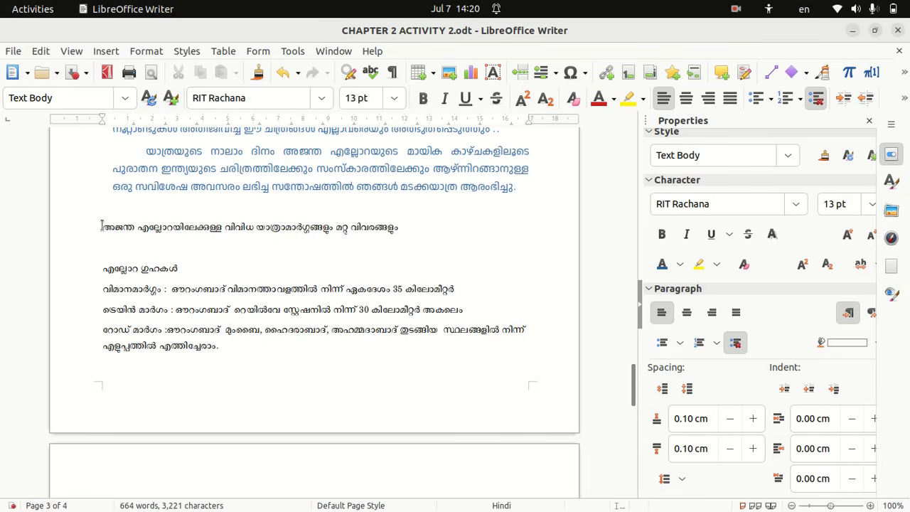
pyautogui.press('Return')
pyautogui.press('Return')
pyautogui.press('Return')
pyautogui.press('Return')
pyautogui.press('Return')
pyautogui.press('Return')
pyautogui.press('Return')
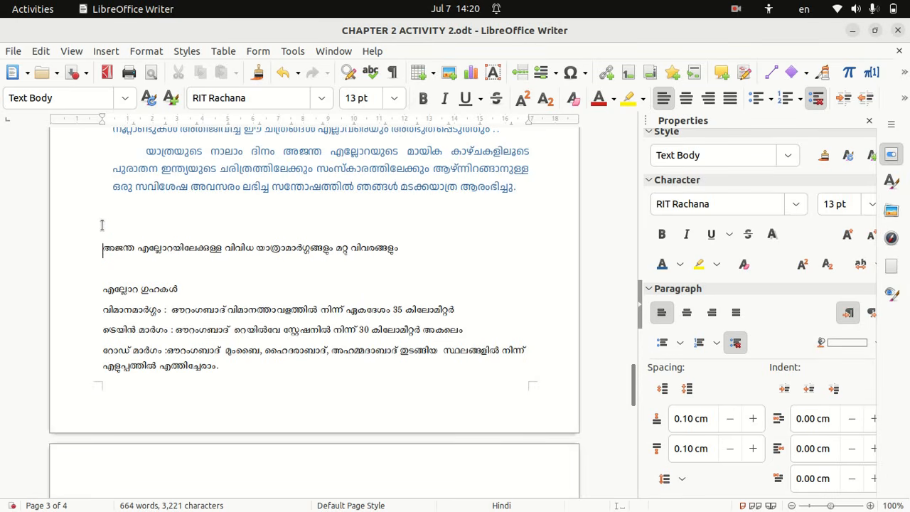
pyautogui.press('Return')
pyautogui.press('Return')
pyautogui.press('Return')
pyautogui.press('Return')
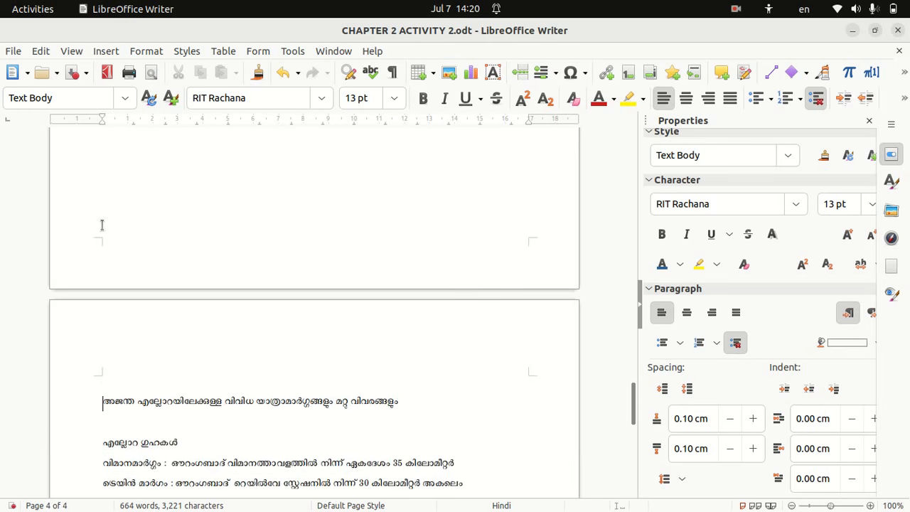
pyautogui.click(101, 386)
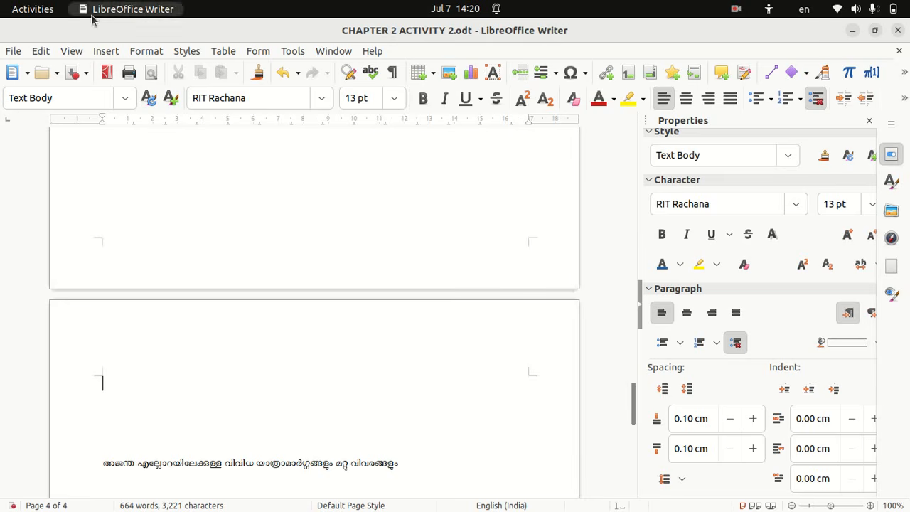
pyautogui.click(223, 51)
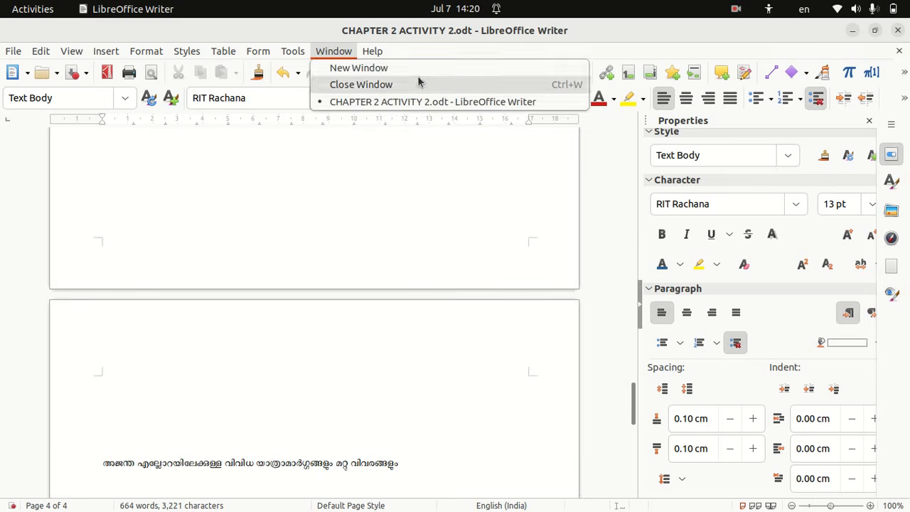
pyautogui.click(380, 214)
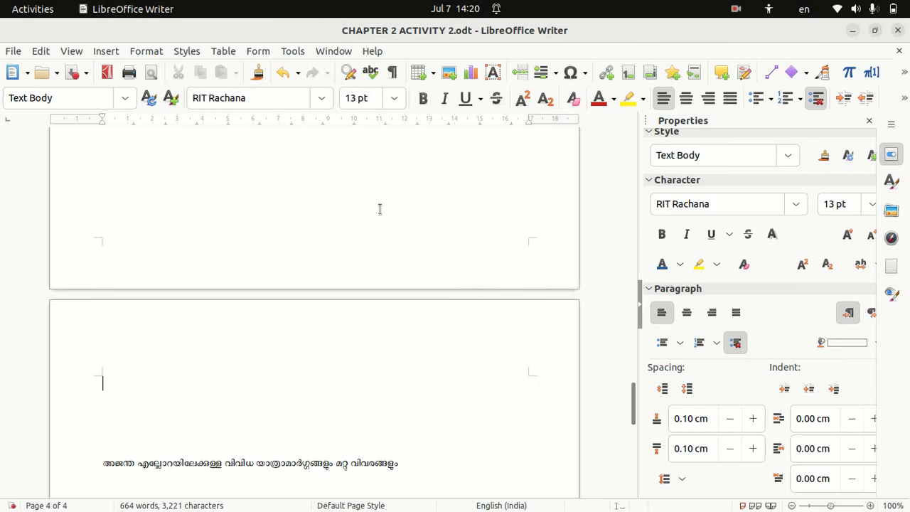
pyautogui.click(433, 75)
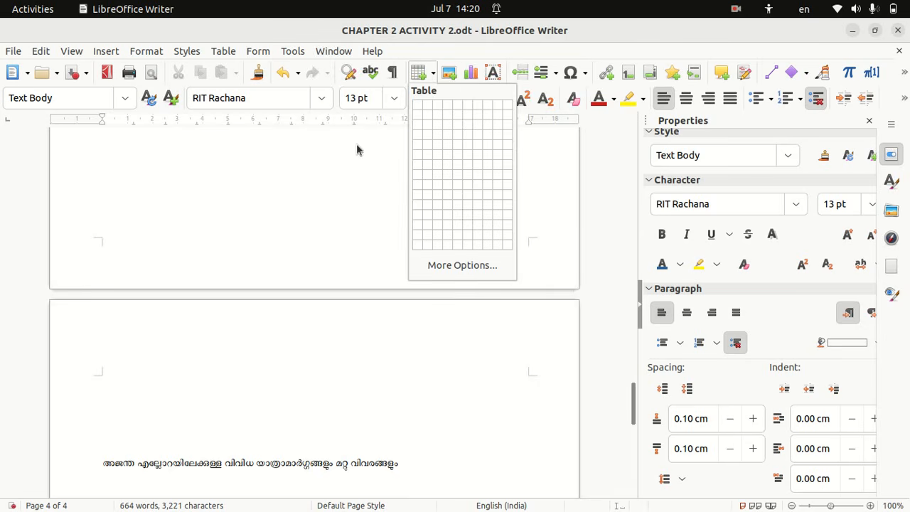
pyautogui.click(264, 164)
# - Insert a table with 3 columns and 6 rows above the travel routes heading
pyautogui.click(222, 51)
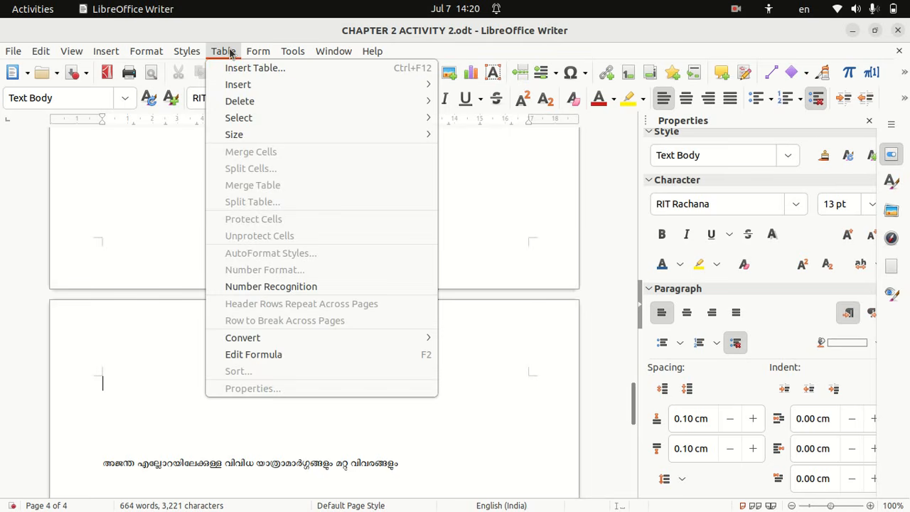
pyautogui.click(240, 66)
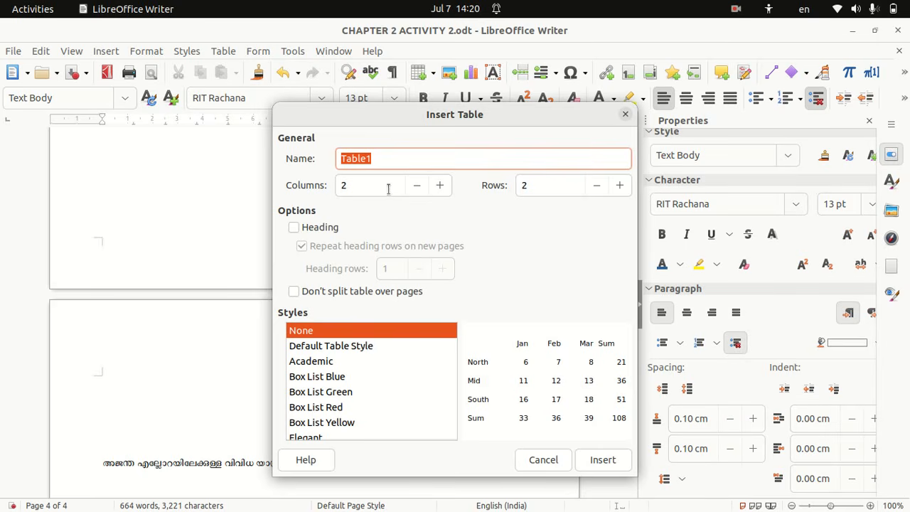
pyautogui.click(351, 185)
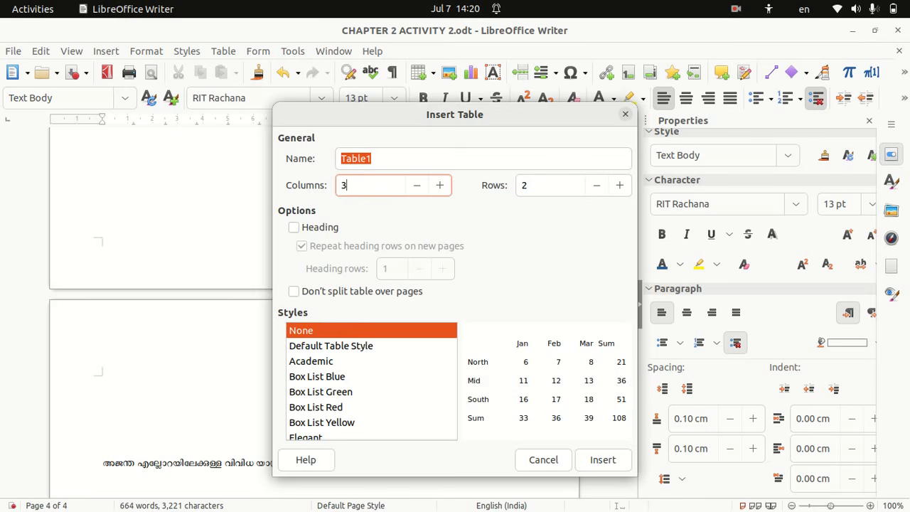
pyautogui.click(521, 185)
pyautogui.press('Delete')
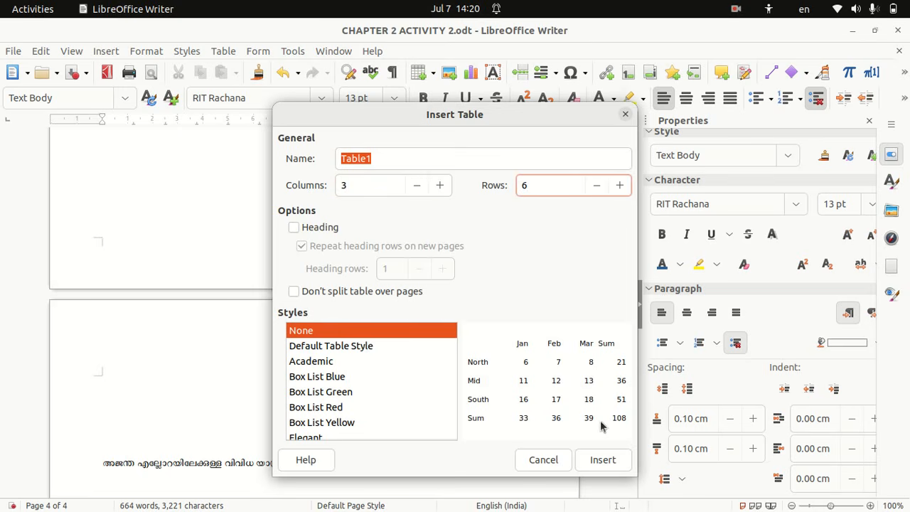
pyautogui.click(603, 460)
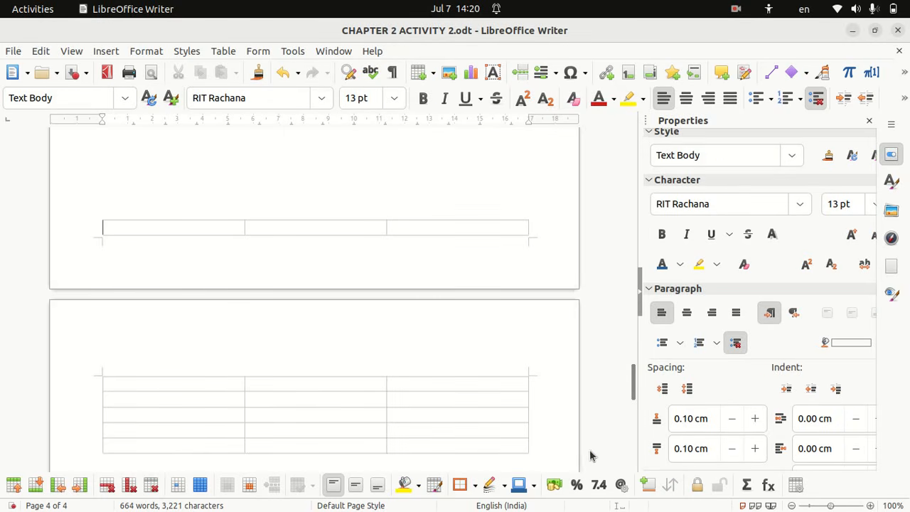
# - Add a blank line above the table so that all its rows sit together on the last page
pyautogui.click(145, 201)
pyautogui.press('Return')
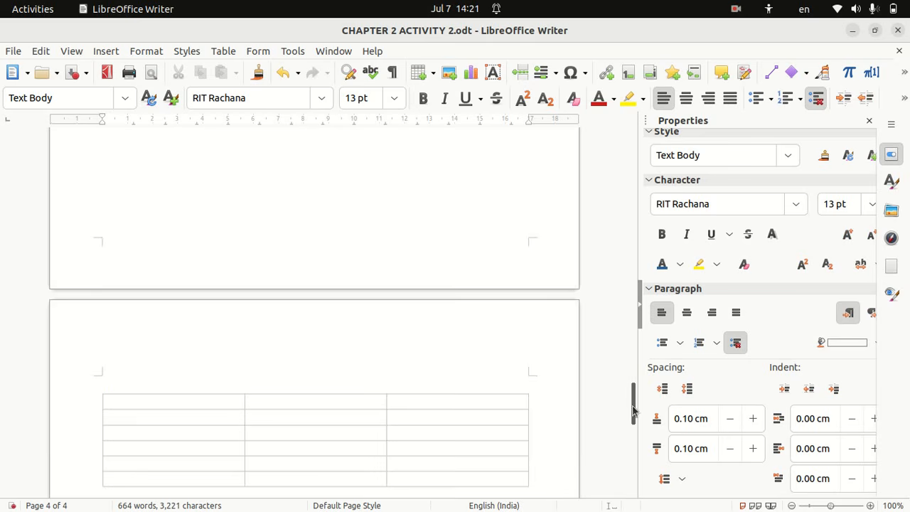
pyautogui.moveTo(631, 404); pyautogui.dragTo(639, 425)
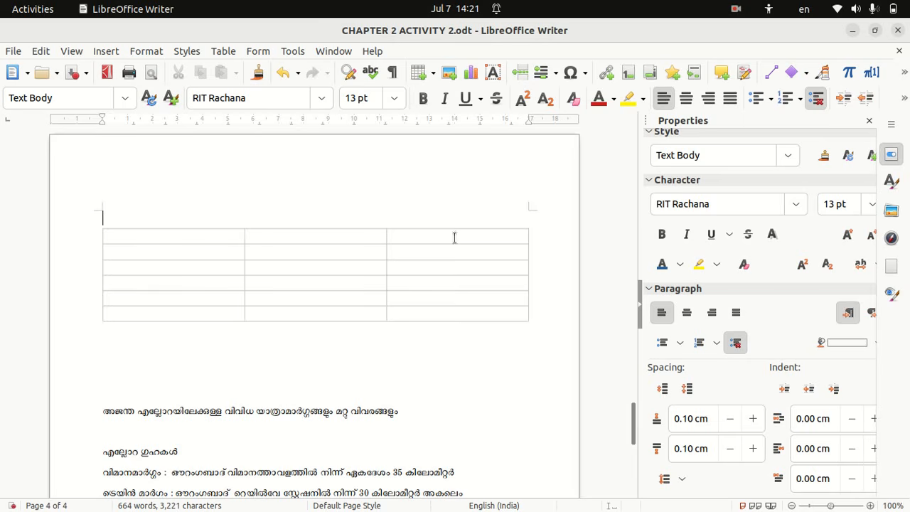
# - Merge the three cells of the table's first row into one cell
pyautogui.moveTo(457, 235); pyautogui.dragTo(377, 233)
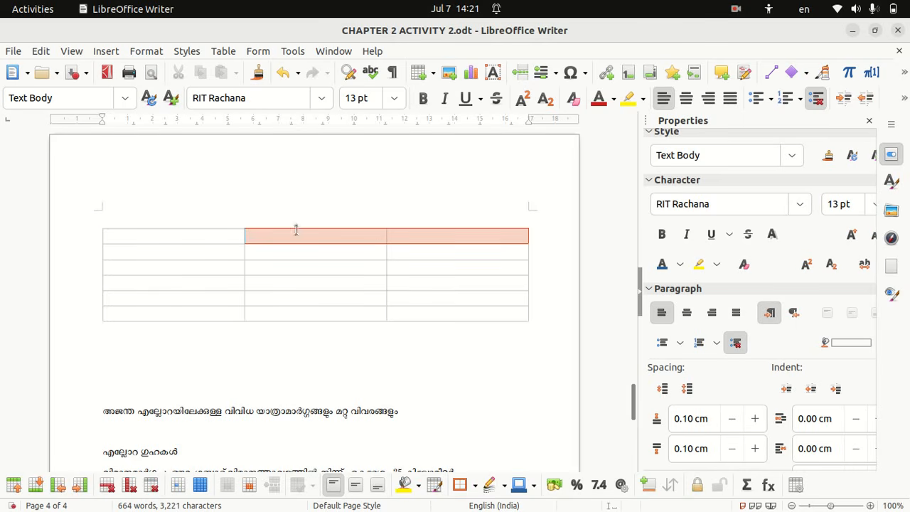
pyautogui.moveTo(296, 229); pyautogui.dragTo(207, 231)
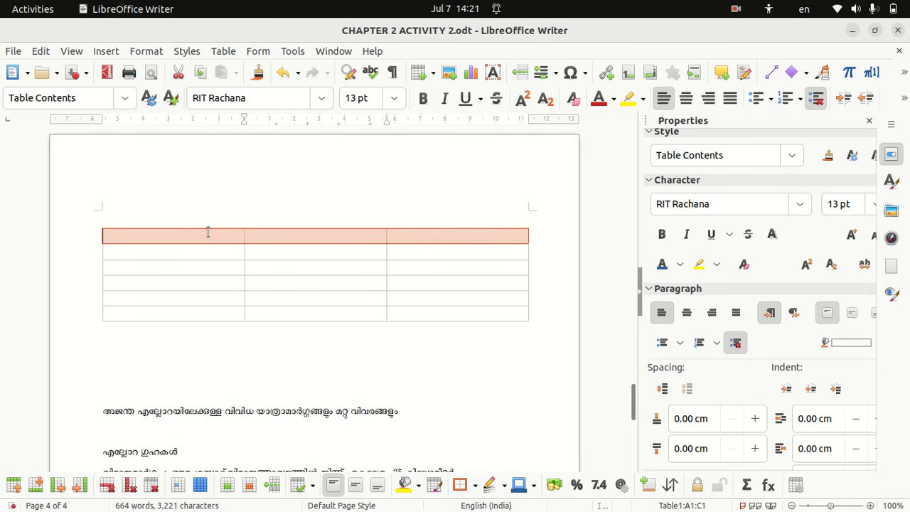
pyautogui.rightClick(208, 233)
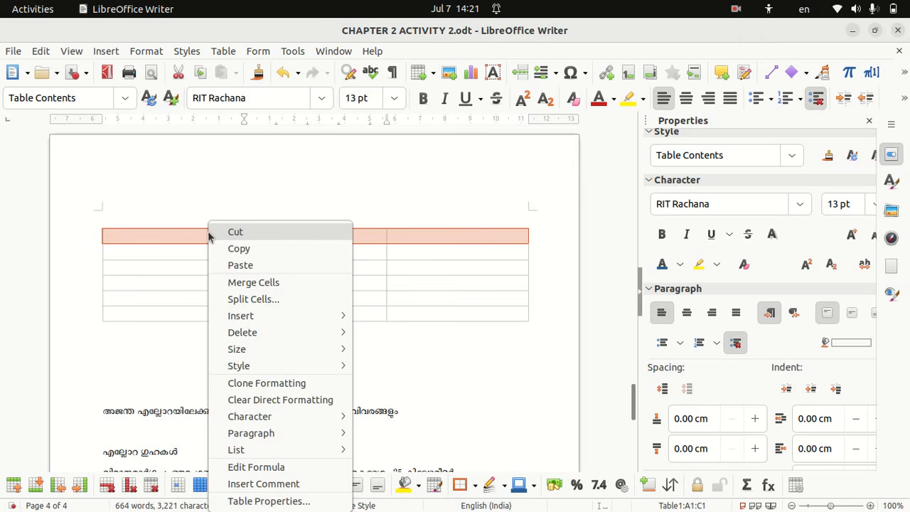
pyautogui.click(240, 282)
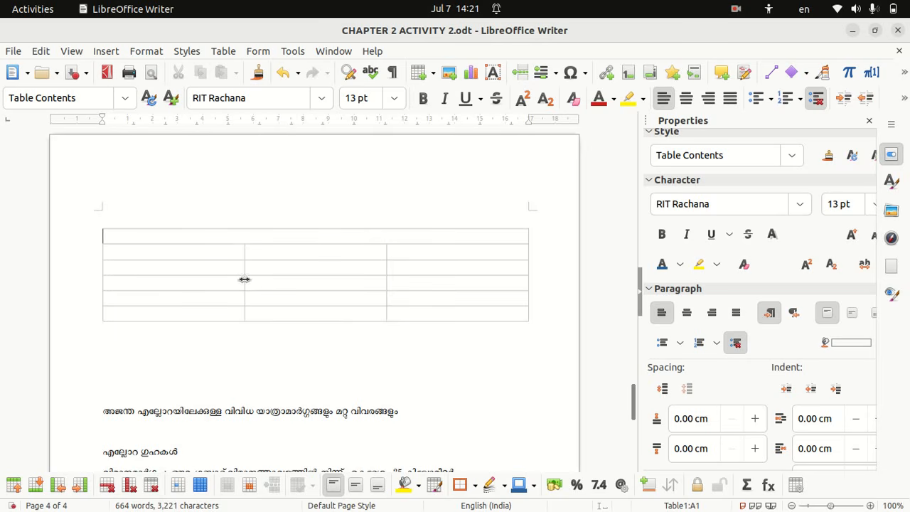
# - Move the heading "അജന്ത എല്ലോറയിലേക്കുള്ള വിവിധ യാത്രാമാർഗ്ഗങ്ങളും മറ്റു വിവരങ്ങളും" from below the table into its merged first row
pyautogui.moveTo(406, 412); pyautogui.dragTo(103, 402)
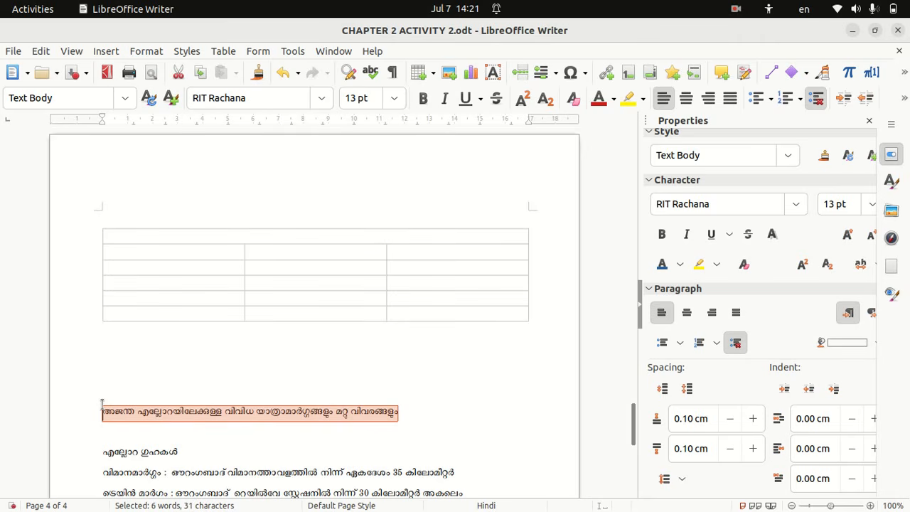
pyautogui.hotkey('ctrl', 'x')
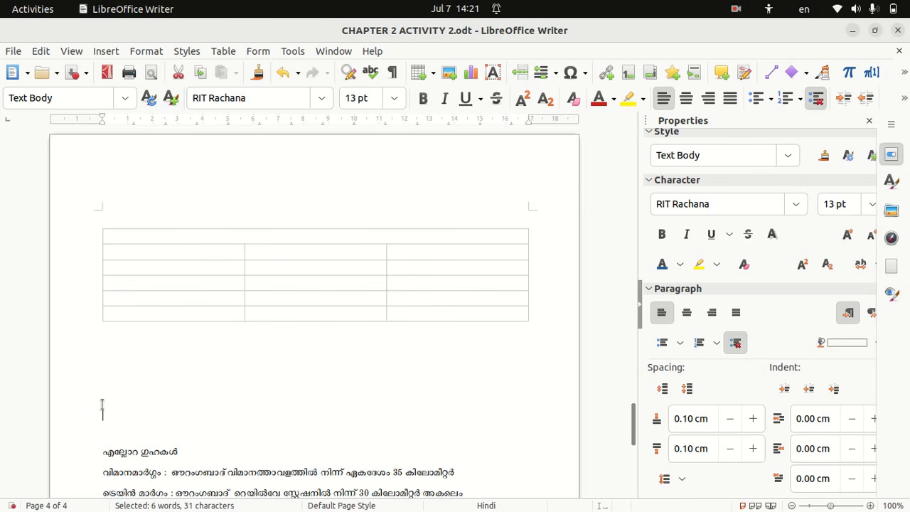
pyautogui.click(153, 233)
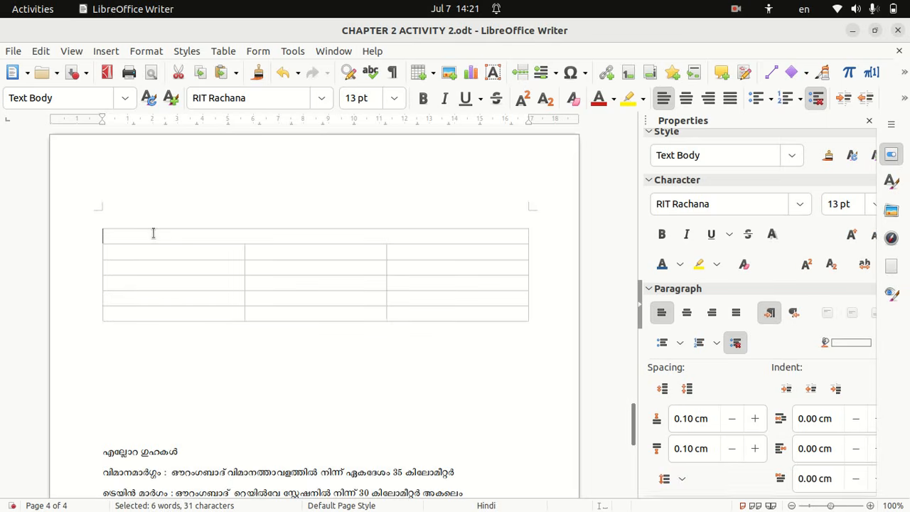
pyautogui.hotkey('ctrl', 'v')
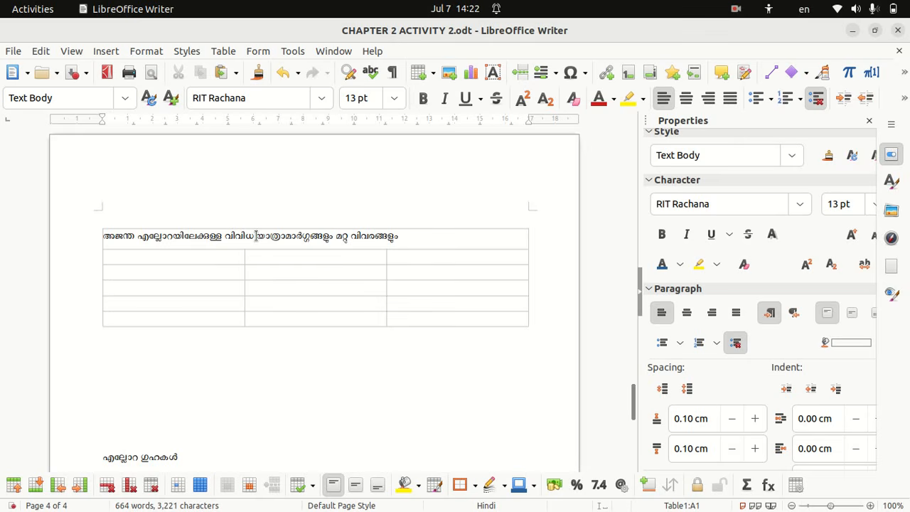
# - Copy "യാത്രാമാർഗ്ഗങ്ങളും മറ്റു വിവരങ്ങളും" from the table's title row into the first cell of the second row
pyautogui.moveTo(256, 237); pyautogui.dragTo(403, 235)
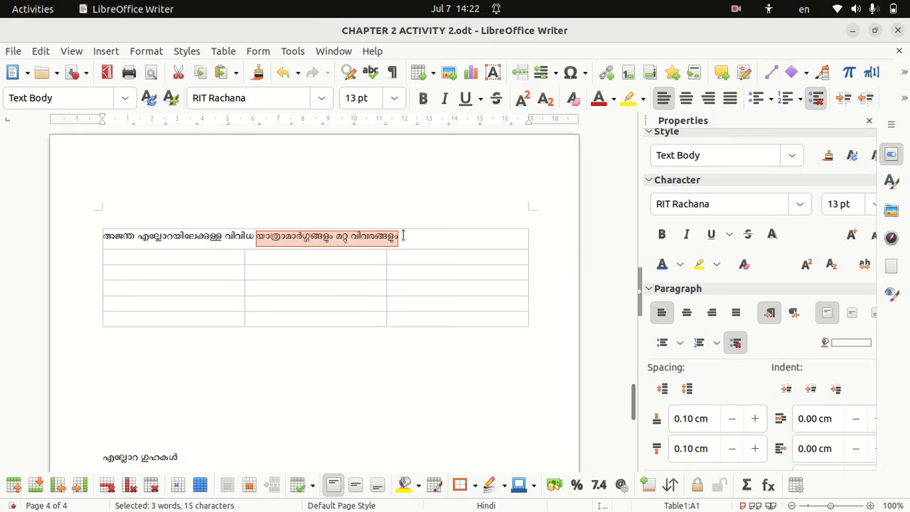
pyautogui.click(213, 259)
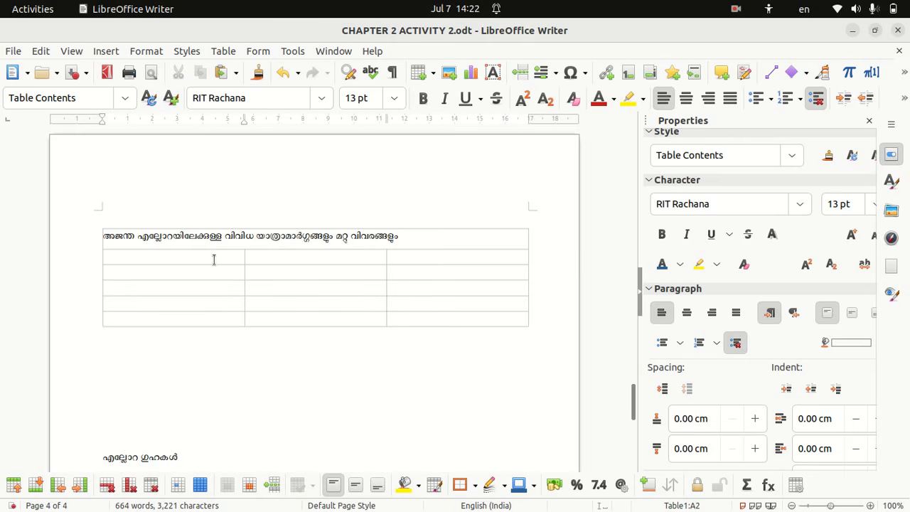
pyautogui.hotkey('ctrl', 'v')
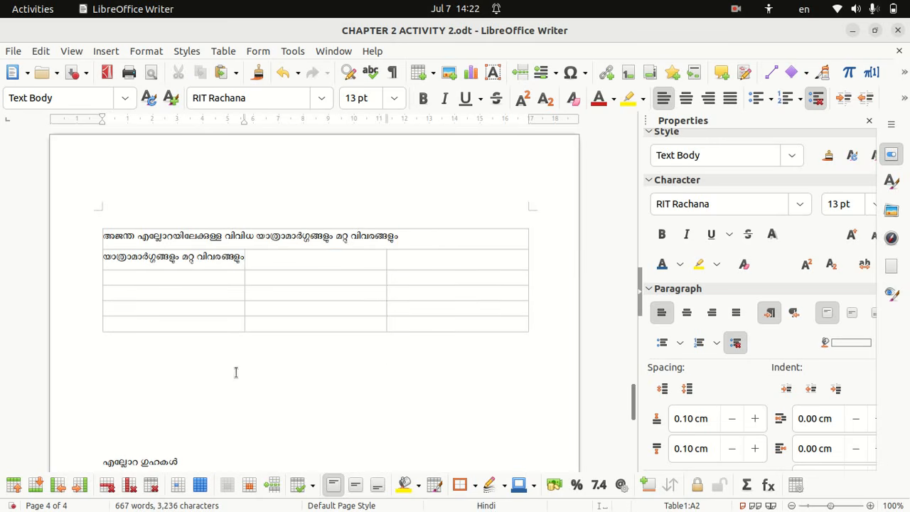
# - Select the whole "എല്ലോറ ഗുഹകൾ" line in the text below the table, trying single-word and whole-line selection
pyautogui.moveTo(632, 402); pyautogui.dragTo(632, 413)
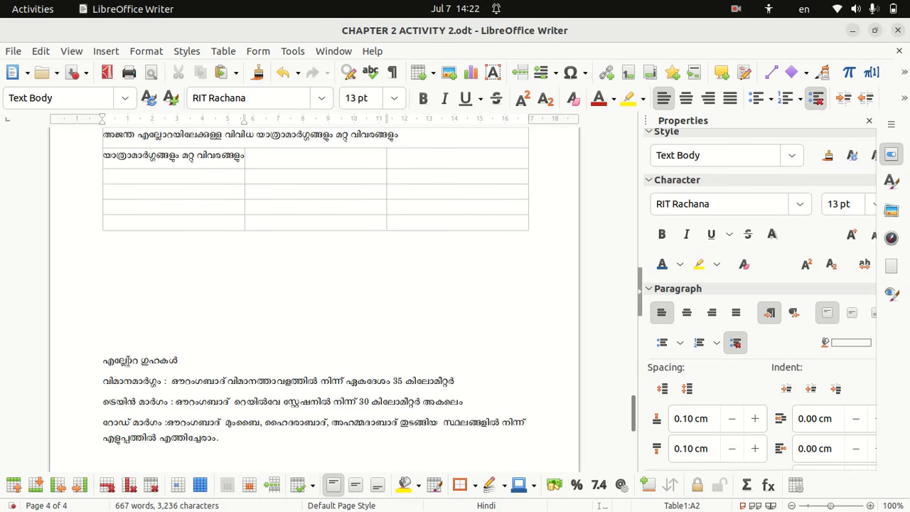
pyautogui.click(130, 361)
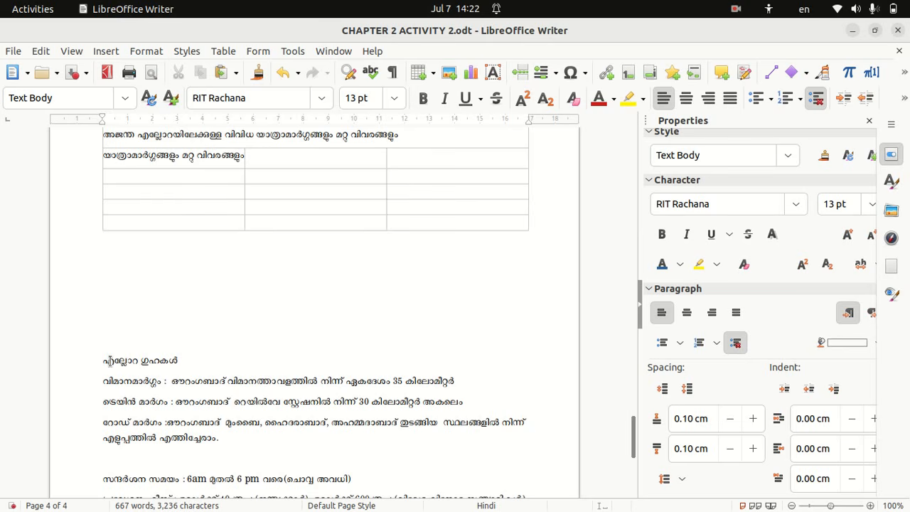
pyautogui.doubleClick(111, 361)
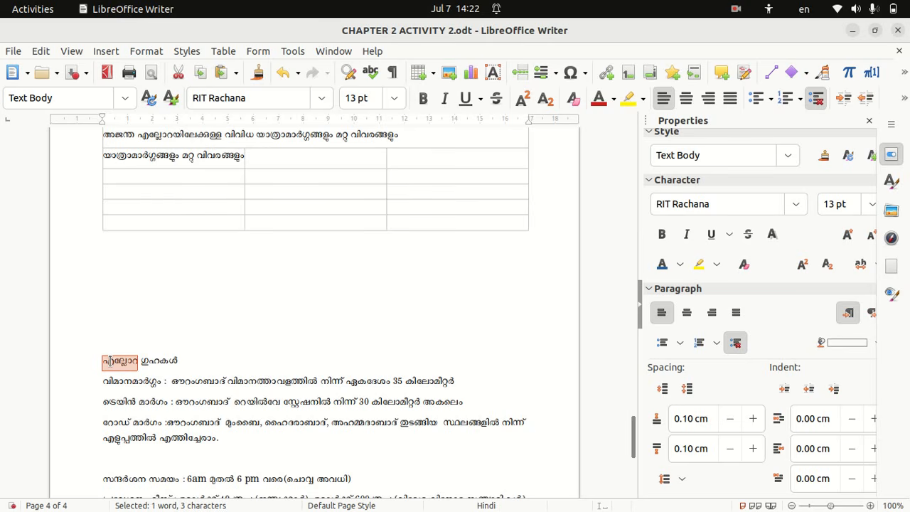
pyautogui.click(234, 349)
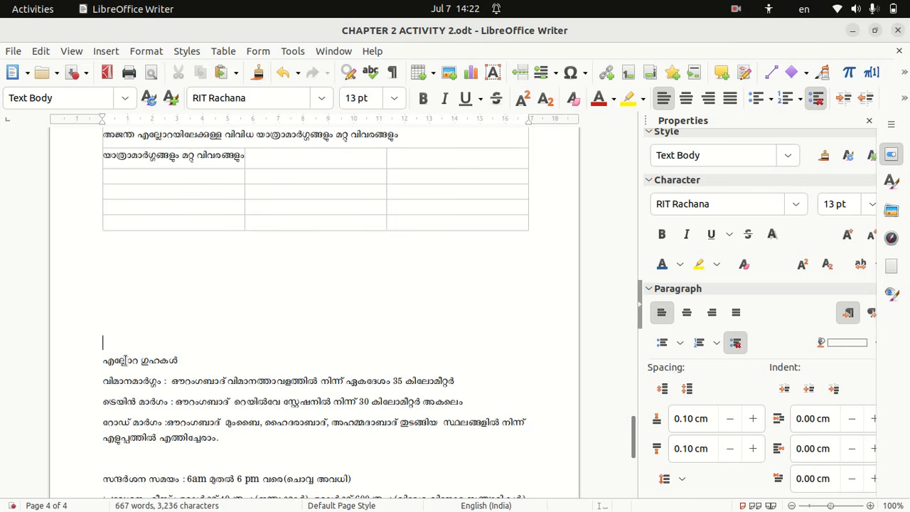
pyautogui.click(125, 360)
pyautogui.tripleClick(125, 360)
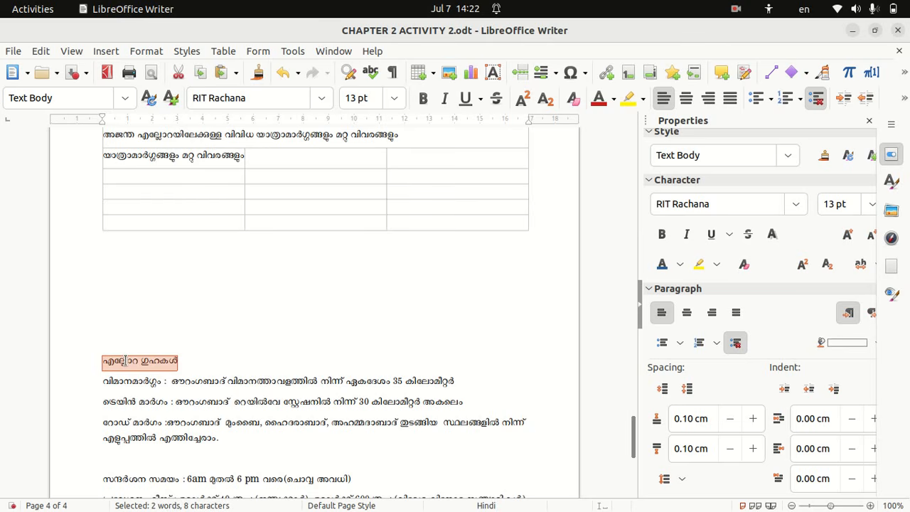
pyautogui.click(209, 362)
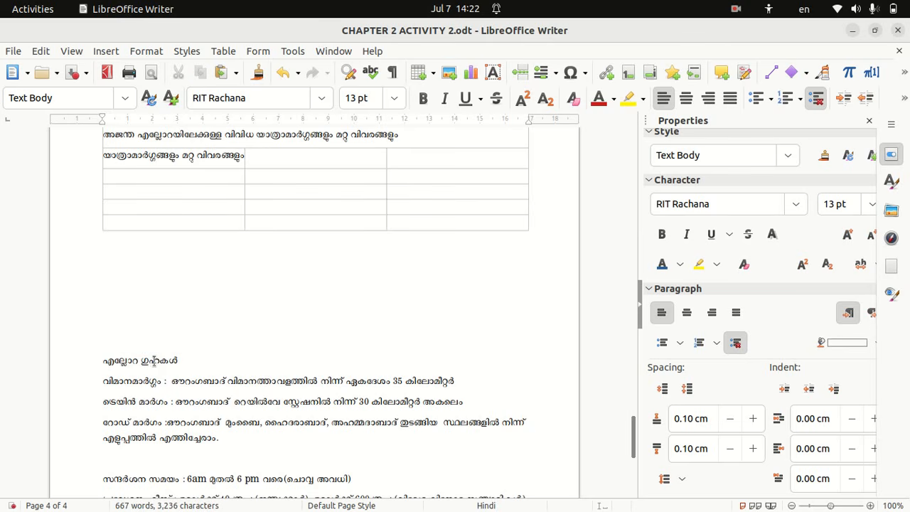
pyautogui.tripleClick(153, 359)
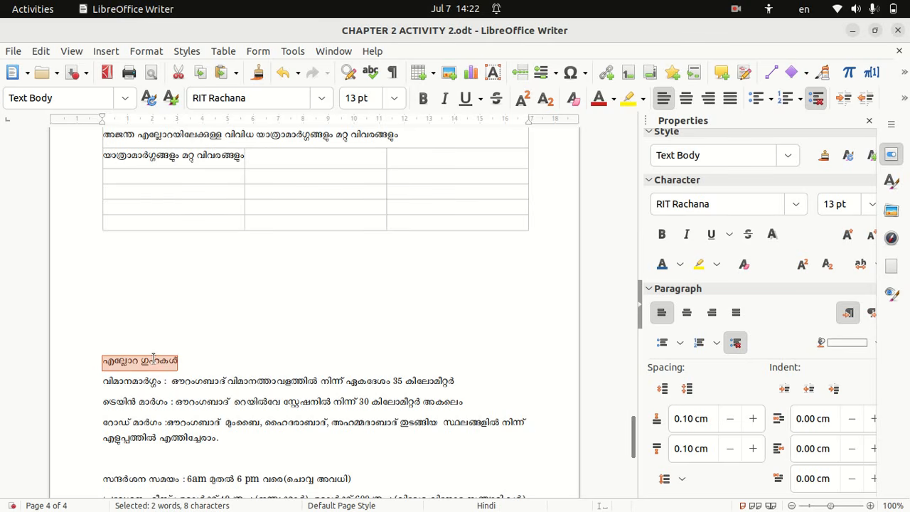
# - Look up the "Selections in Various Ways" box in the ICT English STD-8-EM.pdf textbook and return to the travelogue document
pyautogui.press('super')
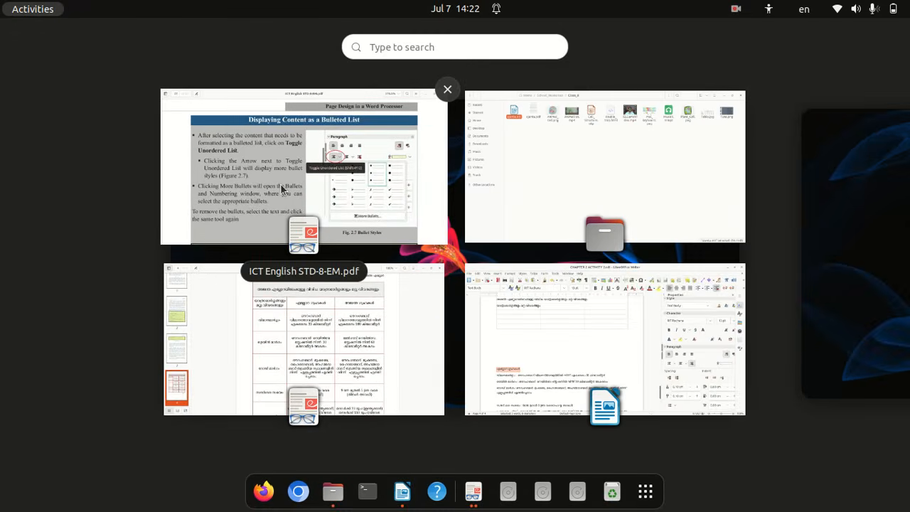
pyautogui.click(280, 183)
pyautogui.scroll(-20, 280, 183)
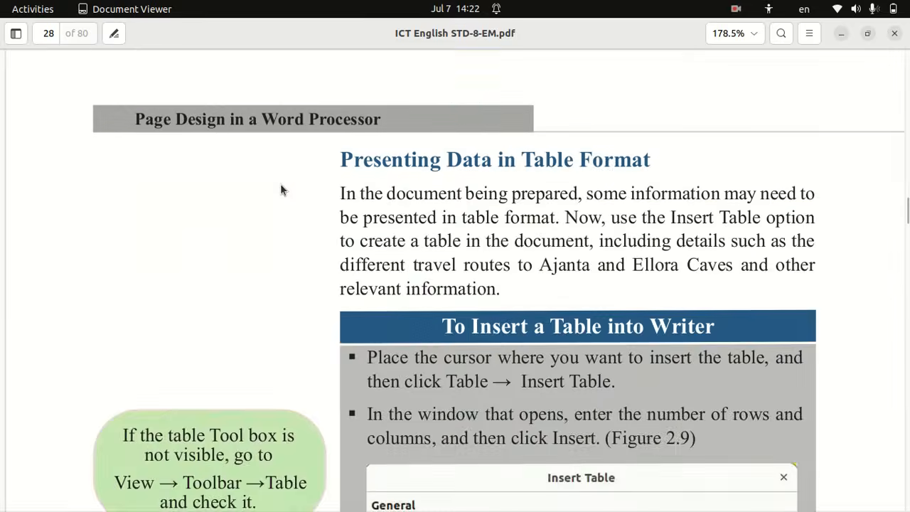
pyautogui.scroll(-20, 280, 183)
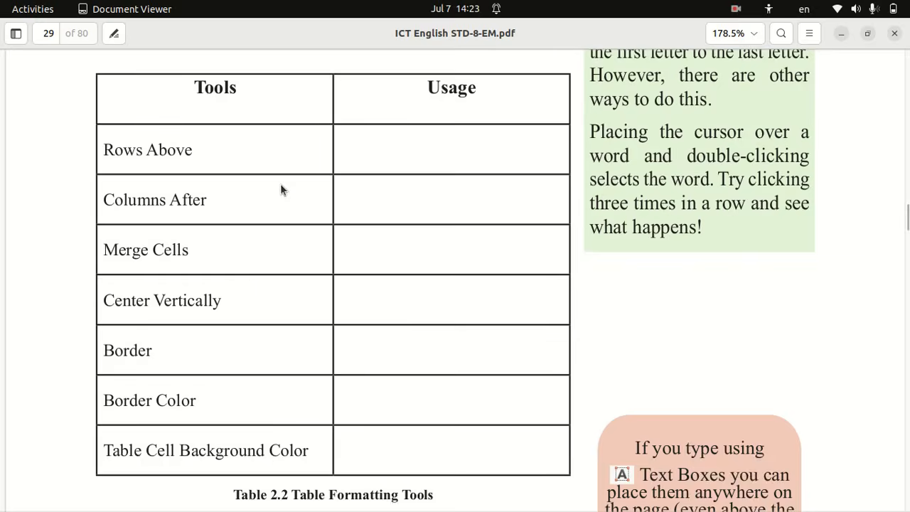
pyautogui.scroll(4, 280, 189)
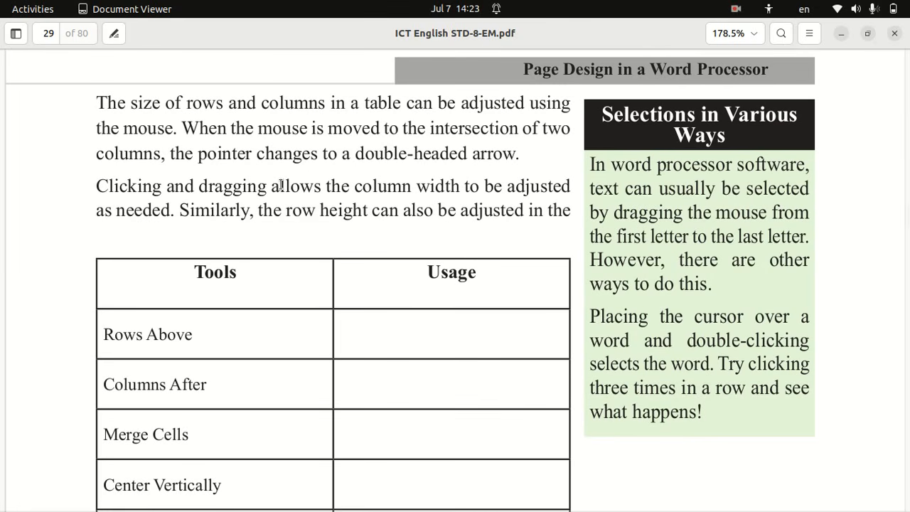
pyautogui.press('super')
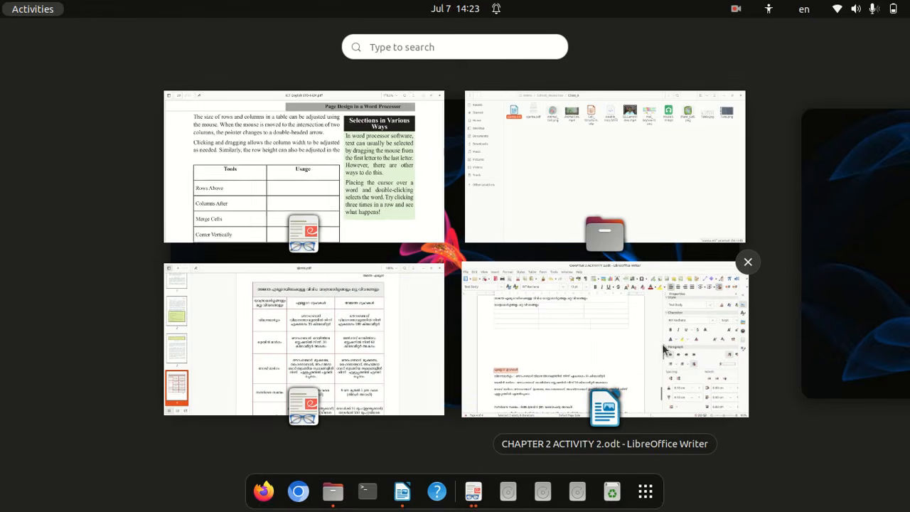
pyautogui.click(560, 341)
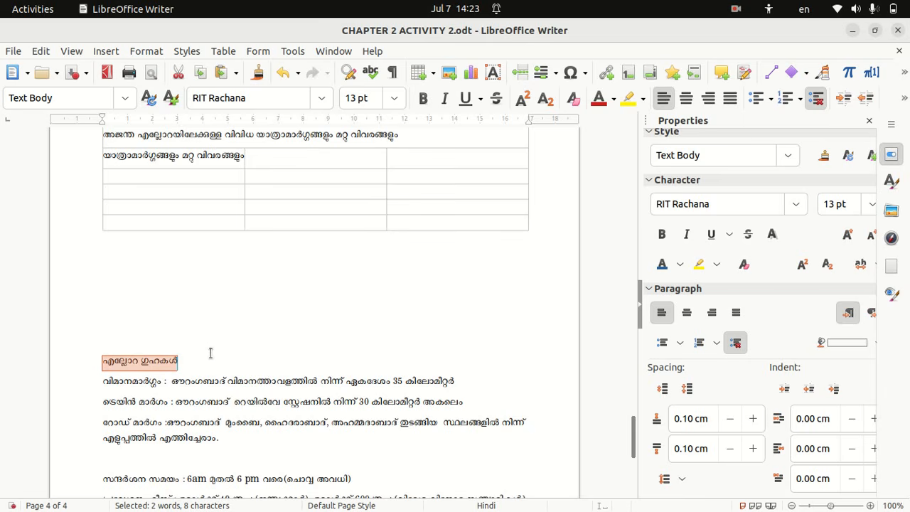
# - Move the selected "എല്ലോറ ഗുഹകൾ" heading into the middle cell of the table's second row
pyautogui.hotkey('ctrl', 'x')
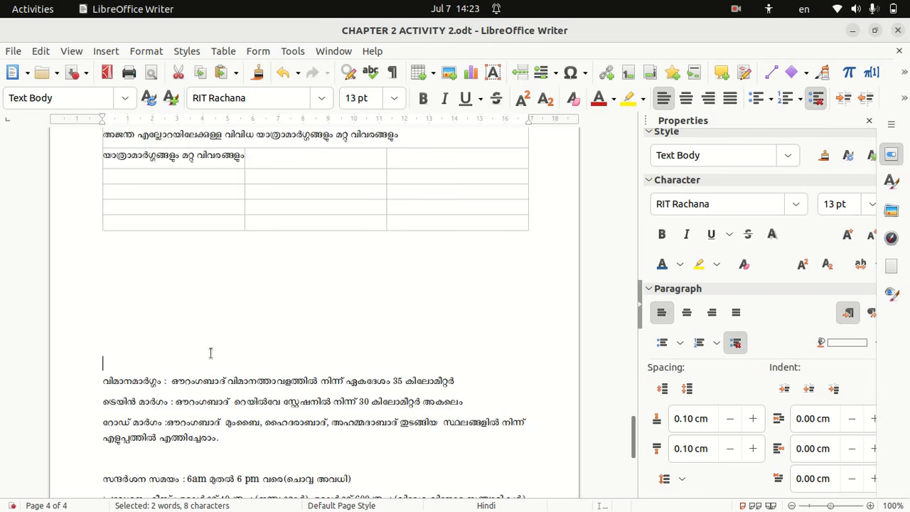
pyautogui.click(308, 156)
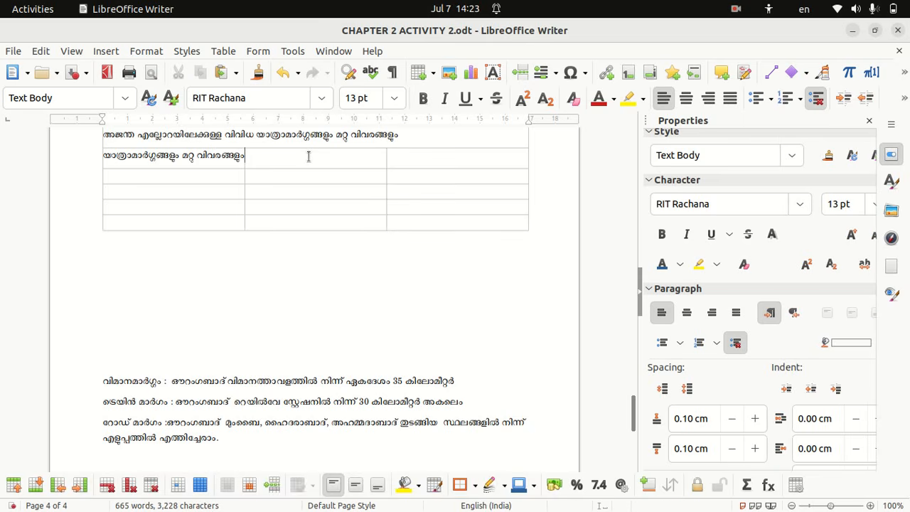
pyautogui.hotkey('ctrl', 'v')
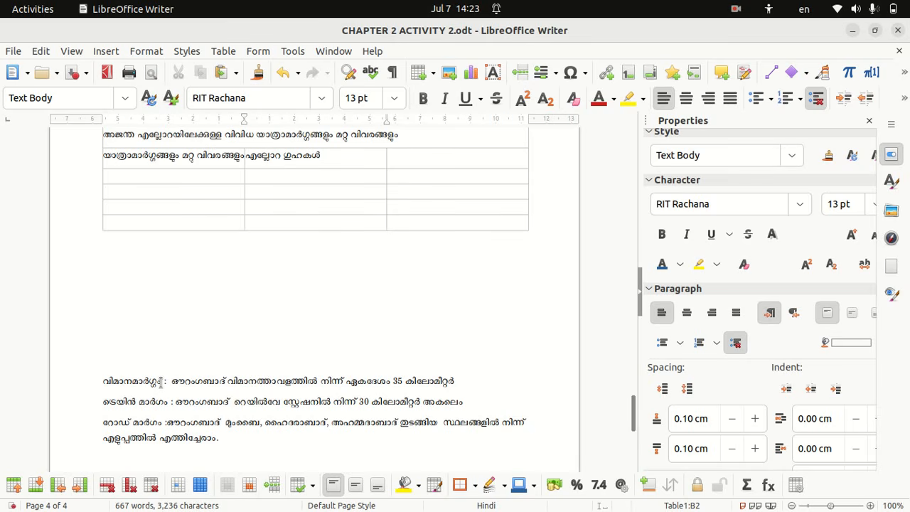
# - Move the "വിമാനമാർഗ്ഗം" label and its airport distance text into the first and middle cells of the third row
pyautogui.moveTo(162, 381); pyautogui.dragTo(90, 375)
pyautogui.hotkey('ctrl', 'x')
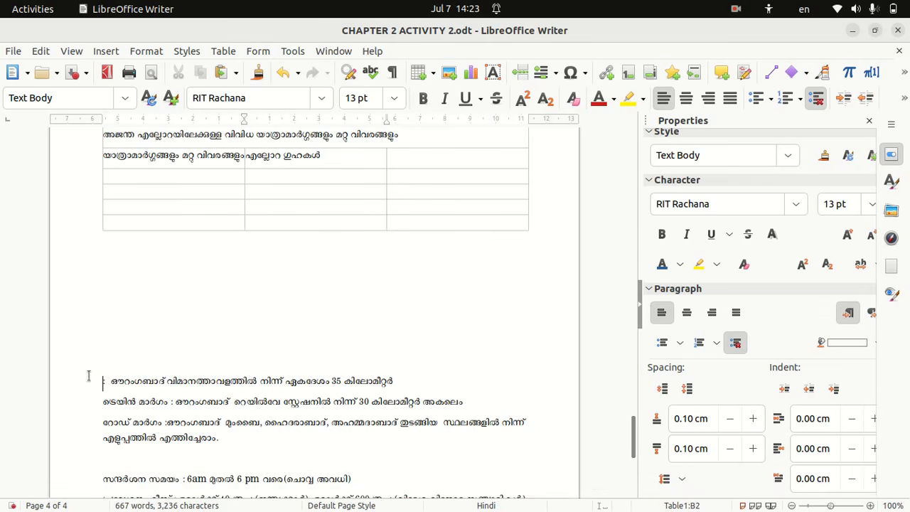
pyautogui.click(188, 180)
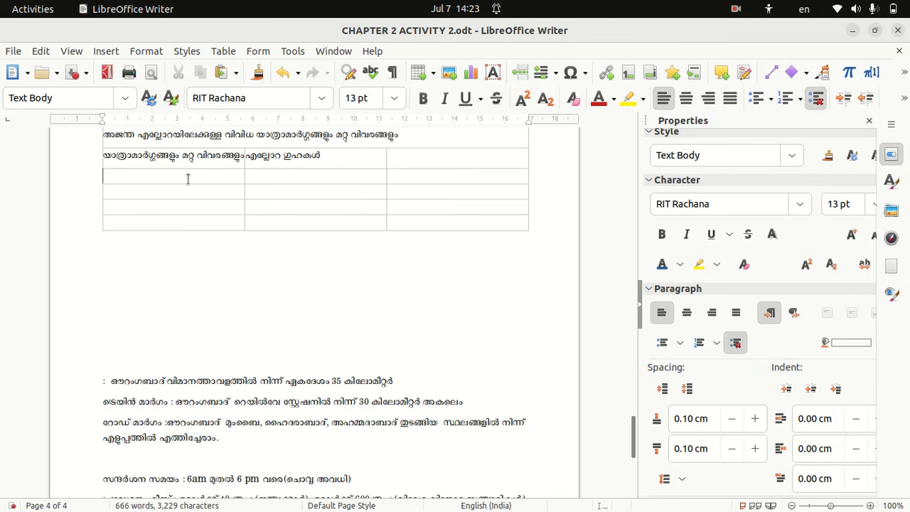
pyautogui.hotkey('ctrl', 'v')
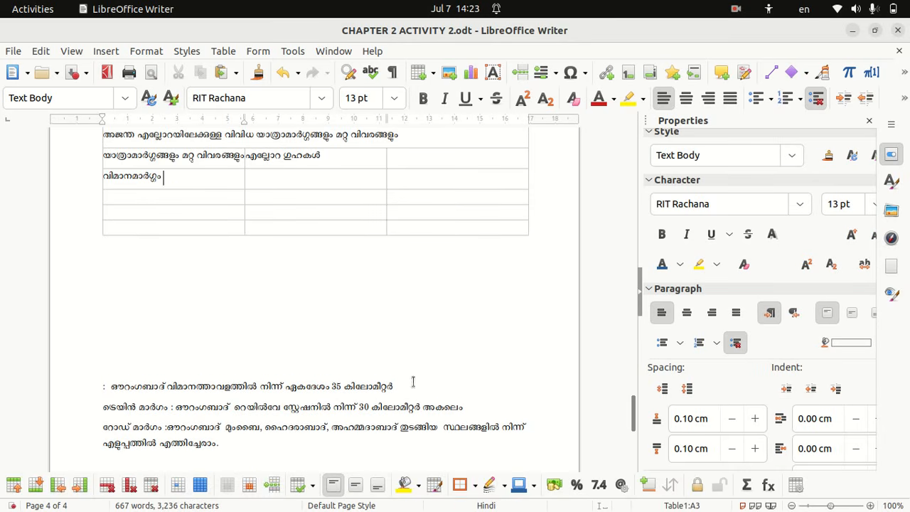
pyautogui.moveTo(413, 382); pyautogui.dragTo(114, 384)
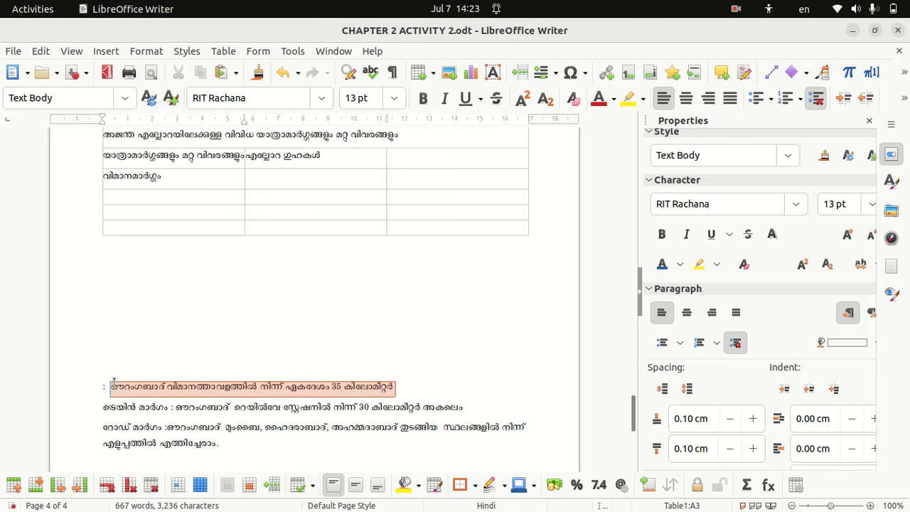
pyautogui.hotkey('ctrl', 'x')
pyautogui.click(339, 175)
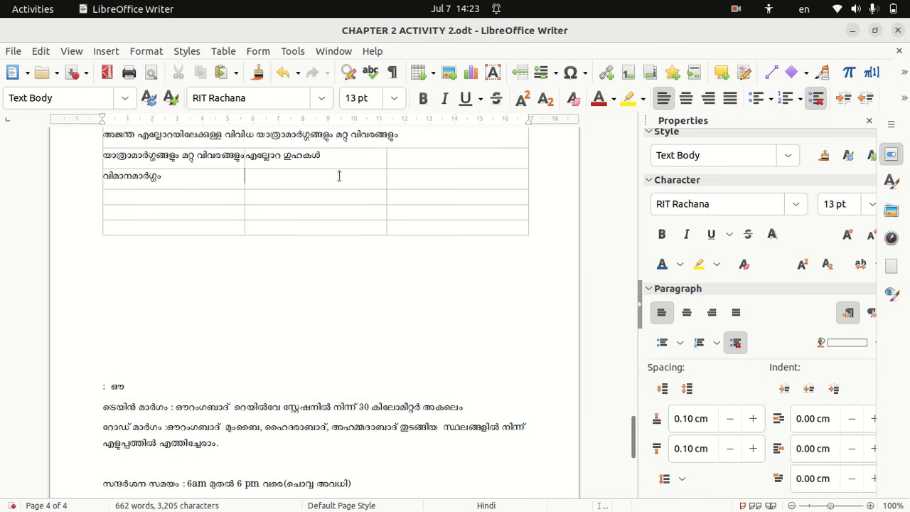
pyautogui.hotkey('ctrl', 'v')
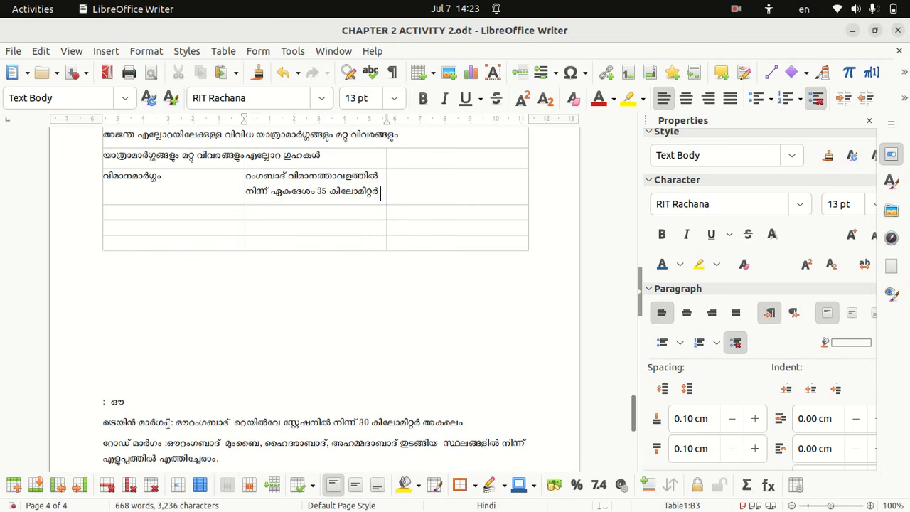
# - Move the "ട്രെയിൻ മാർഗം" label and its railway station distance text into the first and middle cells of the fourth row
pyautogui.moveTo(168, 422); pyautogui.dragTo(81, 430)
pyautogui.hotkey('ctrl', 'x')
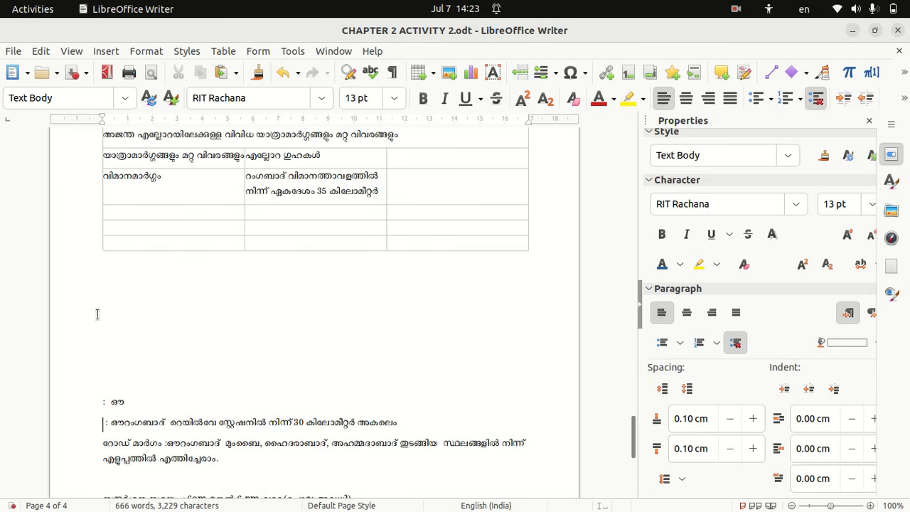
pyautogui.click(144, 217)
pyautogui.hotkey('ctrl', 'v')
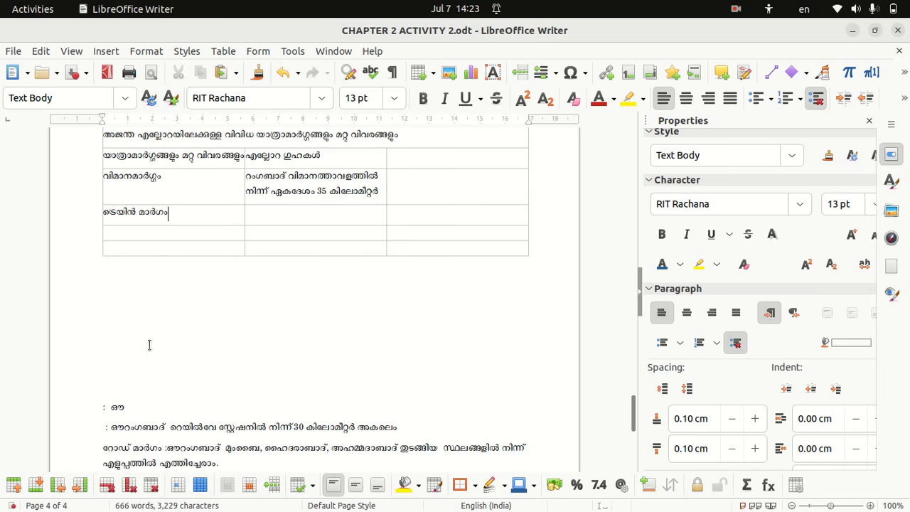
pyautogui.moveTo(413, 427); pyautogui.dragTo(111, 427)
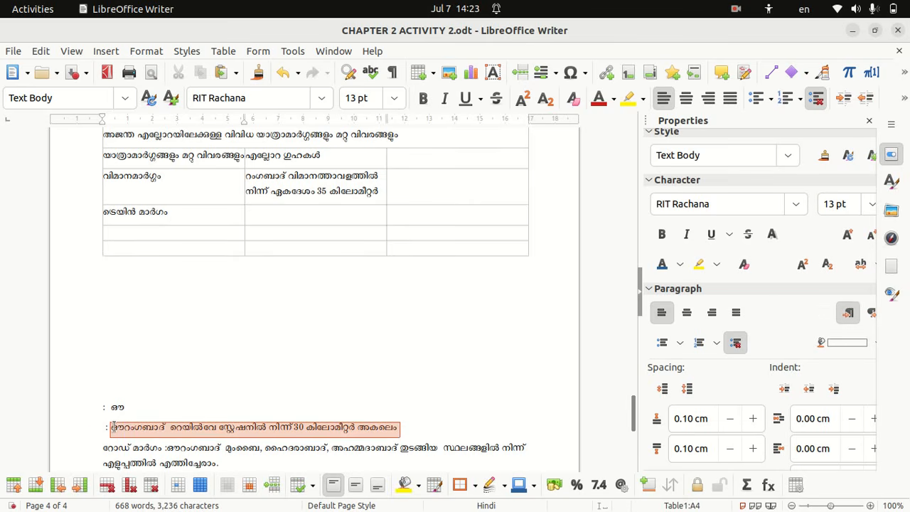
pyautogui.hotkey('ctrl', 'x')
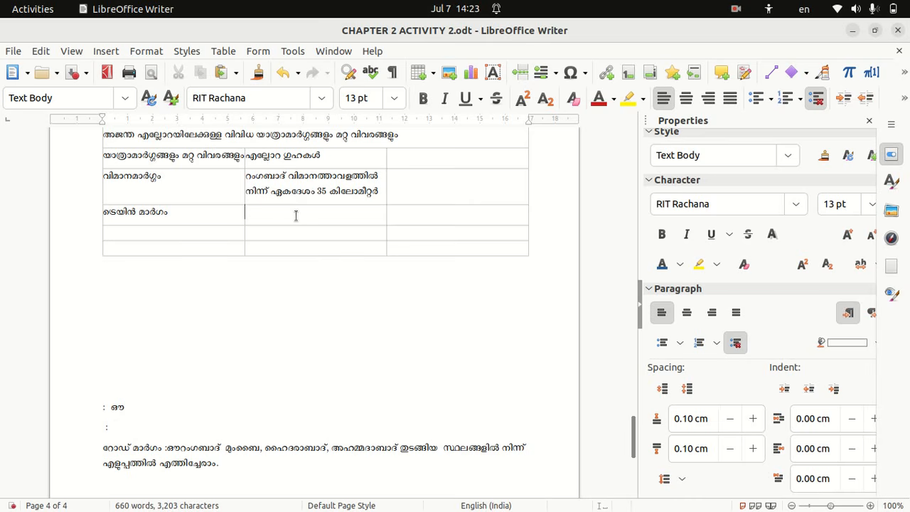
pyautogui.hotkey('ctrl', 'v')
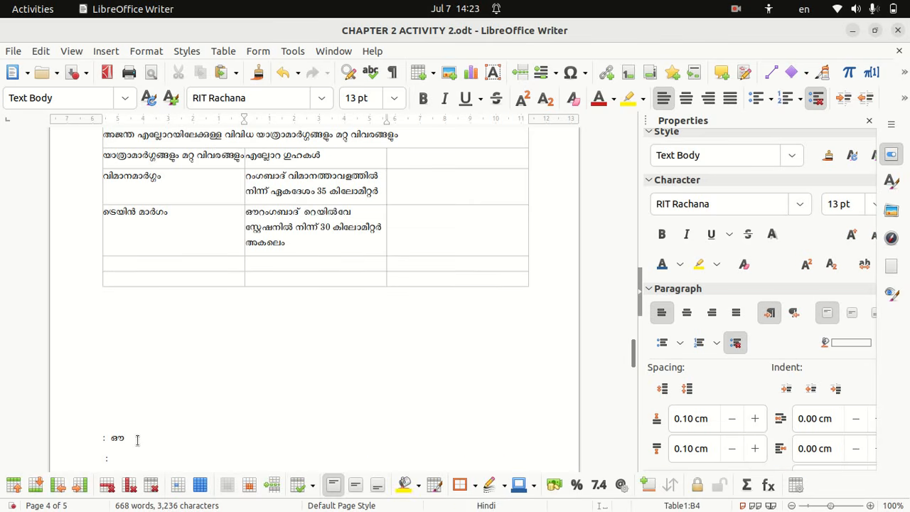
# - Move the leftover letter "ഔ" from below the table to the start of the airport distance text in the third row
pyautogui.click(137, 439)
pyautogui.doubleClick(117, 439)
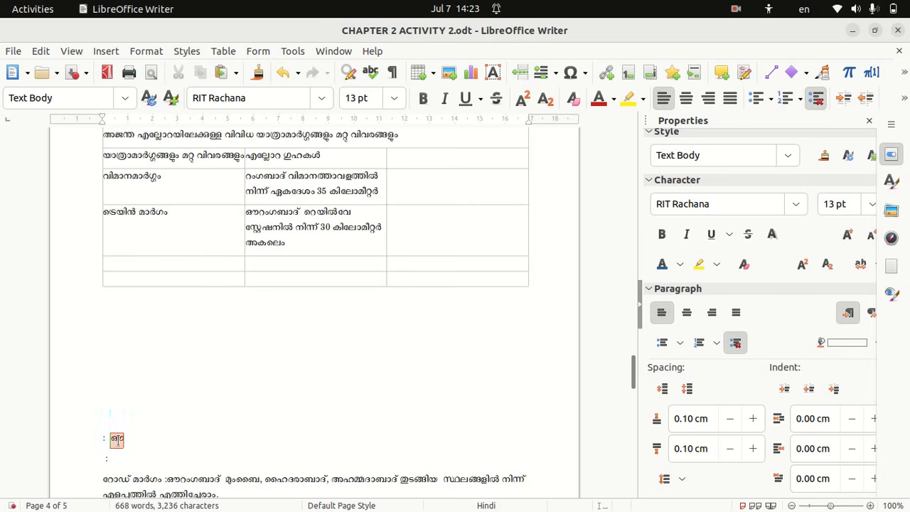
pyautogui.hotkey('ctrl', 'x')
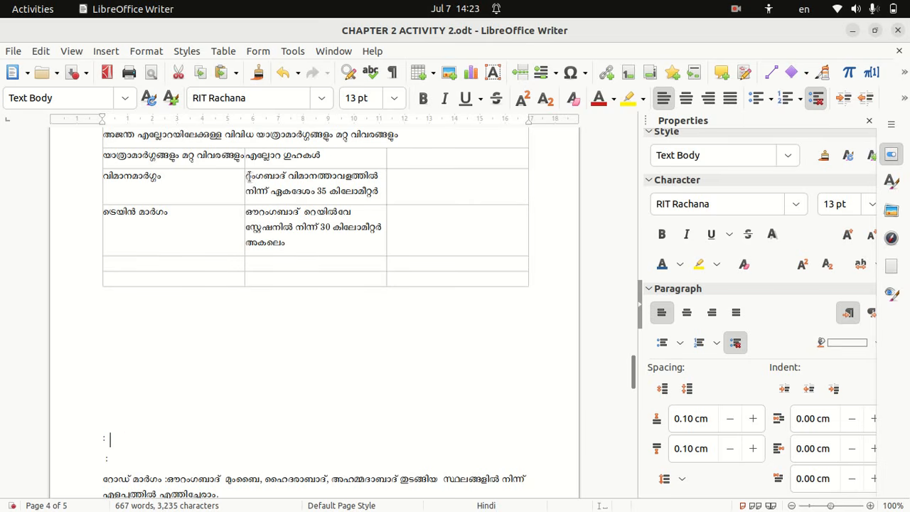
pyautogui.click(248, 175)
pyautogui.hotkey('ctrl', 'v')
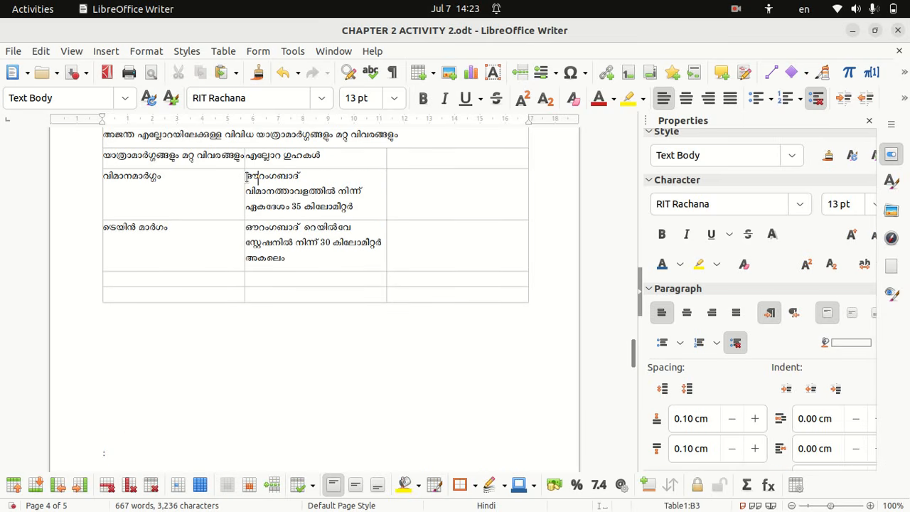
# - Move the road route description beginning "ഔറംഗബാദ് മുംബൈ" into the middle cell of the table's fifth row
pyautogui.click(240, 400)
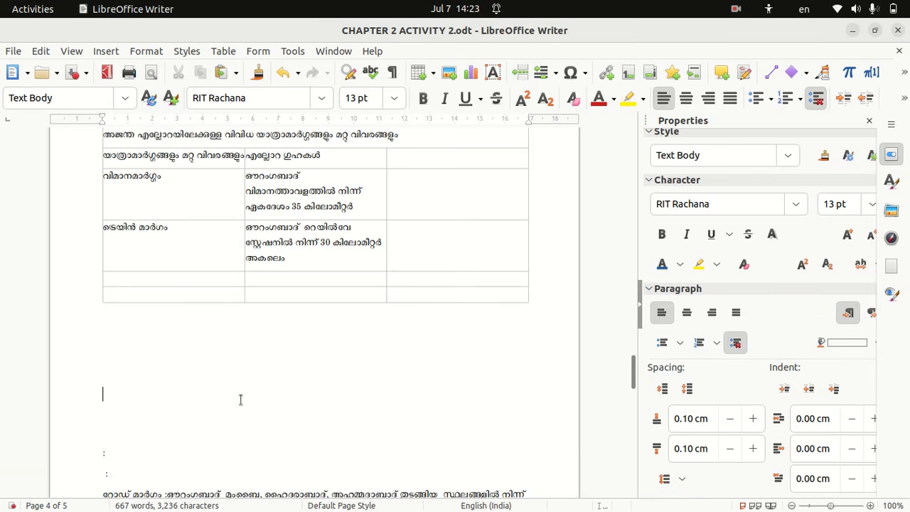
pyautogui.scroll(-3, 240, 400)
pyautogui.press('Down')
pyautogui.press('Down')
pyautogui.press('Down')
pyautogui.press('Down')
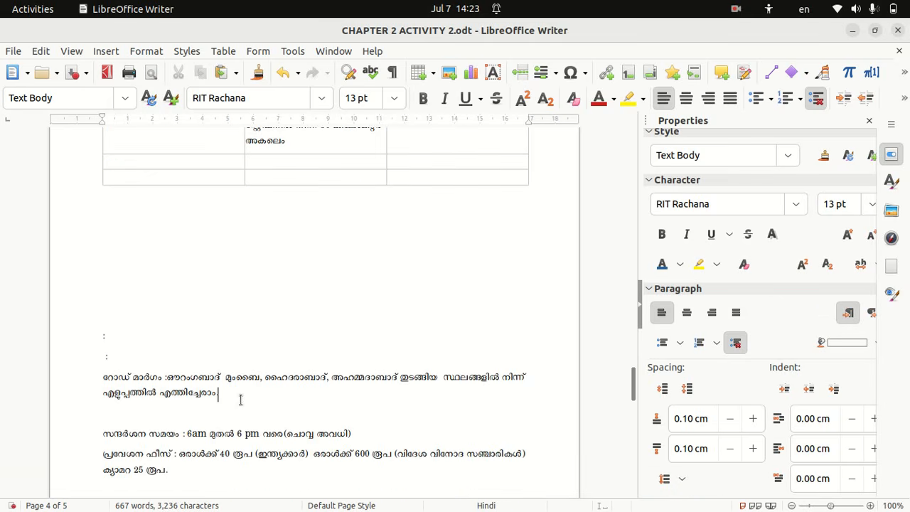
pyautogui.moveTo(217, 393); pyautogui.dragTo(171, 384)
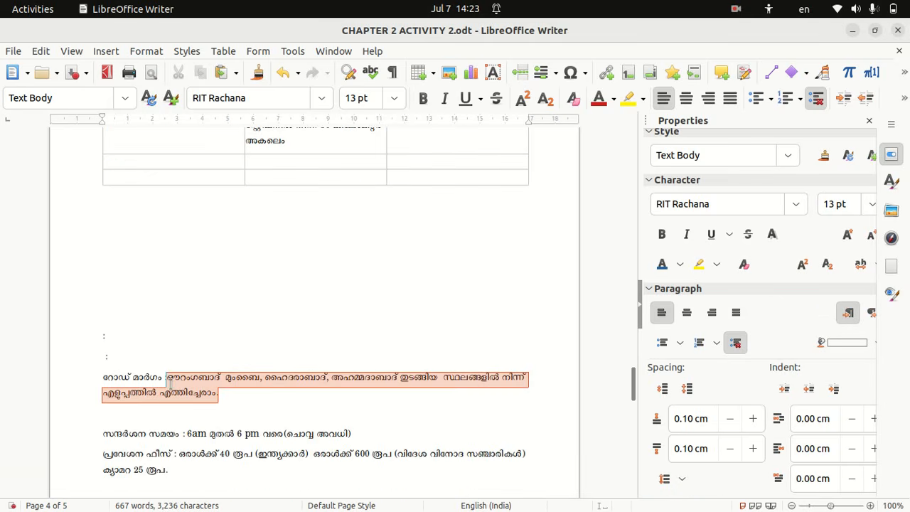
pyautogui.write(':')
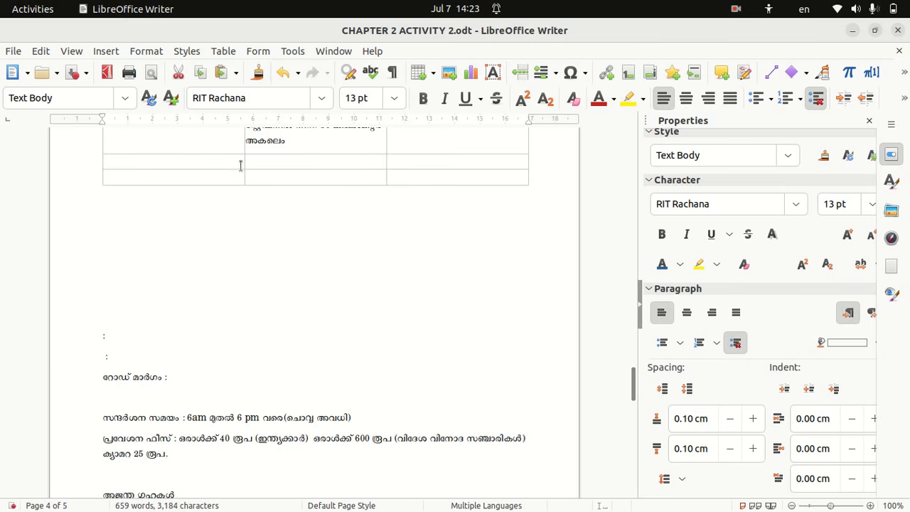
pyautogui.click(276, 162)
pyautogui.hotkey('ctrl', 'v')
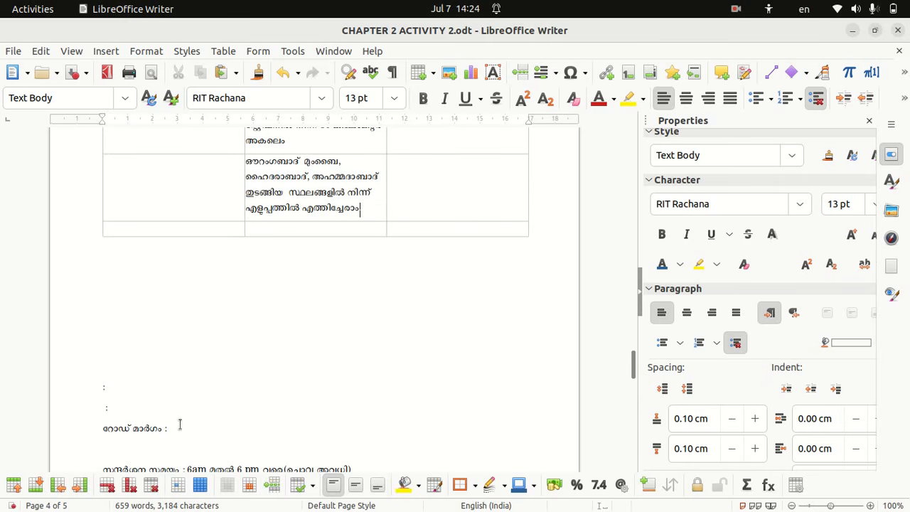
# - Move the "റോഡ് മാർഗം" label into the first cell of the fifth row
pyautogui.moveTo(162, 428); pyautogui.dragTo(100, 430)
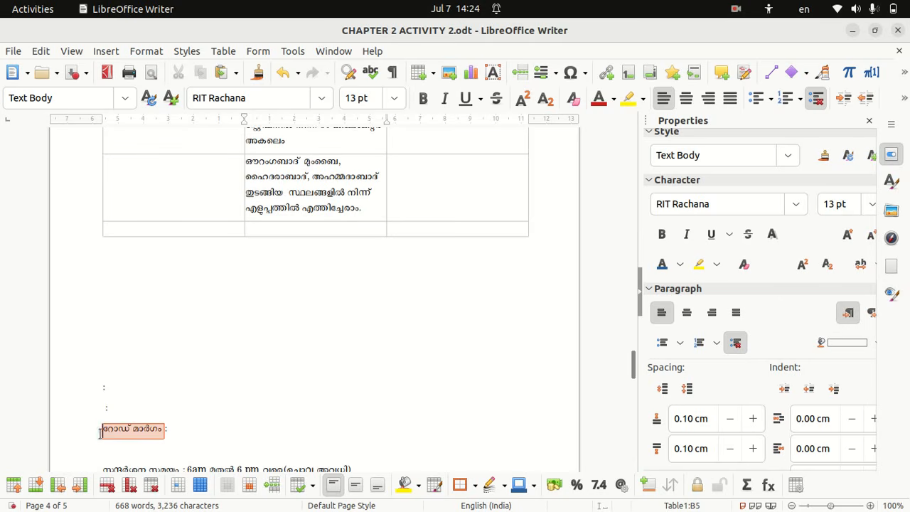
pyautogui.press('BackSpace')
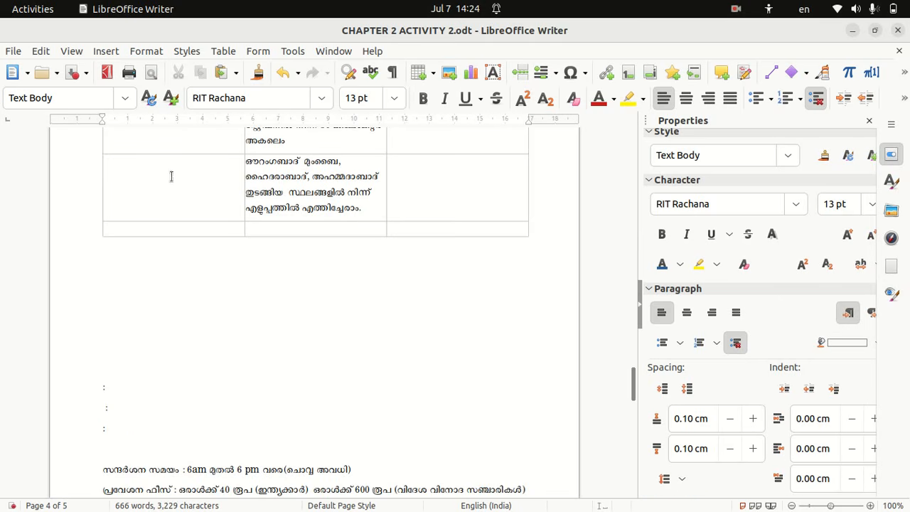
pyautogui.click(172, 170)
pyautogui.hotkey('ctrl', 'v')
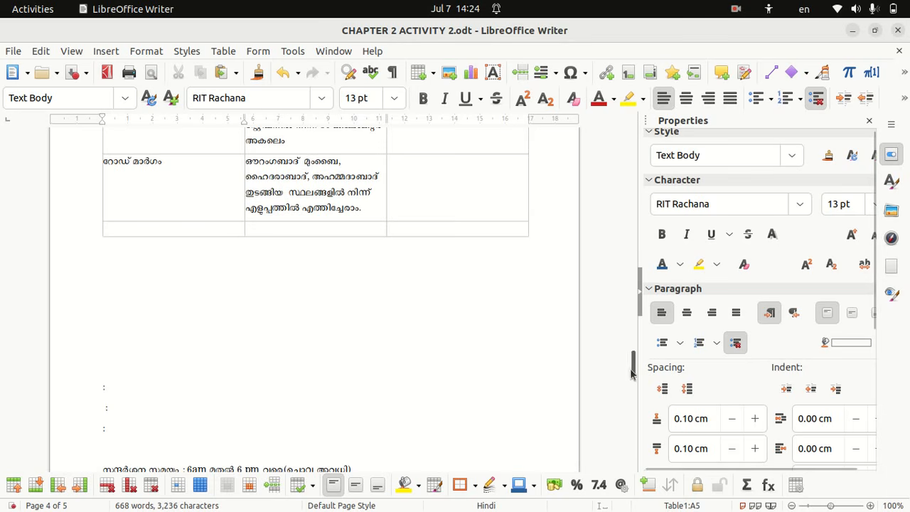
# - Move the "സന്ദർശന സമയം" label into the first cell of the table's sixth row
pyautogui.scroll(-3, 631, 369)
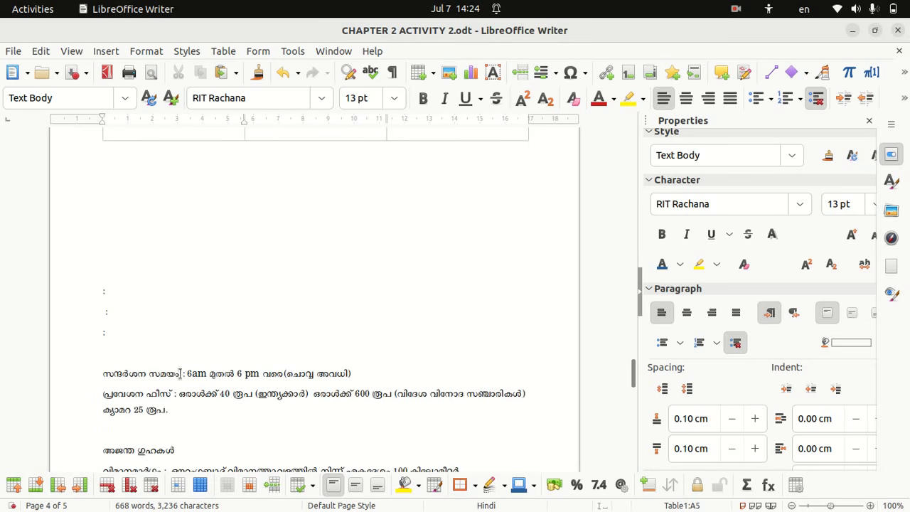
pyautogui.moveTo(180, 373); pyautogui.dragTo(72, 364)
pyautogui.hotkey('ctrl', 'x')
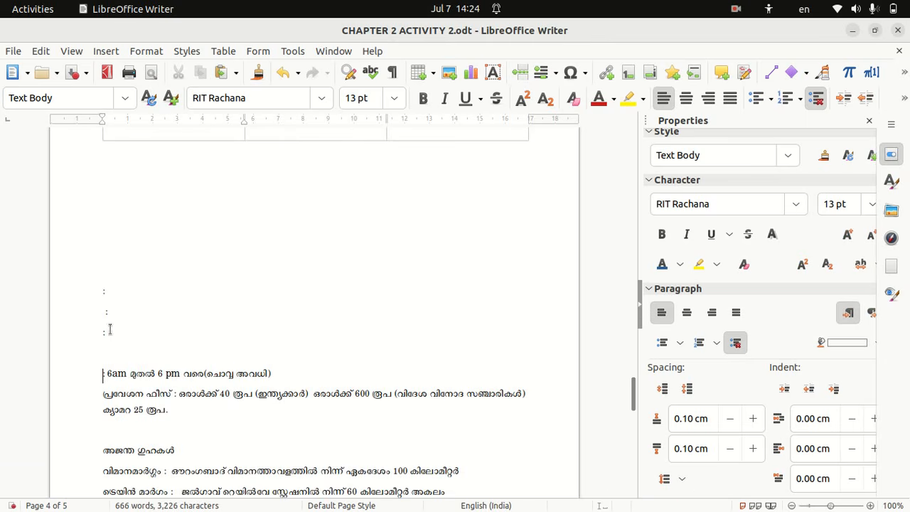
pyautogui.scroll(3, 190, 133)
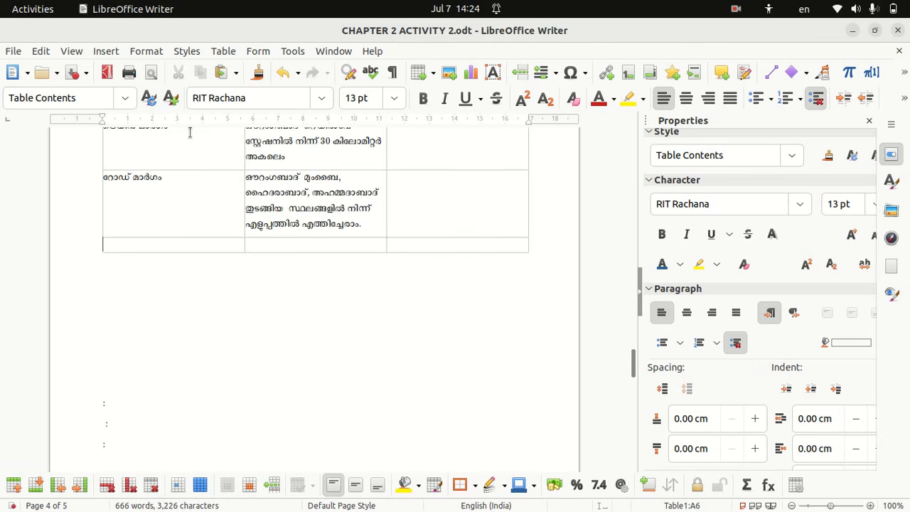
pyautogui.hotkey('ctrl', 'v')
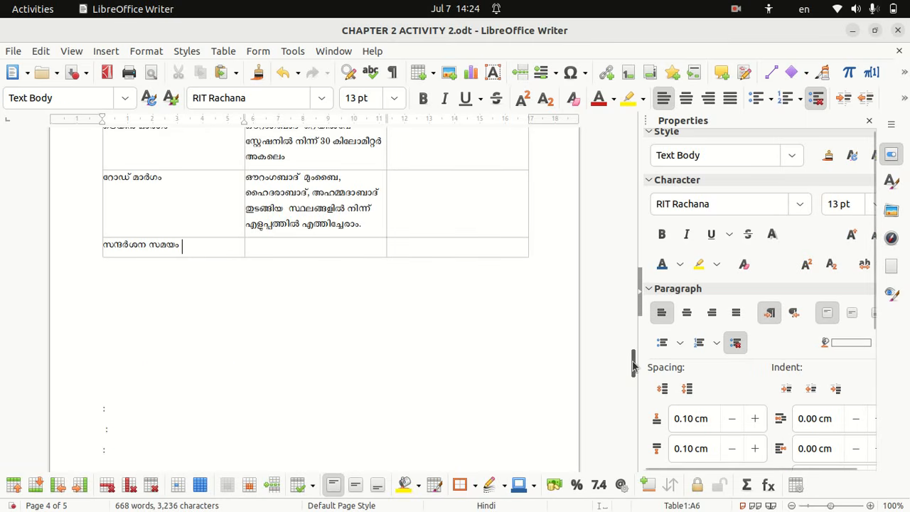
# - Move the visiting hours text "6am മുതൽ 6 pm വരെ(ചൊവ്വ അവധി)" into the middle cell of the sixth row
pyautogui.scroll(-4, 213, 426)
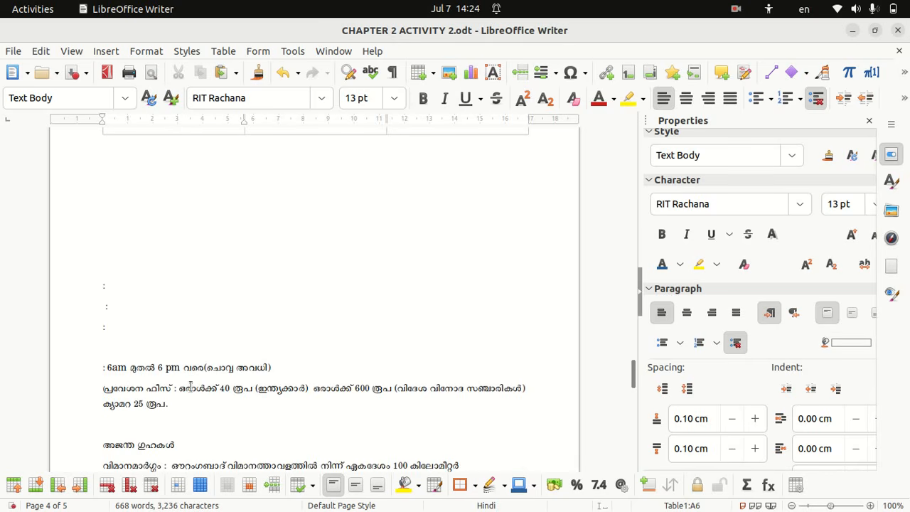
pyautogui.moveTo(287, 367); pyautogui.dragTo(108, 365)
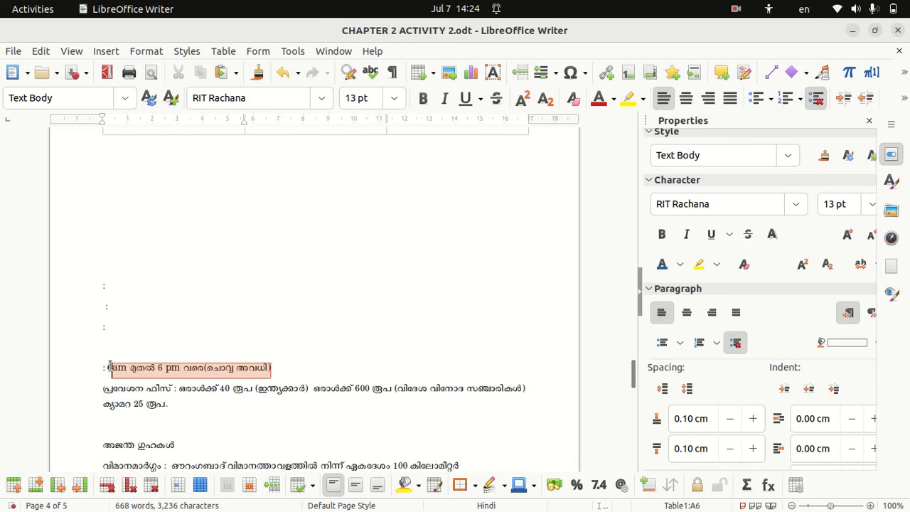
pyautogui.press('BackSpace')
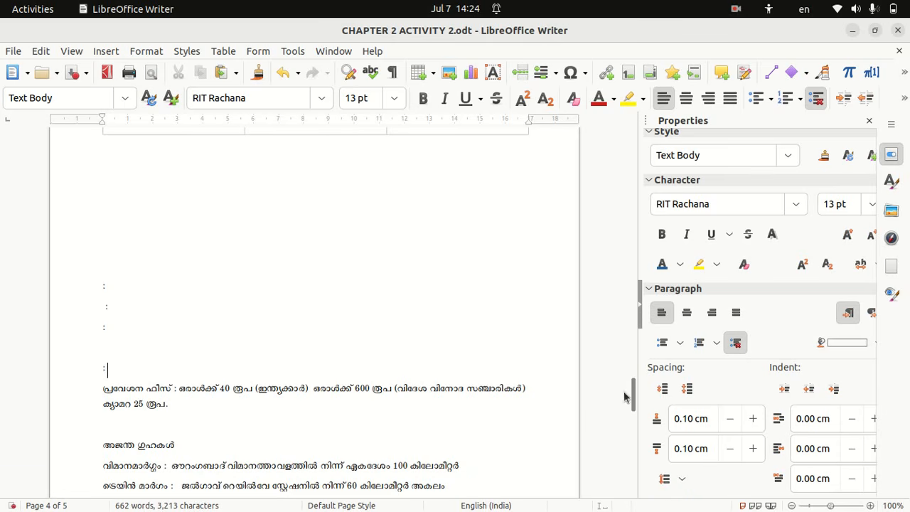
pyautogui.moveTo(632, 392); pyautogui.dragTo(633, 376)
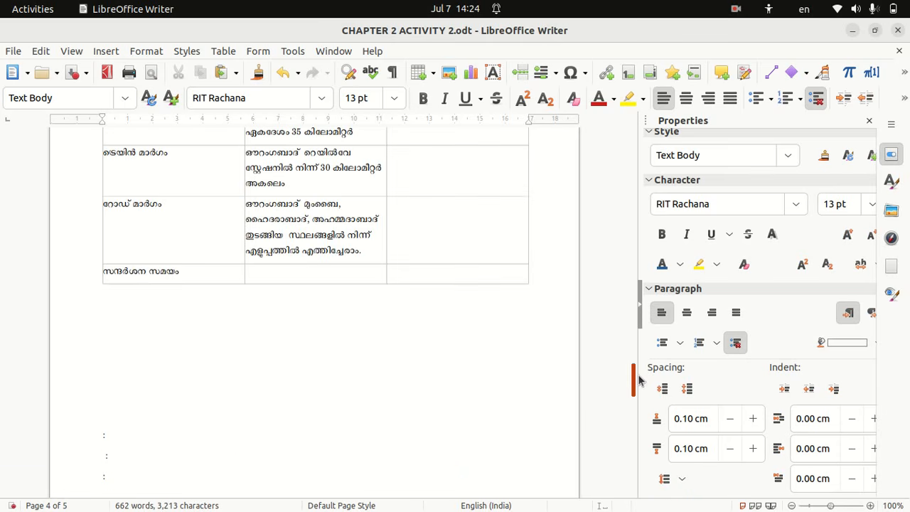
pyautogui.click(298, 276)
pyautogui.hotkey('ctrl', 'v')
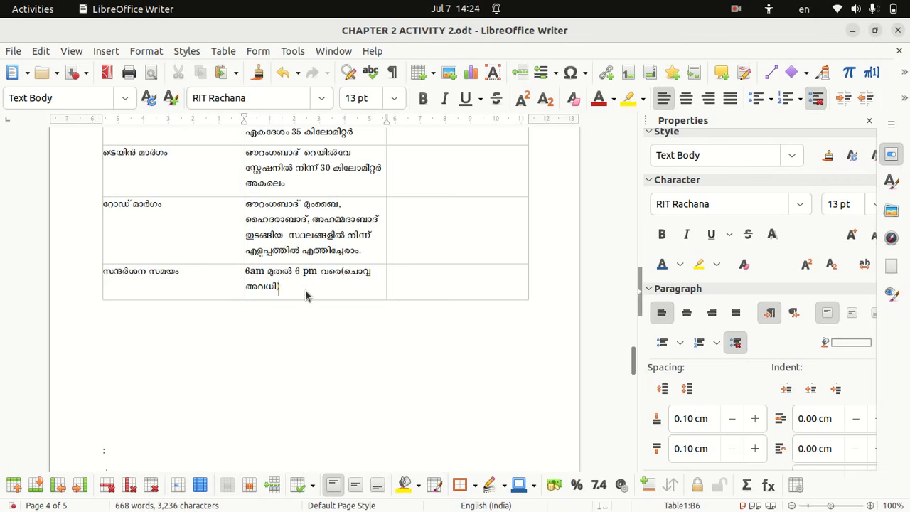
# - Insert a new table row below the "സന്ദർശന സമയം" row
pyautogui.rightClick(306, 294)
pyautogui.moveTo(306, 297)
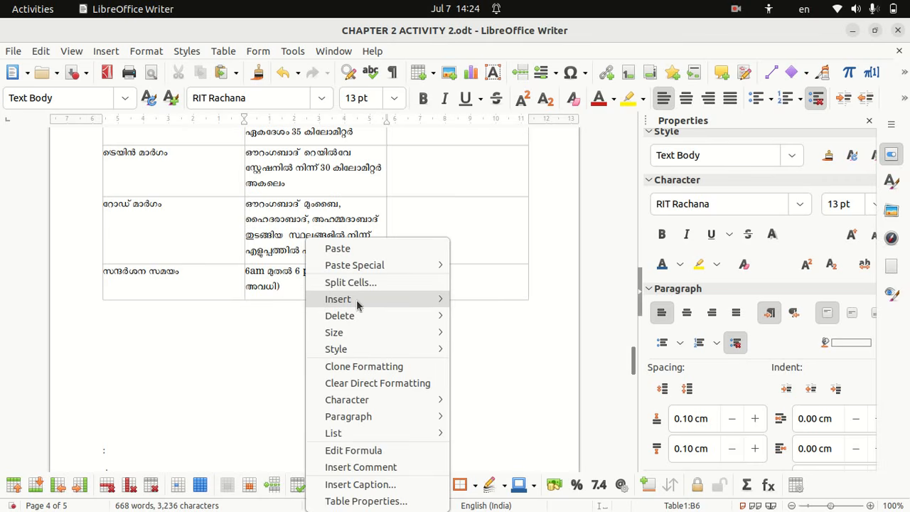
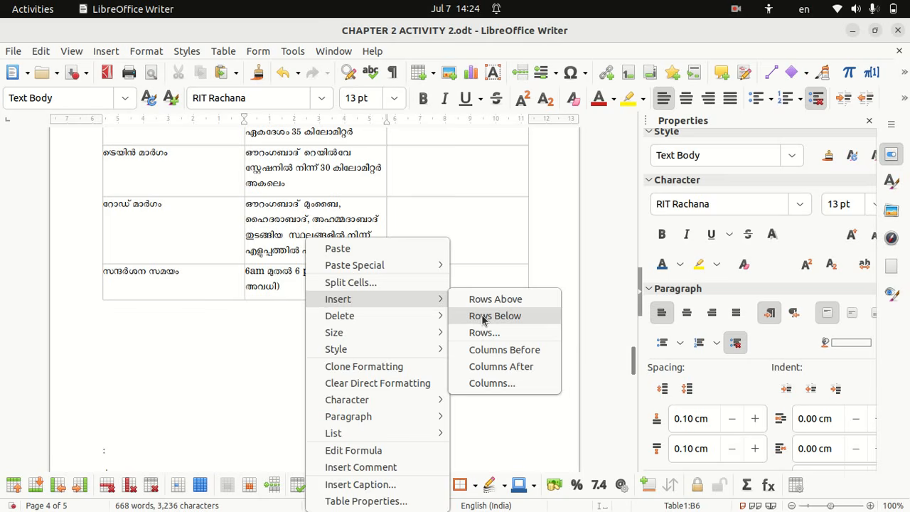
pyautogui.click(482, 317)
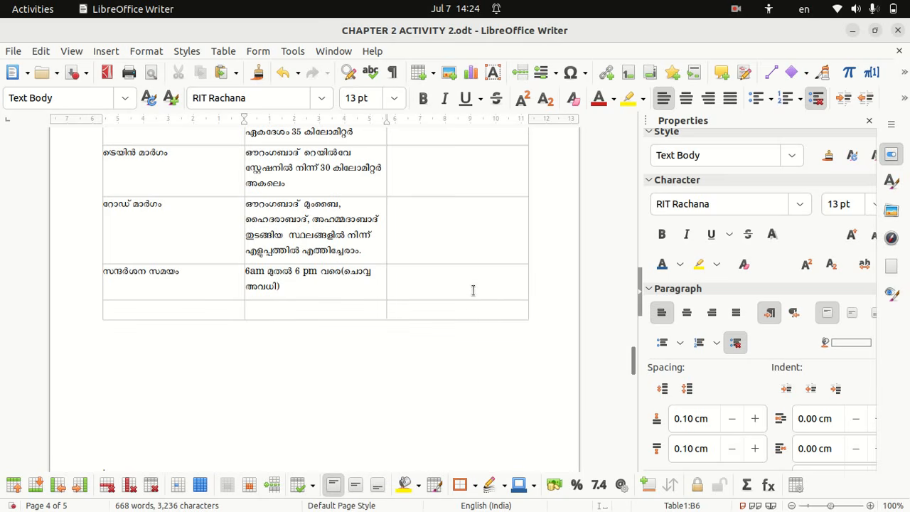
# - Try inserting a column before the table's last column and undo the insertion
pyautogui.click(473, 289)
pyautogui.rightClick(473, 290)
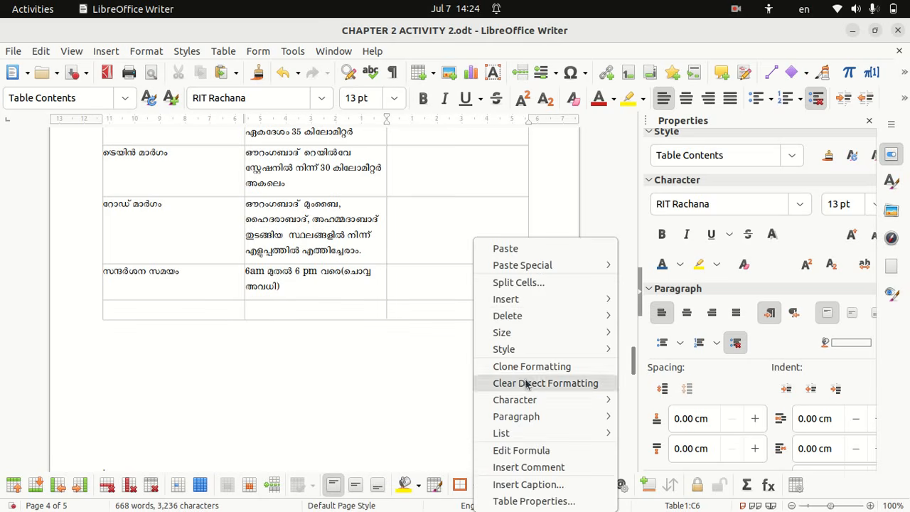
pyautogui.moveTo(523, 301)
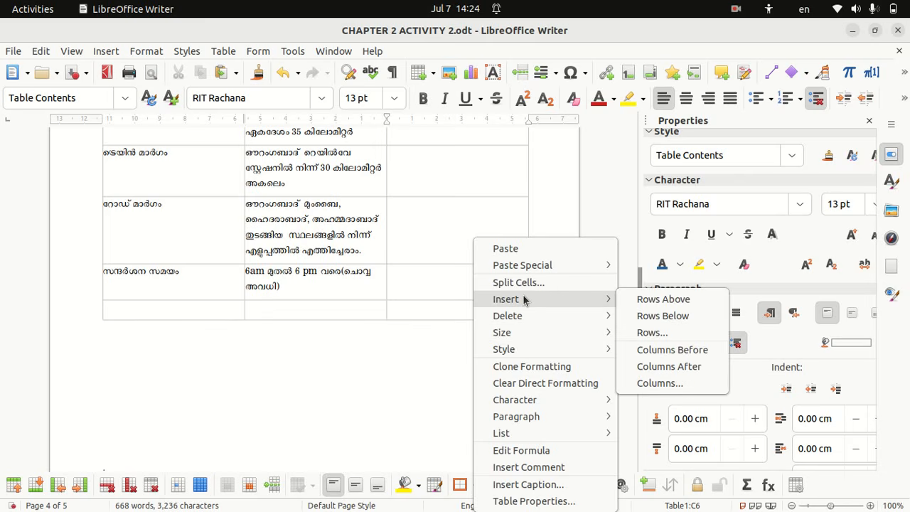
pyautogui.click(639, 350)
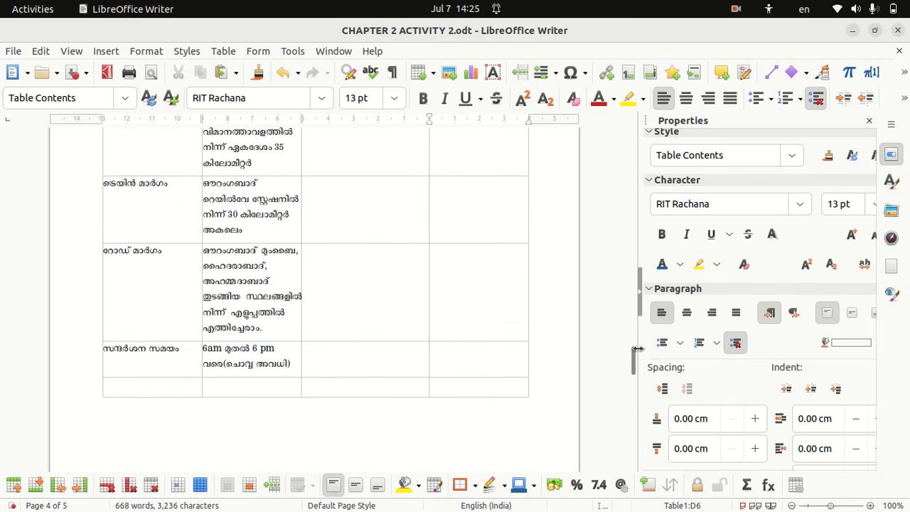
pyautogui.hotkey('ctrl', 'z')
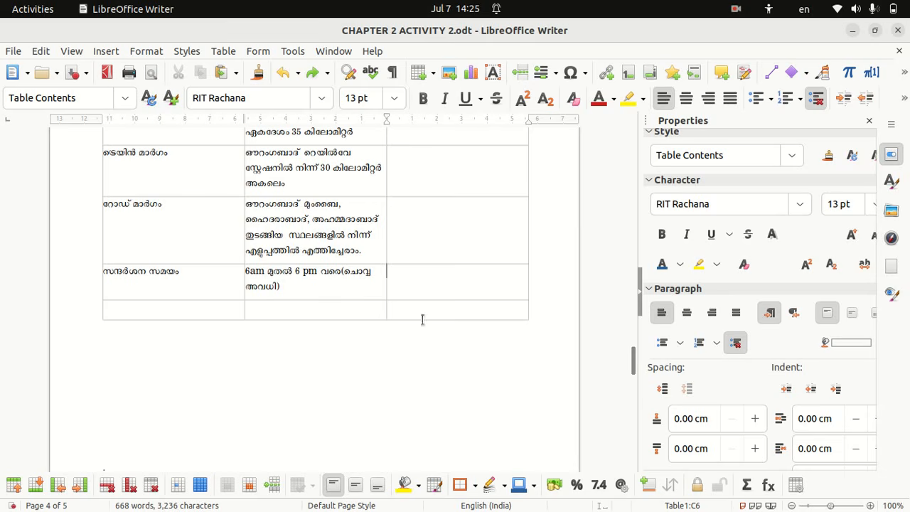
# - Try inserting a column after the table's last column and undo the insertion
pyautogui.rightClick(403, 282)
pyautogui.moveTo(437, 305)
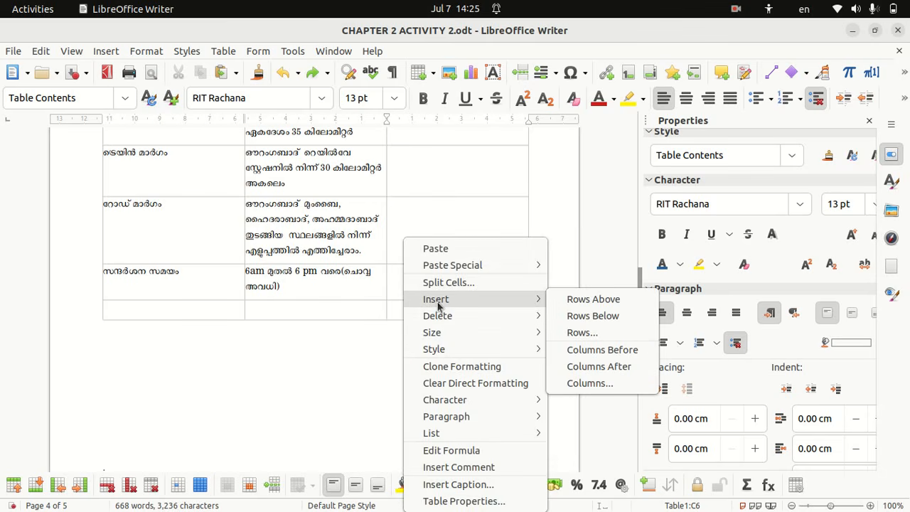
pyautogui.click(592, 367)
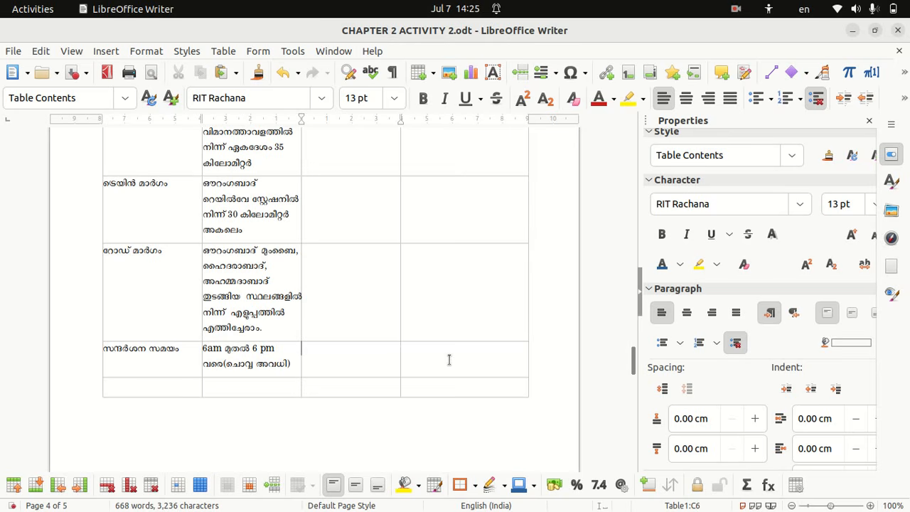
pyautogui.hotkey('ctrl', 'z')
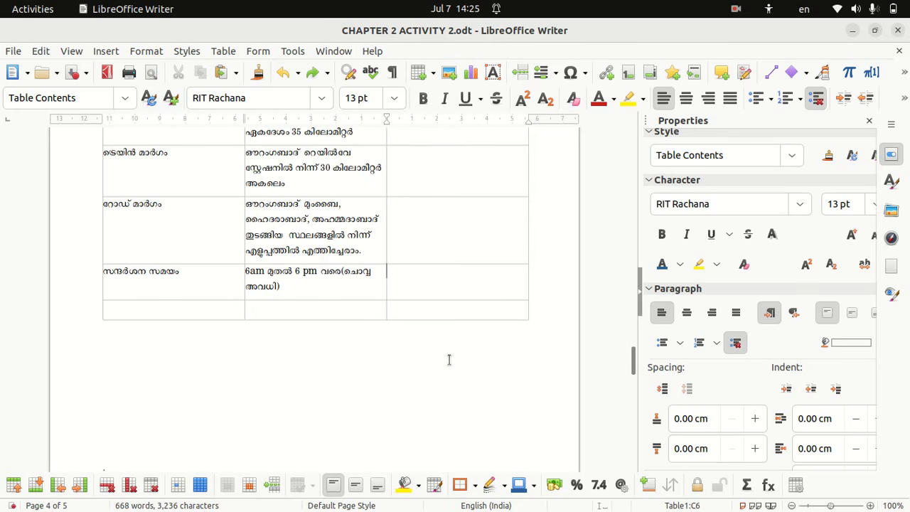
# - Move the "പ്രവേശന ഫീസ് :" label, including its colon, into the first cell of the table's seventh row
pyautogui.moveTo(633, 359); pyautogui.dragTo(633, 373)
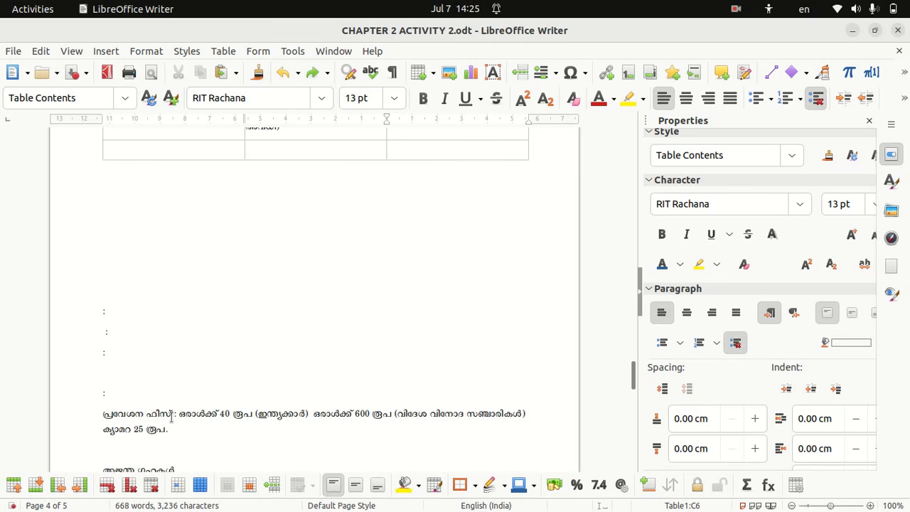
pyautogui.moveTo(159, 414); pyautogui.dragTo(76, 409)
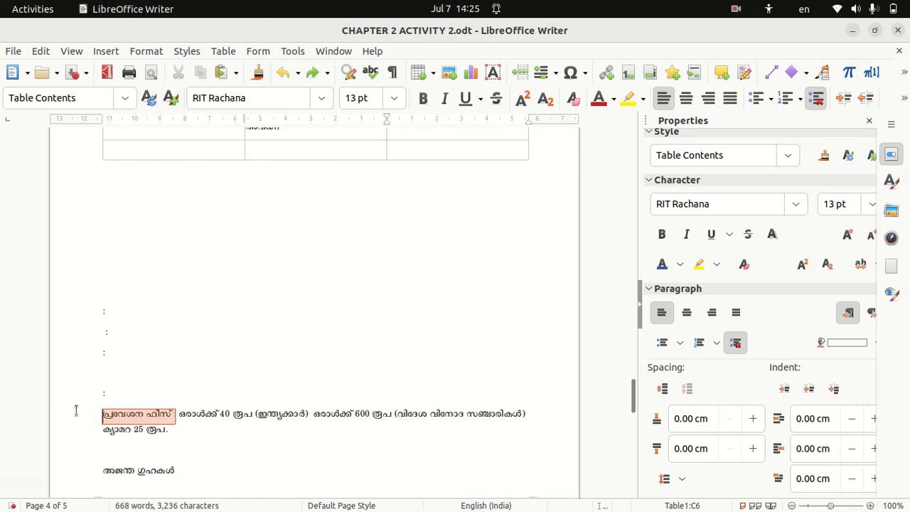
pyautogui.press('Delete')
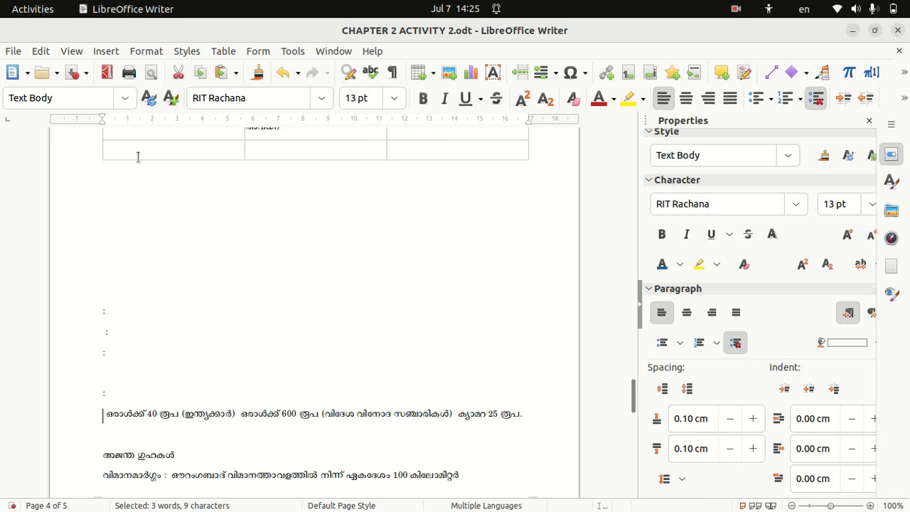
pyautogui.write('പ്രവേശന ഫീസ്')
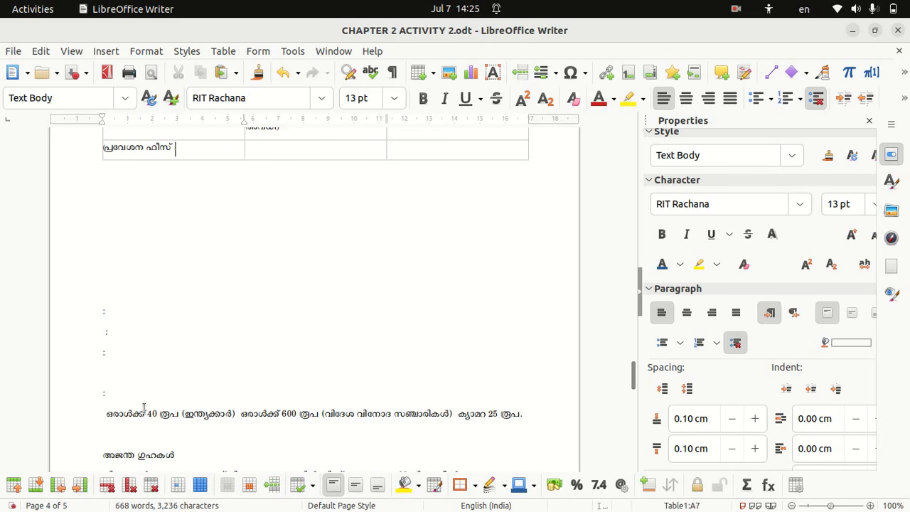
# - Move the Ellora entrance fee text into the second cell of the "പ്രവേശന ഫീസ്" row and remove the colon from that row's label
pyautogui.moveTo(106, 418); pyautogui.dragTo(530, 414)
pyautogui.hotkey('ctrl', 'c')
pyautogui.press('Delete')
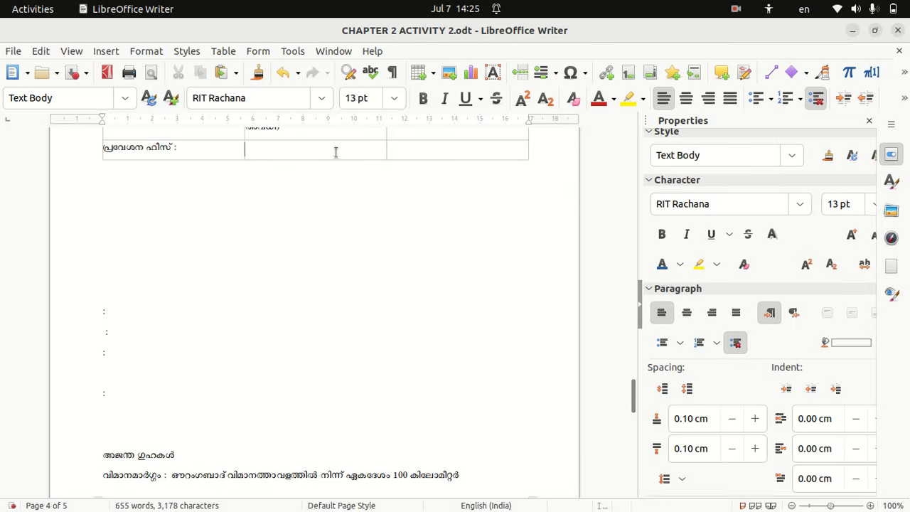
pyautogui.hotkey('ctrl', 'v')
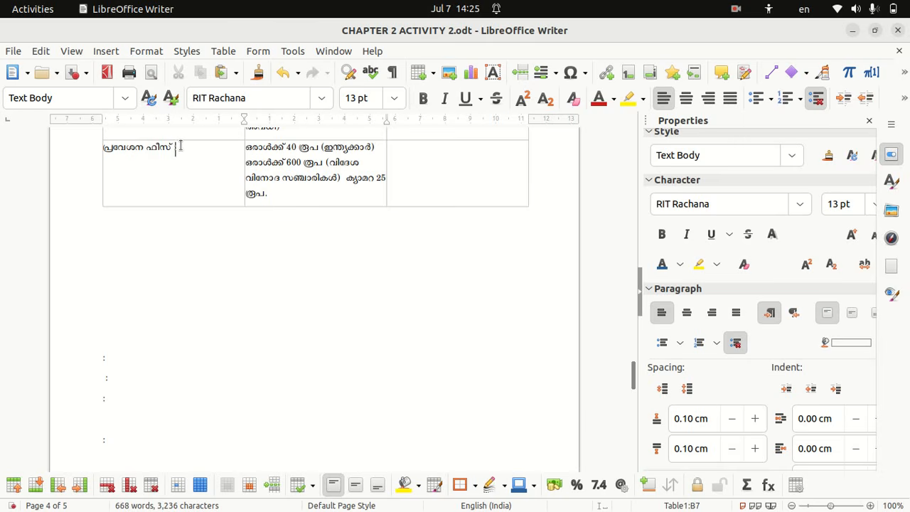
pyautogui.click(181, 145)
pyautogui.press('BackSpace')
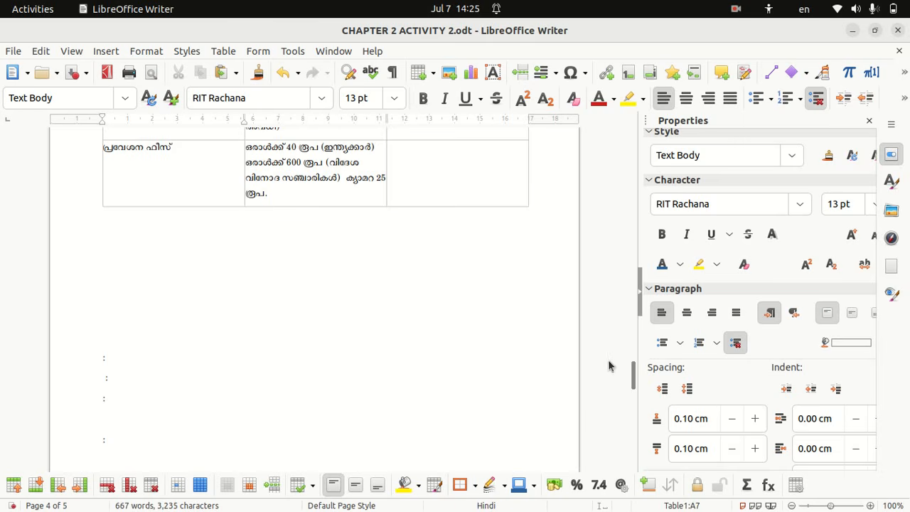
# - Delete the leftover colons below the table, above the "അജന്ത ഗുഹകൾ" heading
pyautogui.moveTo(633, 372); pyautogui.dragTo(639, 402)
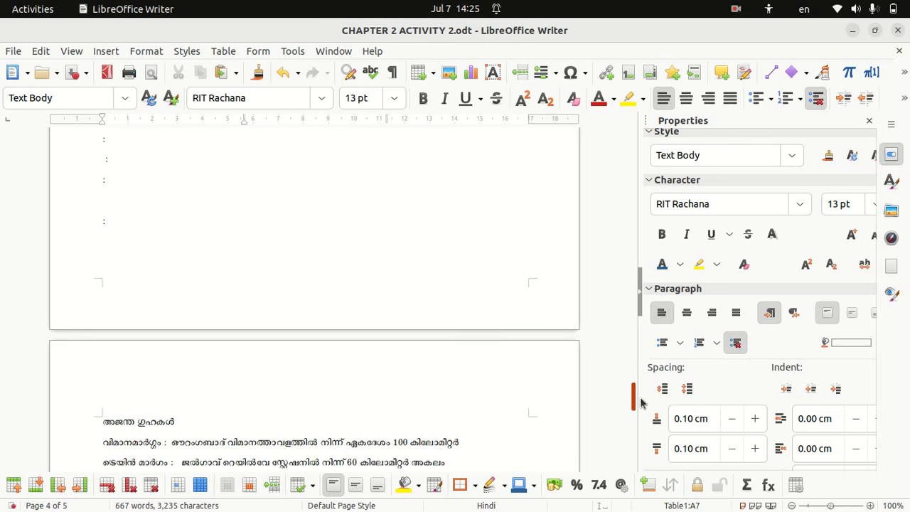
pyautogui.moveTo(121, 237); pyautogui.dragTo(96, 263)
pyautogui.moveTo(104, 394); pyautogui.dragTo(121, 496)
pyautogui.moveTo(126, 433); pyautogui.dragTo(101, 235)
pyautogui.click(102, 234)
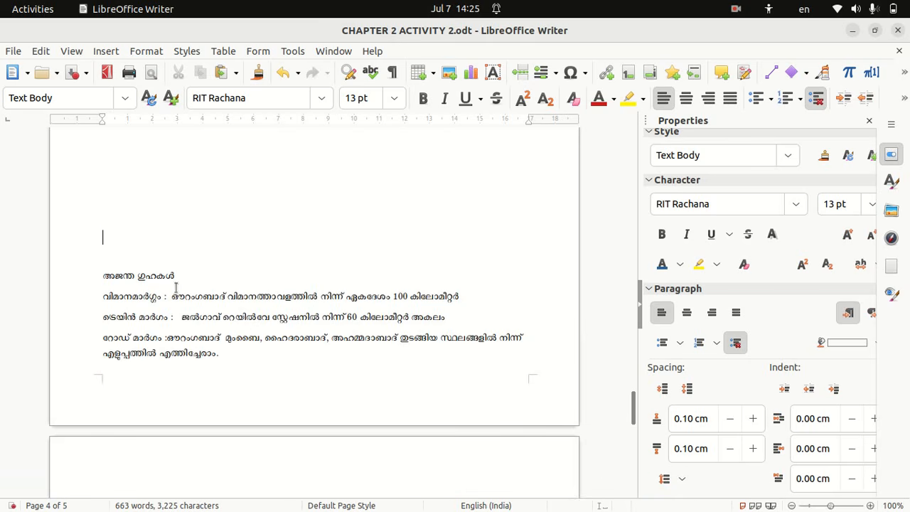
# - Move the "അജന്ത ഗുഹകൾ" heading from below the table into the third cell of the table's second row
pyautogui.moveTo(188, 277); pyautogui.dragTo(90, 282)
pyautogui.hotkey('ctrl', 'c')
pyautogui.press('BackSpace')
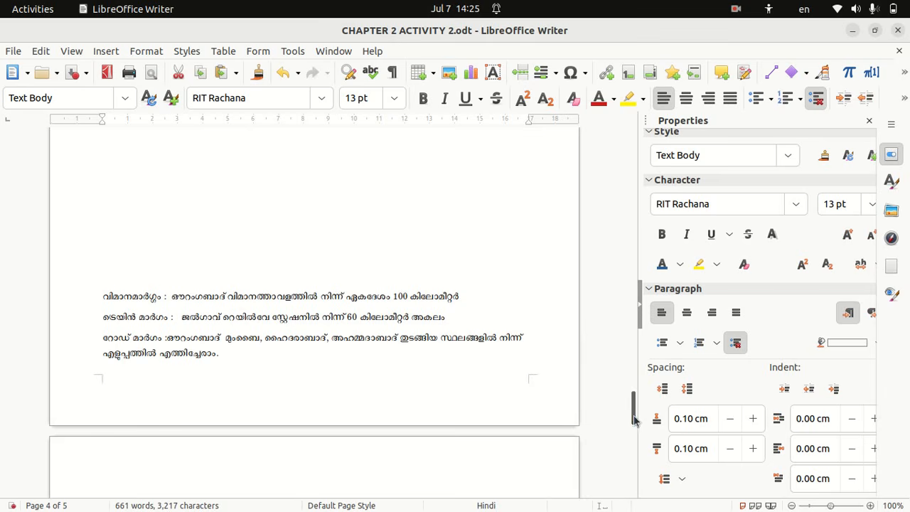
pyautogui.moveTo(631, 418); pyautogui.dragTo(633, 368)
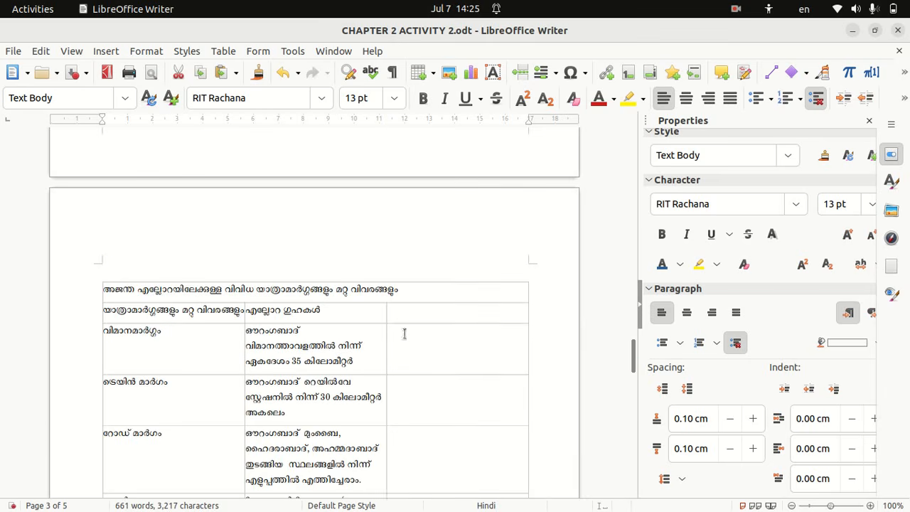
pyautogui.click(397, 309)
pyautogui.hotkey('ctrl', 'v')
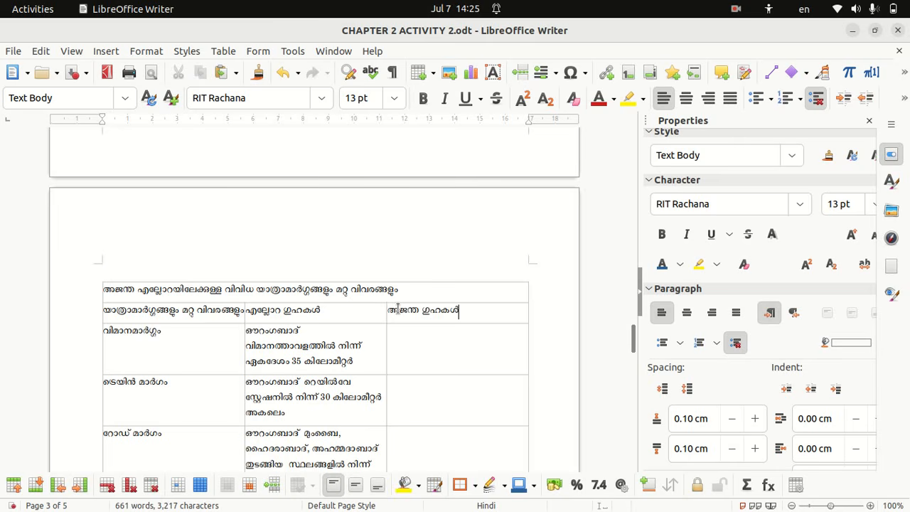
pyautogui.moveTo(632, 339); pyautogui.dragTo(633, 384)
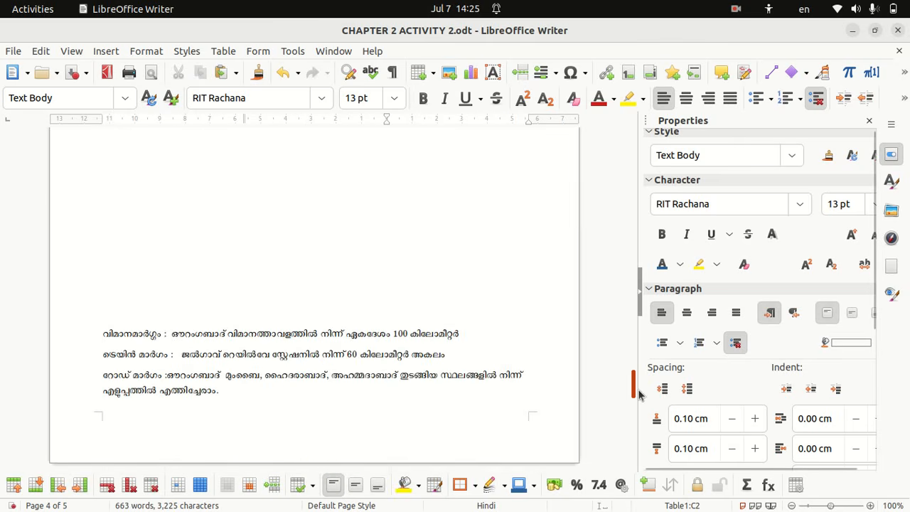
pyautogui.moveTo(474, 334); pyautogui.dragTo(182, 338)
pyautogui.press('BackSpace')
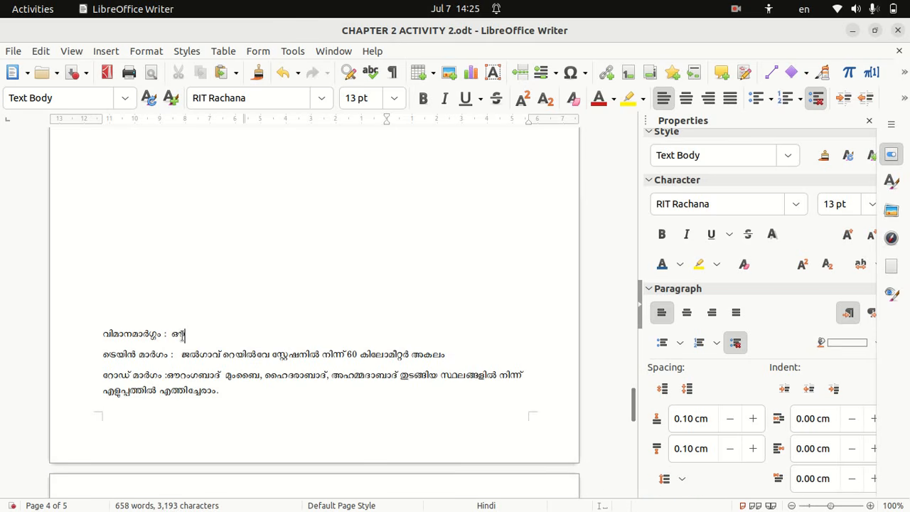
pyautogui.hotkey('ctrl', 'z')
# - Move the Ajanta flight route text, ending in "ഏകദേശം 100 കിലോമീറ്റർ", into the third cell of the "വിമാനമാർഗ്ഗം" row
pyautogui.click(171, 333)
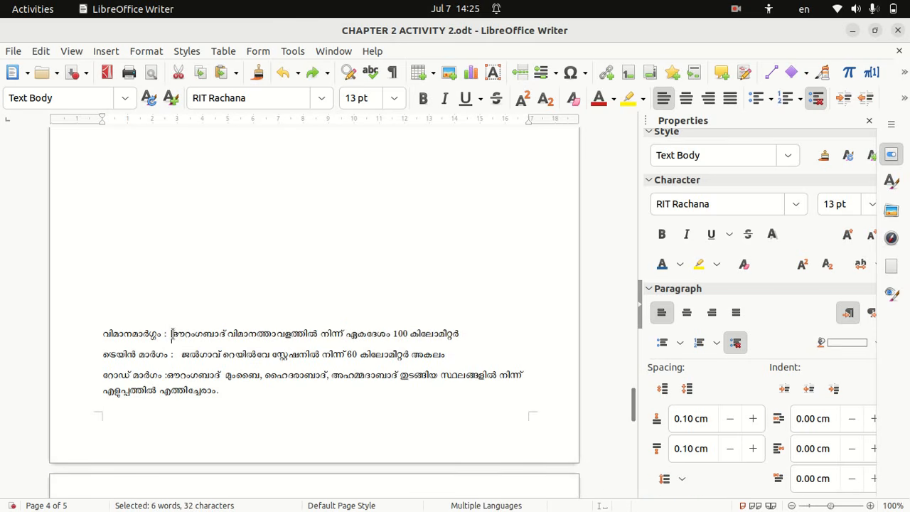
pyautogui.moveTo(171, 333); pyautogui.dragTo(468, 333)
pyautogui.hotkey('ctrl', 'c')
pyautogui.press('Delete')
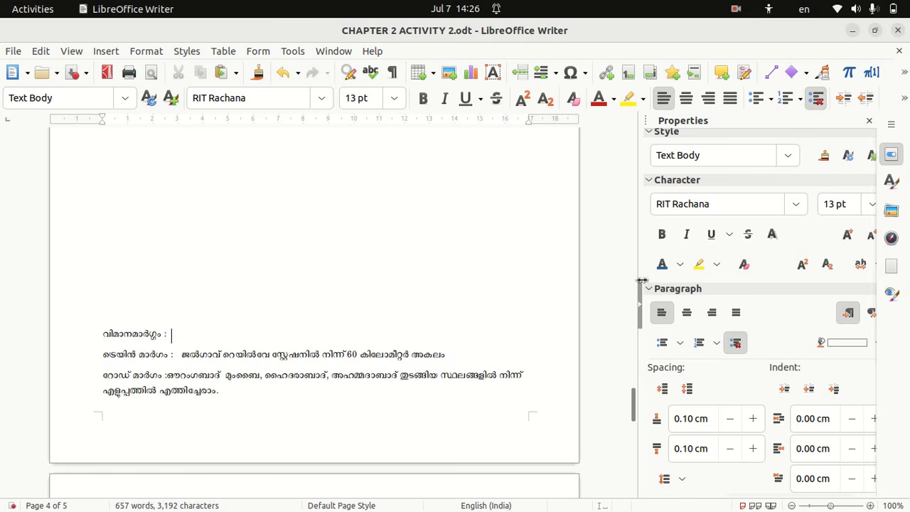
pyautogui.click(633, 267)
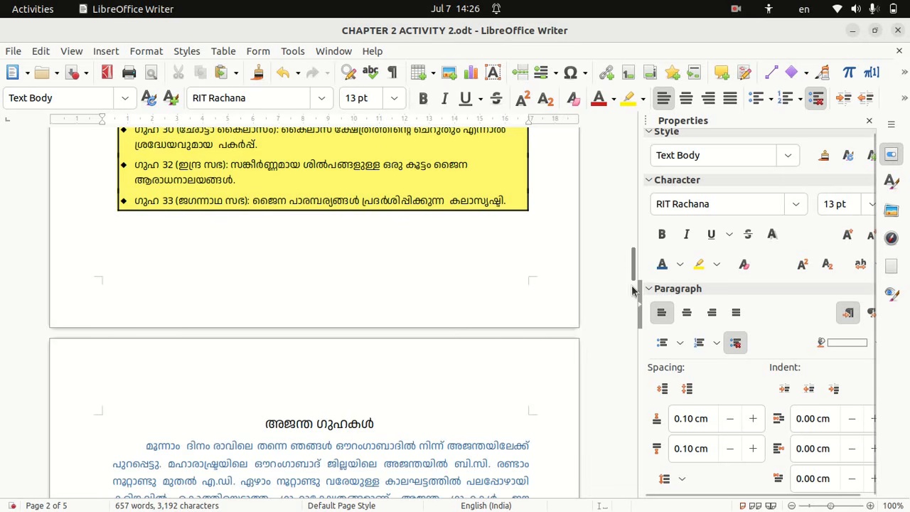
pyautogui.moveTo(631, 271); pyautogui.dragTo(634, 367)
pyautogui.click(436, 285)
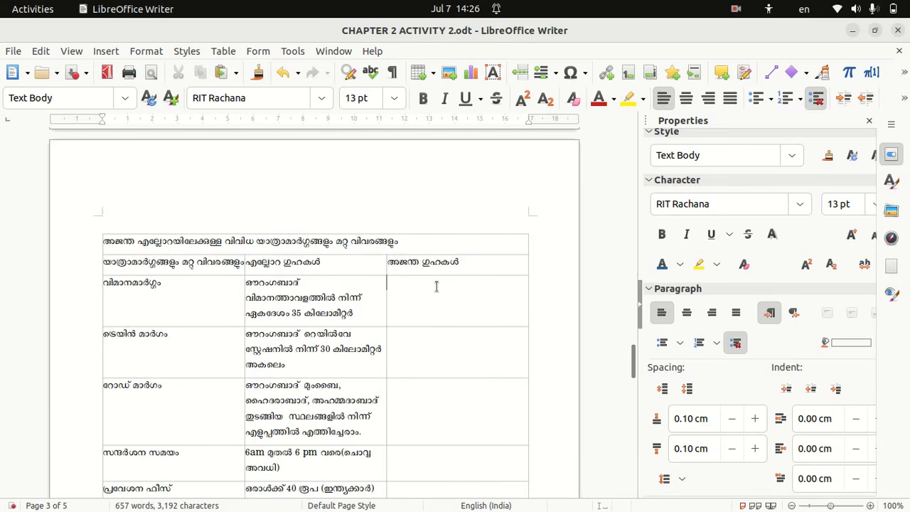
pyautogui.hotkey('ctrl', 'v')
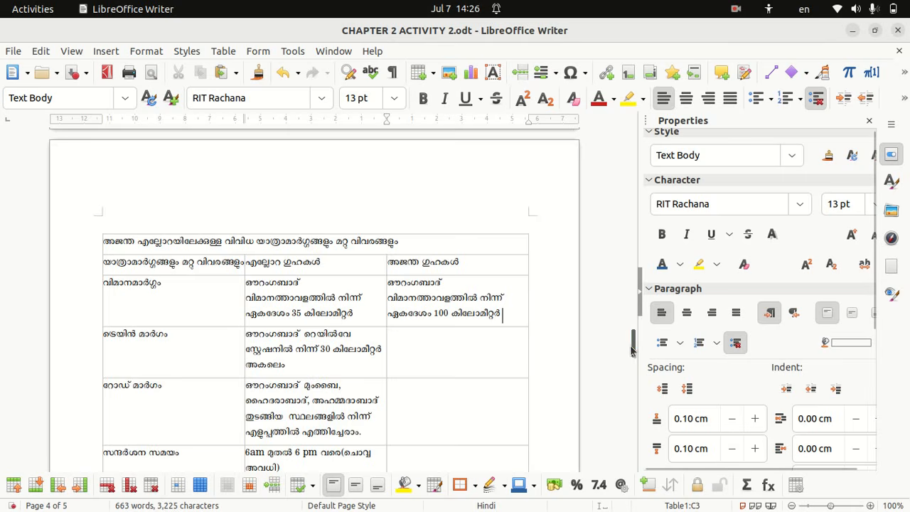
# - Move the Ajanta train route text, ending in "60 കിലോമീറ്റർ അകലം", into the third cell of the "ട്രെയിൻ മാർഗം" row
pyautogui.moveTo(631, 352); pyautogui.dragTo(611, 400)
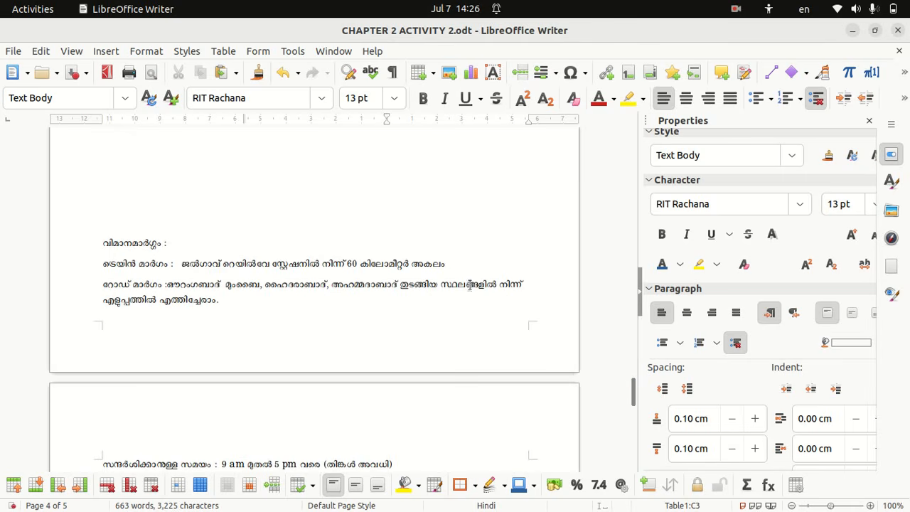
pyautogui.moveTo(462, 261); pyautogui.dragTo(189, 260)
pyautogui.press('BackSpace')
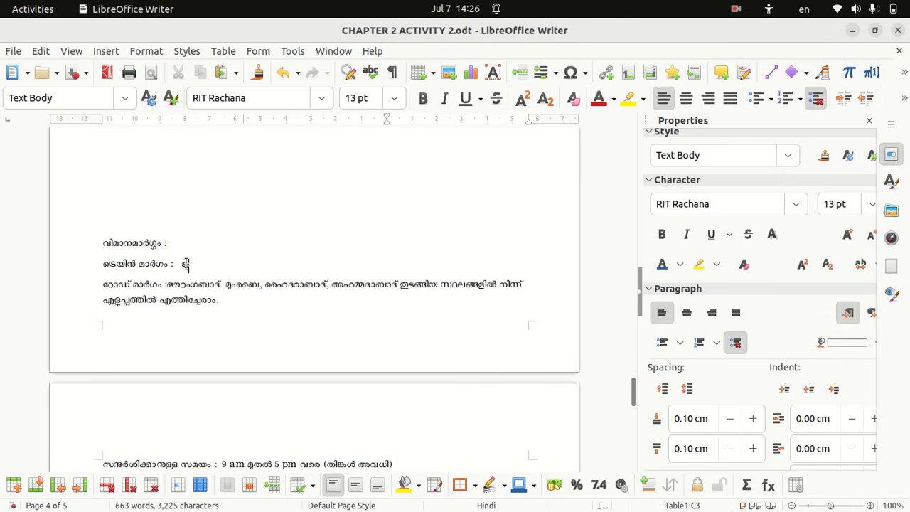
pyautogui.click(633, 236)
pyautogui.moveTo(634, 240); pyautogui.dragTo(577, 358)
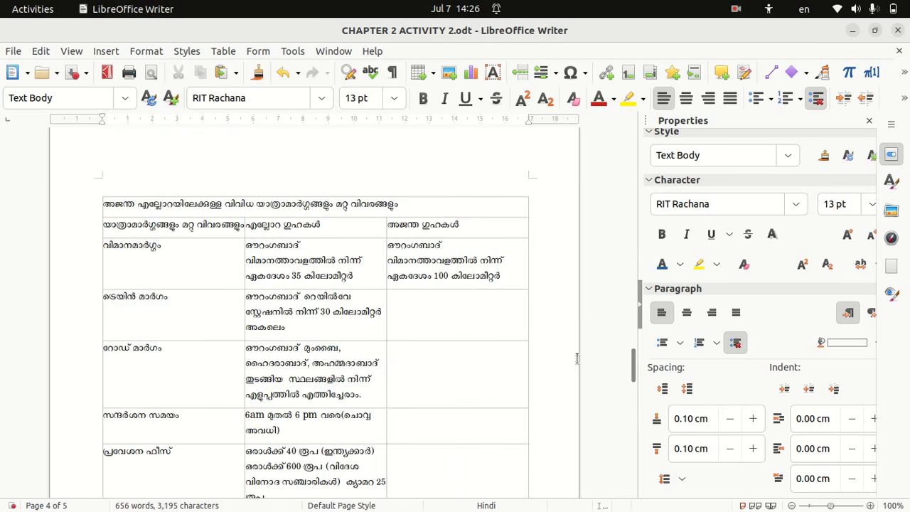
pyautogui.click(442, 297)
pyautogui.write('ജൽഗാവ് റെയിൽവേ സ്റ്റേഷനിൽ നിന്ന് 60 കിലോമീറ്റർ അകലെ')
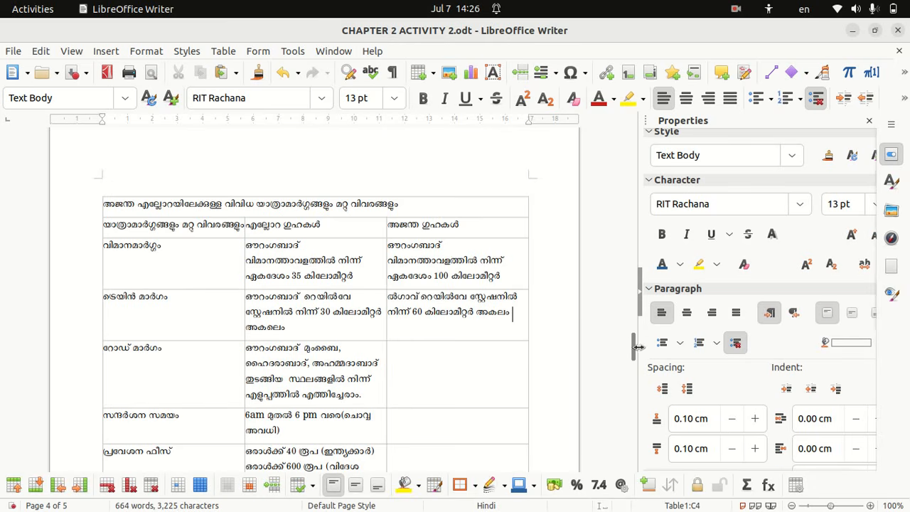
# - Move the Ajanta road route text, ending in "എളുപ്പത്തിൽ എത്തിച്ചേരാം.", into the third cell of the "റോഡ് മാർഗം" row
pyautogui.moveTo(634, 353); pyautogui.dragTo(633, 397)
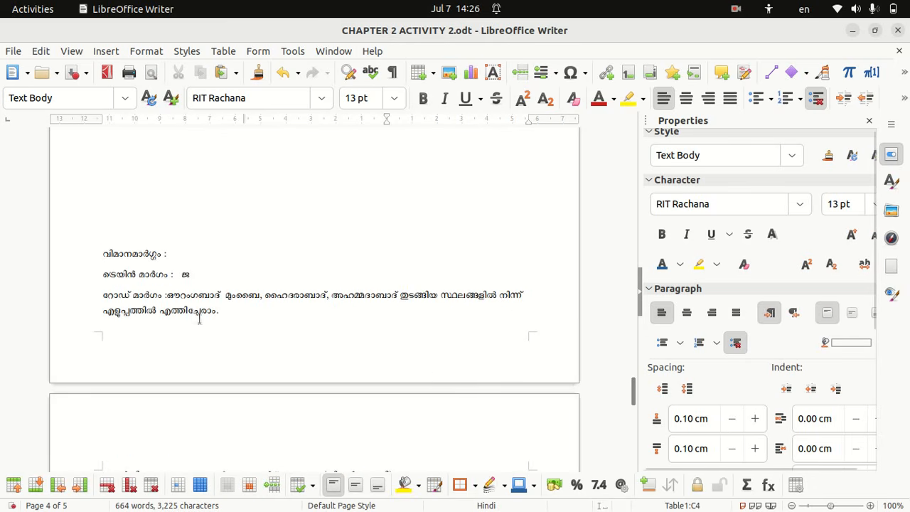
pyautogui.moveTo(234, 315); pyautogui.dragTo(174, 299)
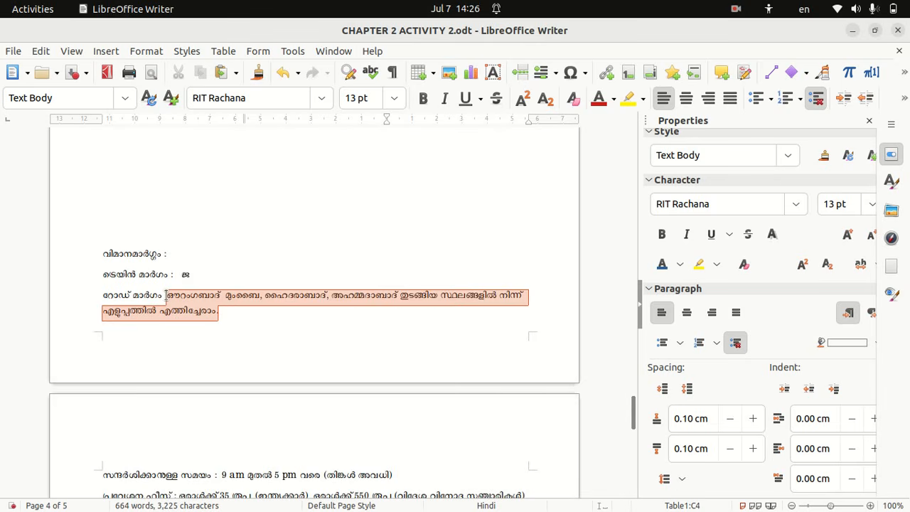
pyautogui.press('Delete')
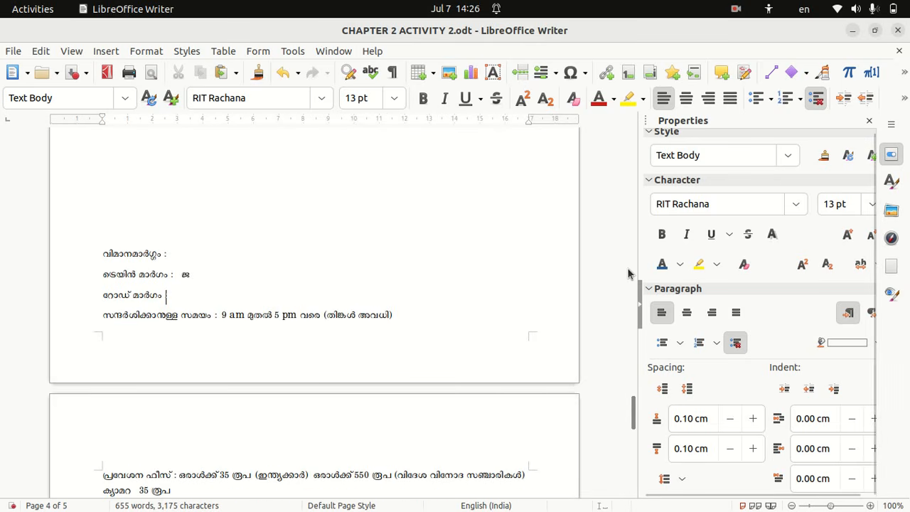
pyautogui.click(633, 270)
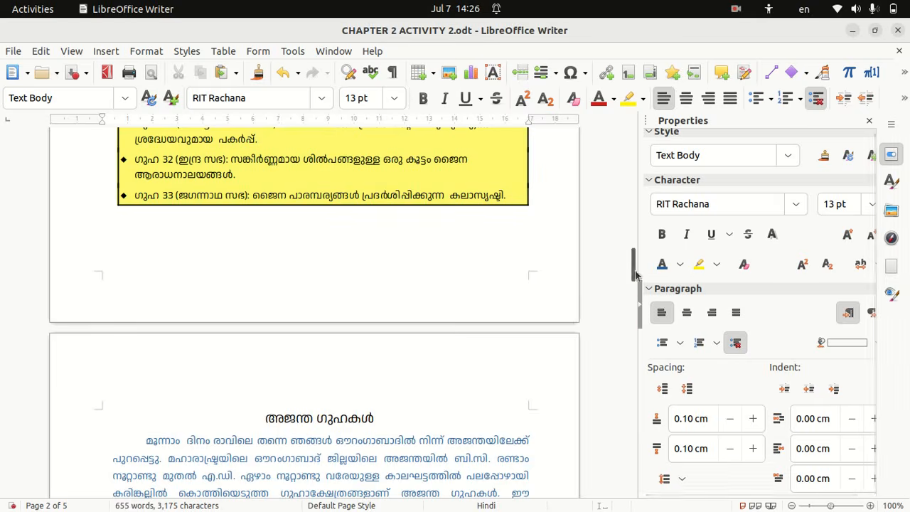
pyautogui.moveTo(633, 270); pyautogui.dragTo(623, 374)
pyautogui.click(486, 343)
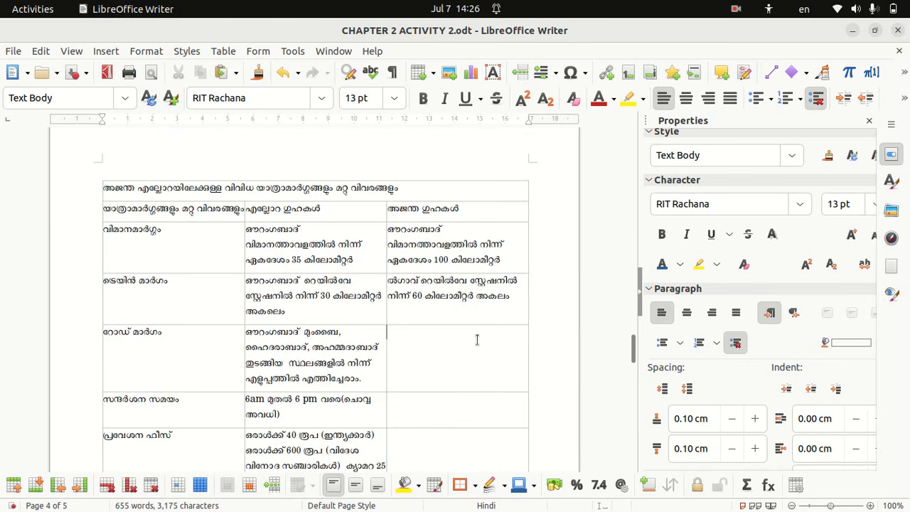
pyautogui.write('ഔറംഗബാദ് മുംബൈ, ഹൈദരാബാദ്, അഹമ്മദാബാദ് ഇടങ്ങിയ സ്ഥലങ്ങളിൽ നിന്ന് എളുപ്പത്തിൽ എത്തിച്ചേരാം.')
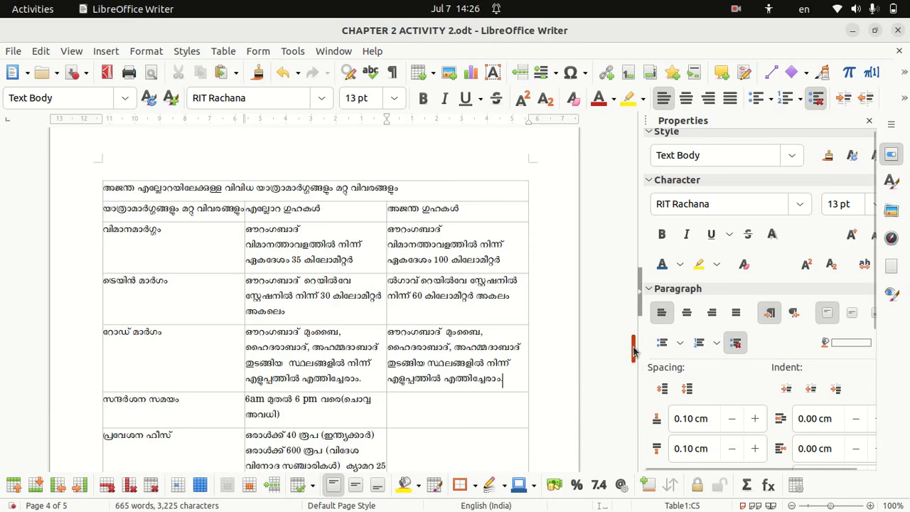
pyautogui.moveTo(633, 350); pyautogui.dragTo(632, 392)
pyautogui.click(423, 270)
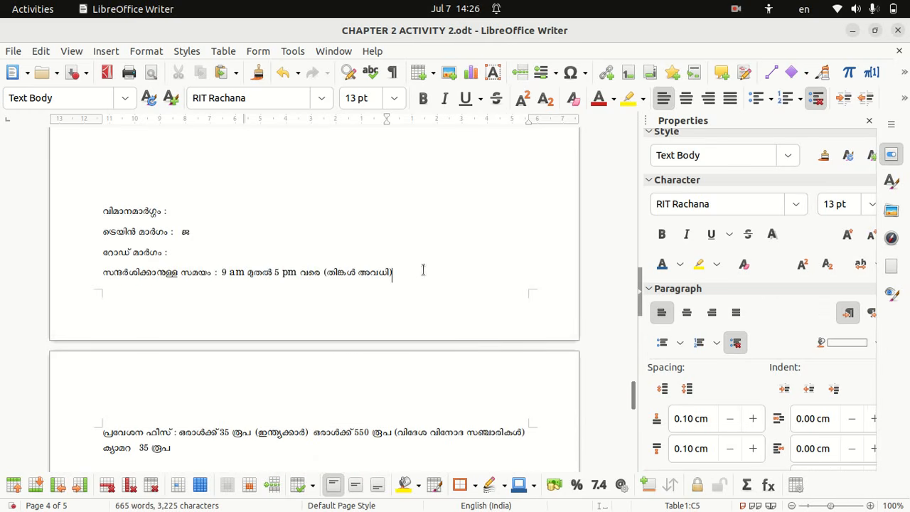
pyautogui.moveTo(423, 270); pyautogui.dragTo(221, 273)
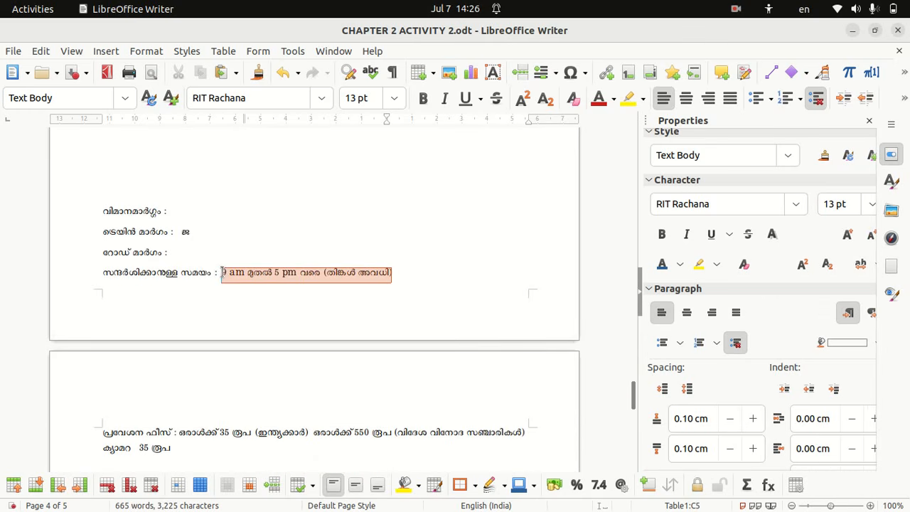
pyautogui.press('BackSpace')
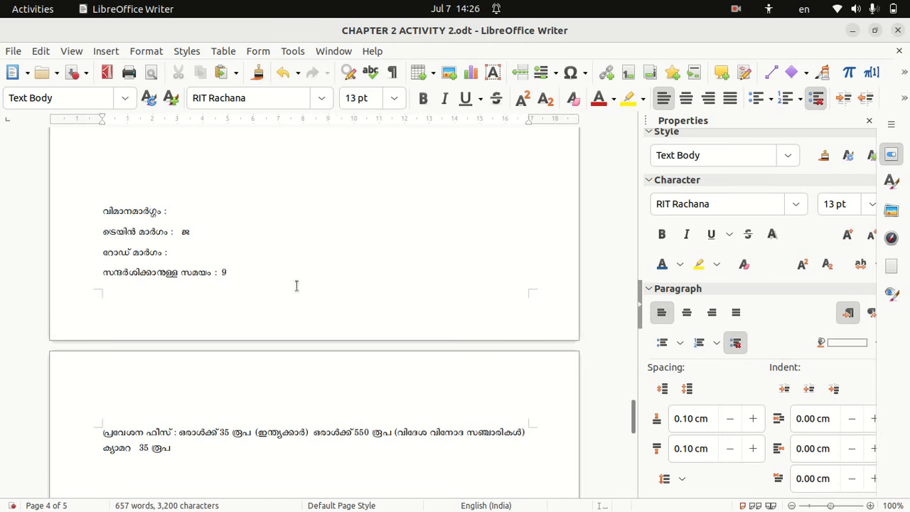
pyautogui.hotkey('ctrl', 'z')
# - Move the visiting hours "9 am മുതൽ 5 pm വരെ (തിങ്കൾ അവധി)" into the third cell of the "സന്ദർശന സമയം" row
pyautogui.moveTo(220, 270); pyautogui.dragTo(410, 277)
pyautogui.hotkey('ctrl', 'c')
pyautogui.press('BackSpace')
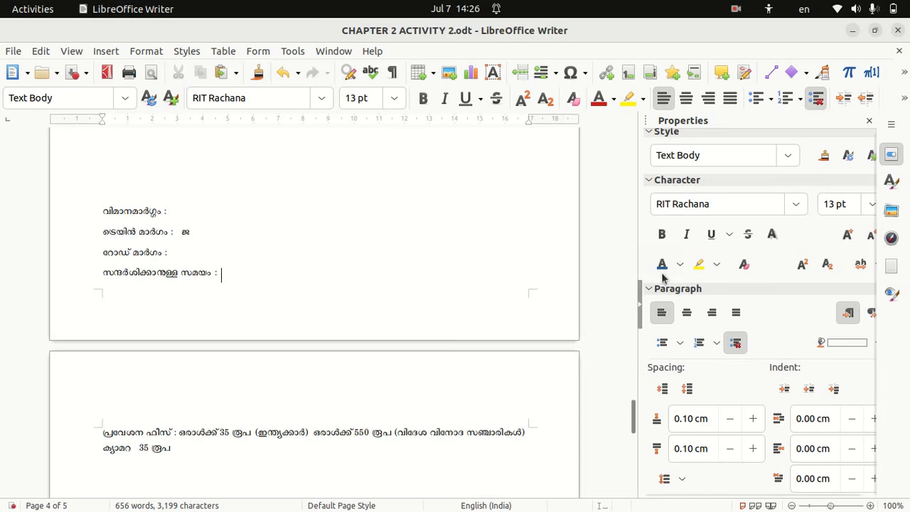
pyautogui.click(633, 266)
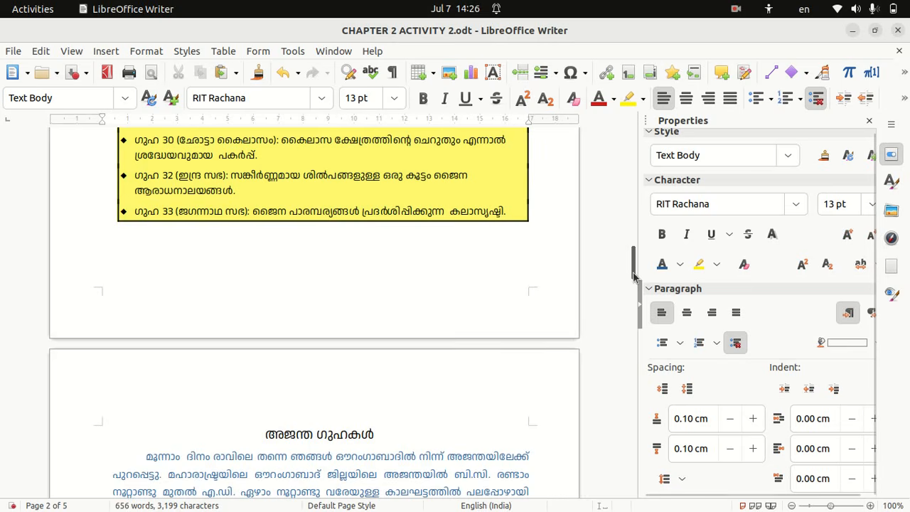
pyautogui.moveTo(635, 258); pyautogui.dragTo(623, 386)
pyautogui.click(459, 315)
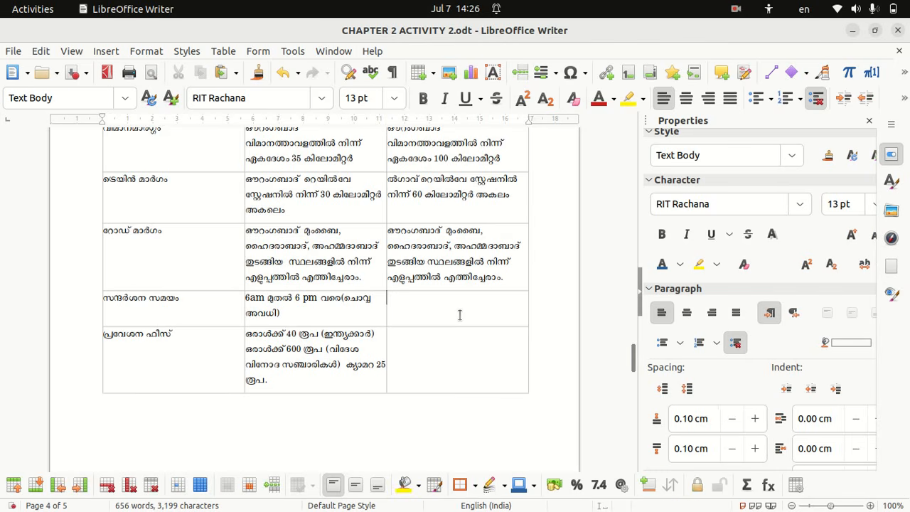
pyautogui.hotkey('ctrl', 'v')
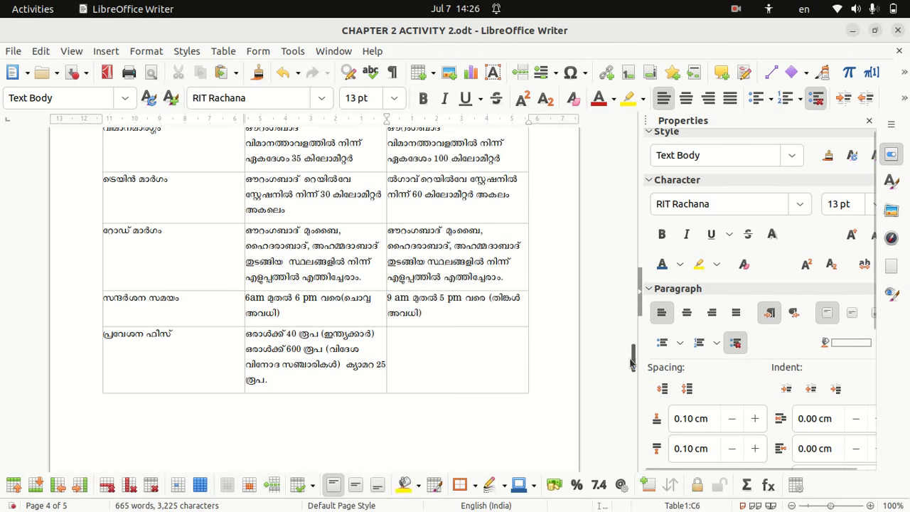
# - Remove the leftover "ജ" from the train line below the table and insert it at the start of the Ajanta train route cell
pyautogui.moveTo(633, 363); pyautogui.dragTo(632, 385)
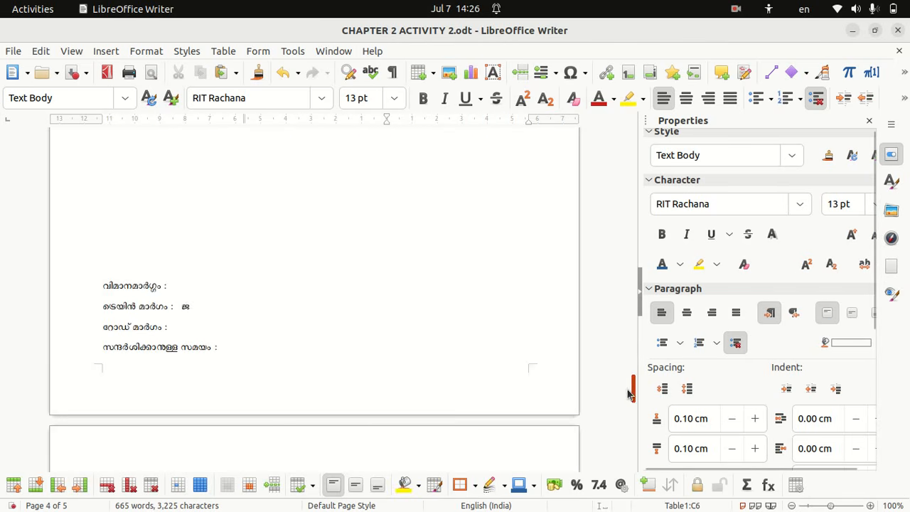
pyautogui.click(184, 307)
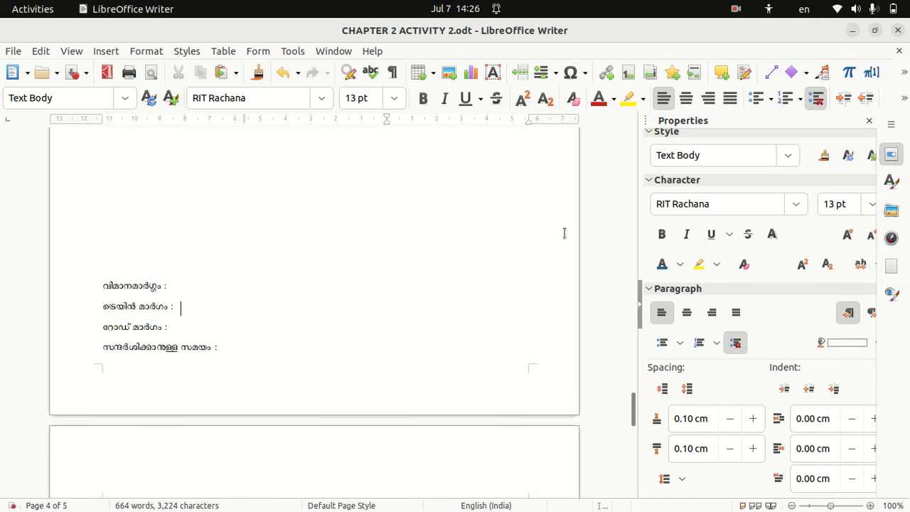
pyautogui.click(634, 224)
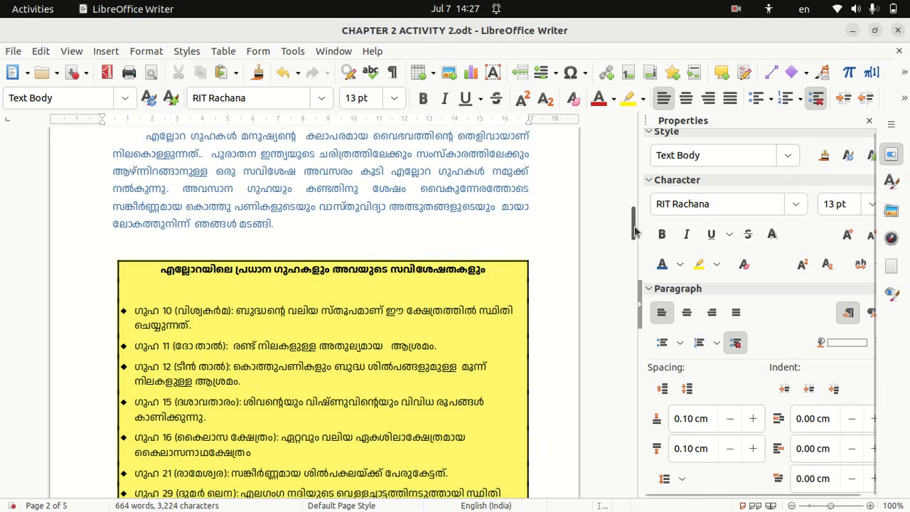
pyautogui.moveTo(633, 223); pyautogui.dragTo(622, 366)
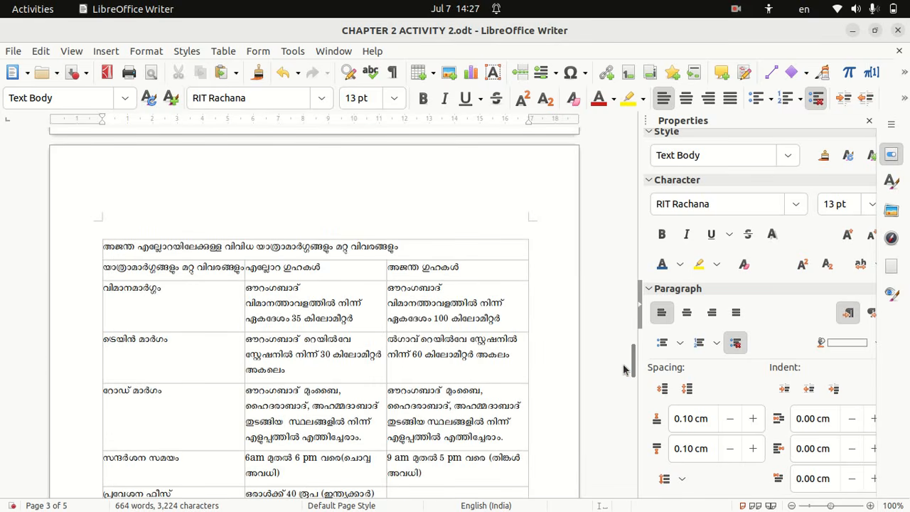
pyautogui.click(389, 341)
pyautogui.write('ജ')
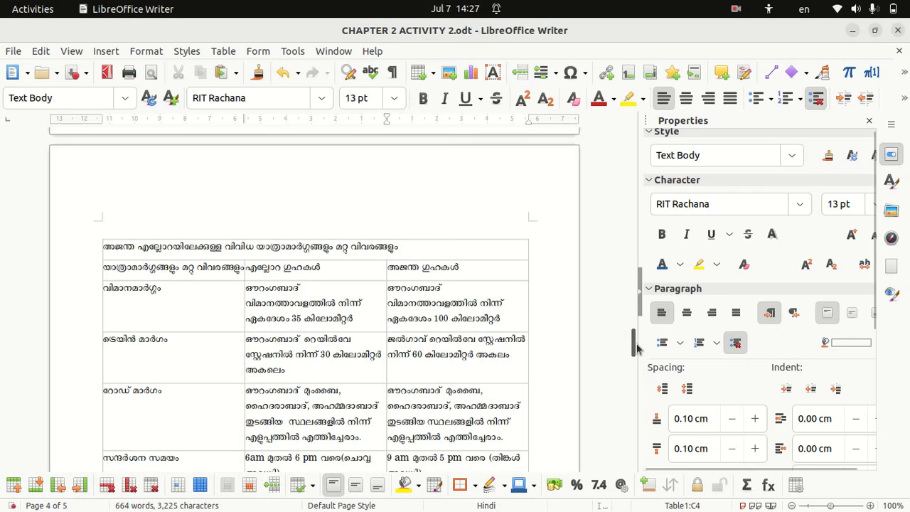
# - Move the Ajanta entrance fee text, ending in "ക്യാമറ 35 രൂപ", into the third cell of the "പ്രവേശന ഫീസ്" row
pyautogui.moveTo(629, 349); pyautogui.dragTo(633, 409)
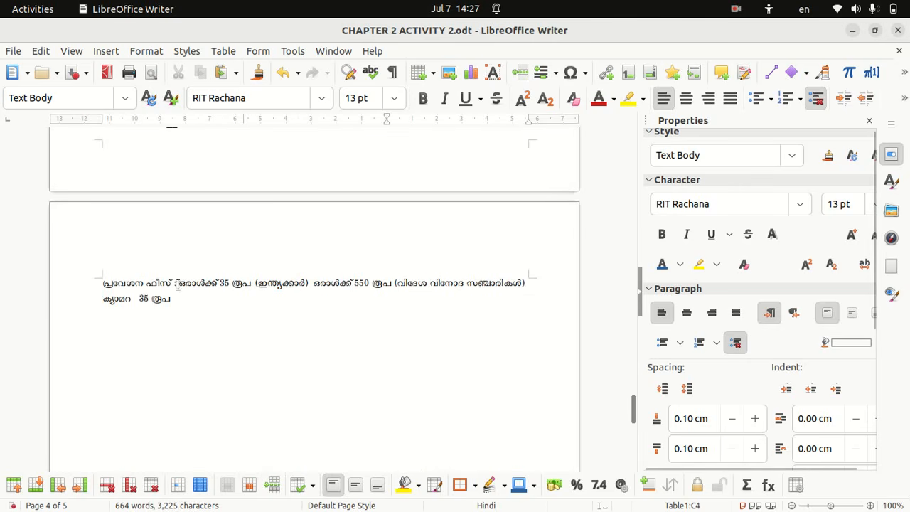
pyautogui.moveTo(178, 283); pyautogui.dragTo(218, 311)
pyautogui.hotkey('ctrl', 'c')
pyautogui.press('Delete')
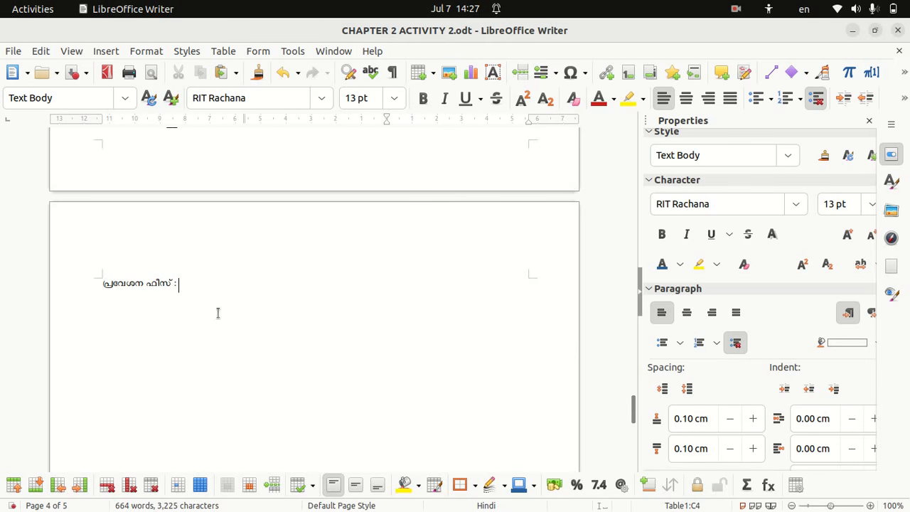
pyautogui.click(631, 253)
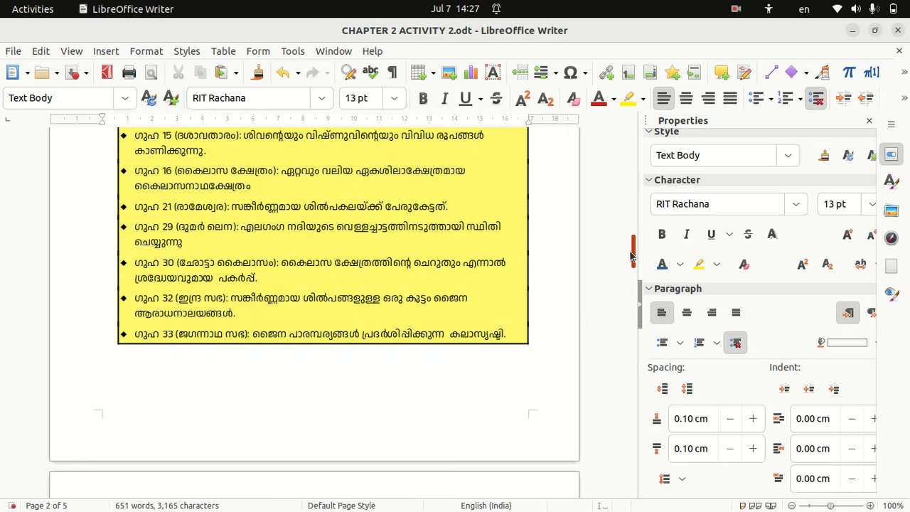
pyautogui.moveTo(631, 253); pyautogui.dragTo(635, 377)
pyautogui.click(437, 258)
pyautogui.hotkey('ctrl', 'v')
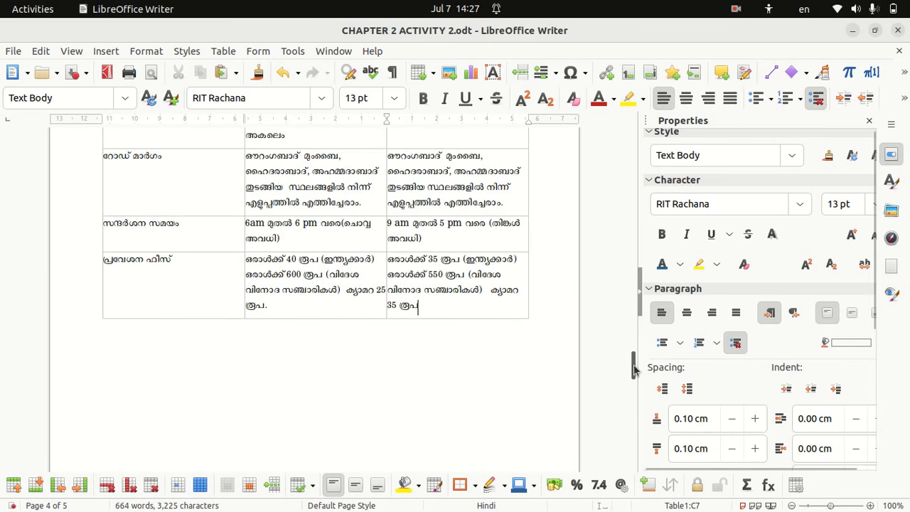
# - Delete the leftover Ajanta labels below the table, from "വിമാനമാർഗ്ഗം :" through "പ്രവേശന ഫീസ് :"
pyautogui.moveTo(634, 368); pyautogui.dragTo(648, 408)
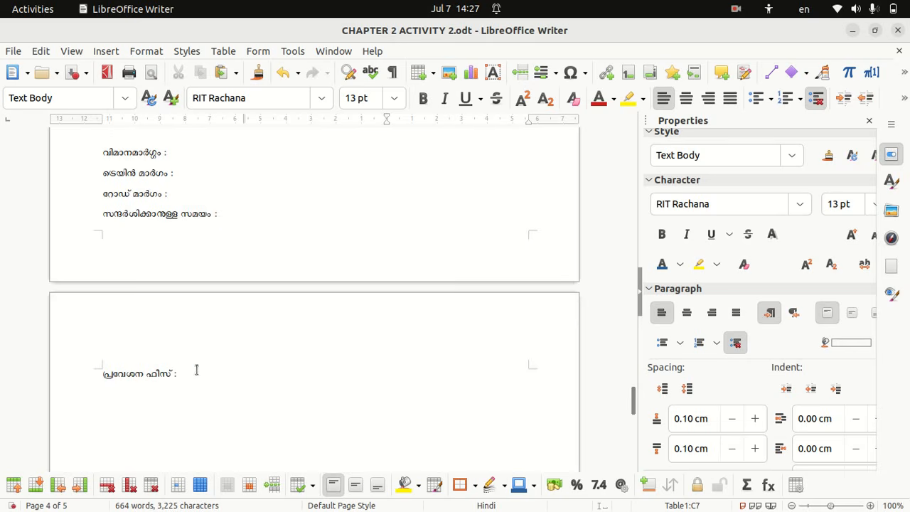
pyautogui.moveTo(196, 370); pyautogui.dragTo(102, 155)
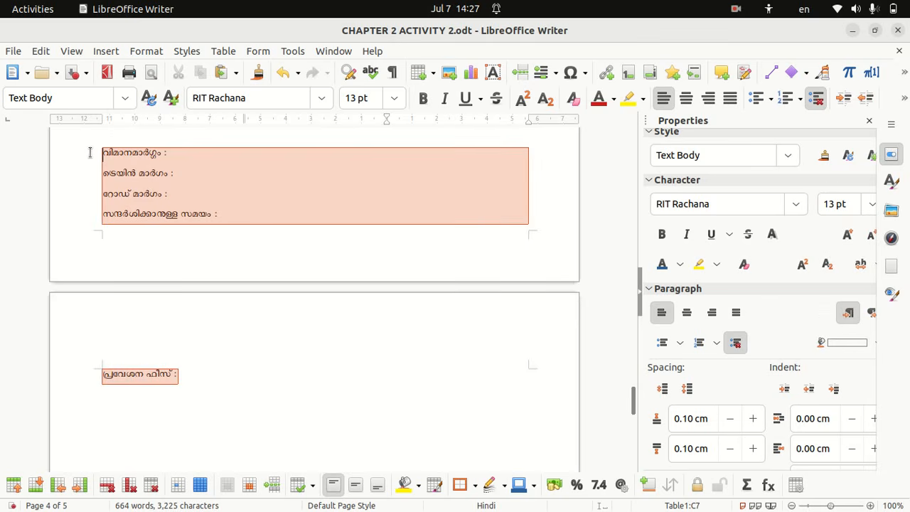
pyautogui.press('Delete')
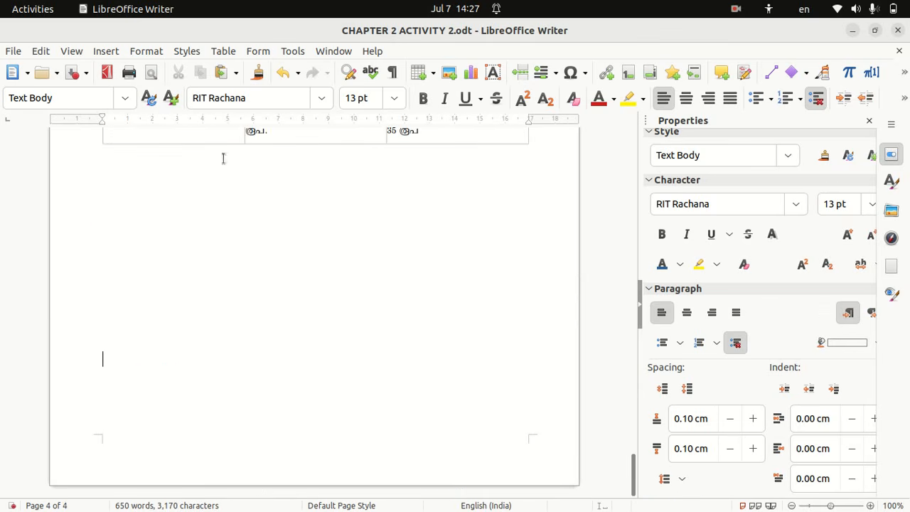
# - Check the table's look in ajanta.pdf and set the font of the whole Writer table to Anek Malayalam Medium, 11 pt
pyautogui.moveTo(633, 471); pyautogui.dragTo(631, 426)
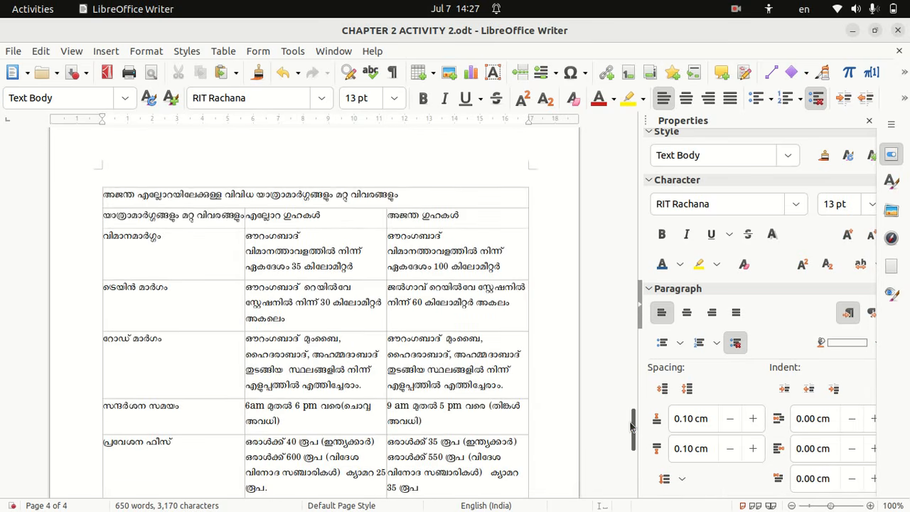
pyautogui.press('super')
pyautogui.click(374, 321)
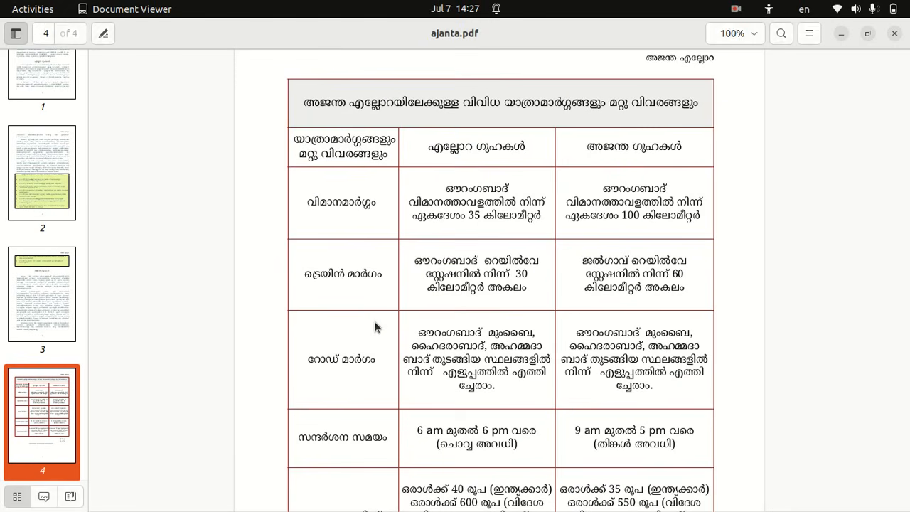
pyautogui.press('super')
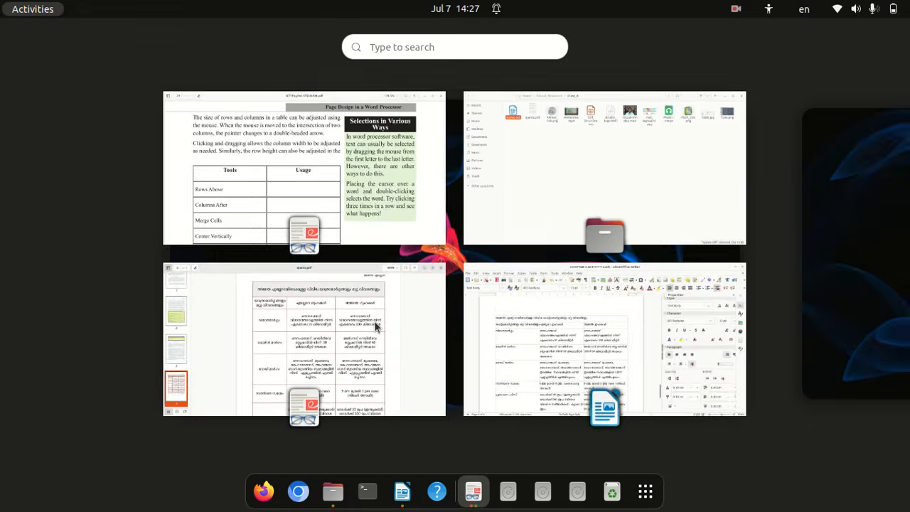
pyautogui.click(603, 345)
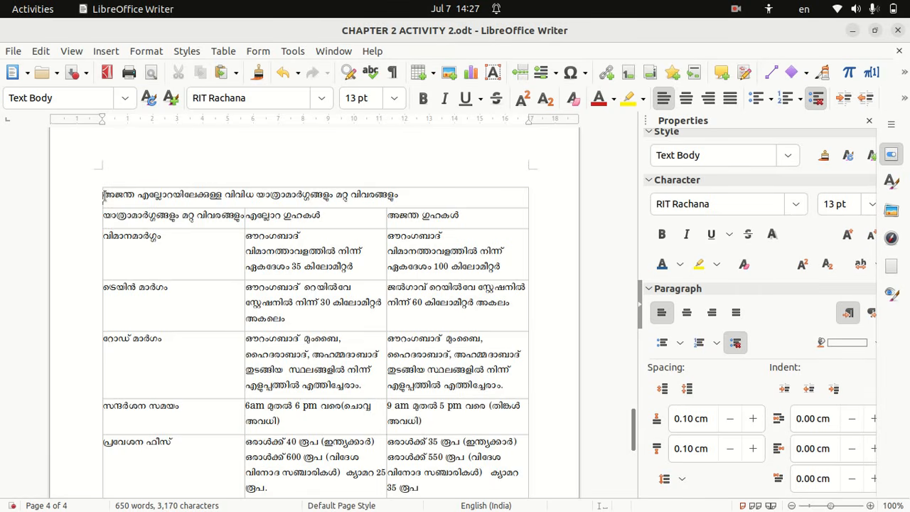
pyautogui.moveTo(103, 195); pyautogui.dragTo(389, 417)
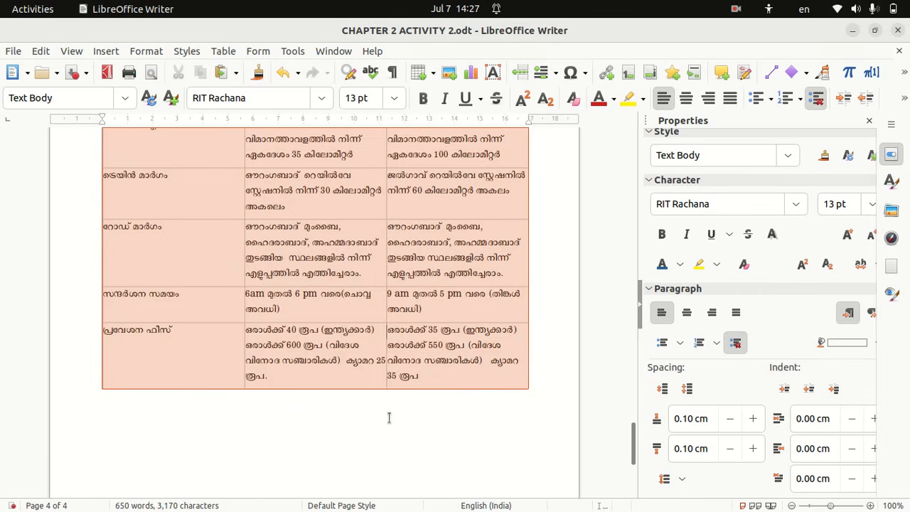
pyautogui.click(722, 203)
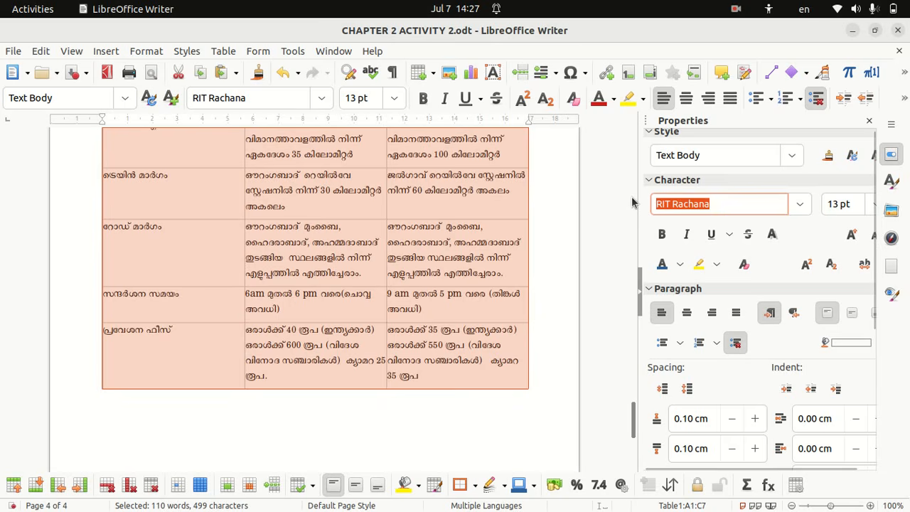
pyautogui.press('BackSpace')
pyautogui.write('Anek Malayalam Medium')
pyautogui.press('Return')
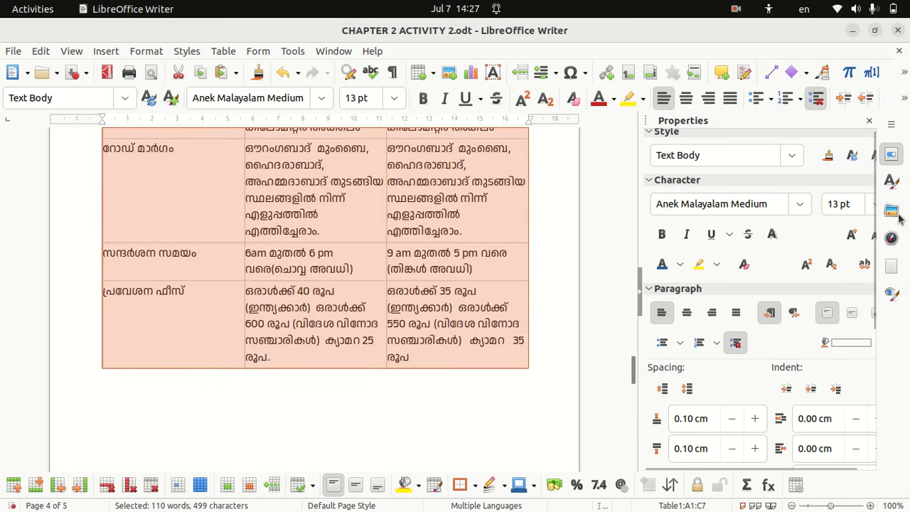
pyautogui.click(394, 98)
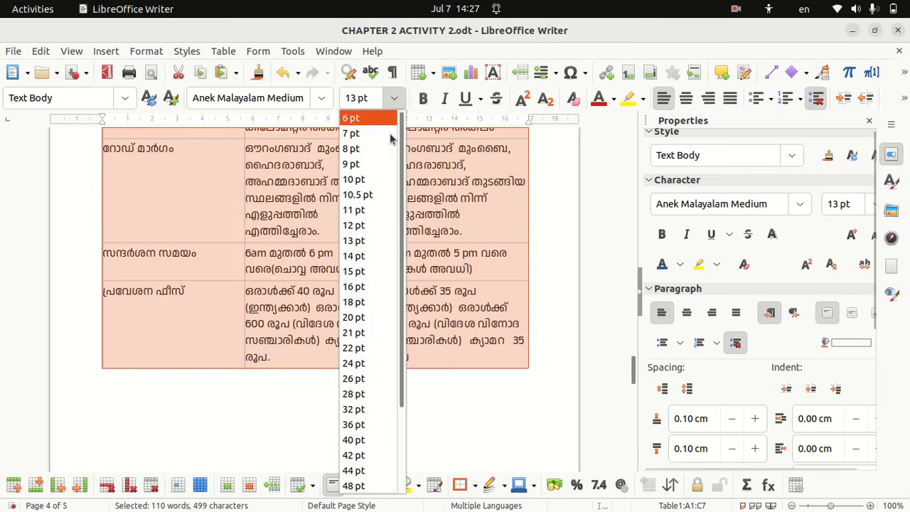
pyautogui.click(386, 208)
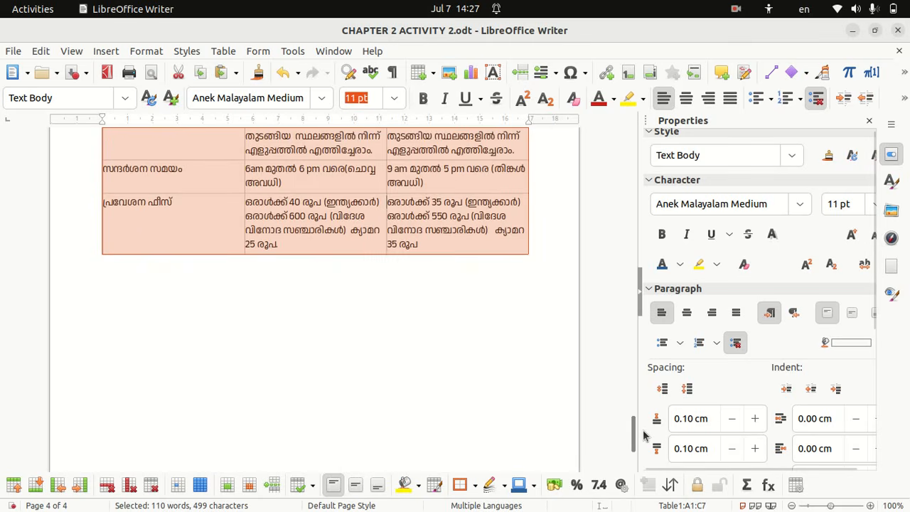
# - Add a blank line above and below the table's title and indent the title toward the centre of its row
pyautogui.moveTo(632, 437); pyautogui.dragTo(642, 398)
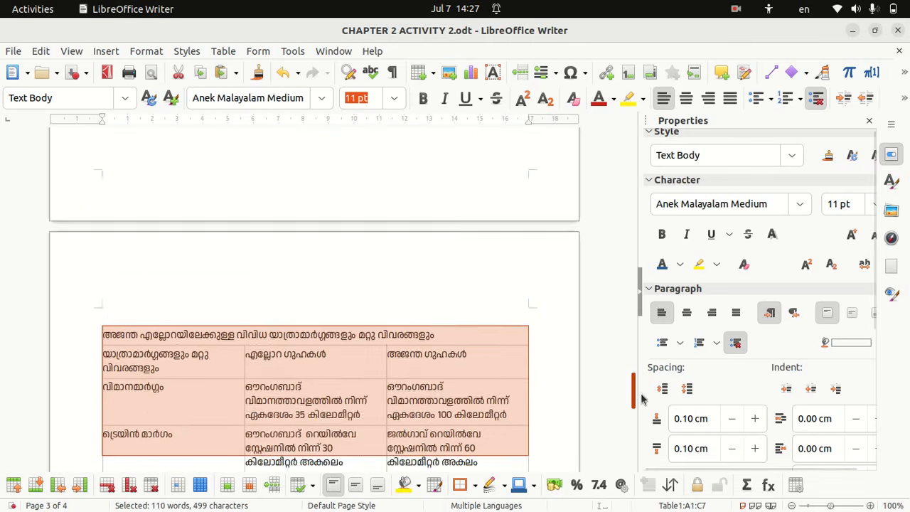
pyautogui.click(459, 291)
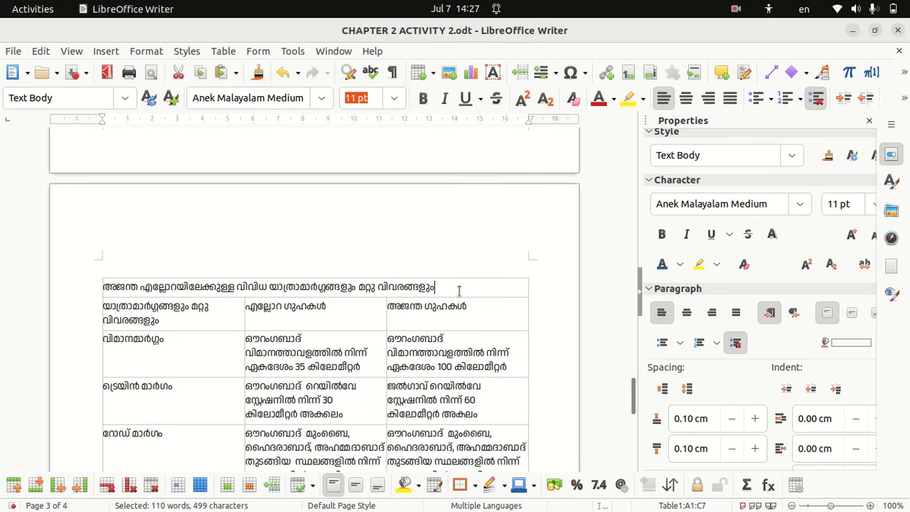
pyautogui.press('Return')
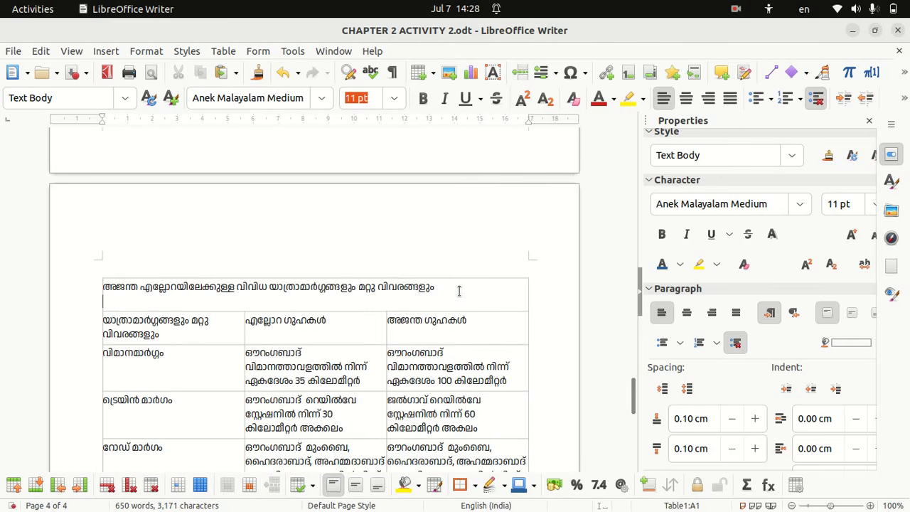
pyautogui.click(105, 286)
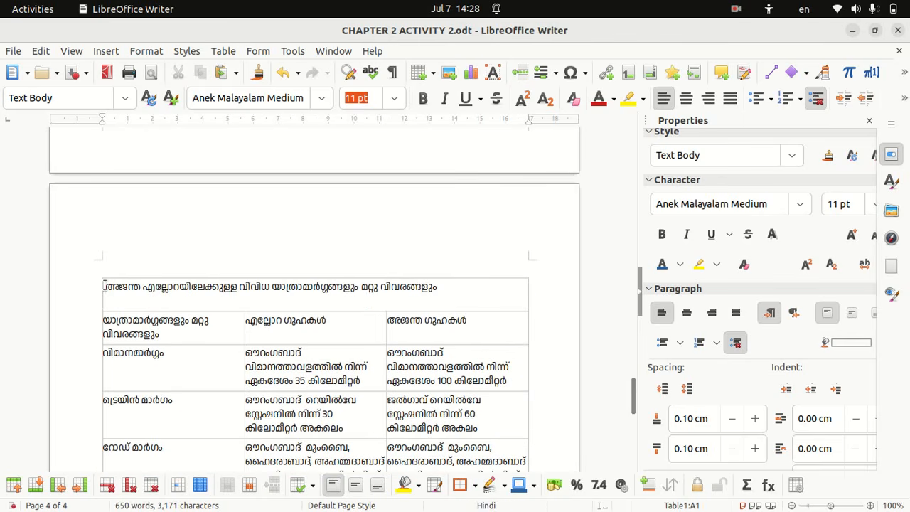
pyautogui.press('Return')
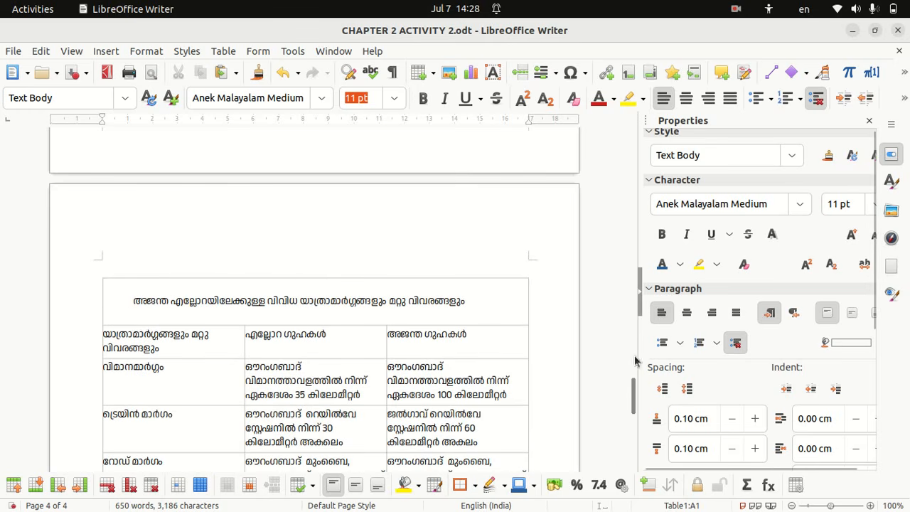
# - Add a blank line above the text in all three "വിമാനമാർഗ്ഗം" row cells and one below the Ellora flight text
pyautogui.moveTo(626, 404)
pyautogui.mouseDown()
pyautogui.moveTo(631, 430)
pyautogui.moveTo(633, 415)
pyautogui.mouseUp()
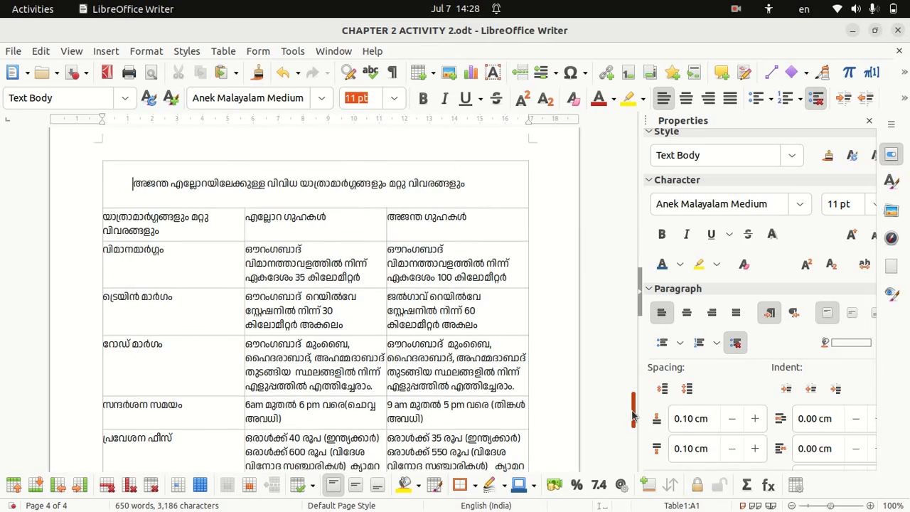
pyautogui.click(104, 248)
pyautogui.press('Return')
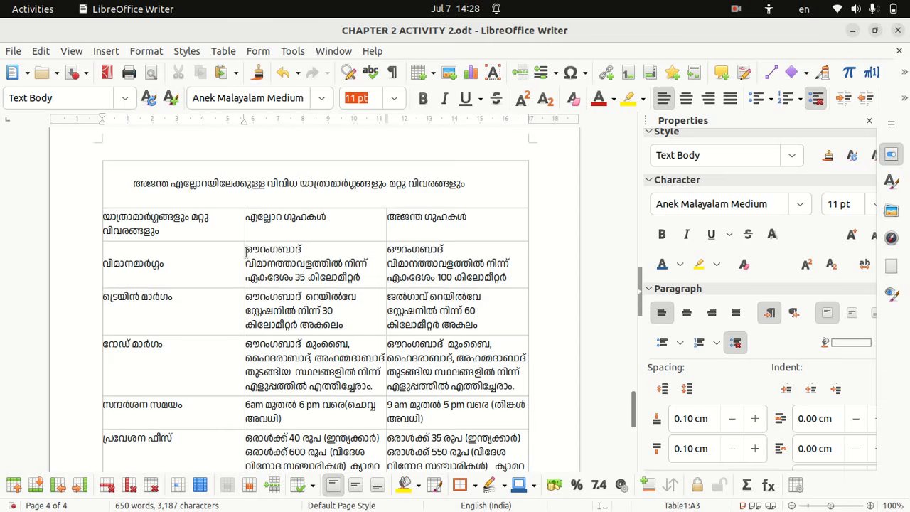
pyautogui.click(246, 250)
pyautogui.press('Return')
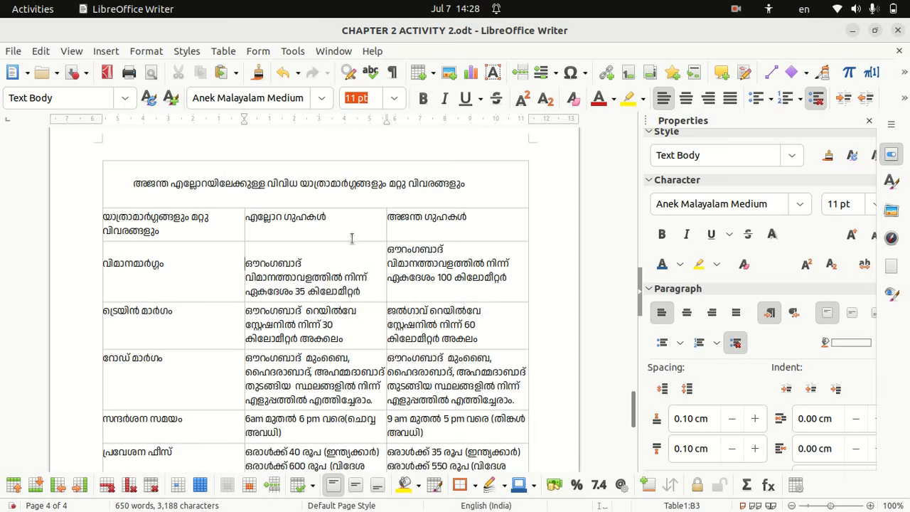
pyautogui.click(389, 248)
pyautogui.press('Return')
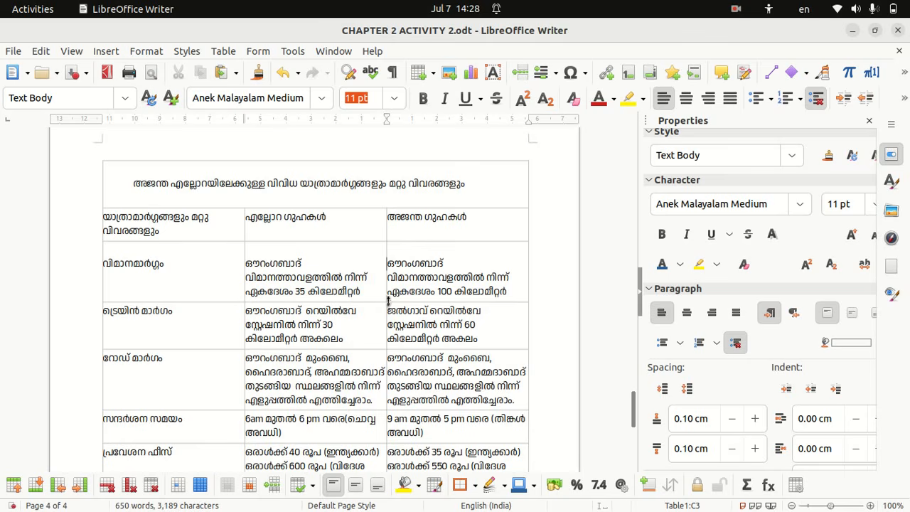
pyautogui.click(368, 286)
pyautogui.press('Return')
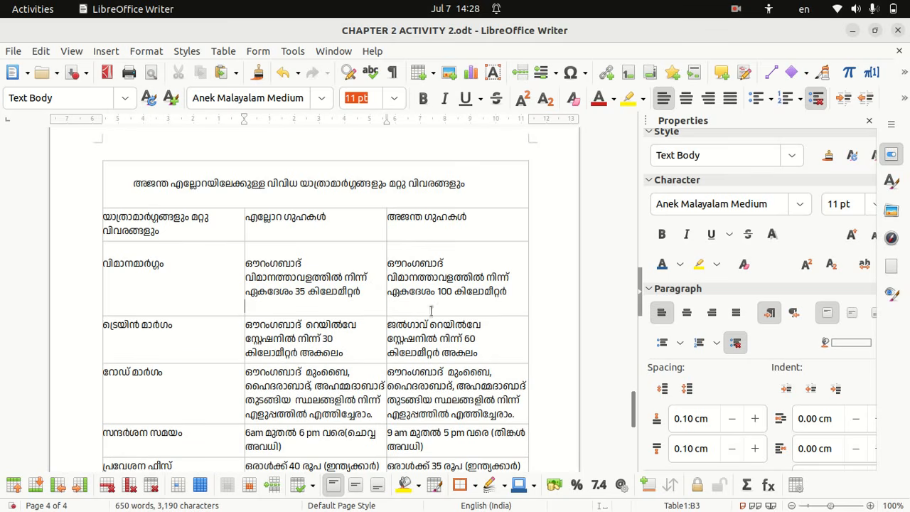
# - Add a blank line above the text in all three "ട്രെയിൻ മാർഗം" row cells and one below the Ellora train text
pyautogui.click(105, 325)
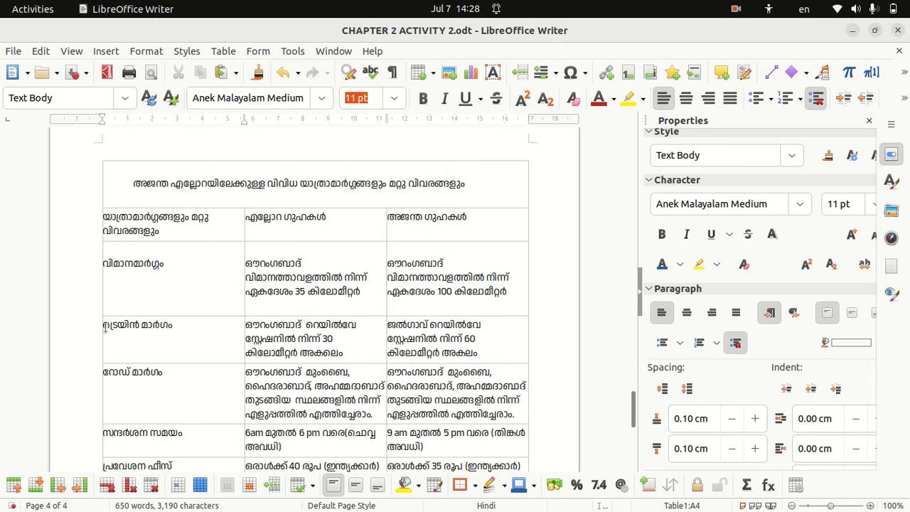
pyautogui.press('Return')
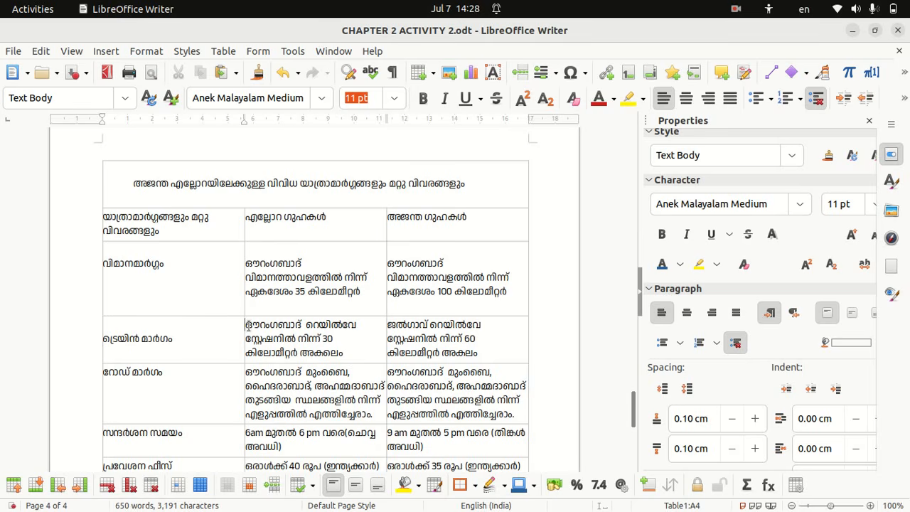
pyautogui.click(248, 324)
pyautogui.press('Return')
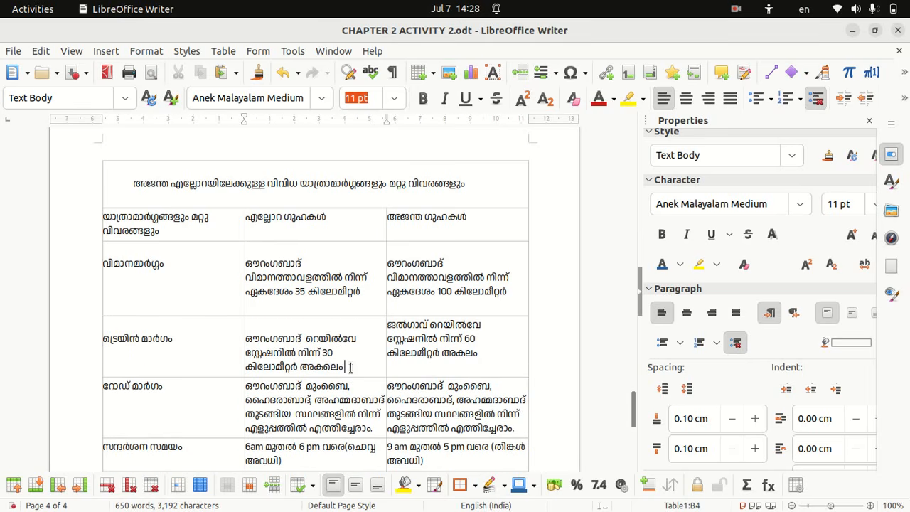
pyautogui.press('Return')
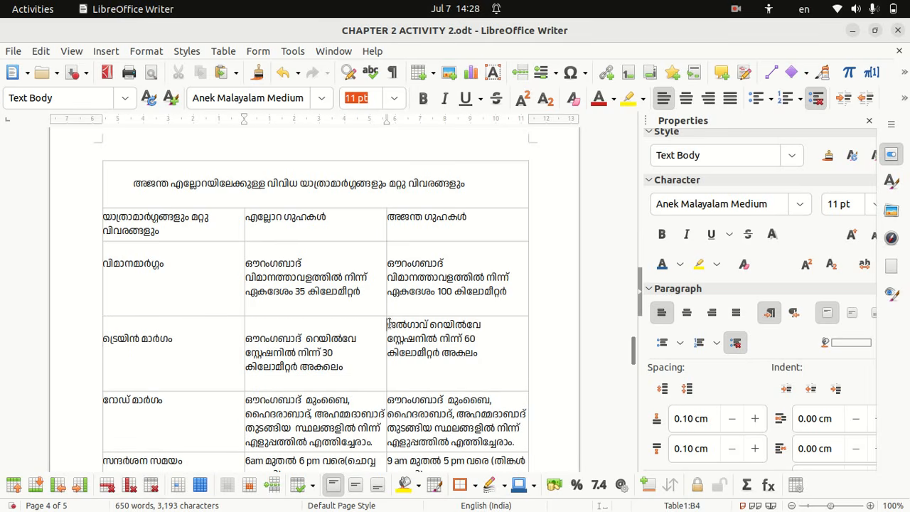
pyautogui.click(389, 324)
pyautogui.hotkey('shift', 'Return')
pyautogui.click(485, 371)
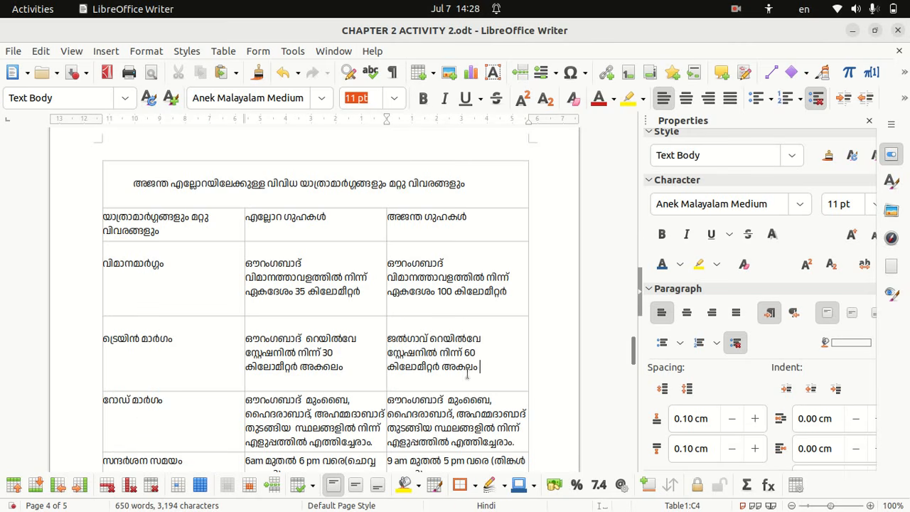
# - Add a blank line above the text in all three "റോഡ് മാർഗം" row cells and one below the Ellora road text
pyautogui.click(105, 401)
pyautogui.press('Return')
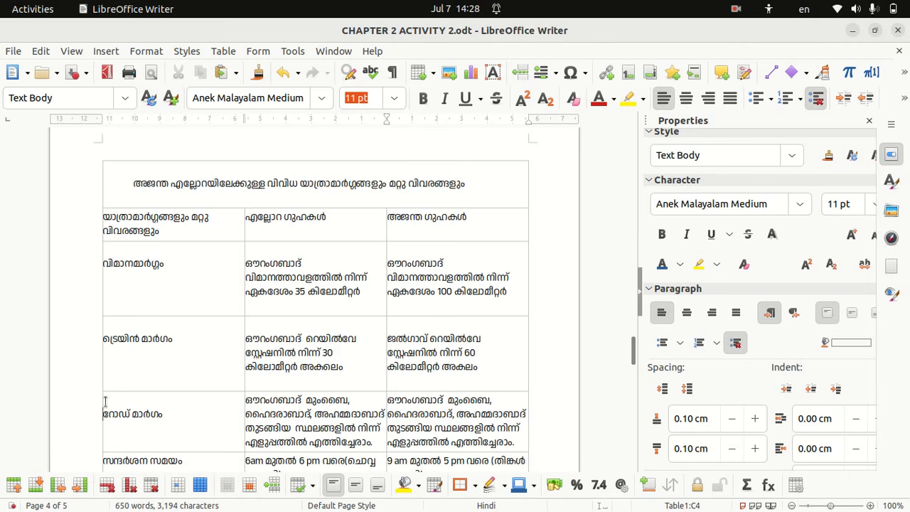
pyautogui.click(248, 400)
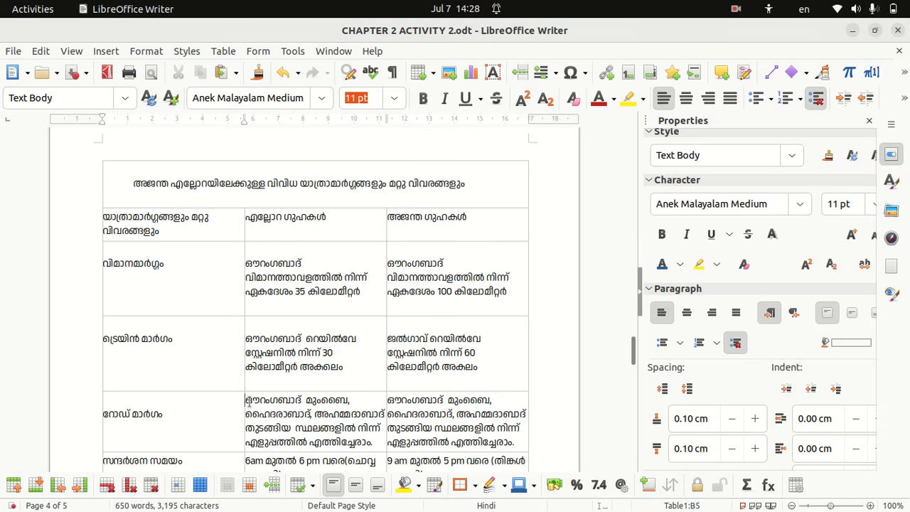
pyautogui.press('Return')
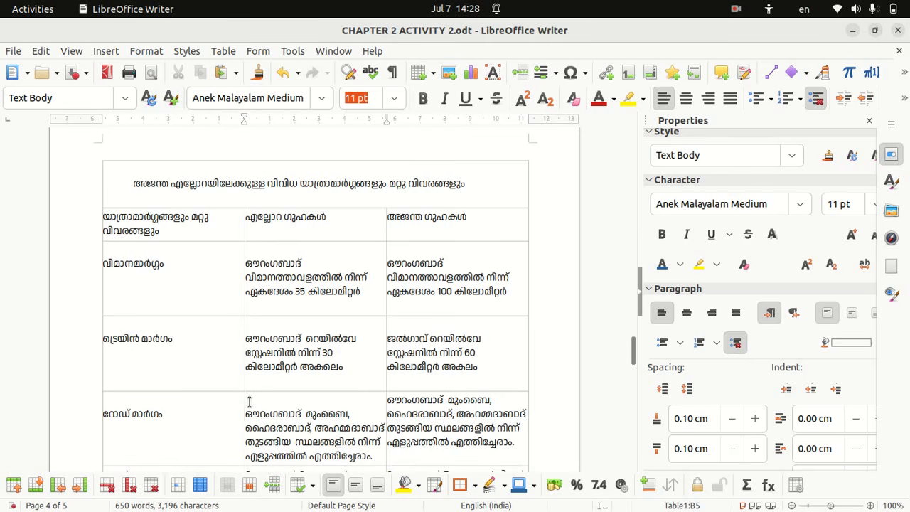
pyautogui.click(378, 456)
pyautogui.press('Return')
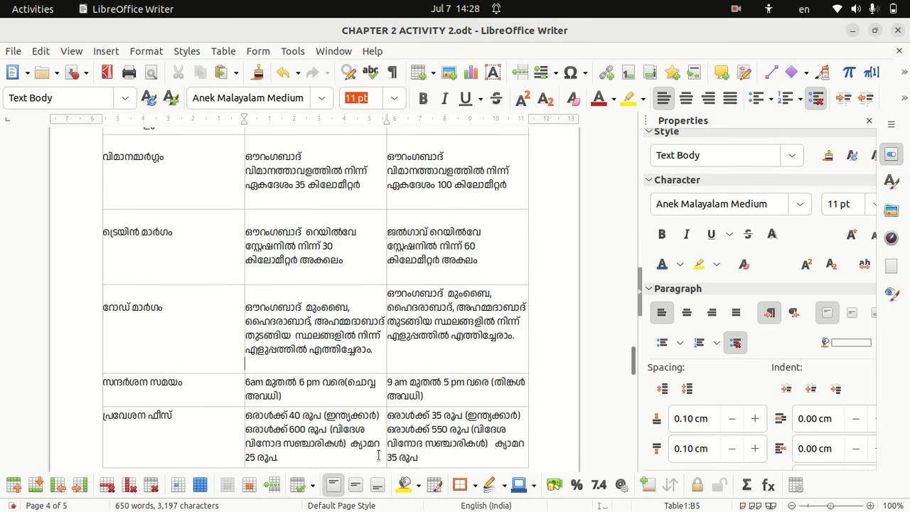
pyautogui.click(389, 291)
pyautogui.press('Return')
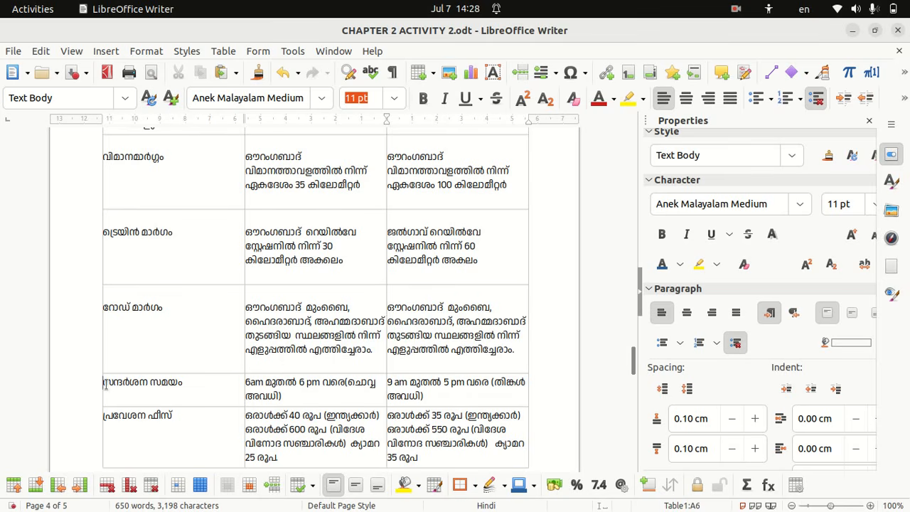
# - Check the row spacing in ajanta.pdf, then in Writer add a blank line above all three "സന്ദർശന സമയം" cell texts and one below the Ellora text
pyautogui.press('super')
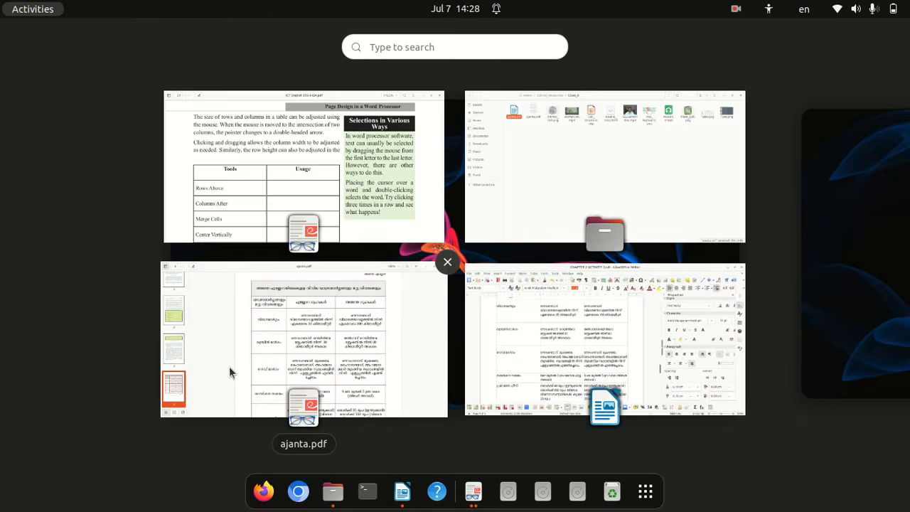
pyautogui.click(229, 366)
pyautogui.scroll(-2, 229, 366)
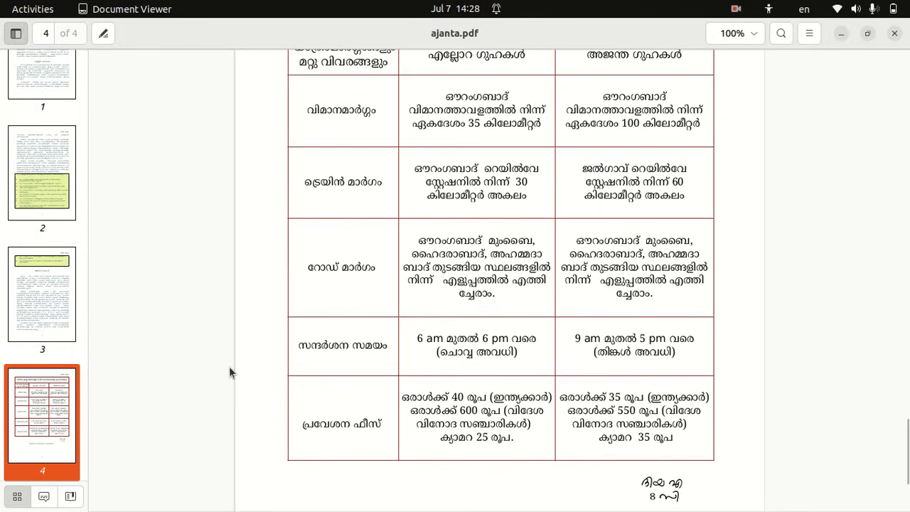
pyautogui.press('super')
pyautogui.click(577, 309)
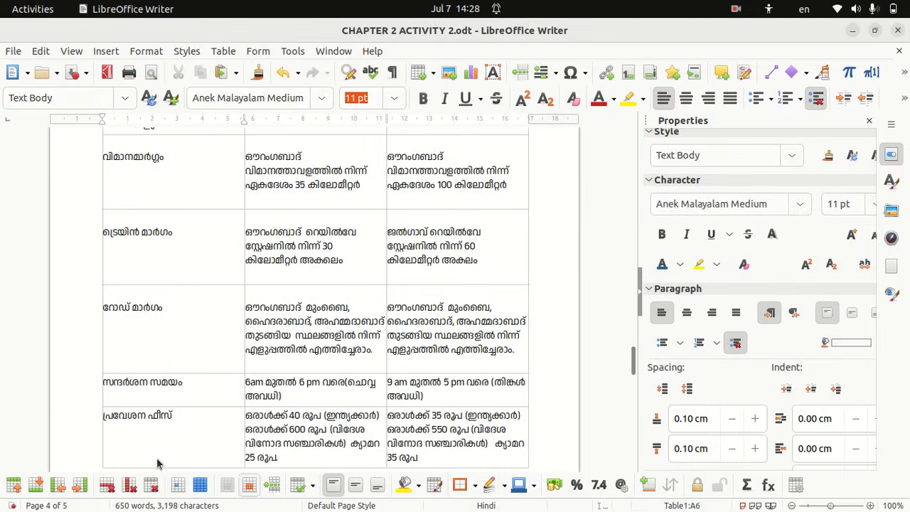
pyautogui.press('Return')
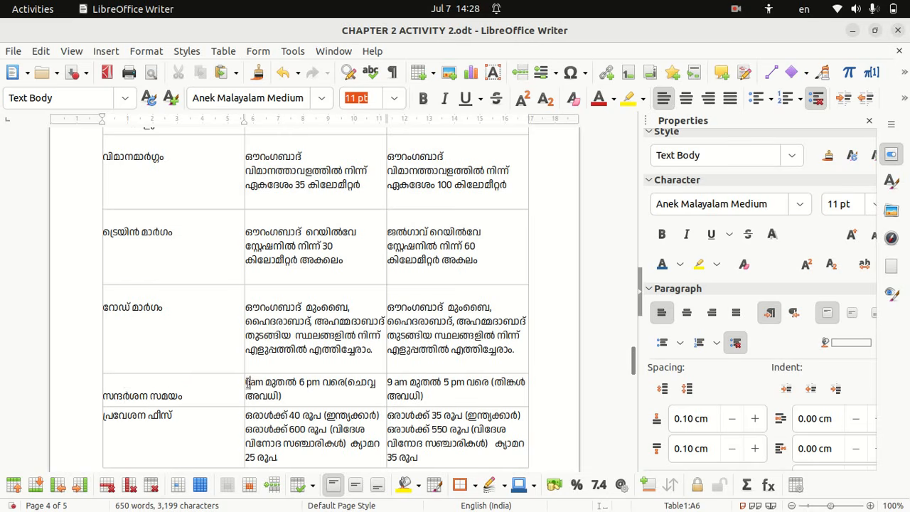
pyautogui.press('Return')
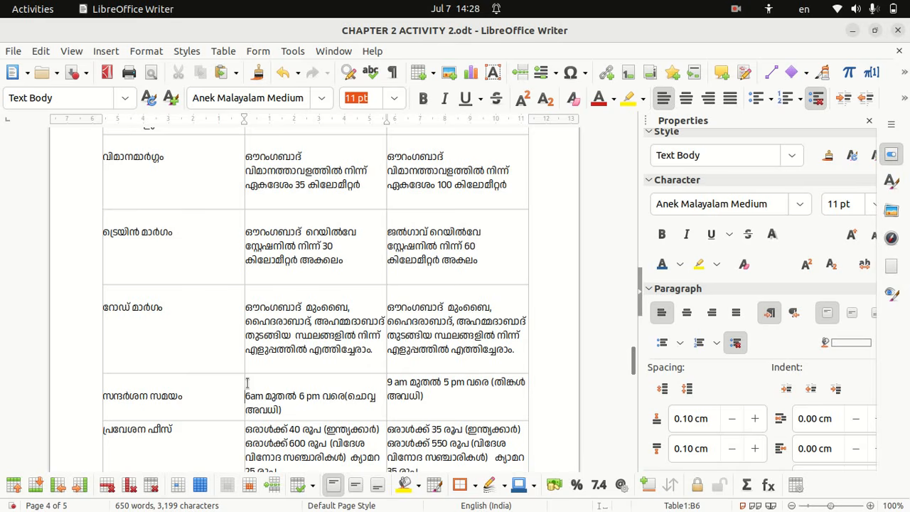
pyautogui.press('Return')
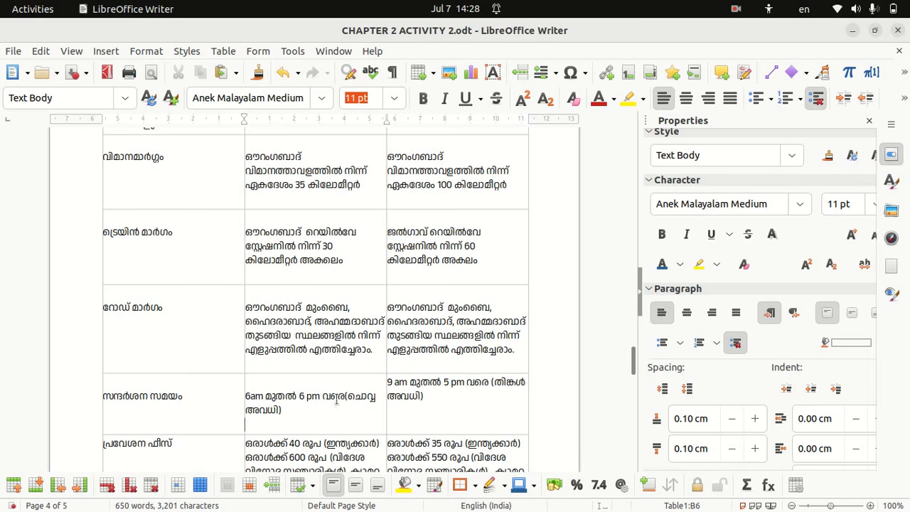
pyautogui.click(389, 381)
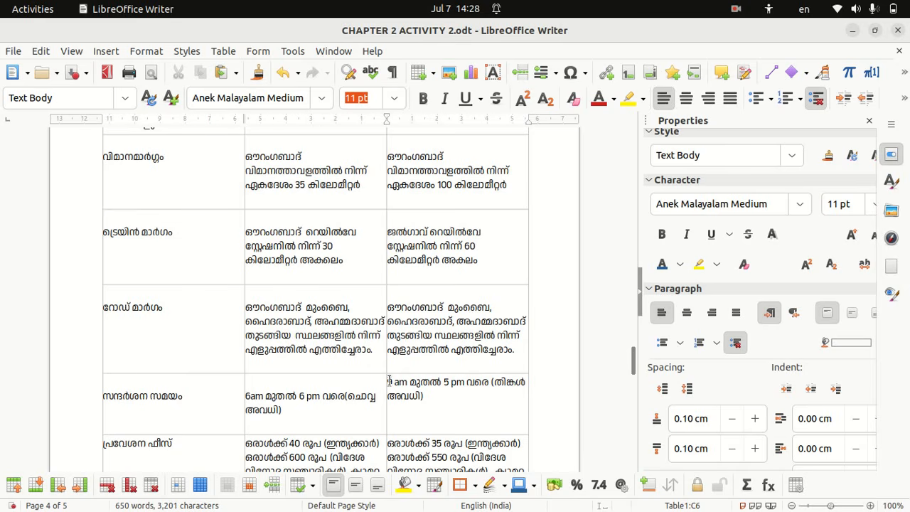
pyautogui.press('Return')
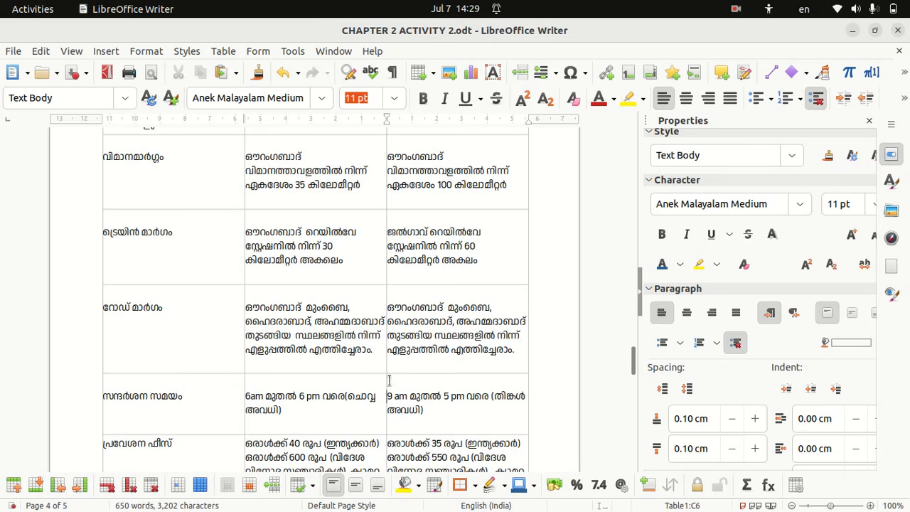
# - Add a blank line above the text in all three "പ്രവേശന ഫീസ്" row cells and one below the Ellora fee text
pyautogui.click(103, 444)
pyautogui.press('Return')
pyautogui.press('Down')
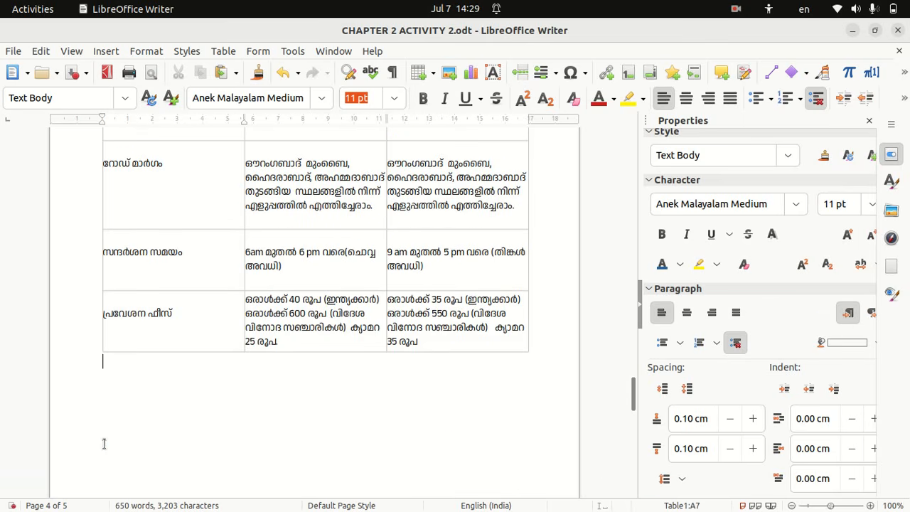
pyautogui.click(248, 299)
pyautogui.press('Return')
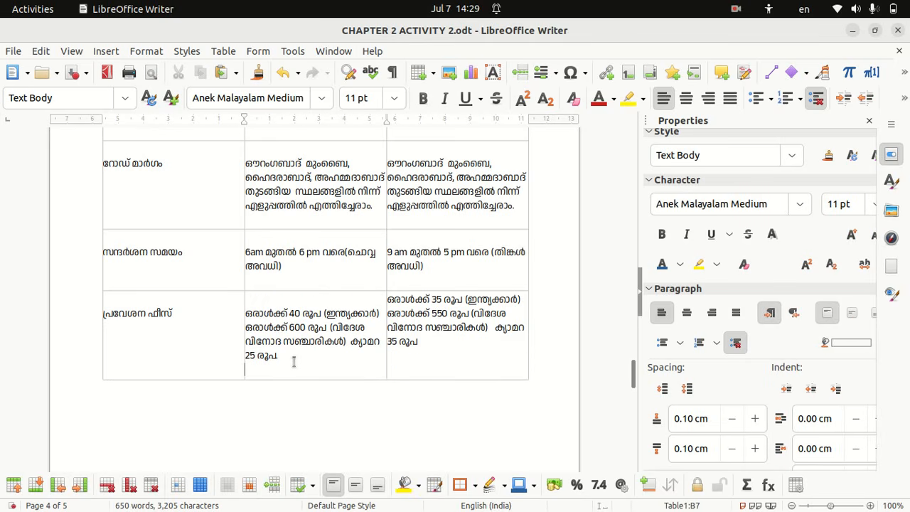
pyautogui.click(391, 299)
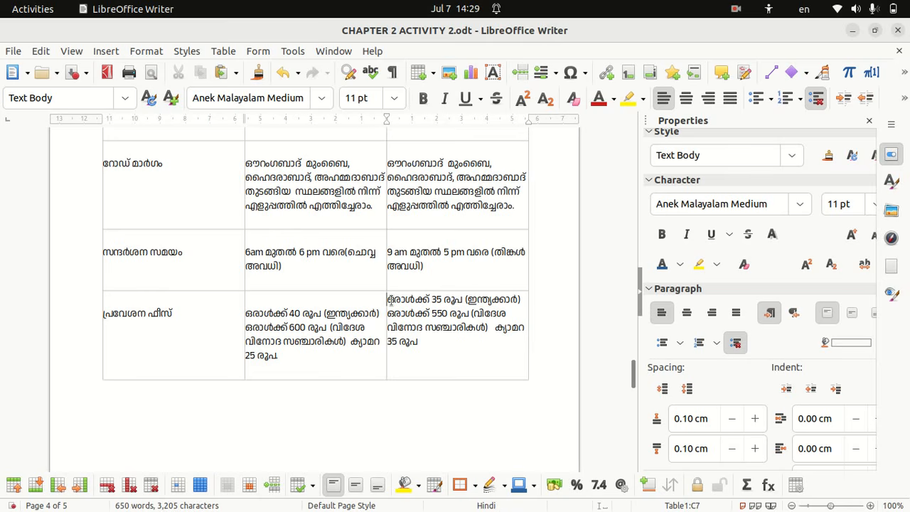
pyautogui.press('Return')
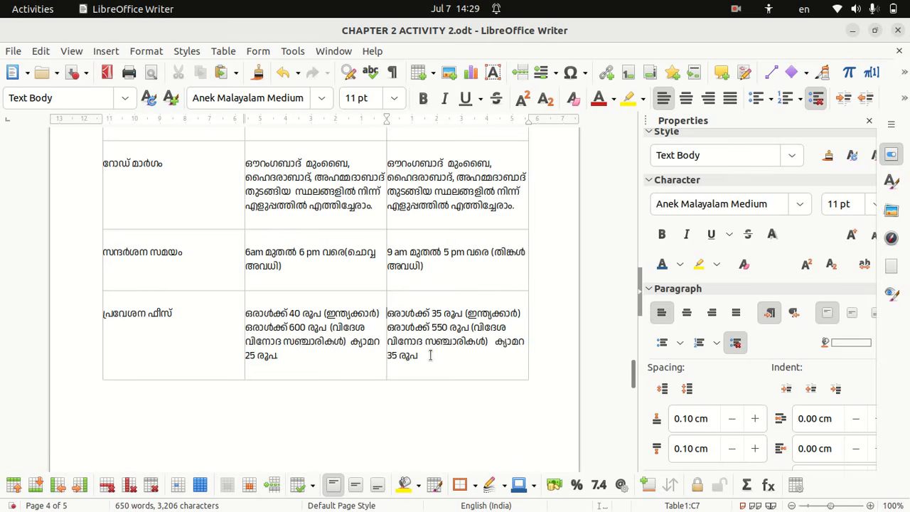
# - Center the text of the whole table horizontally and make the title in its first row bold
pyautogui.moveTo(430, 354); pyautogui.dragTo(151, 208)
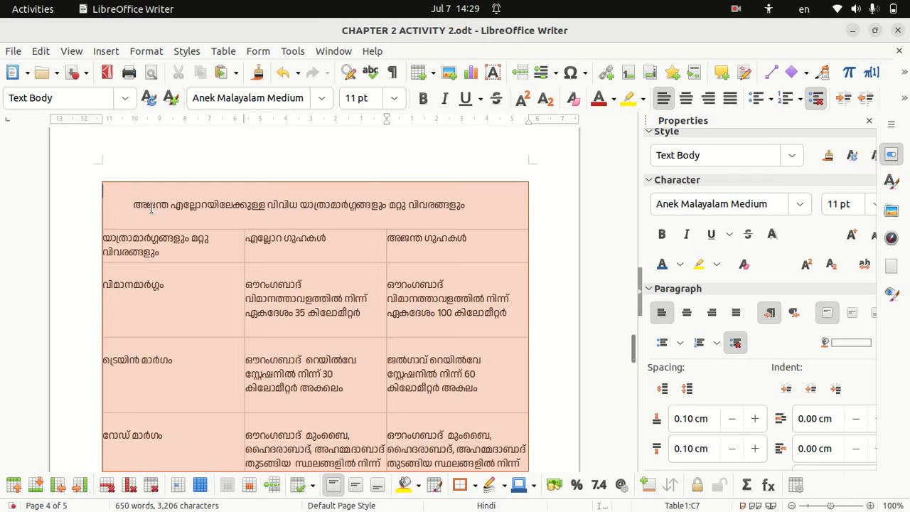
pyautogui.click(686, 98)
pyautogui.moveTo(505, 208); pyautogui.dragTo(164, 206)
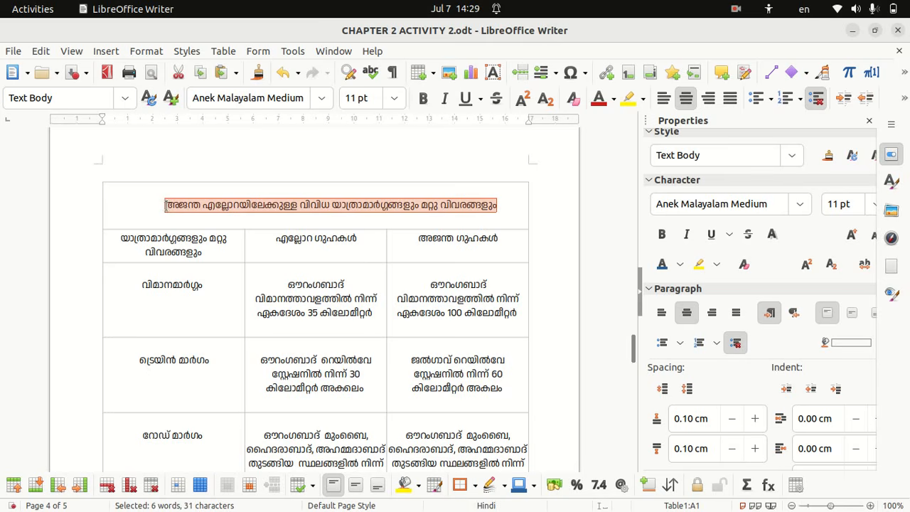
pyautogui.click(663, 234)
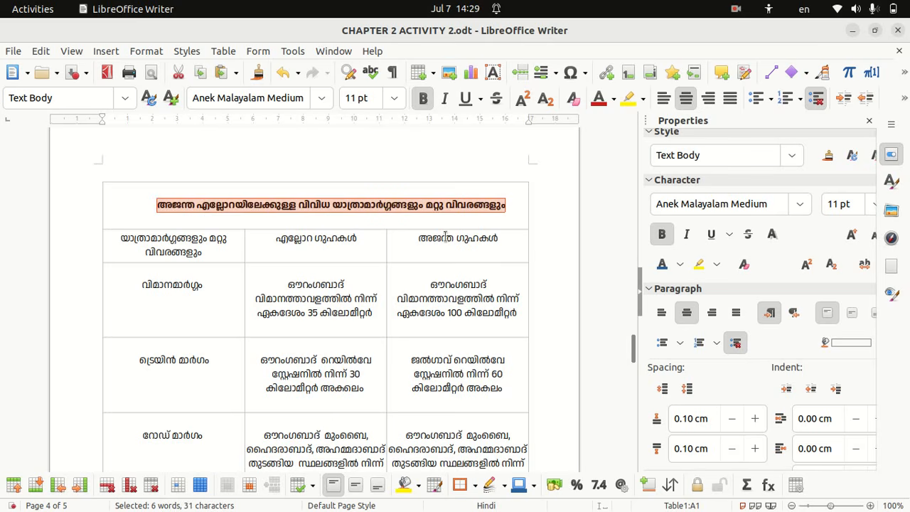
# - Give the table red borders on the outer edge and all inner lines
pyautogui.click(407, 240)
pyautogui.rightClick(407, 240)
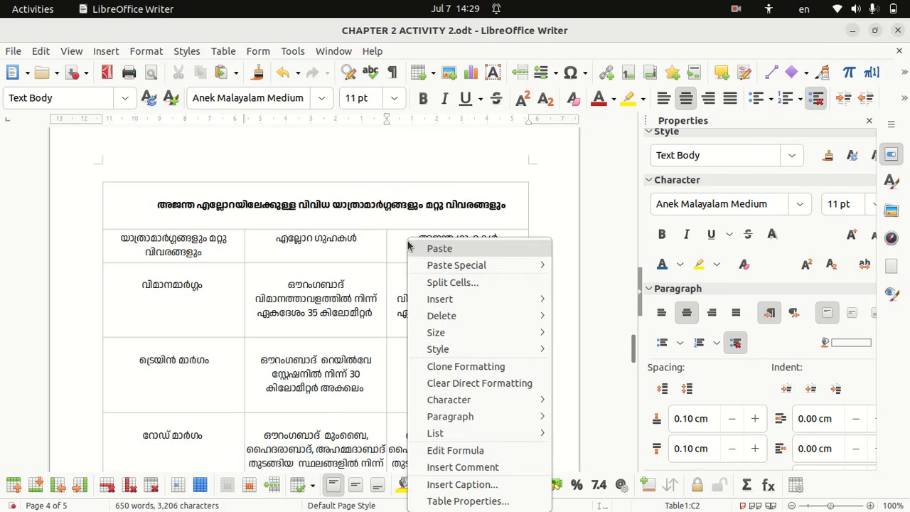
pyautogui.click(466, 501)
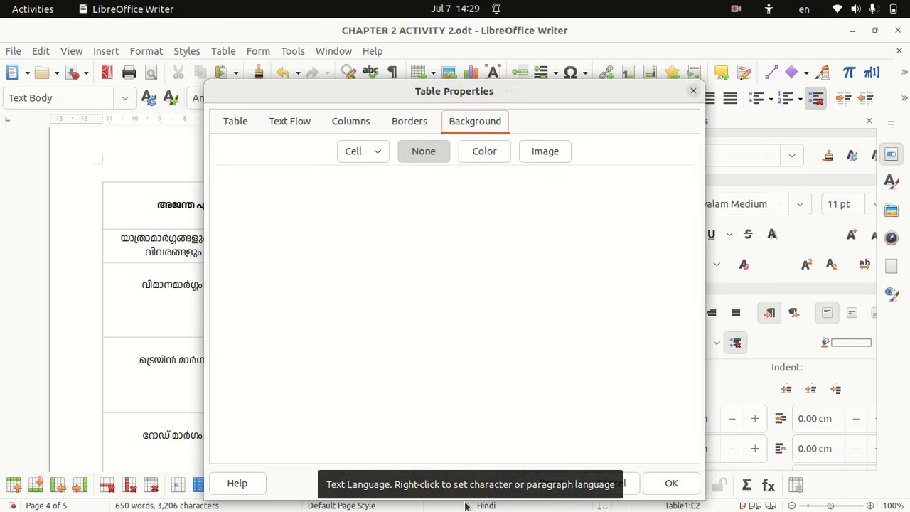
pyautogui.click(409, 125)
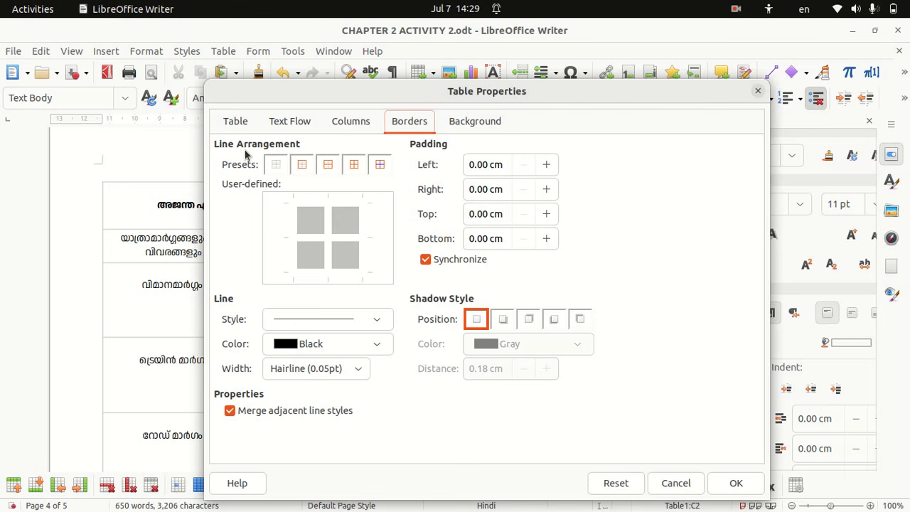
pyautogui.click(300, 170)
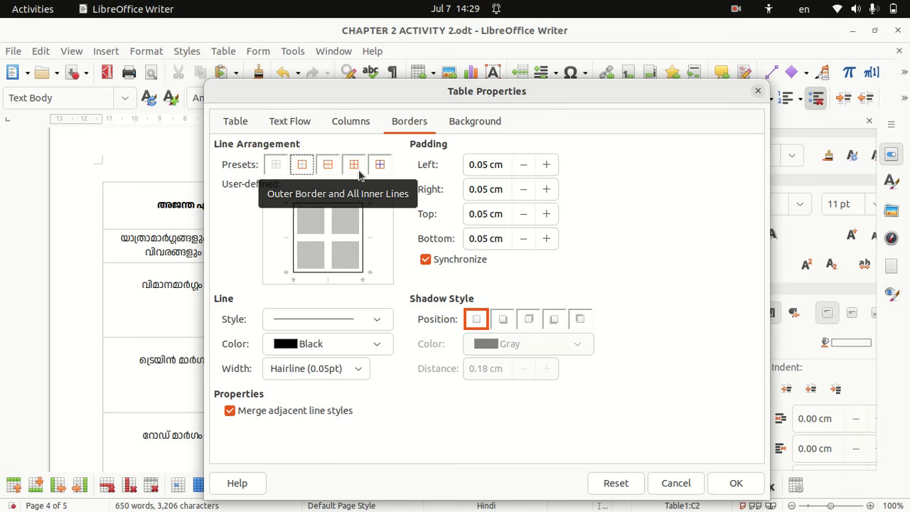
pyautogui.click(359, 175)
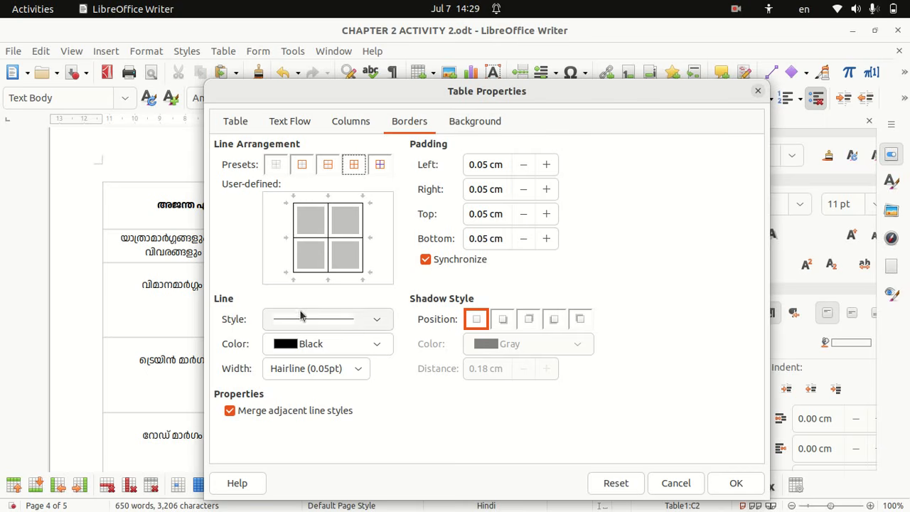
pyautogui.click(340, 344)
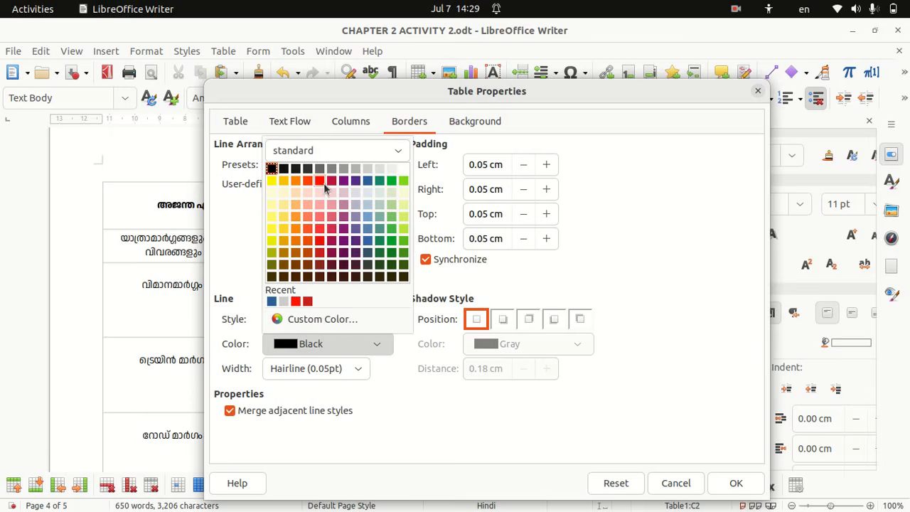
pyautogui.click(322, 181)
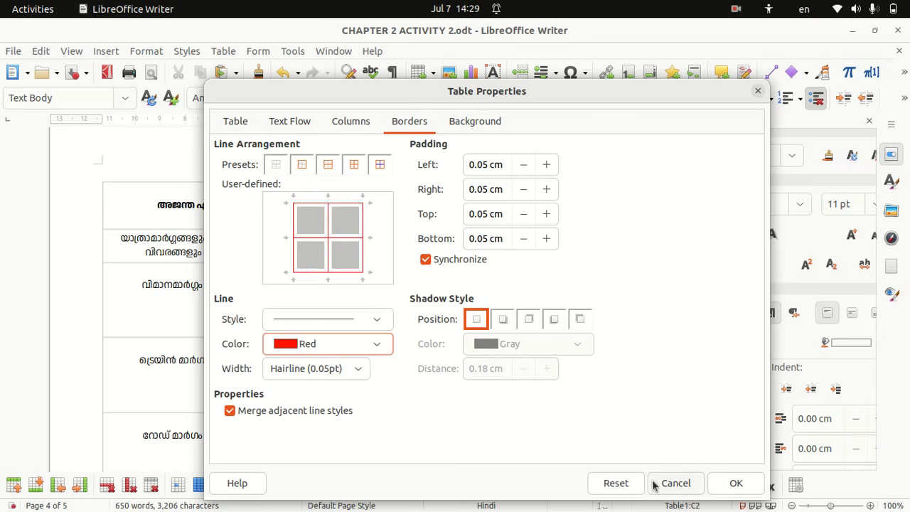
pyautogui.click(735, 483)
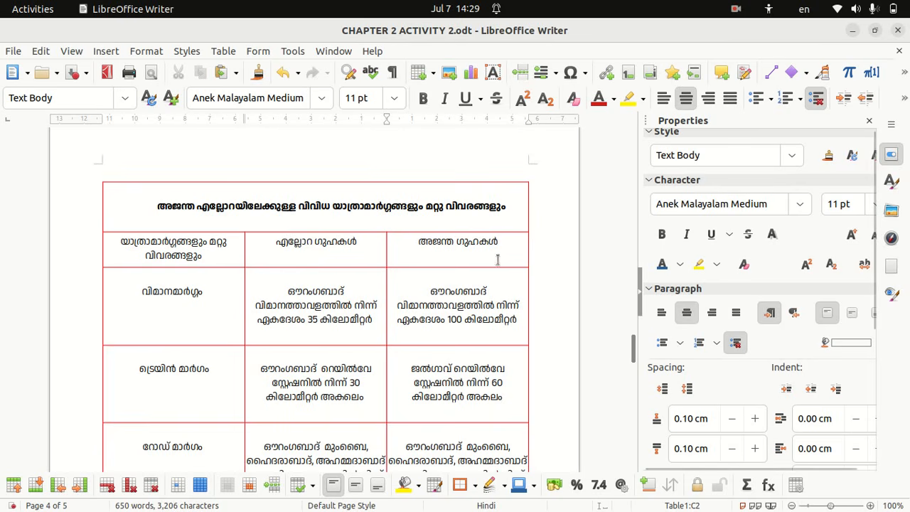
# - Fill the table's title cell with the light grey background color cccccc
pyautogui.click(509, 209)
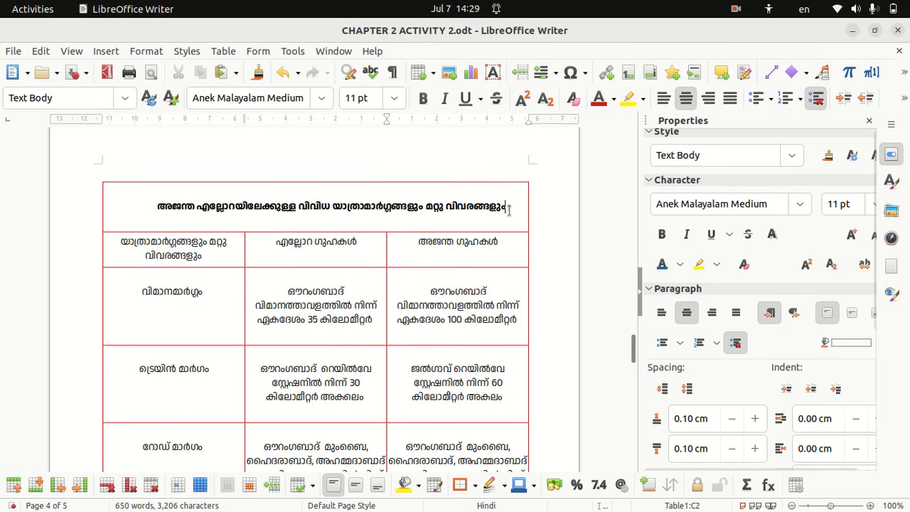
pyautogui.moveTo(509, 210); pyautogui.dragTo(150, 208)
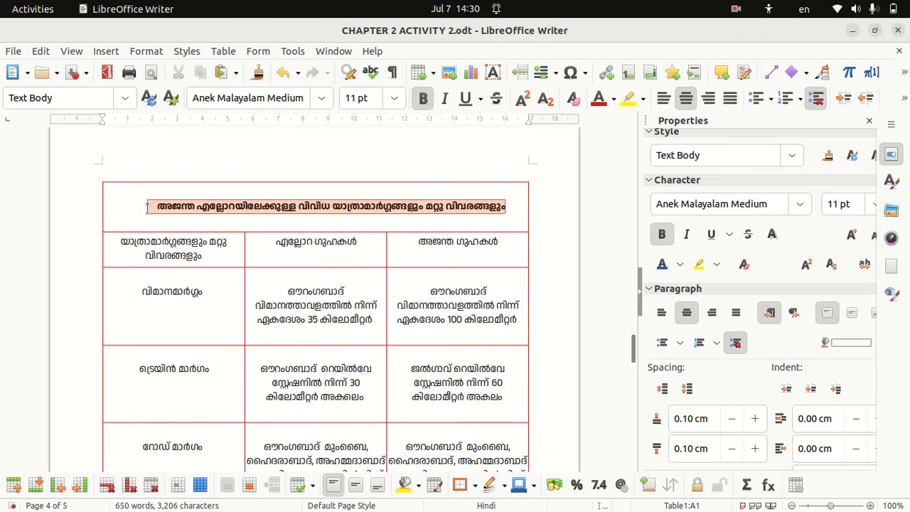
pyautogui.rightClick(147, 207)
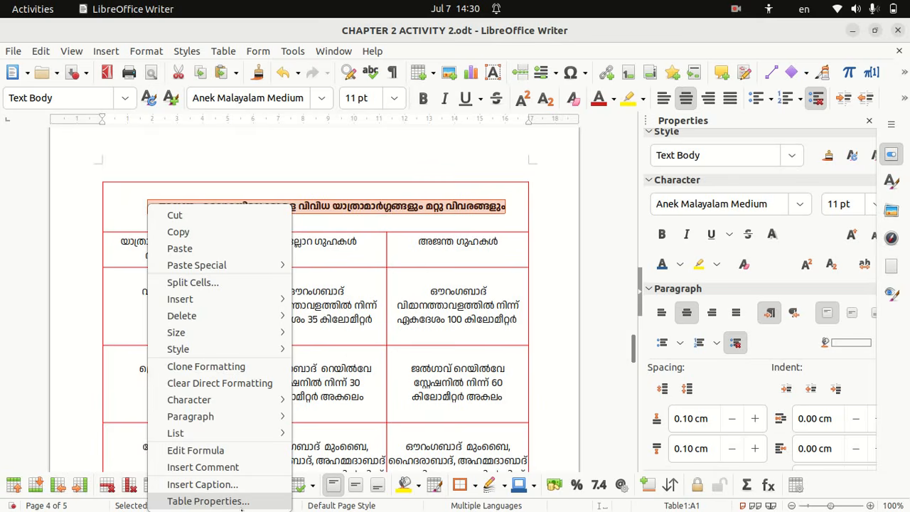
pyautogui.click(241, 501)
pyautogui.click(468, 125)
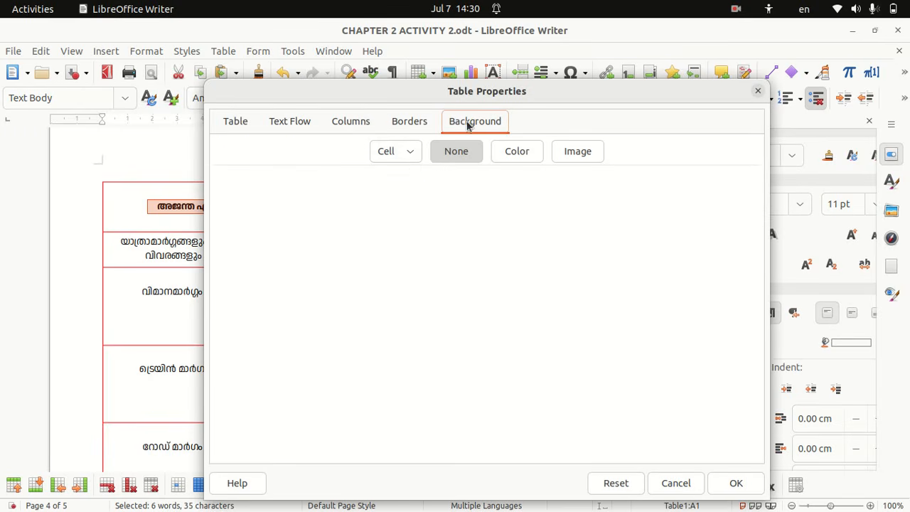
pyautogui.click(398, 152)
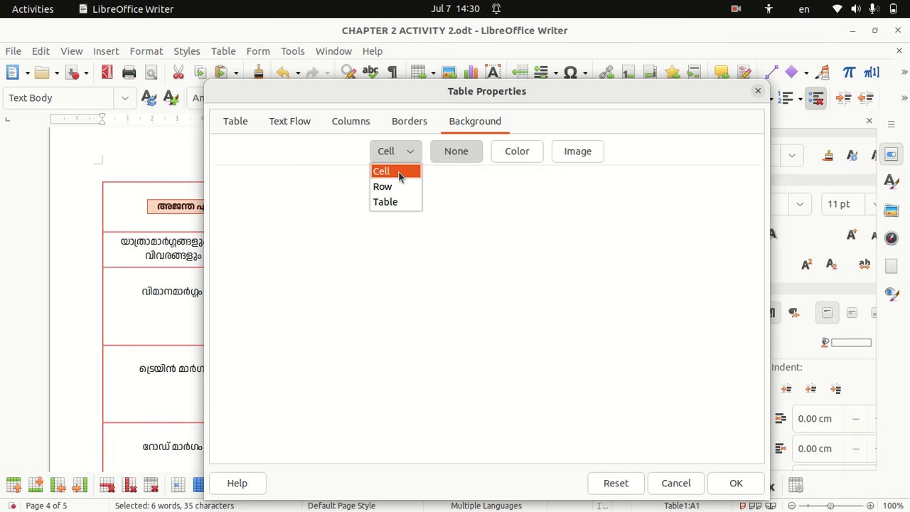
pyautogui.click(409, 156)
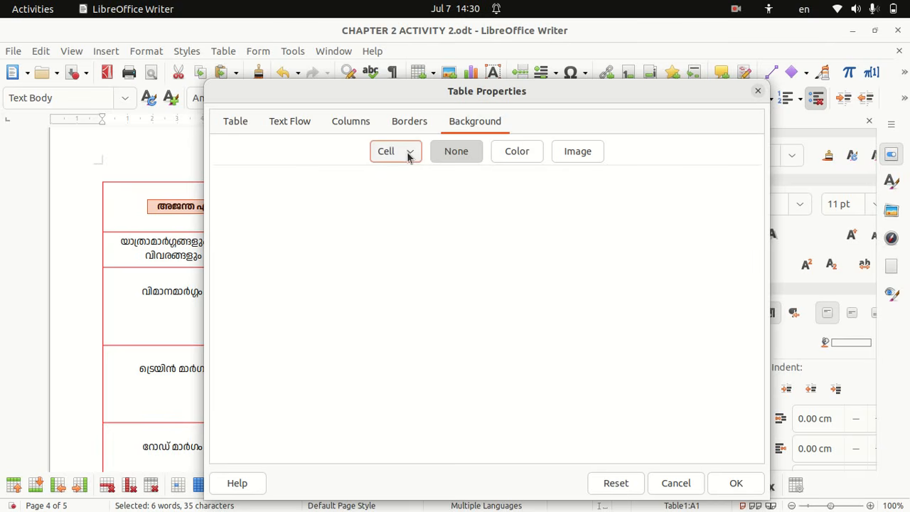
pyautogui.click(526, 154)
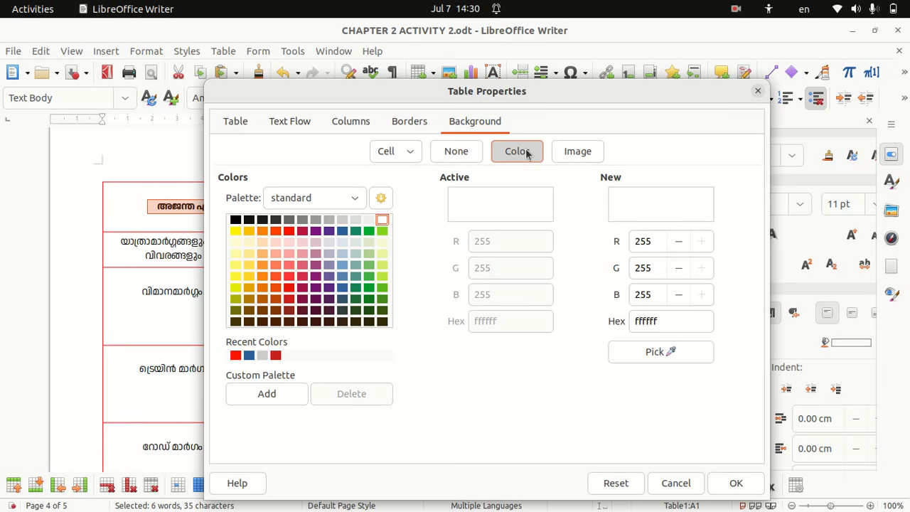
pyautogui.click(341, 222)
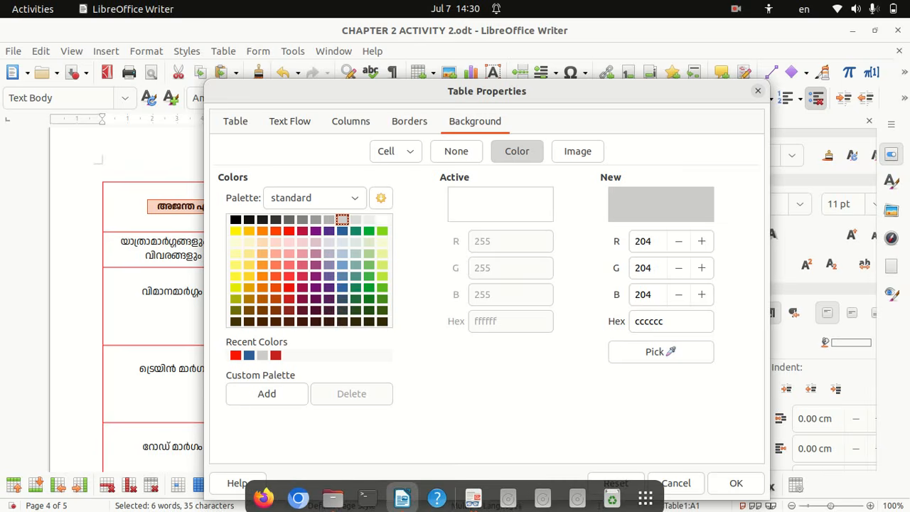
pyautogui.click(746, 484)
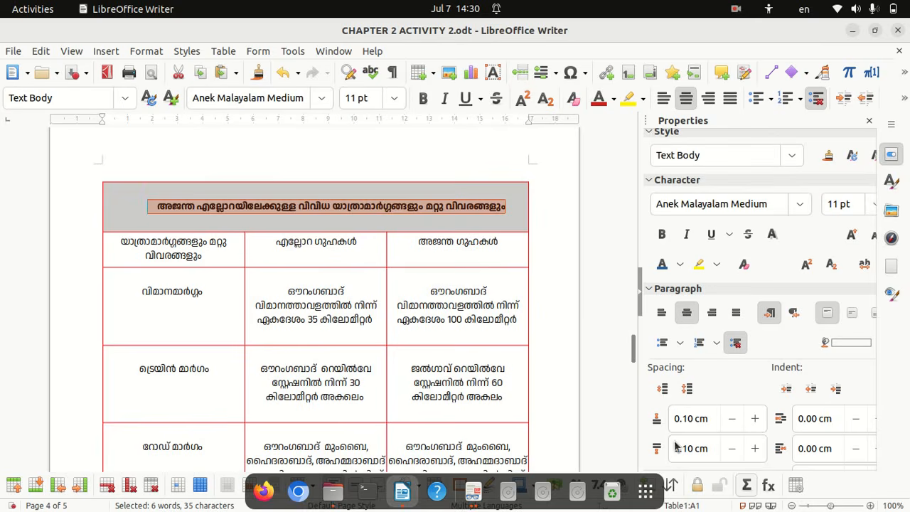
pyautogui.click(559, 351)
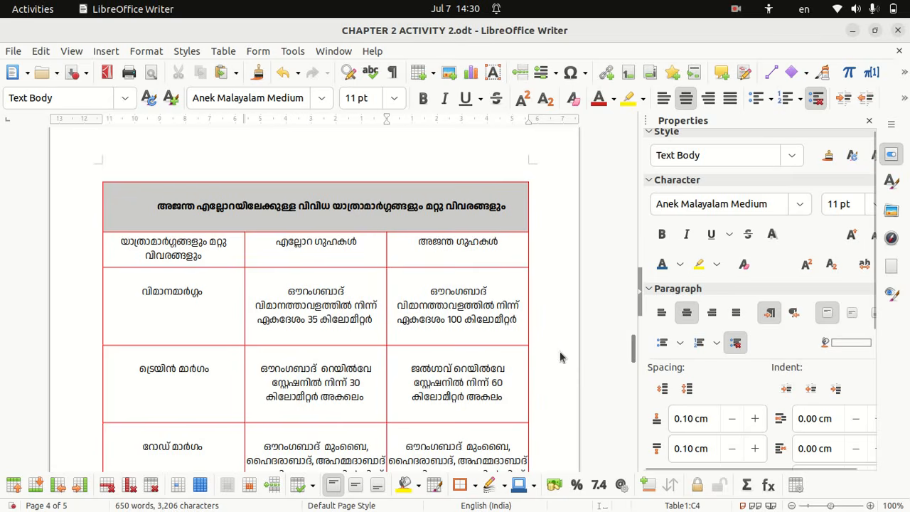
# - Check the title row's shading in ajanta.pdf, then return to the Writer document
pyautogui.press('super')
pyautogui.click(395, 314)
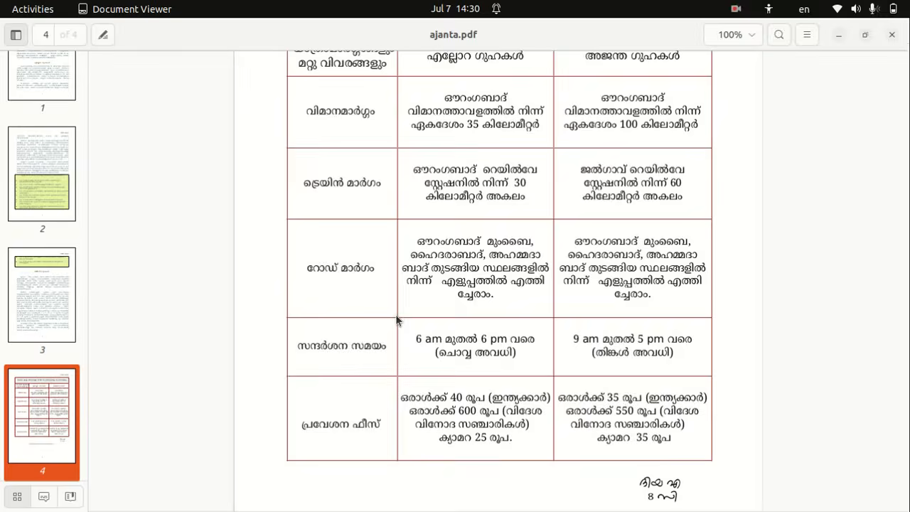
pyautogui.scroll(3, 396, 320)
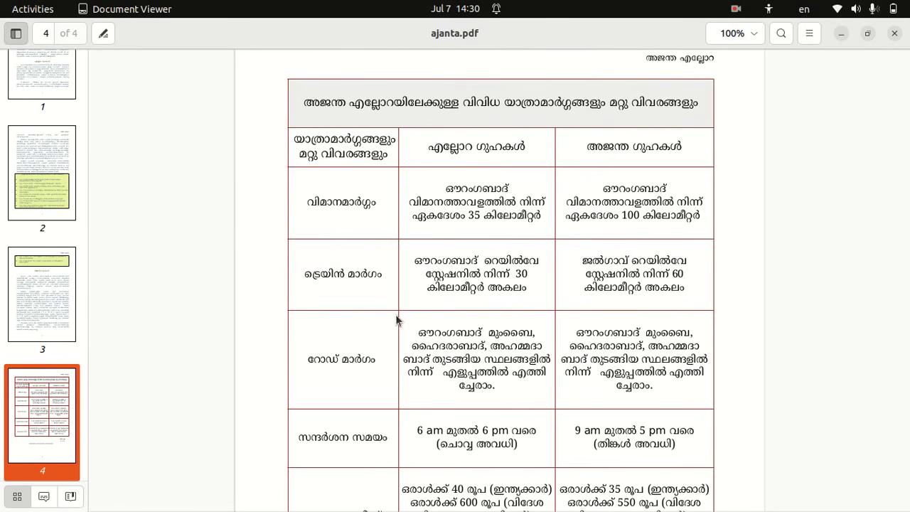
pyautogui.press('super')
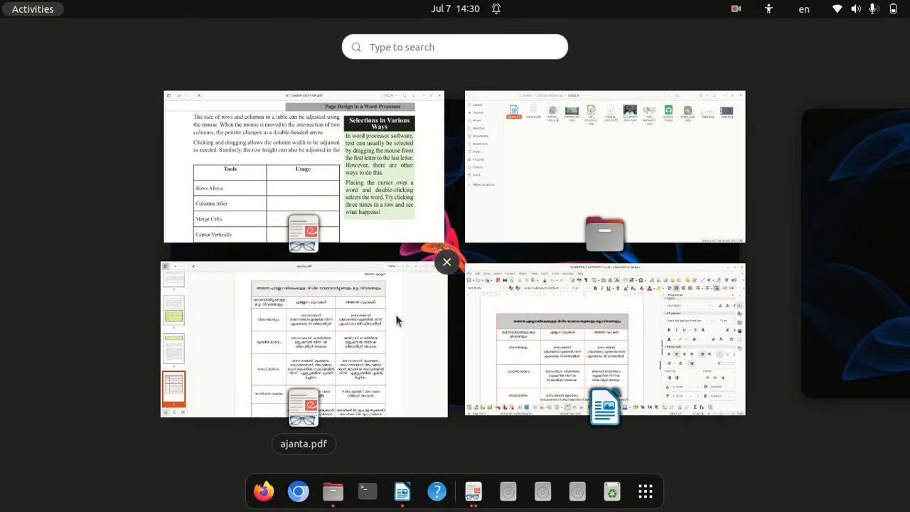
pyautogui.click(589, 331)
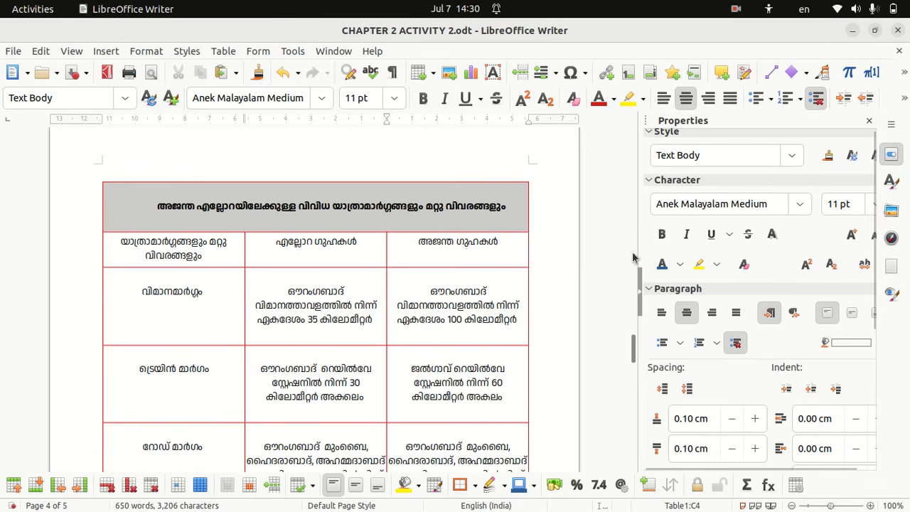
# - Place the cursor below the table, check the closing lines under the table in ajanta.pdf, and return to Writer
pyautogui.moveTo(636, 351); pyautogui.dragTo(638, 383)
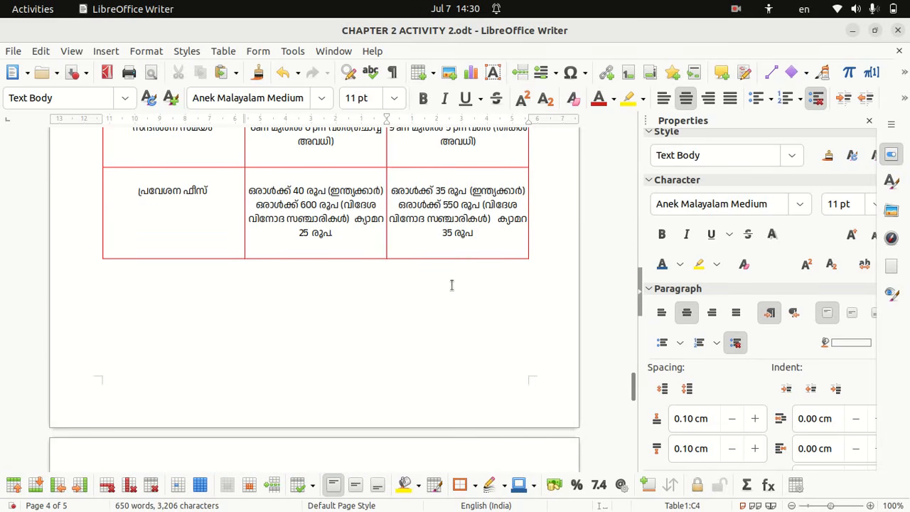
pyautogui.click(451, 284)
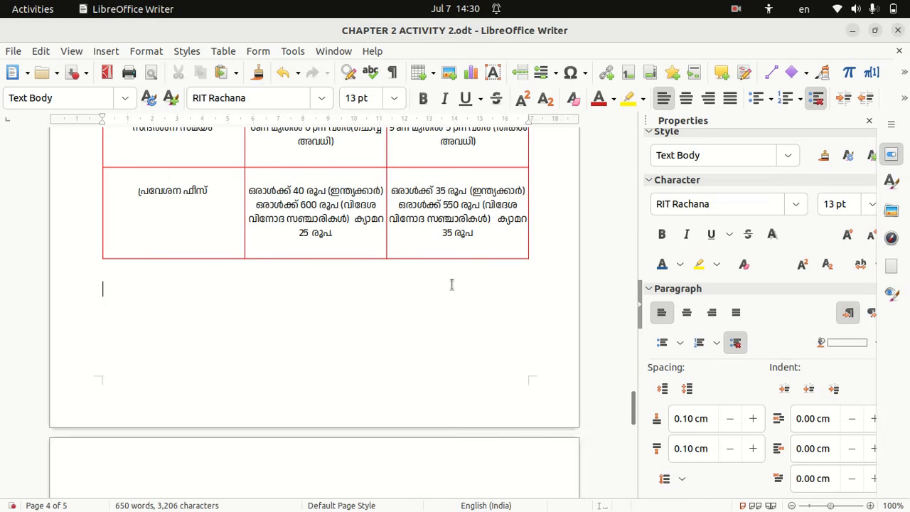
pyautogui.press('super')
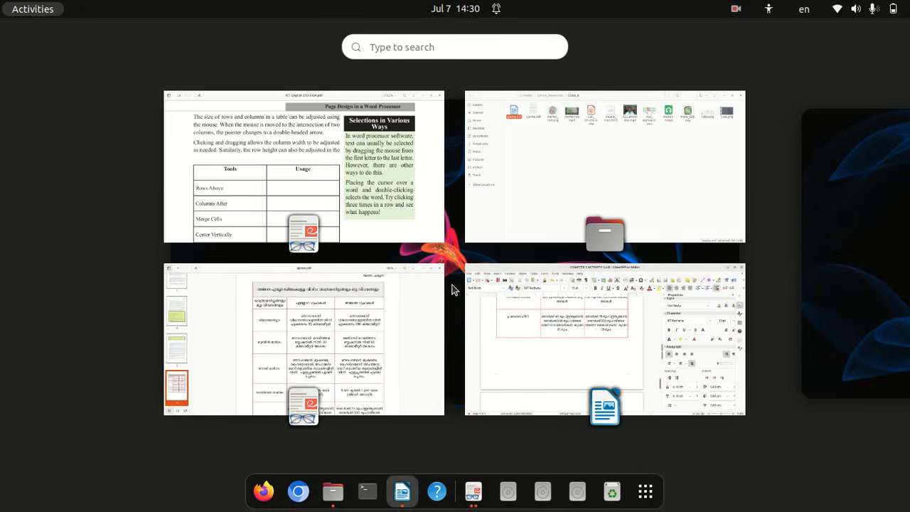
pyautogui.click(371, 319)
pyautogui.scroll(-6, 369, 318)
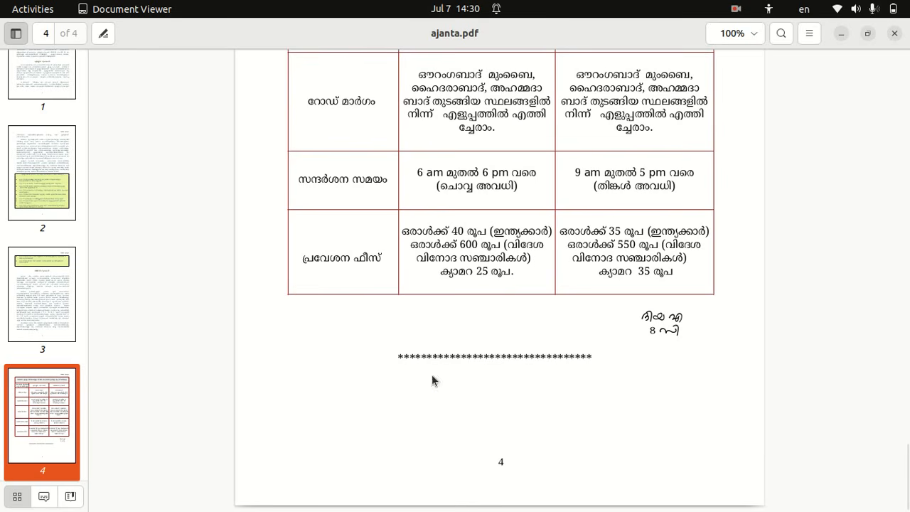
pyautogui.press('super')
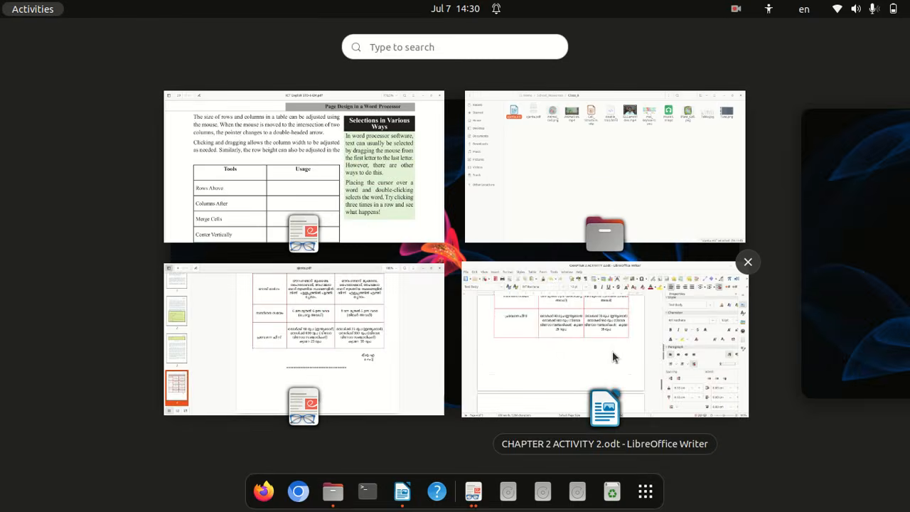
pyautogui.click(560, 344)
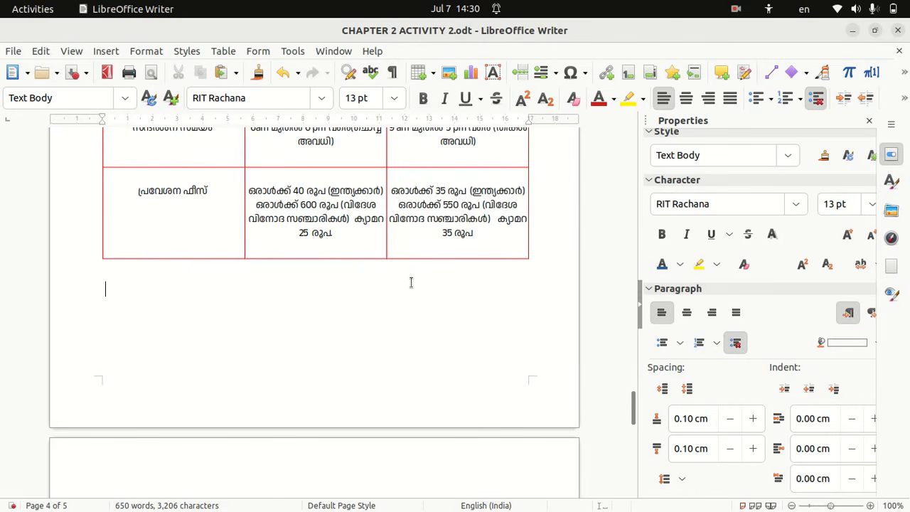
# - Switch to Malayalam input, enter the author's name below the table, and check it against ajanta.pdf
pyautogui.press('super+space')
pyautogui.write('ദിയ')
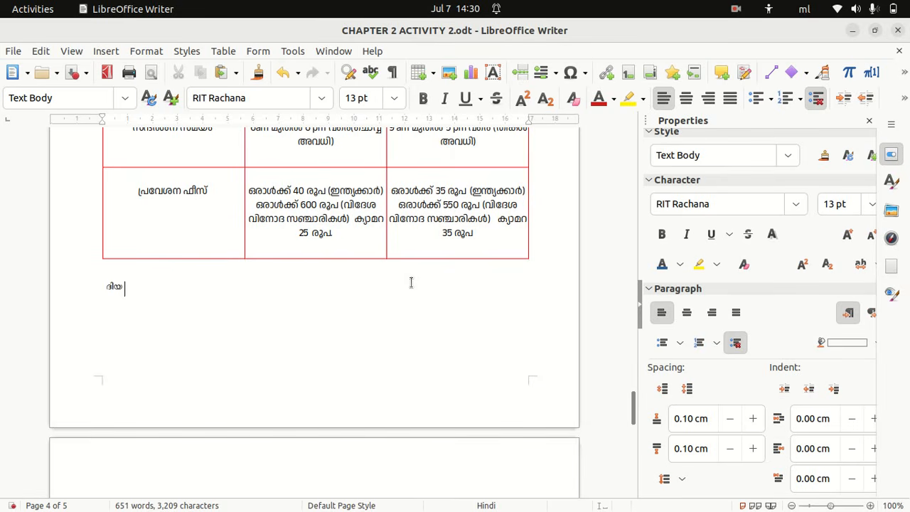
pyautogui.write(' സ്')
pyautogui.write('ി')
pyautogui.press('super')
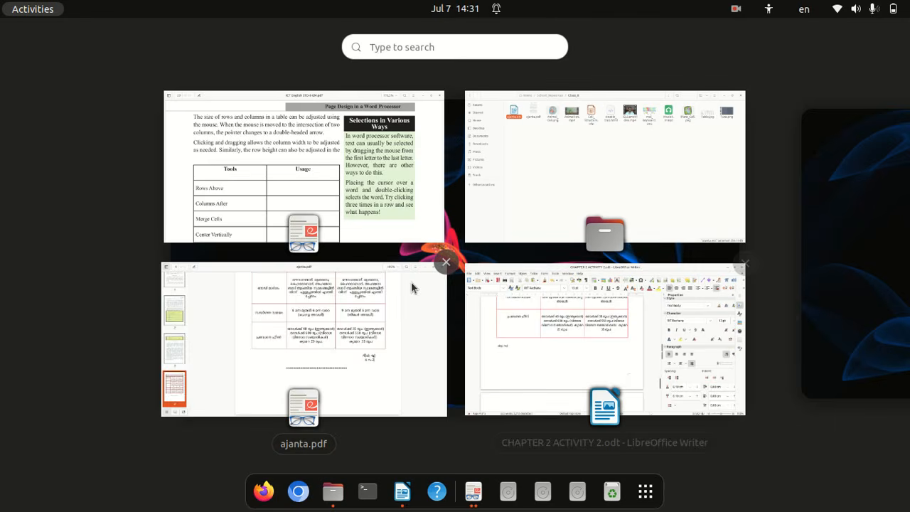
pyautogui.click(374, 345)
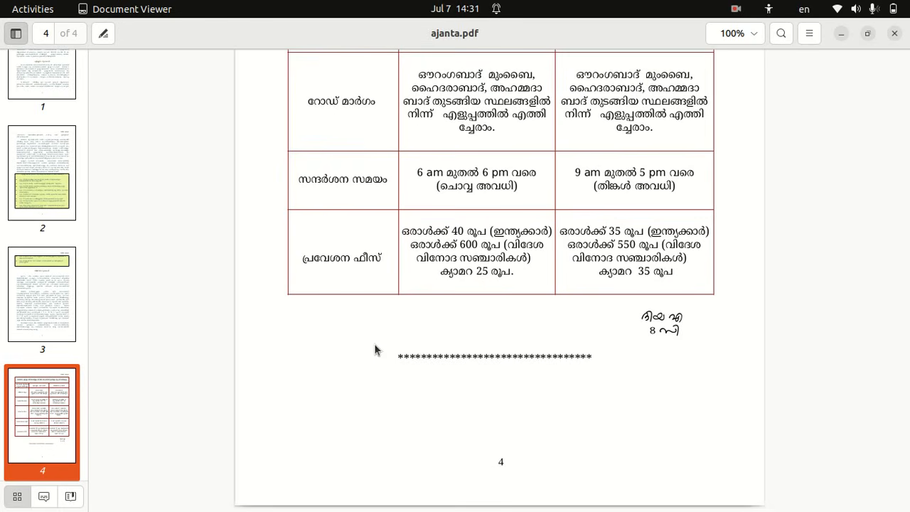
pyautogui.press('super')
pyautogui.click(584, 347)
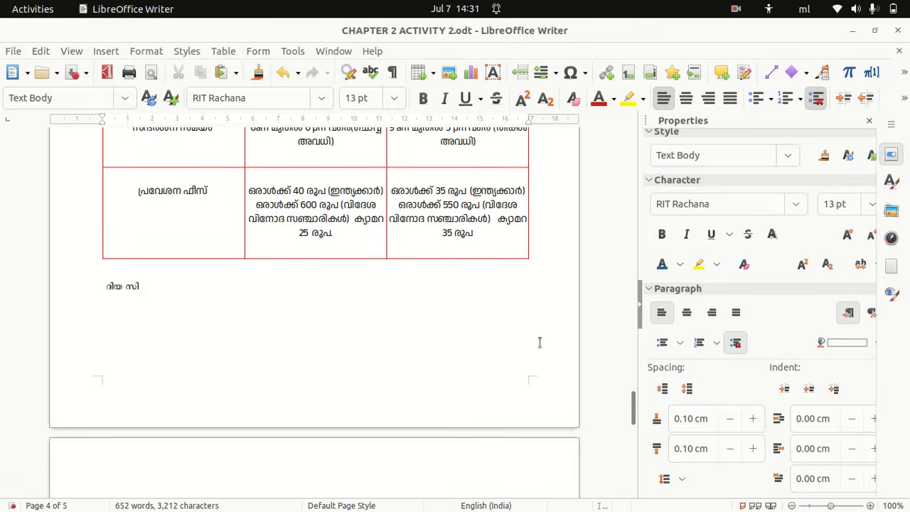
# - Correct the initial after the author's name and add the class line "8 സി" beneath it
pyautogui.press('BackSpace')
pyautogui.press('BackSpace')
pyautogui.press('BackSpace')
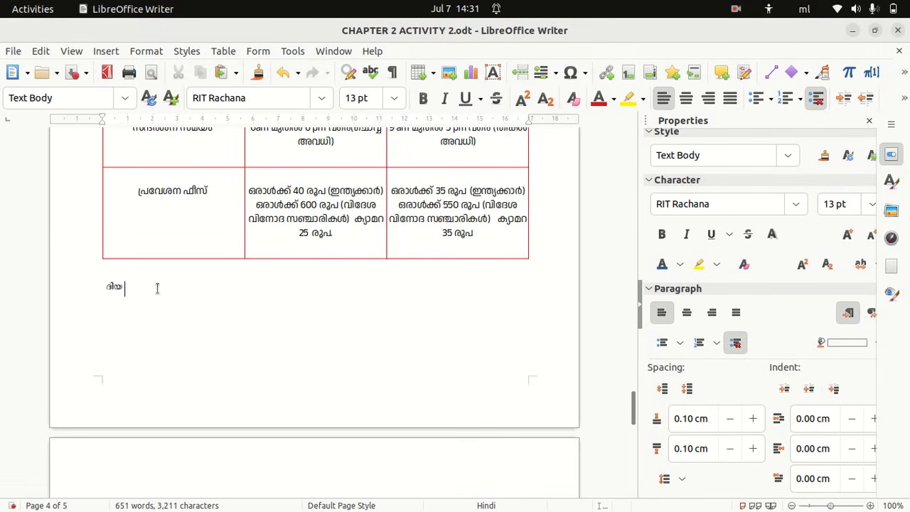
pyautogui.write('എ')
pyautogui.click(134, 293)
# - Right-align the author's name and class lines and set their font to Chembakam
pyautogui.moveTo(125, 302); pyautogui.dragTo(101, 285)
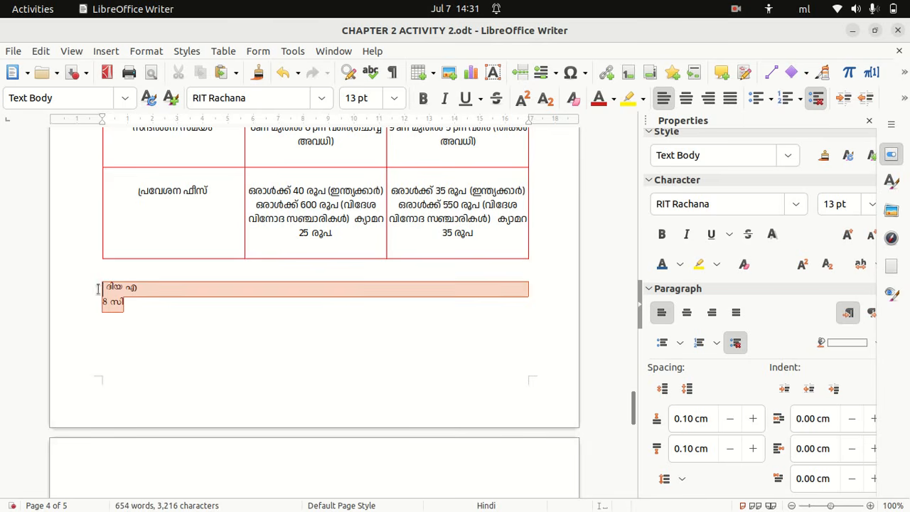
pyautogui.click(708, 98)
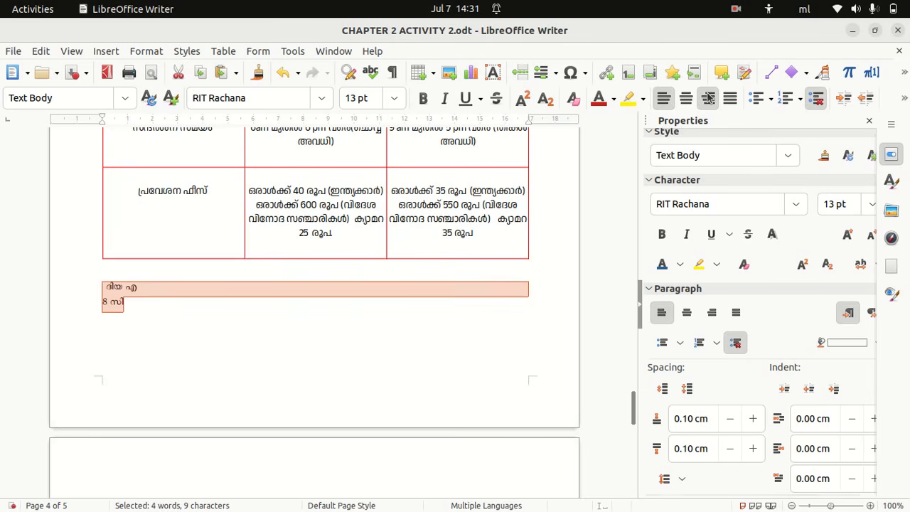
pyautogui.click(322, 98)
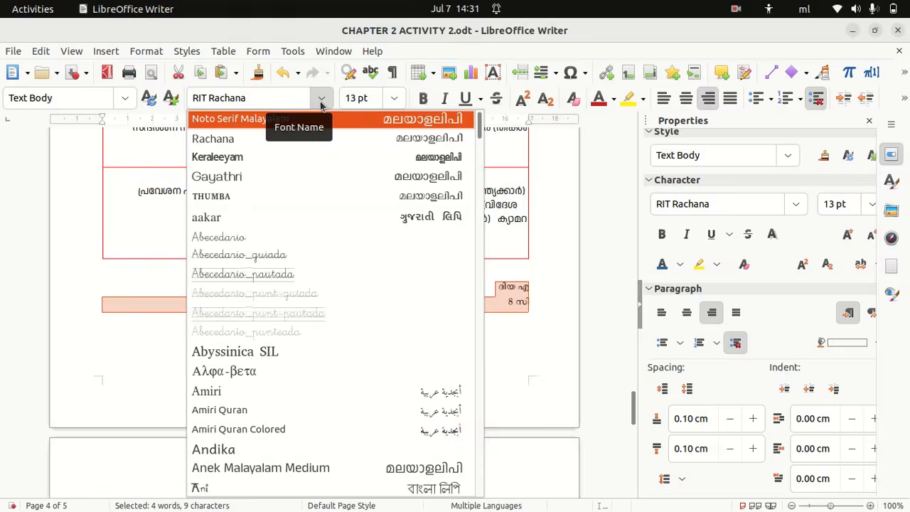
pyautogui.click(260, 97)
pyautogui.hotkey('ctrl', 'a')
pyautogui.press('BackSpace')
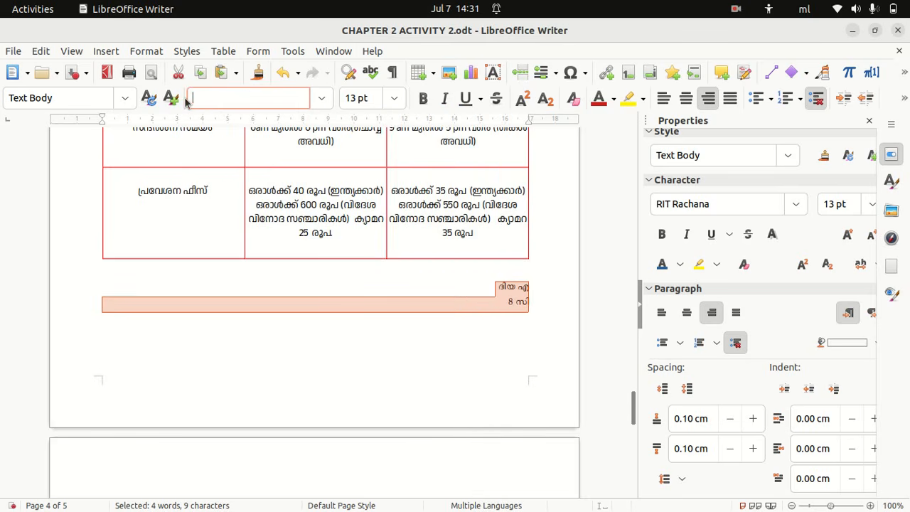
pyautogui.press('super+space')
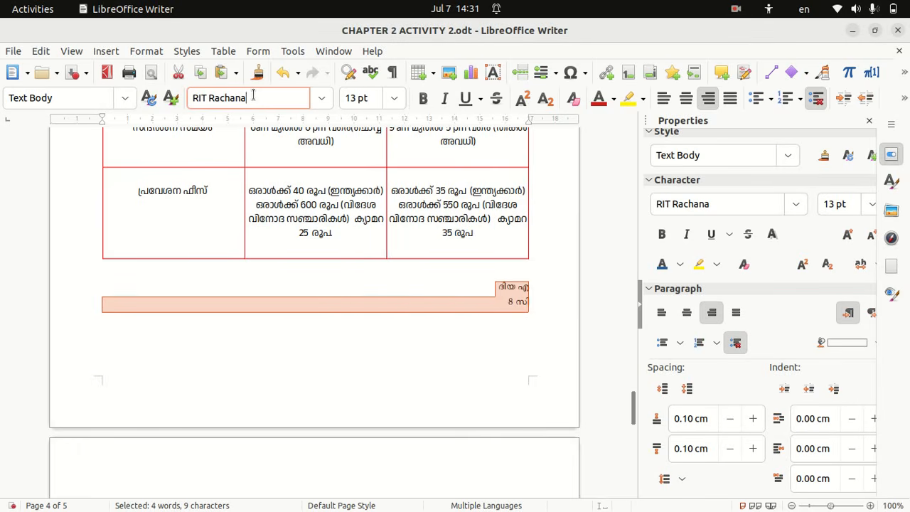
pyautogui.moveTo(252, 97); pyautogui.dragTo(192, 97)
pyautogui.press('BackSpace')
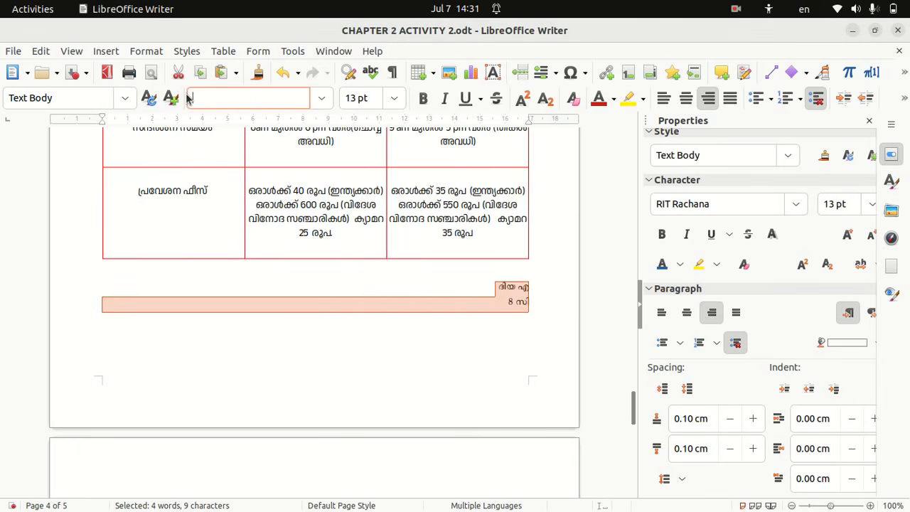
pyautogui.write('CHembakam')
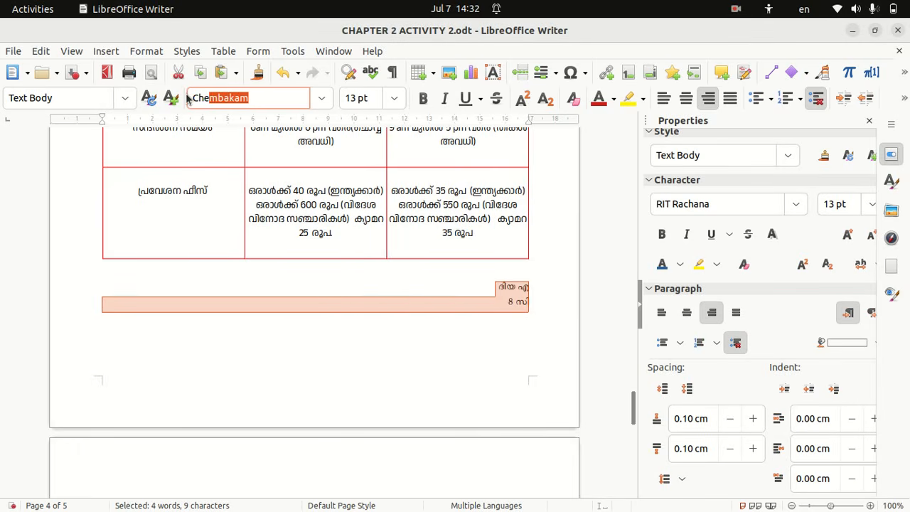
pyautogui.press('Return')
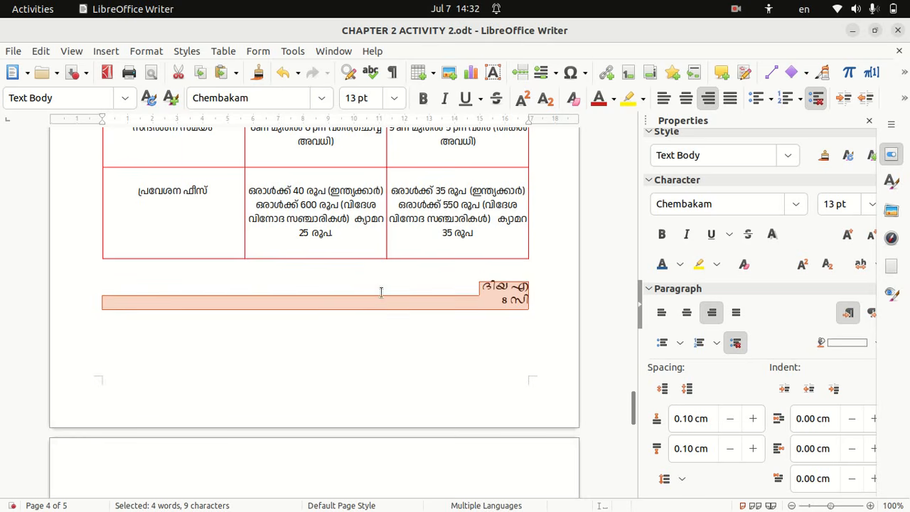
# - Add a centred line of asterisks below the class line as the document's closing line
pyautogui.click(510, 320)
pyautogui.click(540, 295)
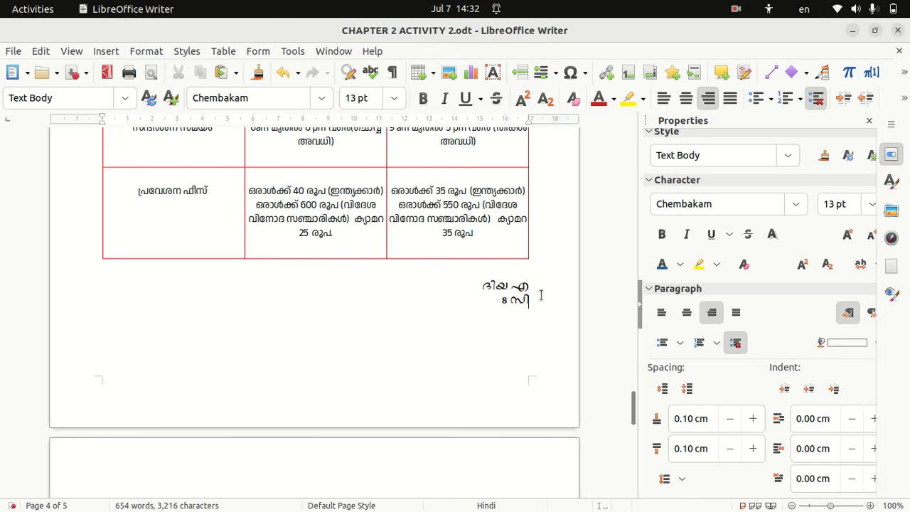
pyautogui.click(684, 99)
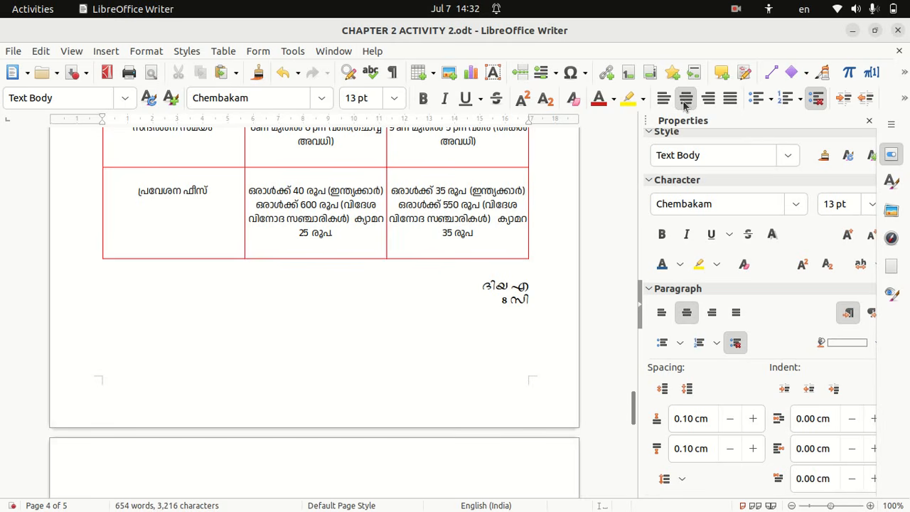
pyautogui.write('*********************************************')
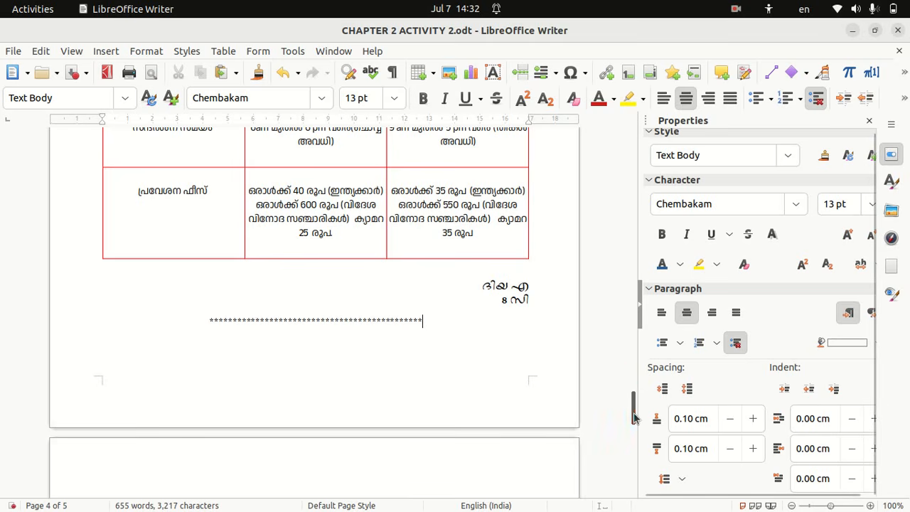
# - Return to the document's start, then read the "Name on Every Page" section in ICT English STD-8-EM.pdf
pyautogui.moveTo(634, 417); pyautogui.dragTo(672, 122)
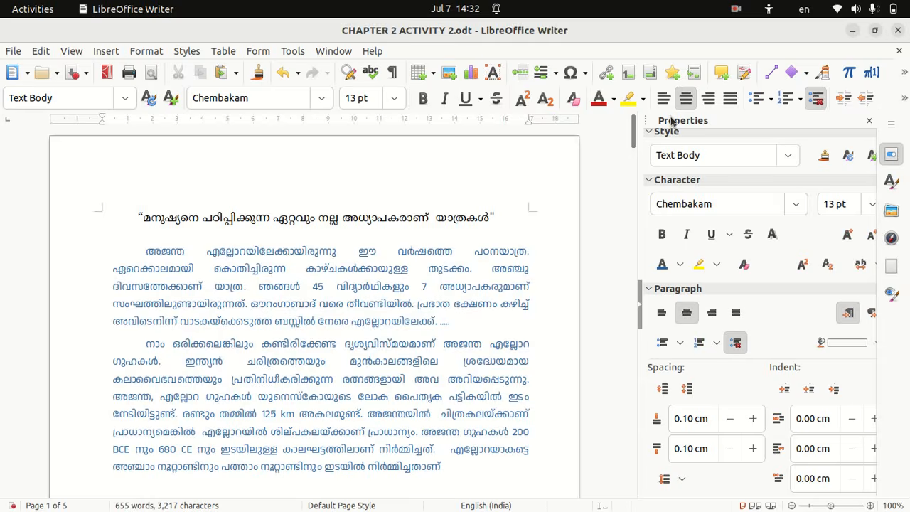
pyautogui.press('super')
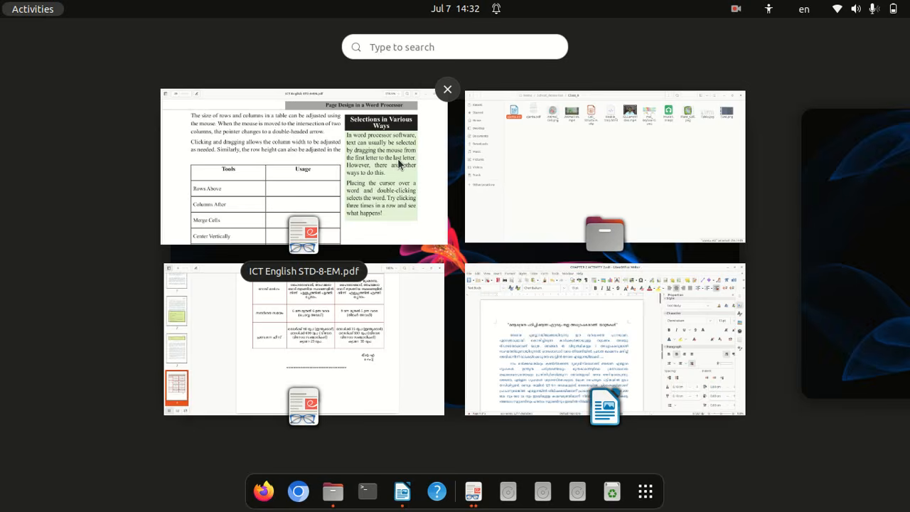
pyautogui.click(397, 159)
pyautogui.scroll(-10, 397, 158)
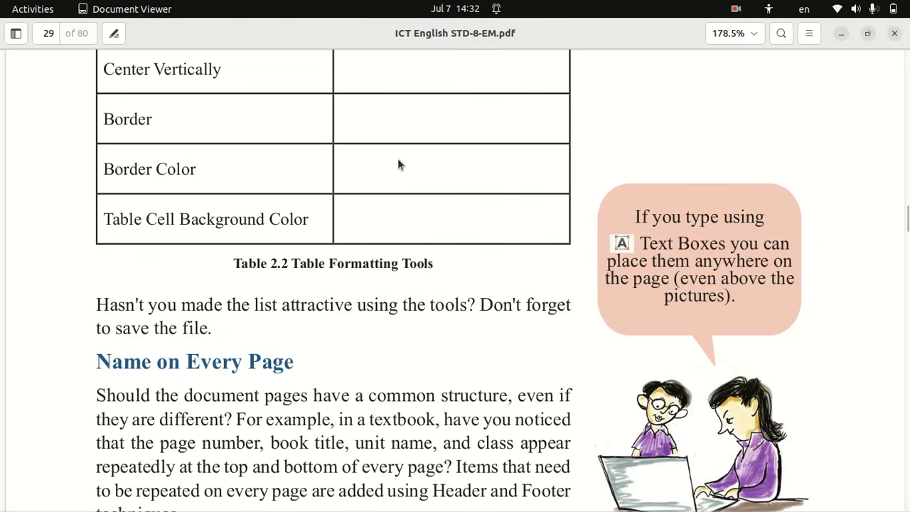
pyautogui.scroll(-8, 397, 159)
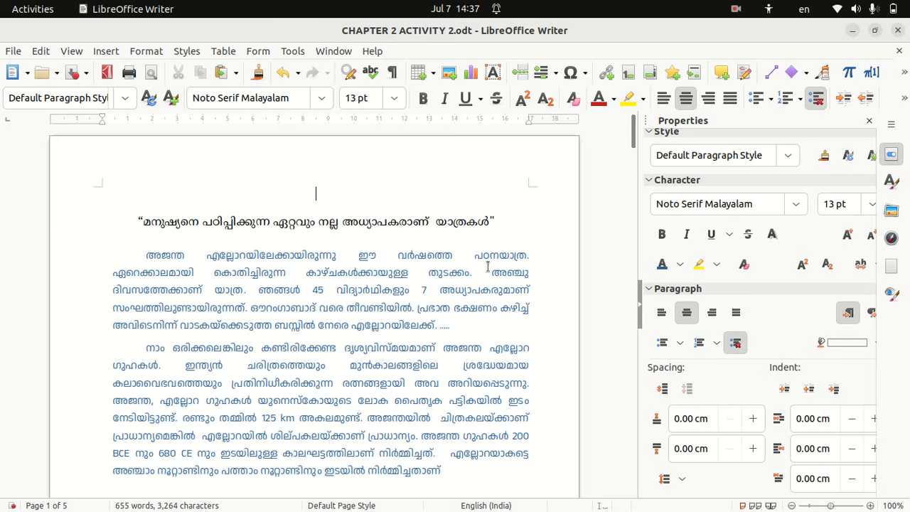
# - Insert a header for the Default Page Style and look over the header area on the following page
pyautogui.click(101, 52)
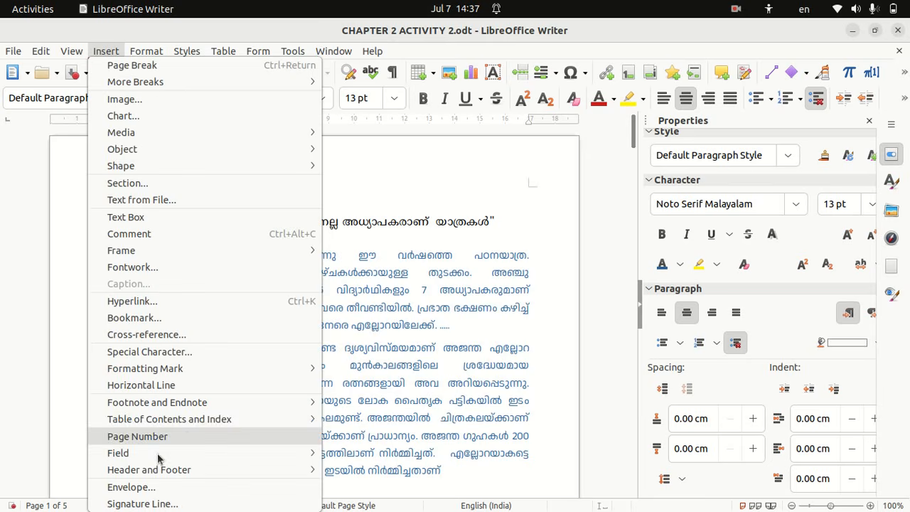
pyautogui.moveTo(162, 471)
pyautogui.moveTo(331, 471)
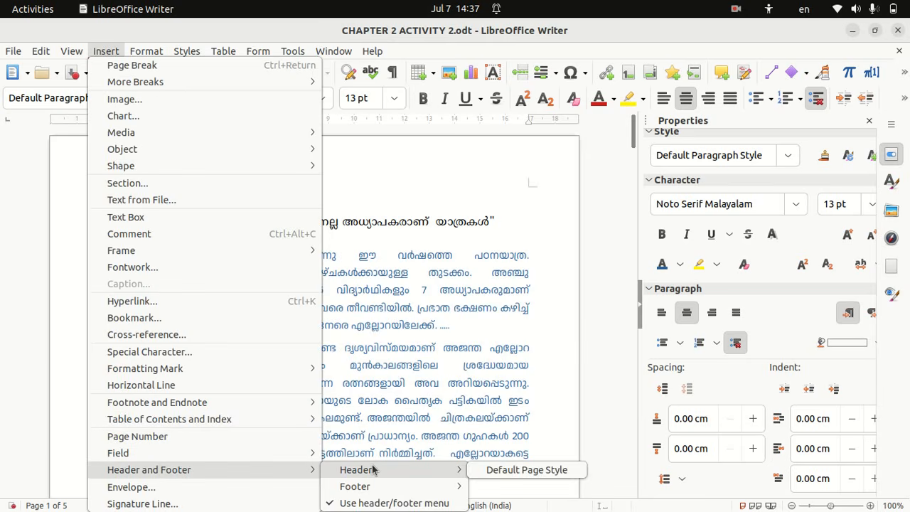
pyautogui.click(569, 469)
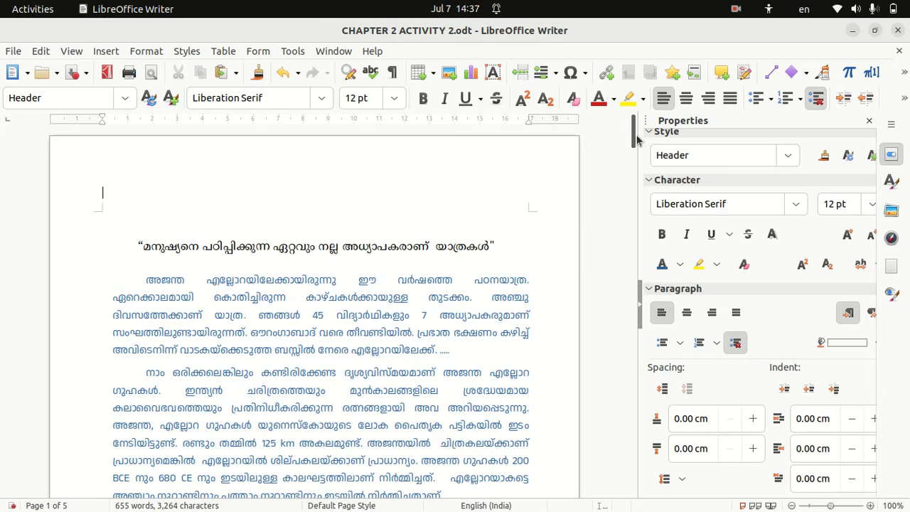
pyautogui.moveTo(634, 135); pyautogui.dragTo(630, 218)
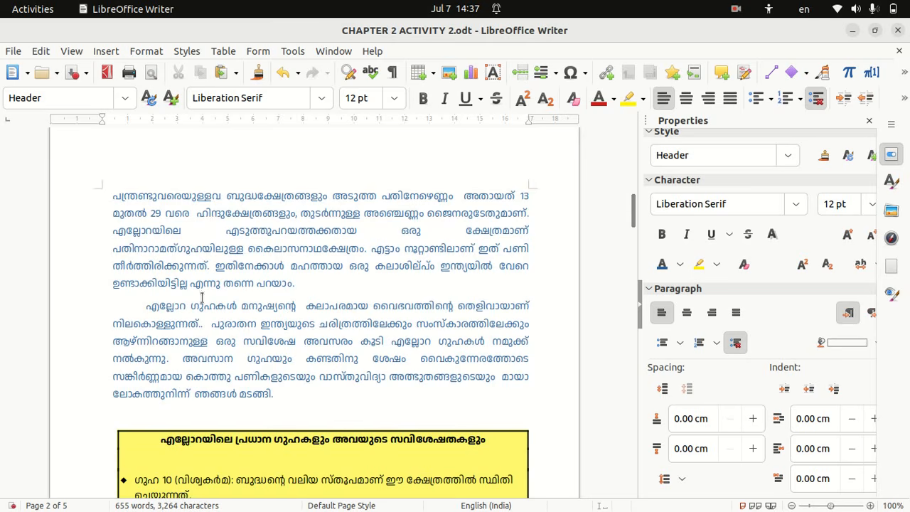
pyautogui.moveTo(633, 209); pyautogui.dragTo(652, 107)
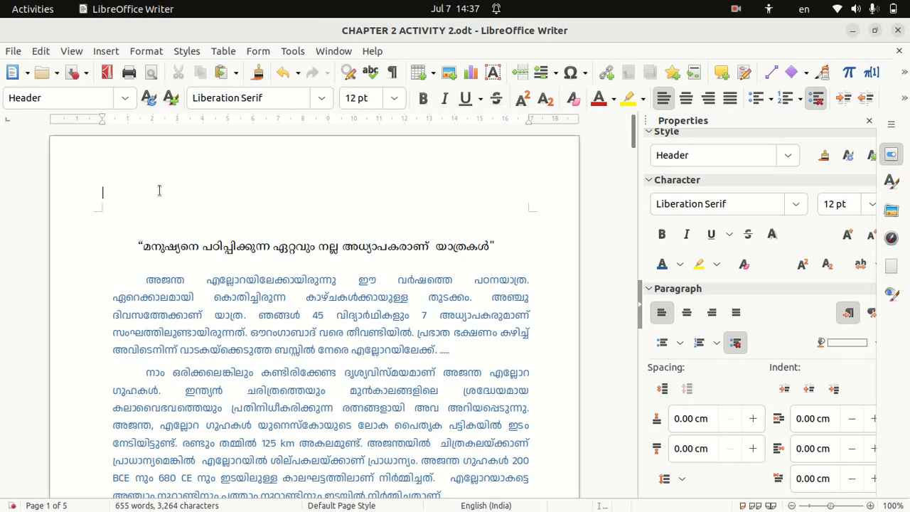
# - Switch to Malayalam input and begin the header text on the first page with "അജന്ത എല്"
pyautogui.press('super+space')
pyautogui.write('അജ')
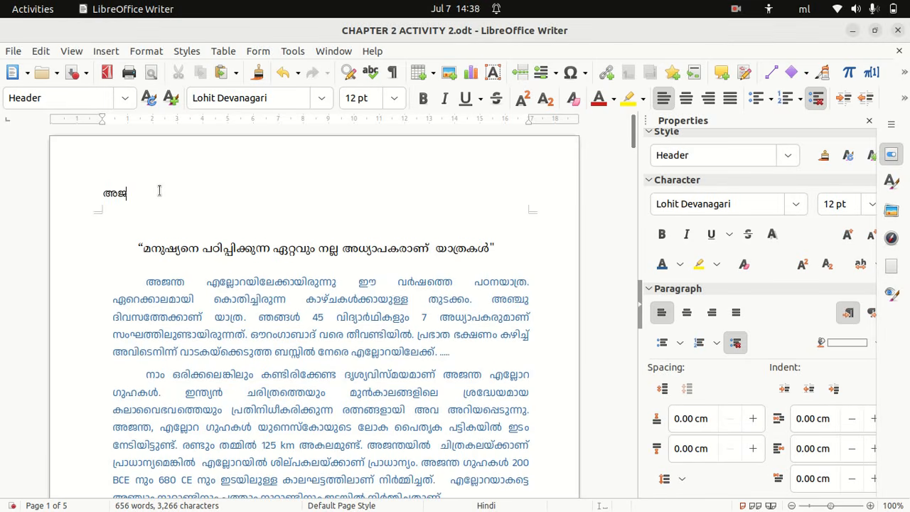
pyautogui.write('ന്ത')
pyautogui.write(' എല്ല')
pyautogui.write('ല്')
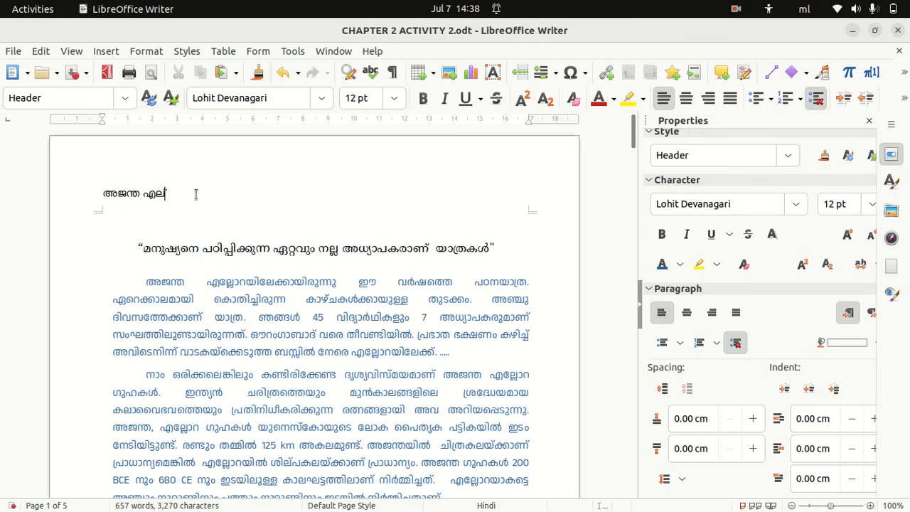
# - Set the partial header text's font to Noto Serif Malayalam and place the cursor at its end
pyautogui.moveTo(195, 194); pyautogui.dragTo(103, 193)
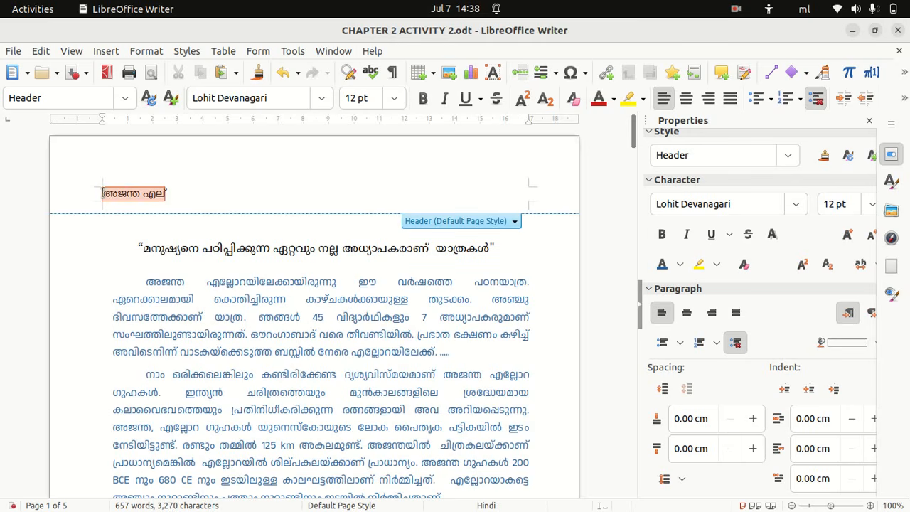
pyautogui.moveTo(270, 97); pyautogui.dragTo(184, 98)
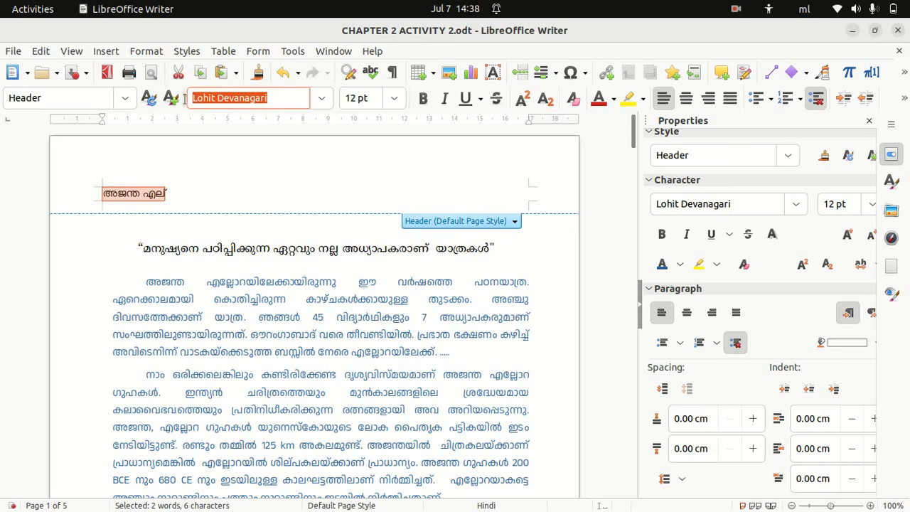
pyautogui.press('BackSpace')
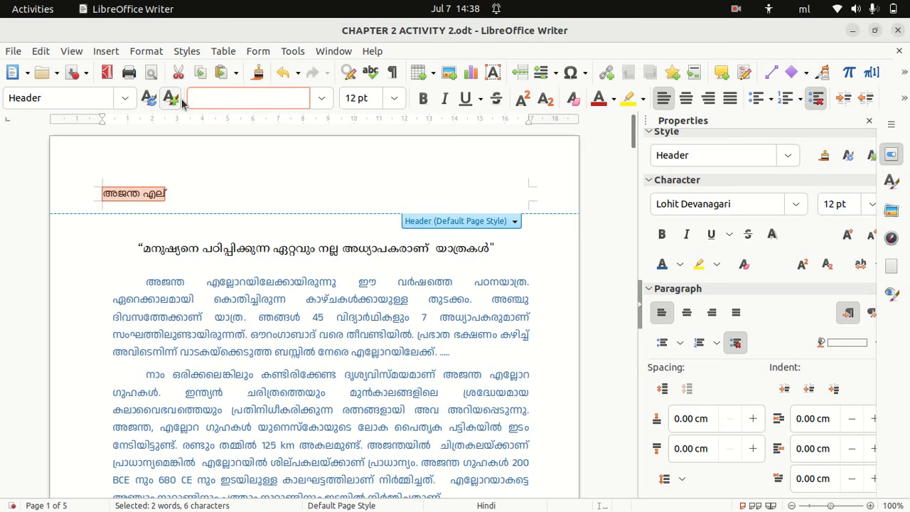
pyautogui.press('Escape')
pyautogui.press('super+space')
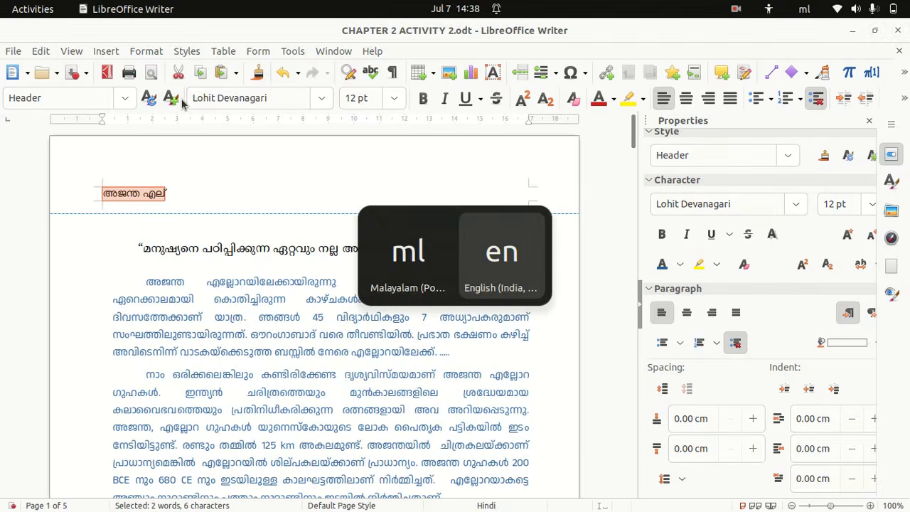
pyautogui.click(325, 100)
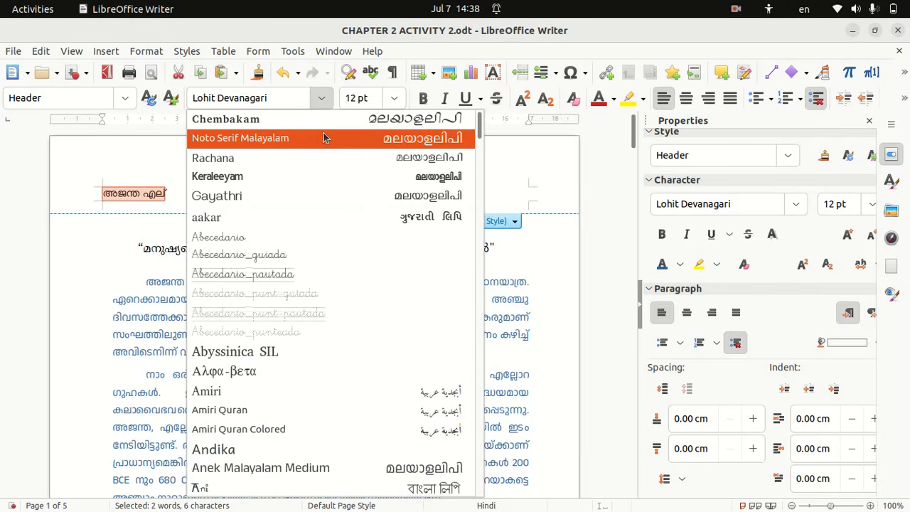
pyautogui.click(319, 137)
pyautogui.click(178, 192)
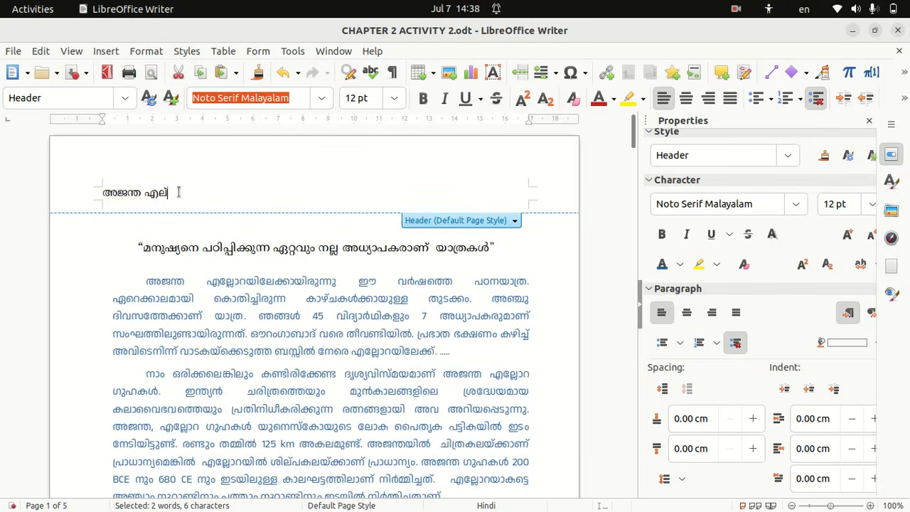
# - Complete the header text in Malayalam as "അജന്ത എല്ലോറ" and right-align it
pyautogui.press('super+space')
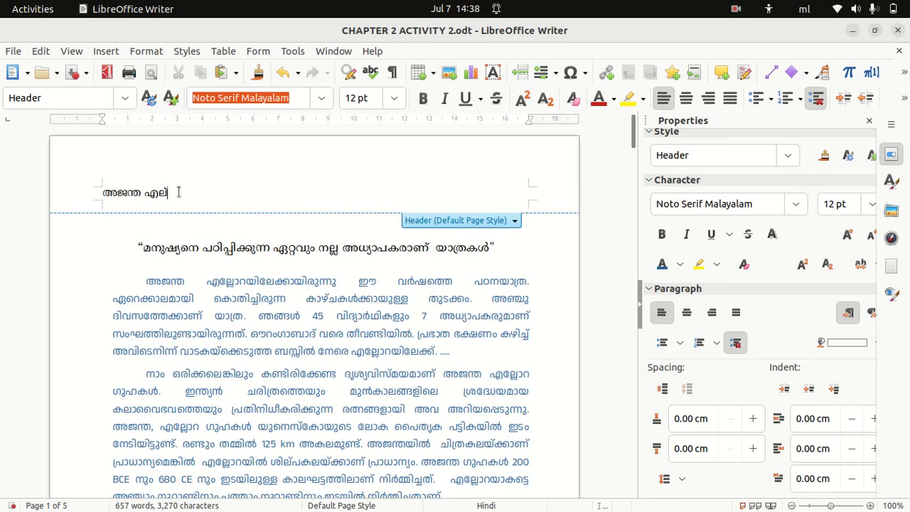
pyautogui.write('ോറ')
pyautogui.moveTo(196, 193); pyautogui.dragTo(102, 193)
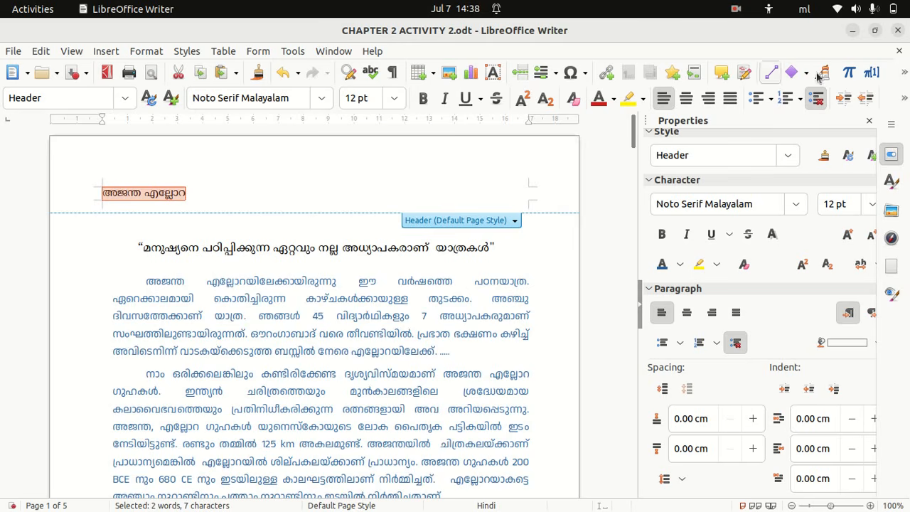
pyautogui.click(708, 98)
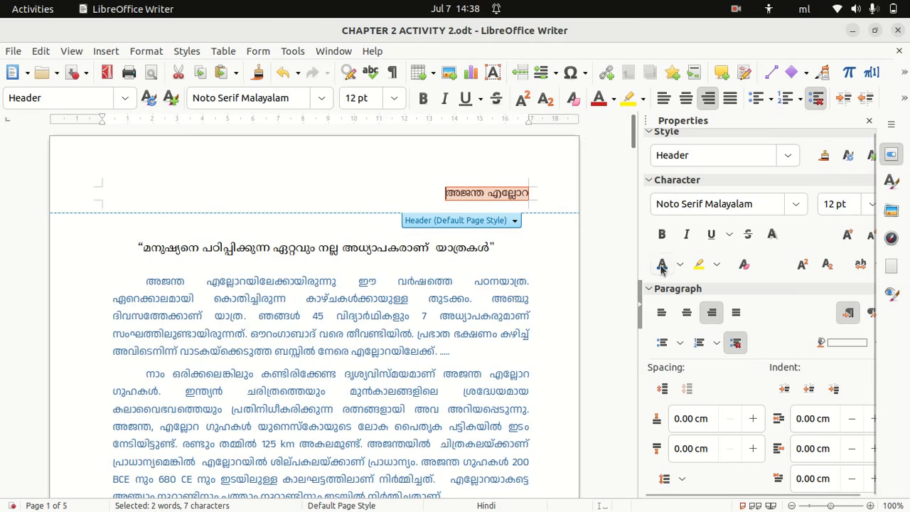
pyautogui.click(638, 301)
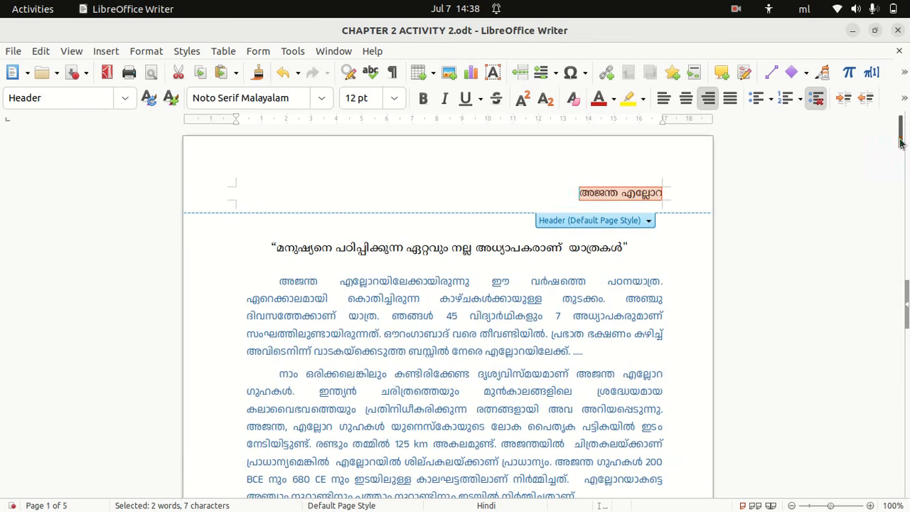
pyautogui.moveTo(901, 142)
pyautogui.mouseDown()
pyautogui.moveTo(883, 285)
pyautogui.moveTo(893, 126)
pyautogui.mouseUp()
pyautogui.click(907, 304)
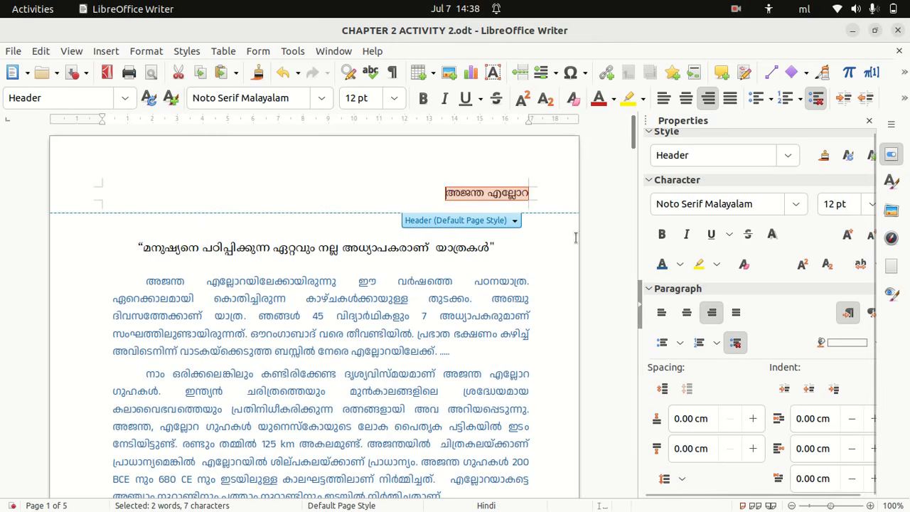
# - Check the header on the next page and insert a footer for the Default Page Style
pyautogui.click(601, 239)
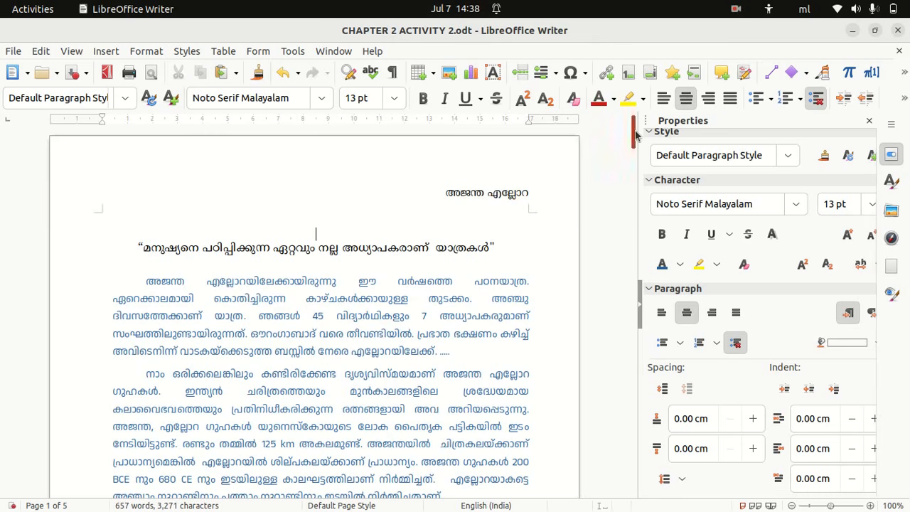
pyautogui.moveTo(634, 135); pyautogui.dragTo(601, 195)
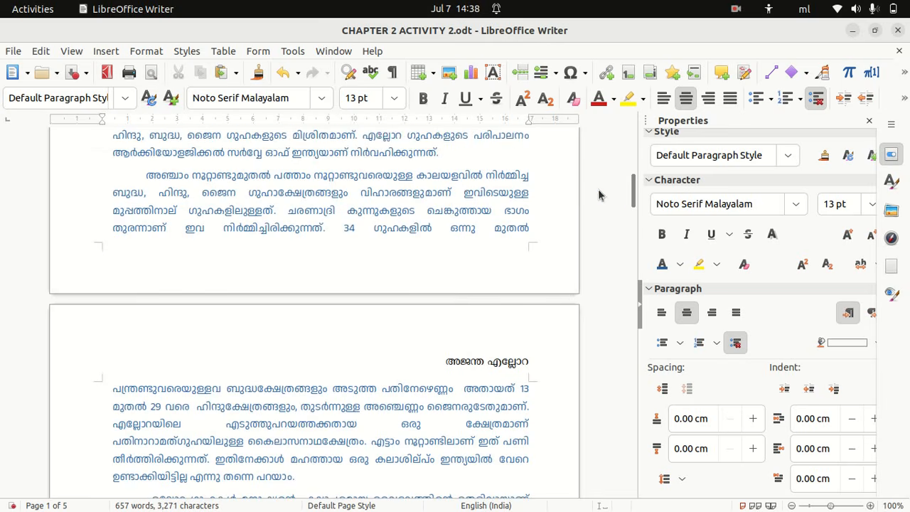
pyautogui.click(435, 226)
pyautogui.click(119, 54)
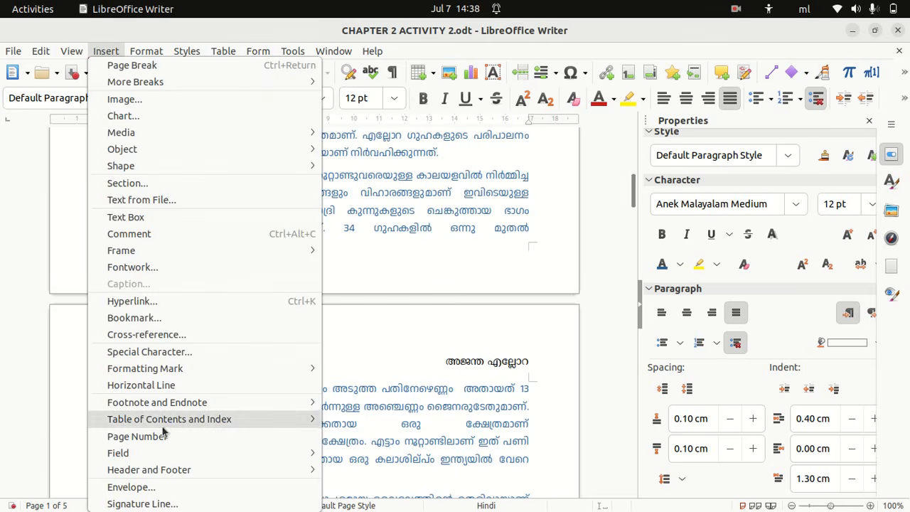
pyautogui.moveTo(195, 469)
pyautogui.moveTo(372, 488)
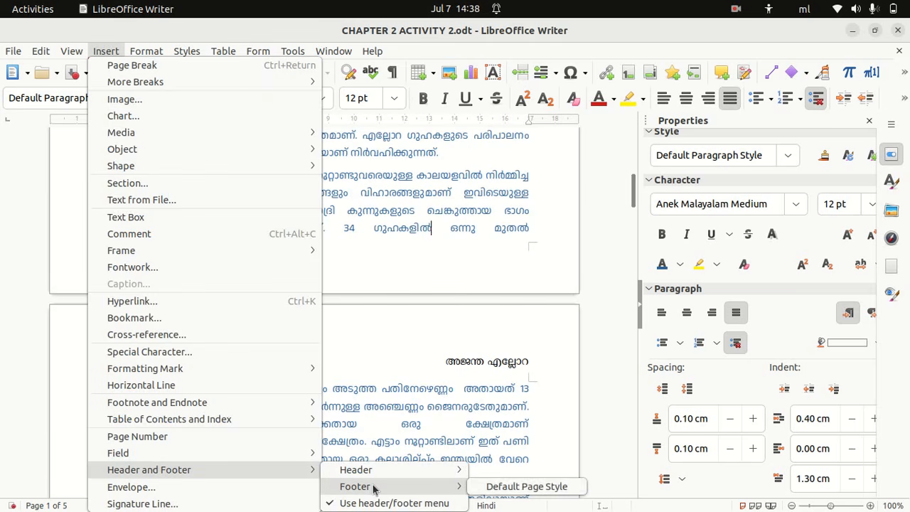
pyautogui.click(484, 486)
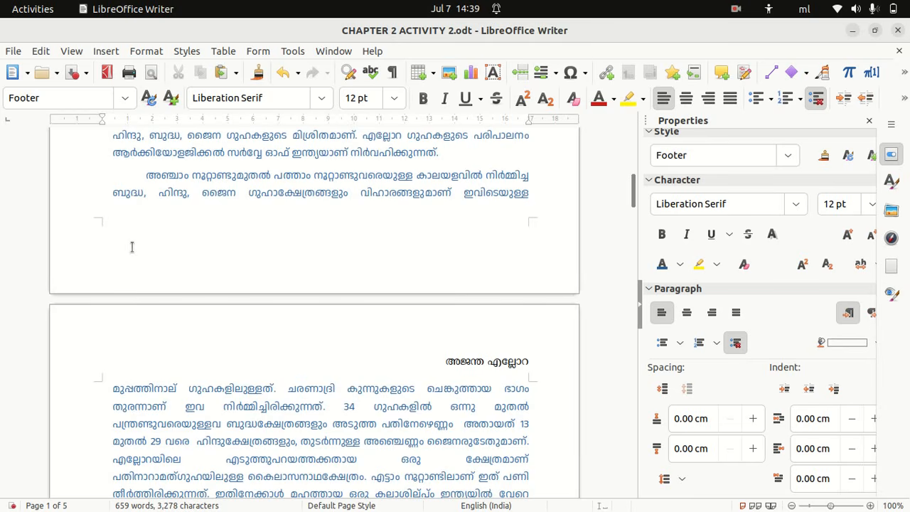
# - Insert a page number in the footer and centre it
pyautogui.click(106, 52)
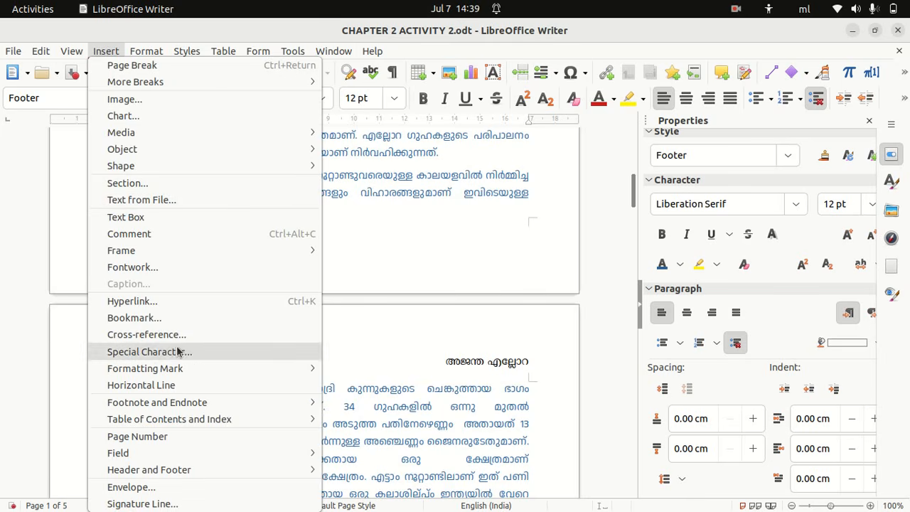
pyautogui.click(222, 441)
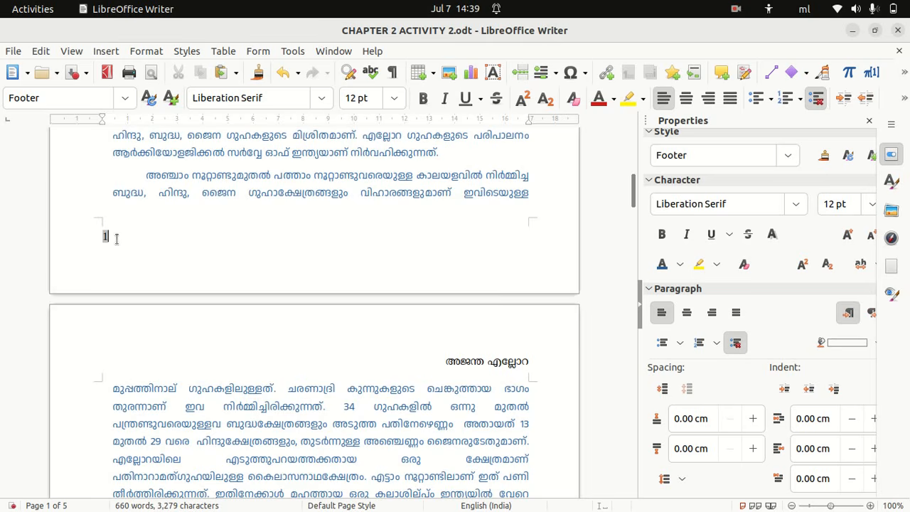
pyautogui.click(686, 103)
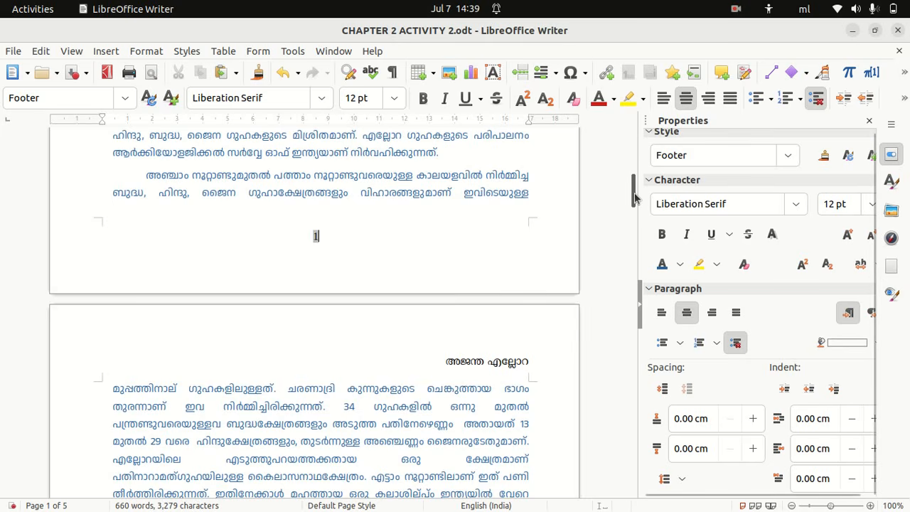
# - Delete the empty lines above the travel-routes table so that it starts directly below the page header
pyautogui.moveTo(633, 192); pyautogui.dragTo(627, 363)
pyautogui.click(120, 362)
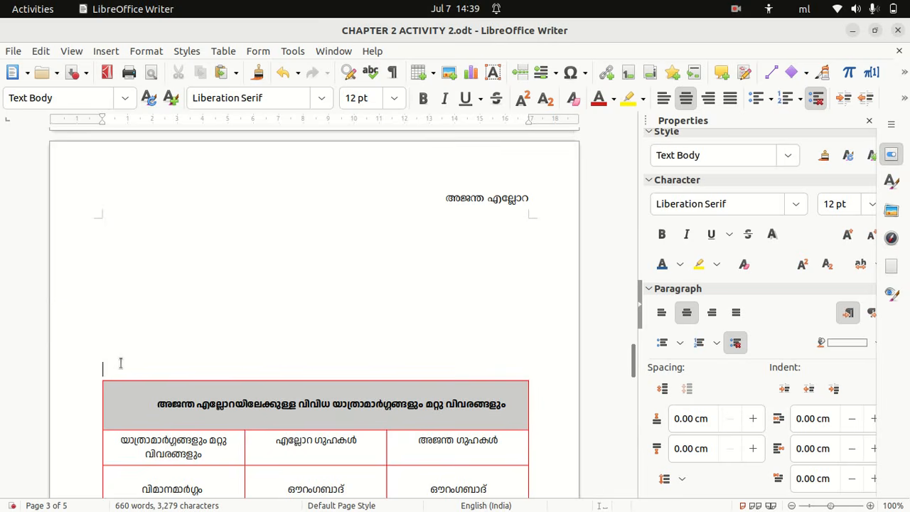
pyautogui.press('BackSpace')
pyautogui.press('BackSpace')
pyautogui.press('BackSpace')
pyautogui.press('BackSpace')
pyautogui.press('BackSpace')
pyautogui.press('BackSpace')
pyautogui.press('BackSpace')
pyautogui.press('BackSpace')
pyautogui.press('BackSpace')
pyautogui.press('BackSpace')
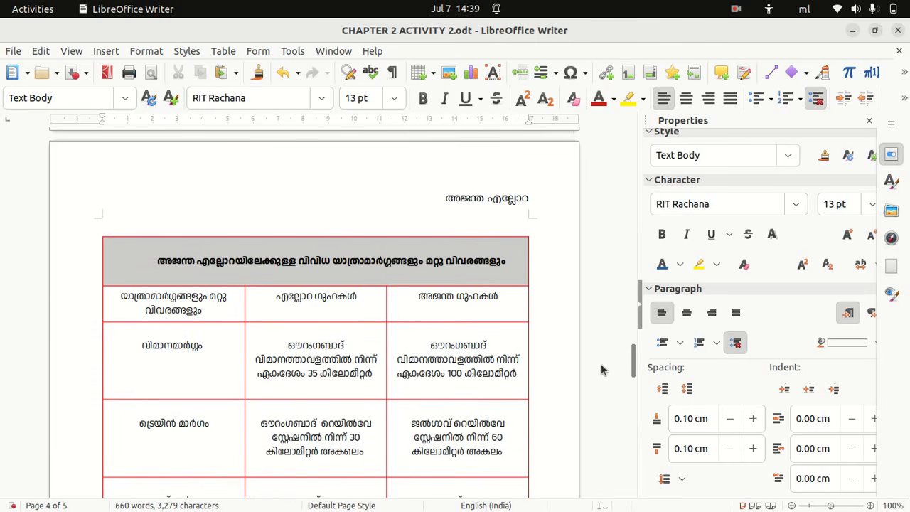
# - Remove the empty page 5 after the travel-routes table and return to the start of the document
pyautogui.moveTo(633, 364); pyautogui.dragTo(633, 441)
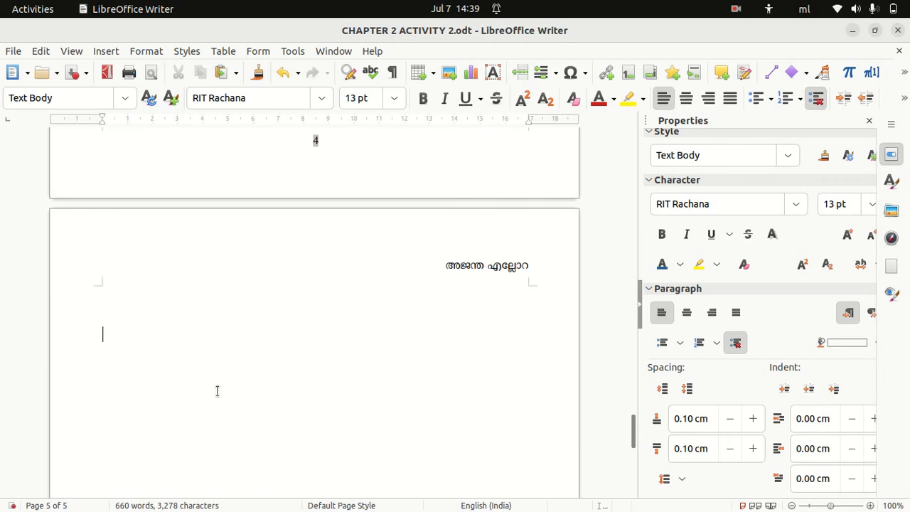
pyautogui.press('BackSpace')
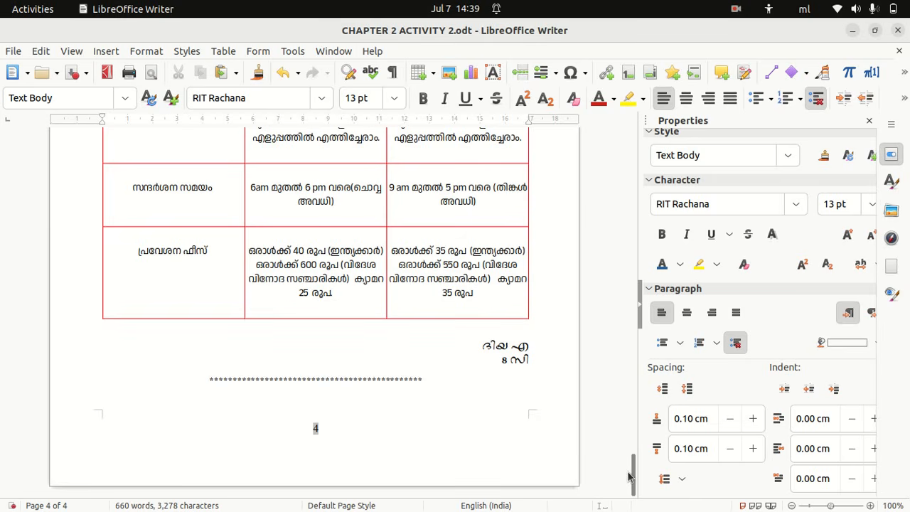
pyautogui.moveTo(630, 475); pyautogui.dragTo(645, 121)
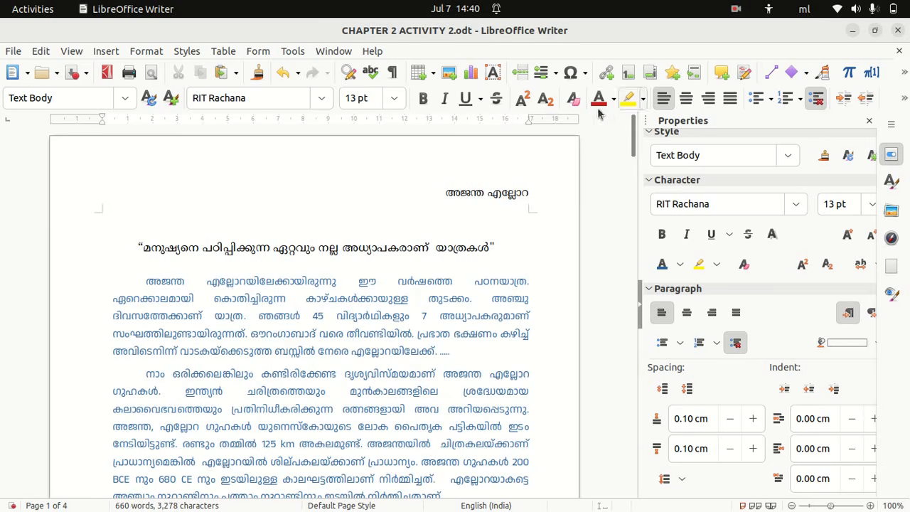
# - Switch to ajanta.pdf in Document Viewer, view the title on page 1, and reduce the window to sit below the document's opening quote
pyautogui.press('super')
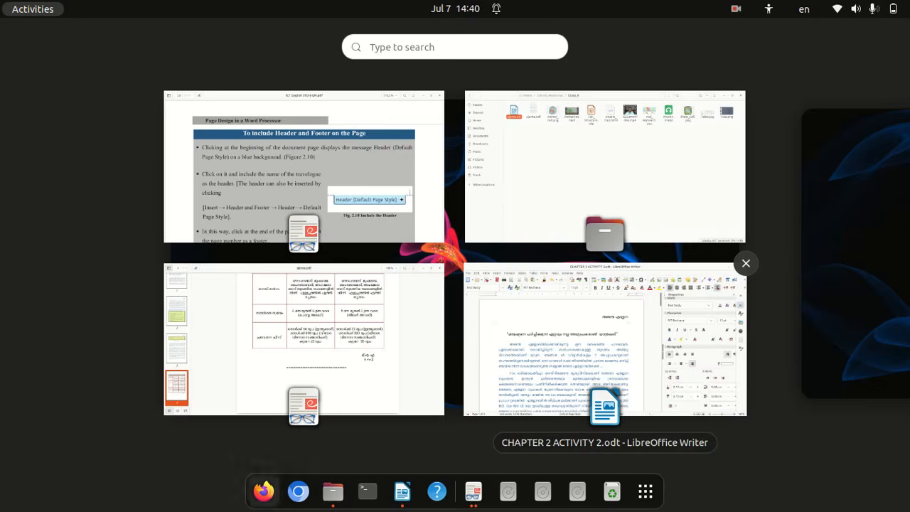
pyautogui.click(372, 349)
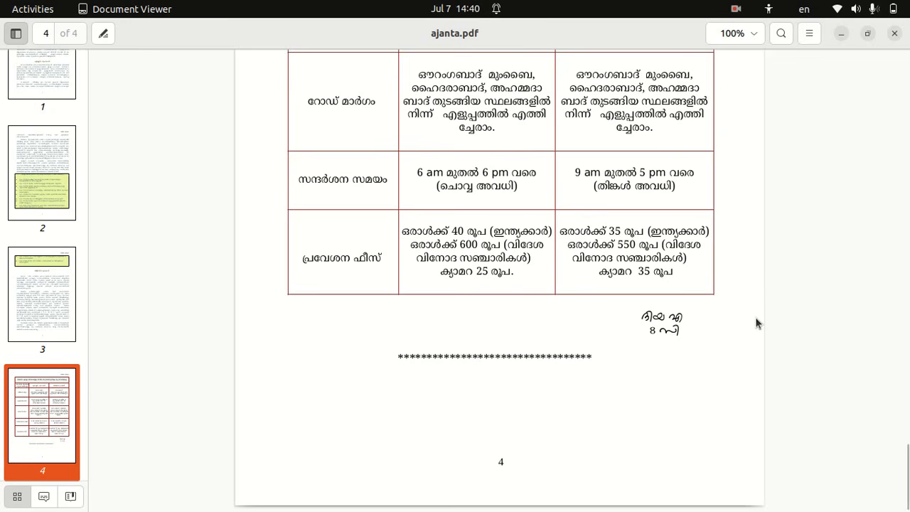
pyautogui.scroll(15, 754, 317)
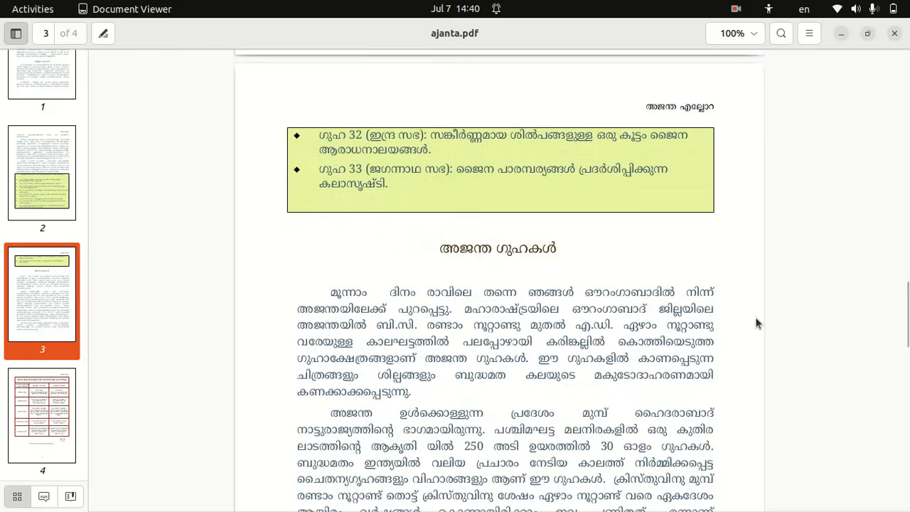
pyautogui.scroll(15, 755, 318)
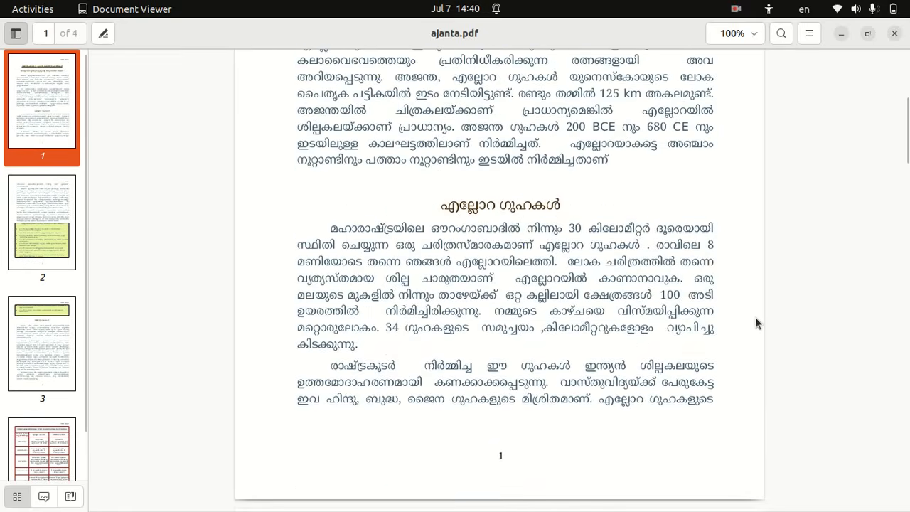
pyautogui.scroll(8, 755, 323)
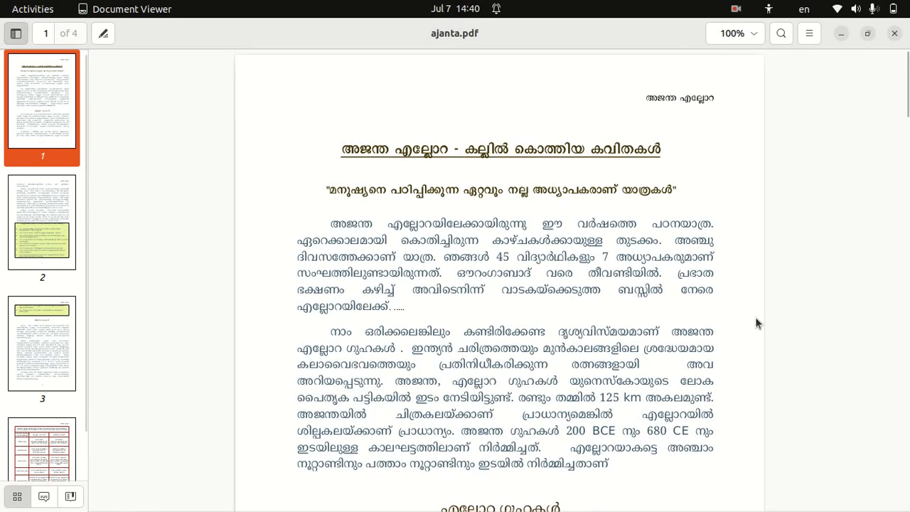
pyautogui.click(866, 35)
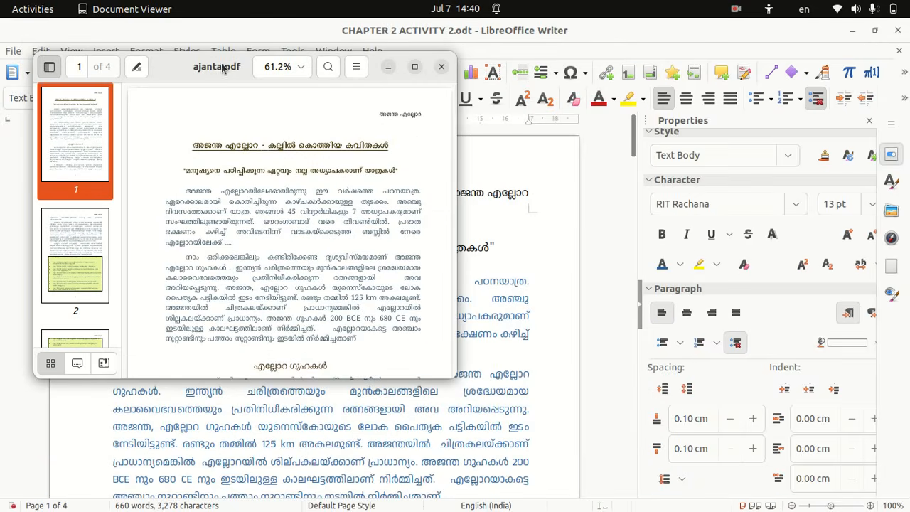
pyautogui.moveTo(223, 71); pyautogui.dragTo(275, 319)
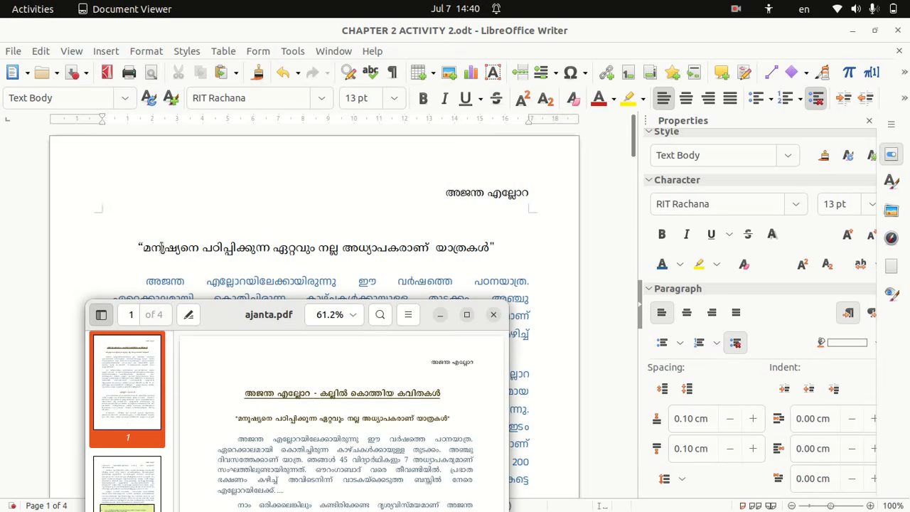
# - Back in LibreOffice Writer, add two lines above the opening quote and begin the title there with "അജന്ത എല്ലോറ -"
pyautogui.click(139, 247)
pyautogui.press('Return')
pyautogui.press('Return')
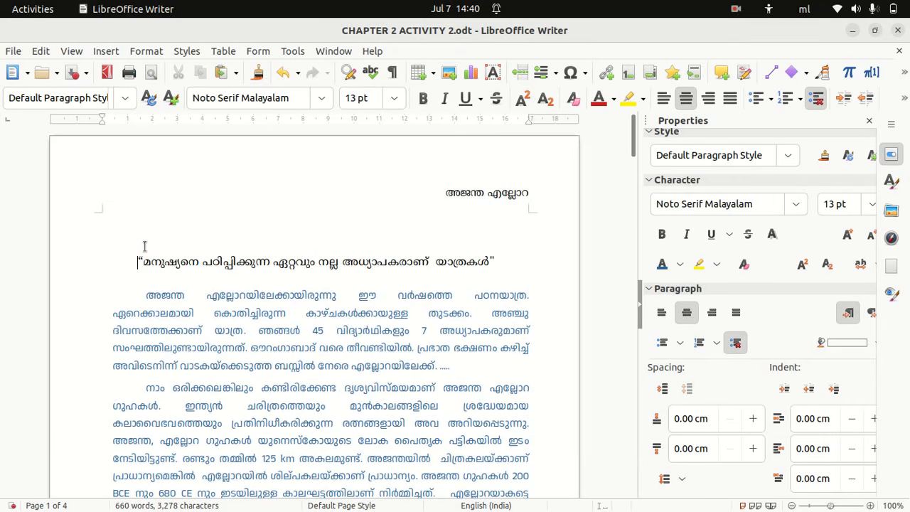
pyautogui.click(163, 243)
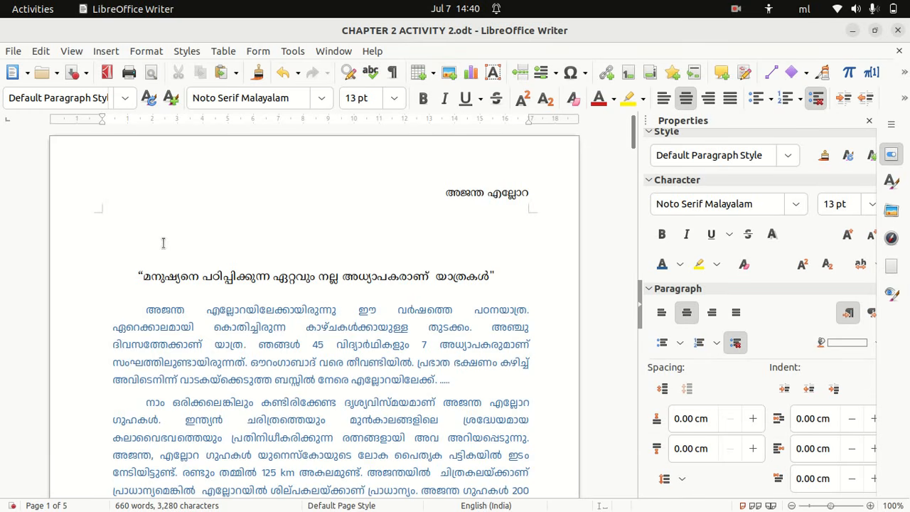
pyautogui.write('അജന്')
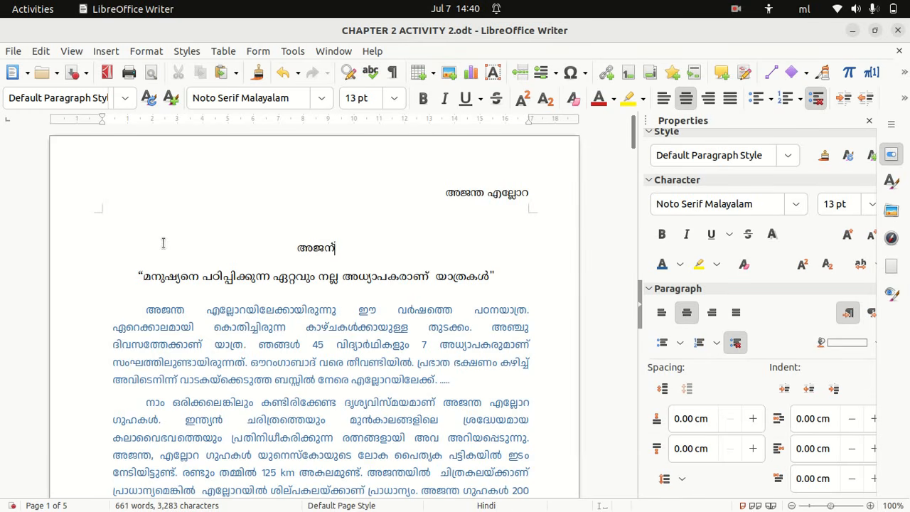
pyautogui.write('ത എല്ല')
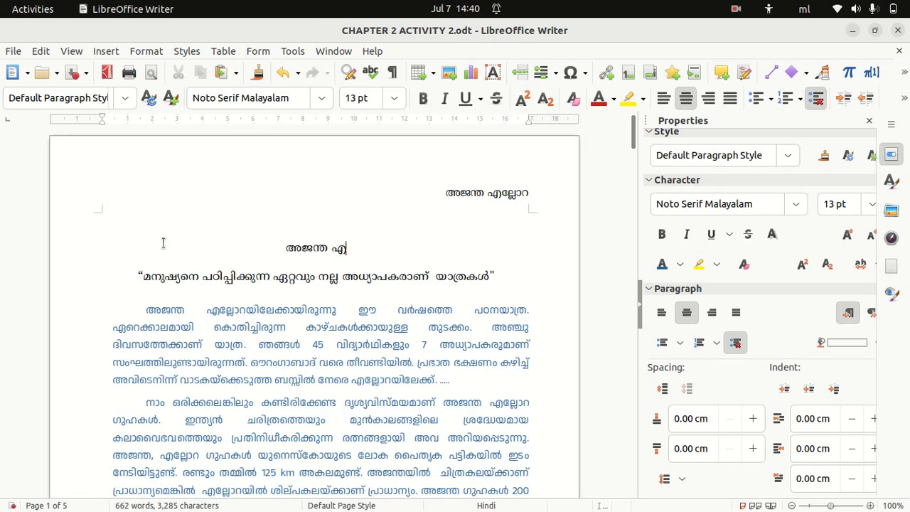
pyautogui.write('ോ')
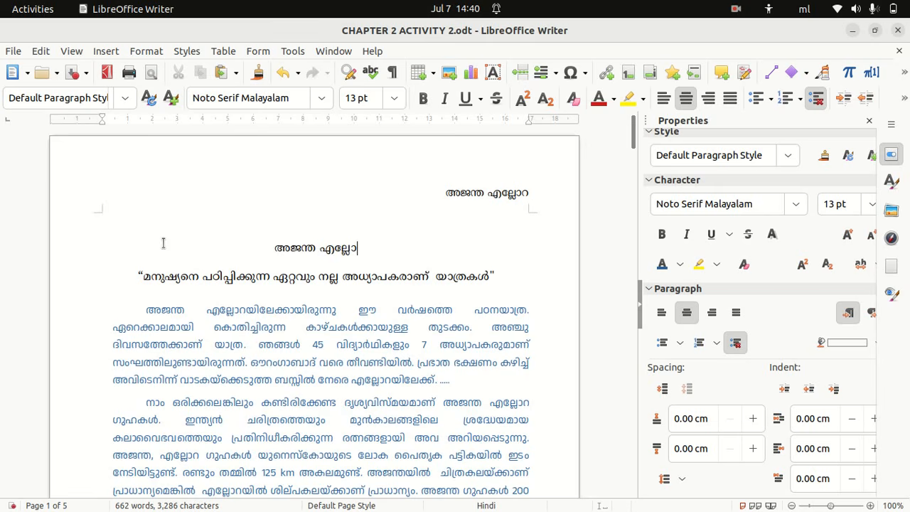
pyautogui.write('റ -')
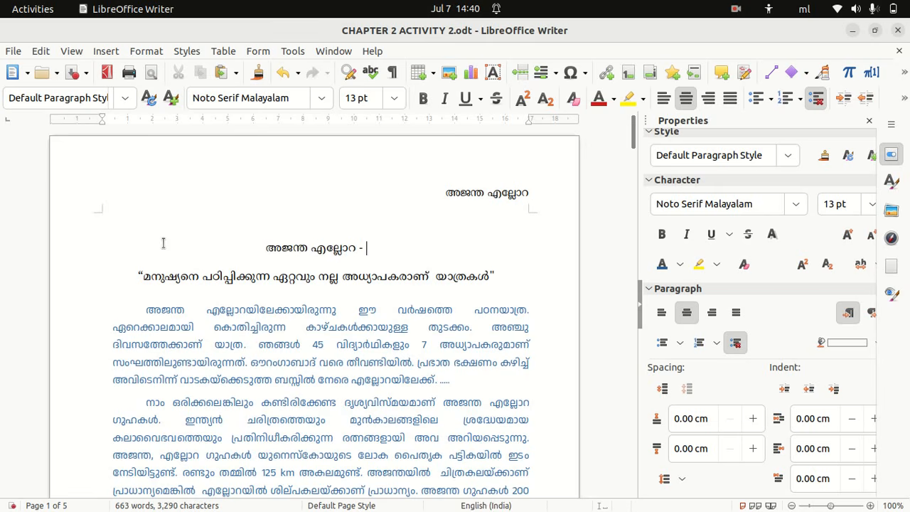
# - Check the title wording in ajanta.pdf and complete the document title with "കല്ലിൽ കൊത്തിയ കവിതകൾ"
pyautogui.press('super')
pyautogui.click(324, 341)
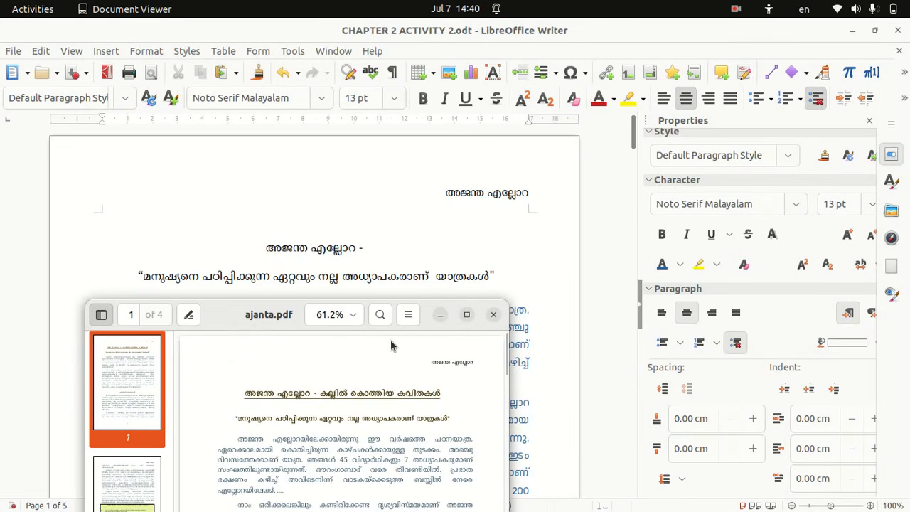
pyautogui.click(387, 250)
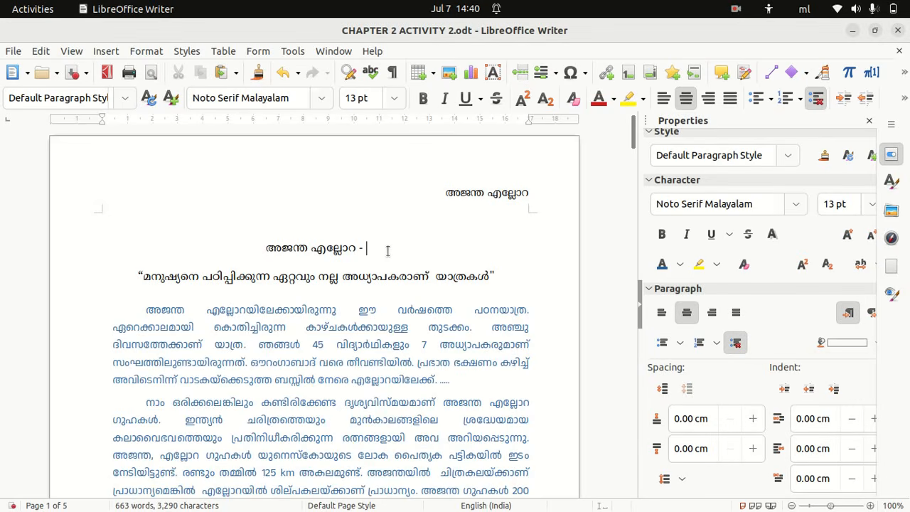
pyautogui.write('ക്ല')
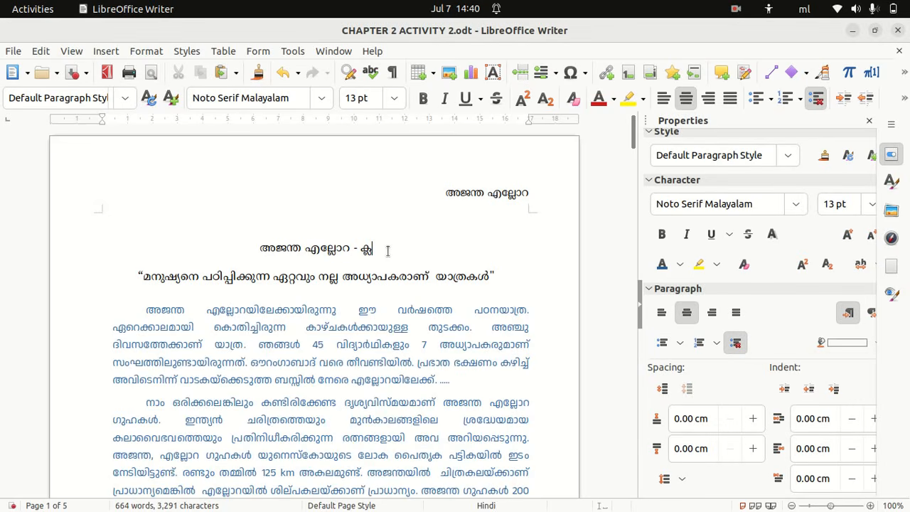
pyautogui.press('BackSpace')
pyautogui.press('BackSpace')
pyautogui.write('ല്ലിൽ')
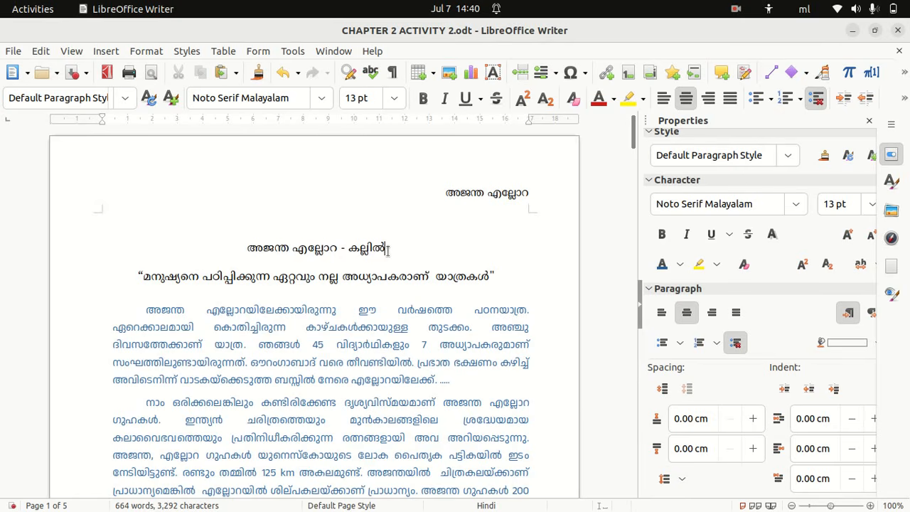
pyautogui.write(' കൊ')
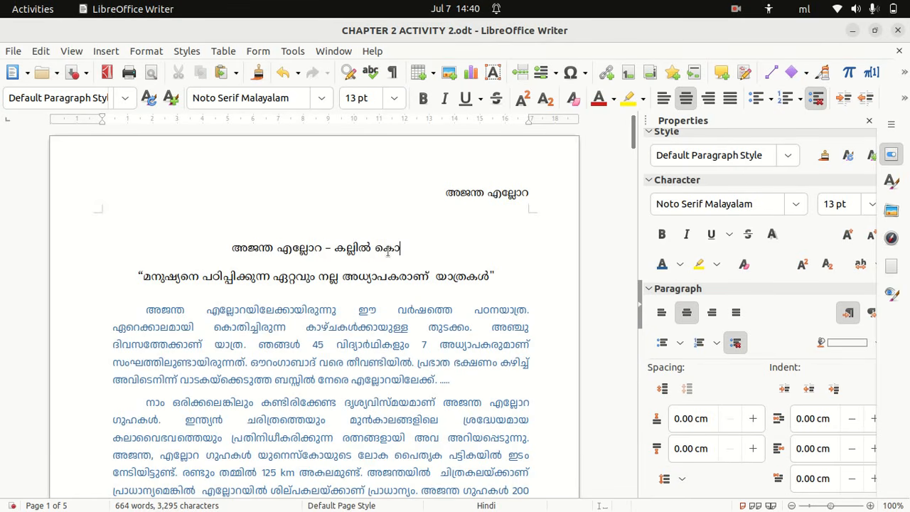
pyautogui.write('ത്തിയ ')
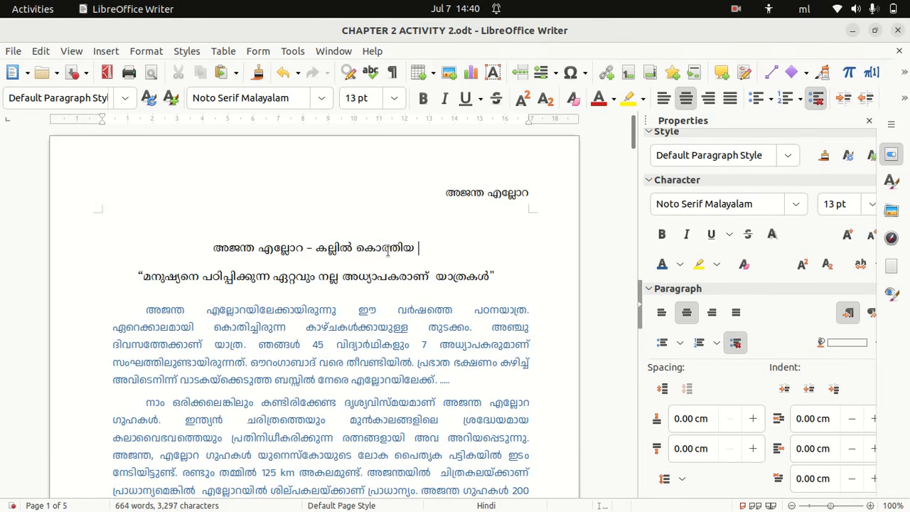
pyautogui.write('കവിത')
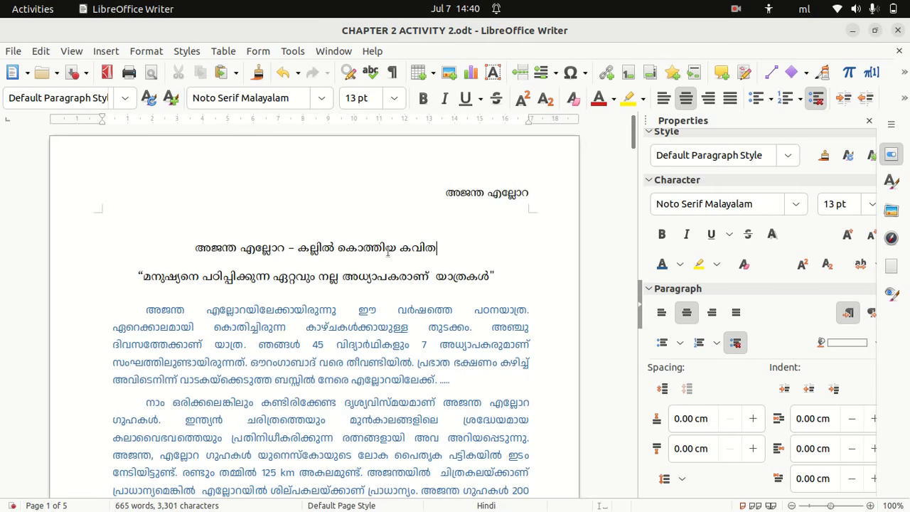
pyautogui.write('കൾ')
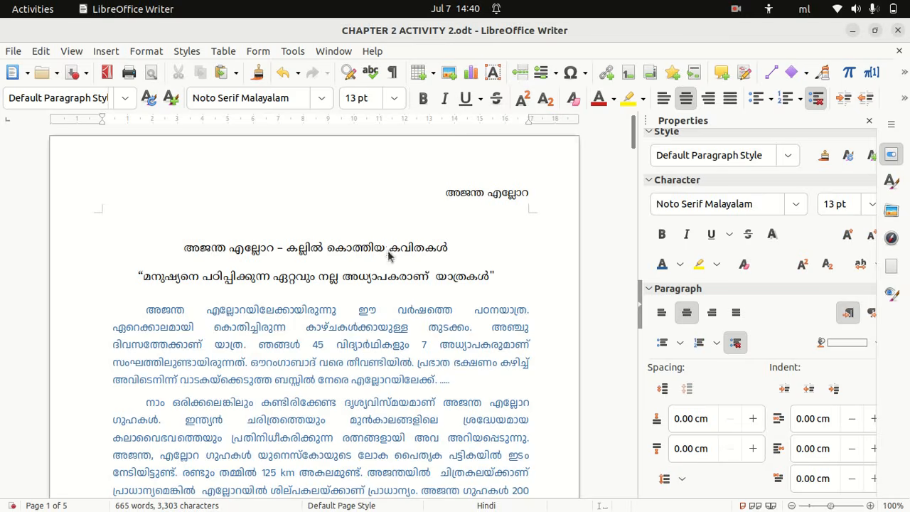
# - Compare the title's formatting with ajanta.pdf, and make the whole title line in the Writer document bold and underlined
pyautogui.press('super')
pyautogui.click(297, 336)
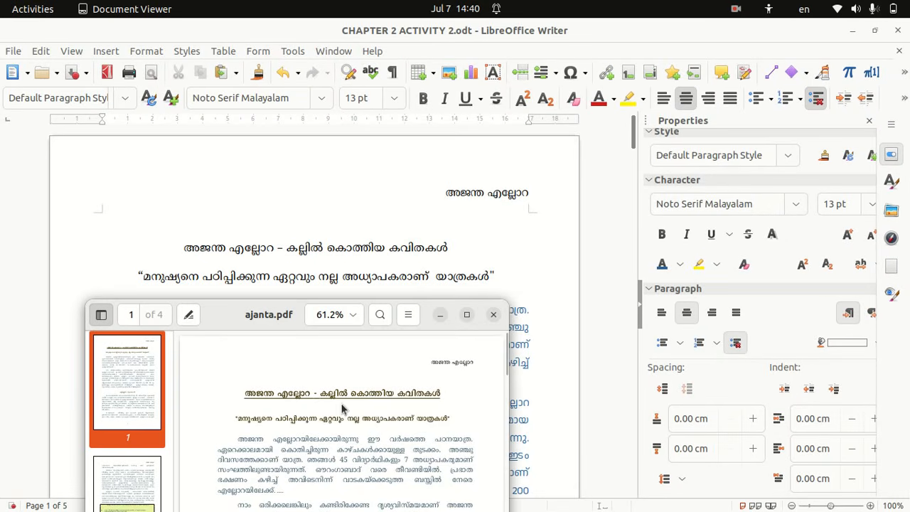
pyautogui.click(462, 245)
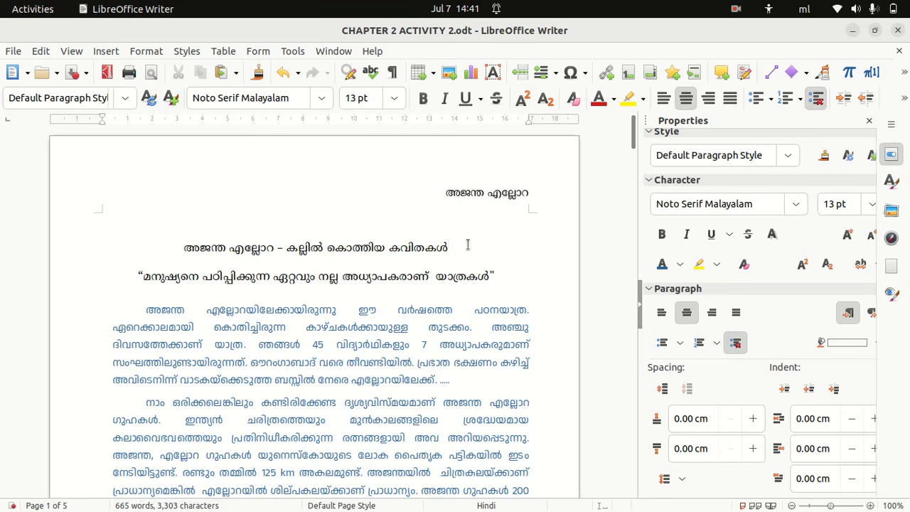
pyautogui.moveTo(468, 244); pyautogui.dragTo(184, 249)
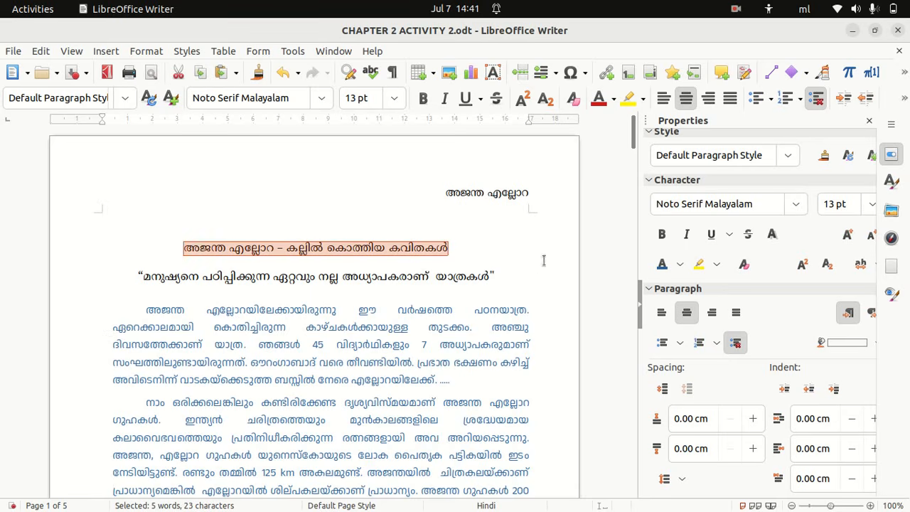
pyautogui.click(661, 234)
pyautogui.click(711, 237)
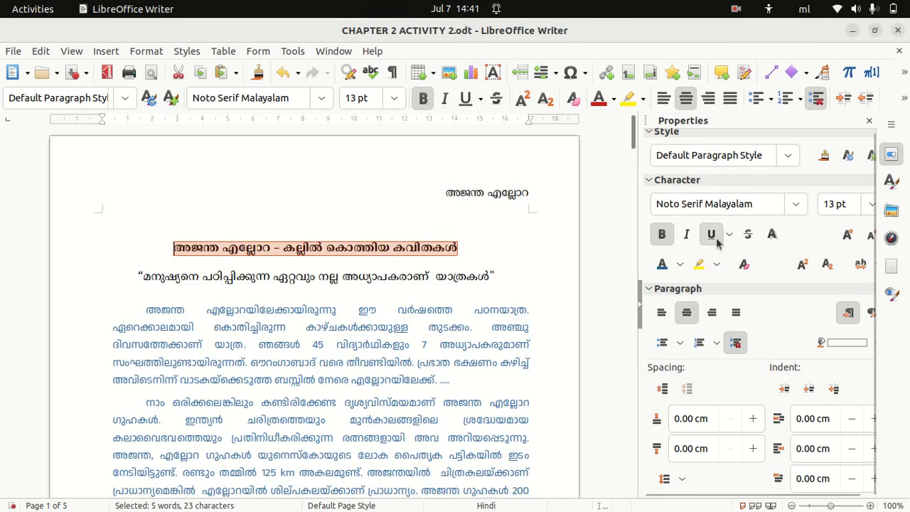
# - Delete the extra empty lines above the "അജന്ത ഗുഹകൾ" heading on page 3 and return to page 1
pyautogui.moveTo(632, 142); pyautogui.dragTo(616, 315)
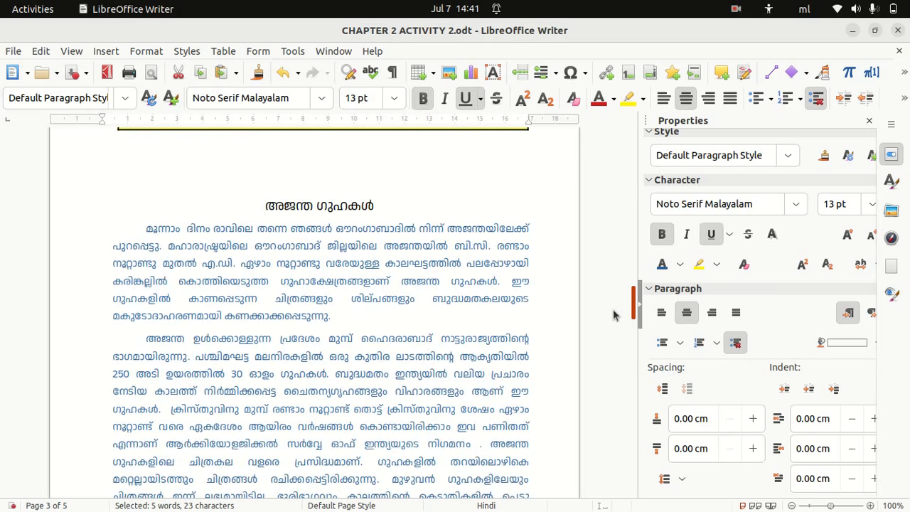
pyautogui.click(252, 171)
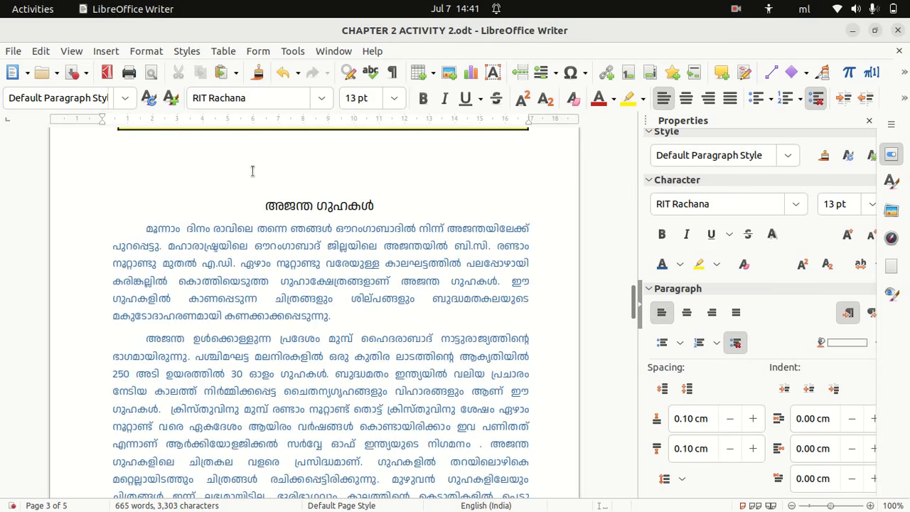
pyautogui.press('Delete')
pyautogui.press('BackSpace')
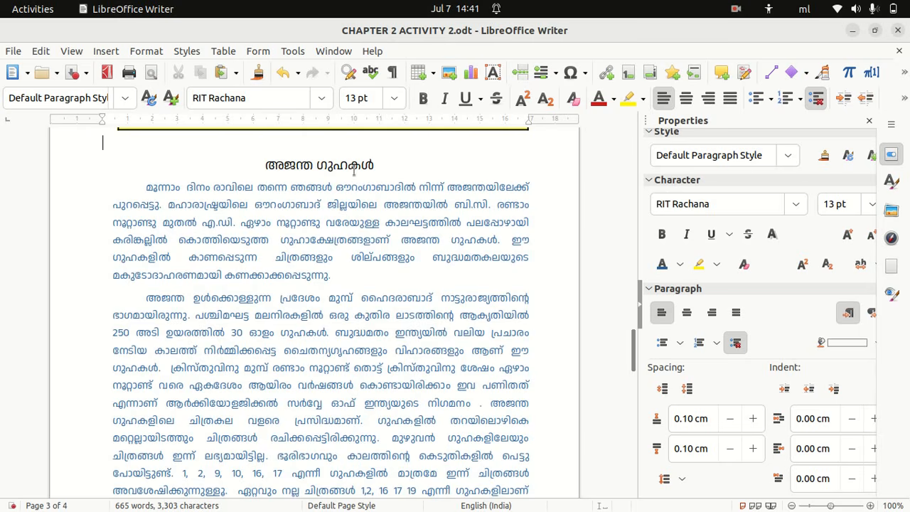
pyautogui.moveTo(638, 359); pyautogui.dragTo(642, 137)
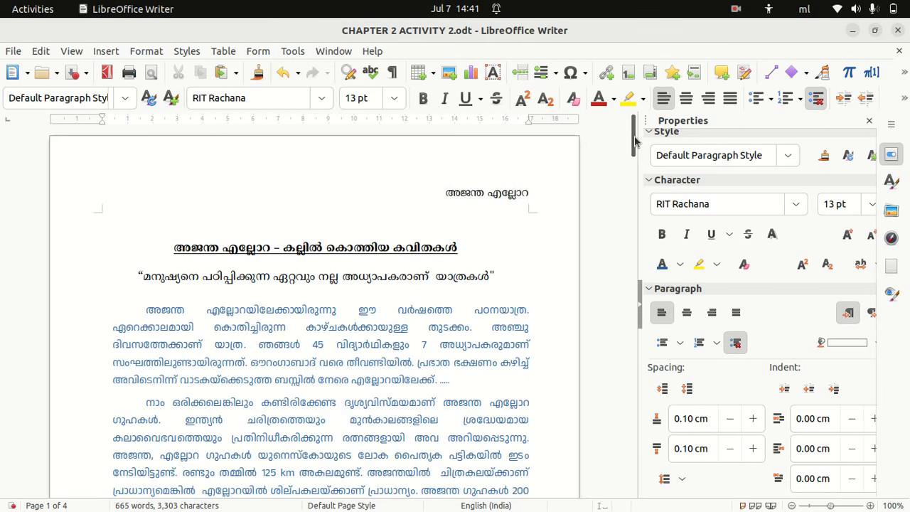
# - Export the whole travelogue as a PDF named CHAPTER 2 ACTIVITY 2 into the Students_Works_8 folder in Home
pyautogui.click(14, 52)
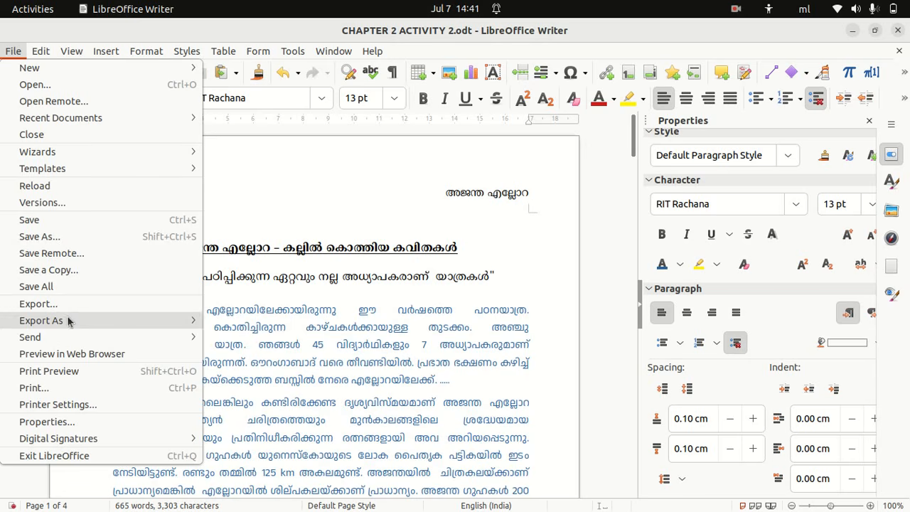
pyautogui.moveTo(65, 320)
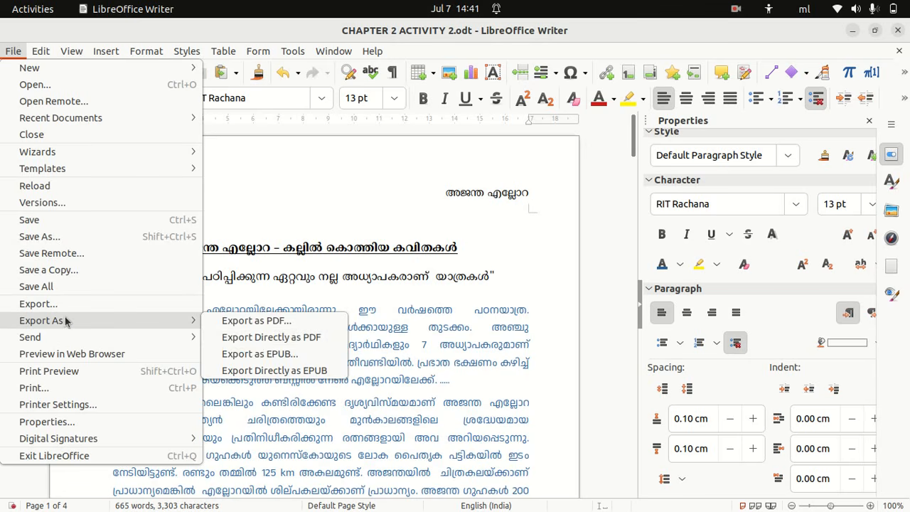
pyautogui.click(279, 326)
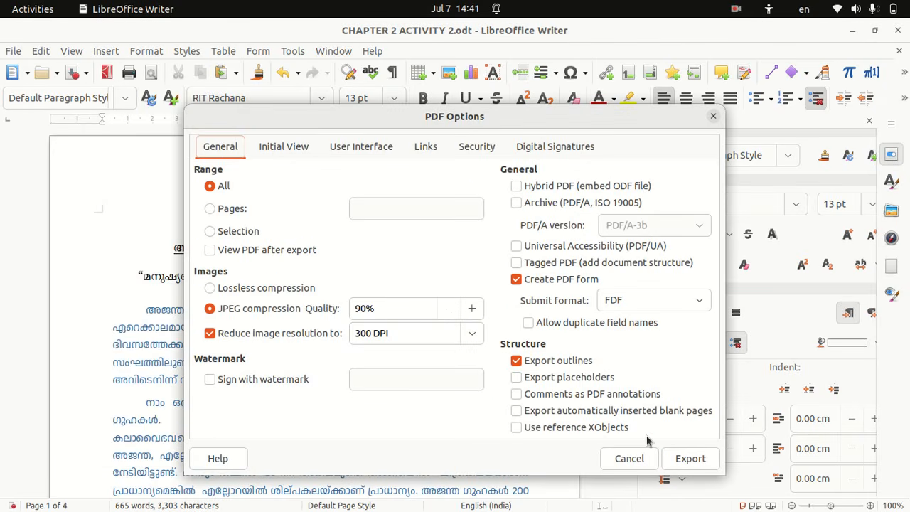
pyautogui.click(690, 458)
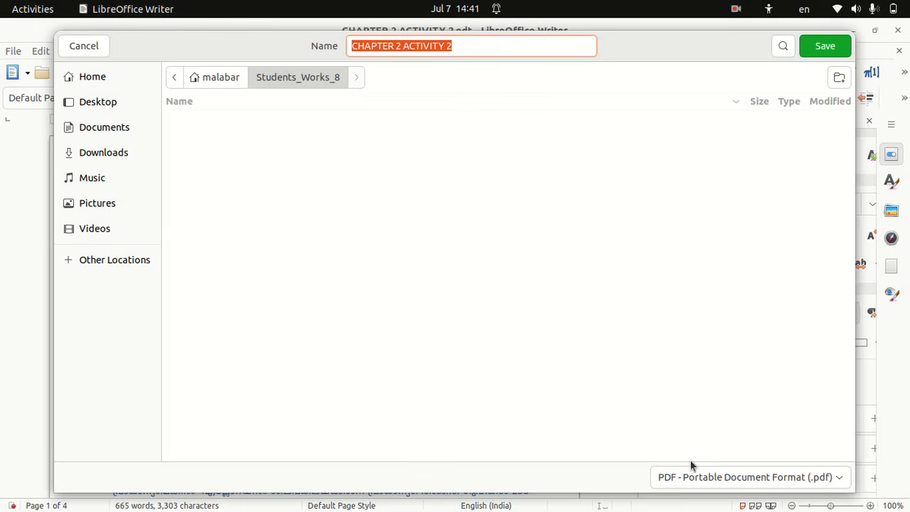
pyautogui.click(125, 86)
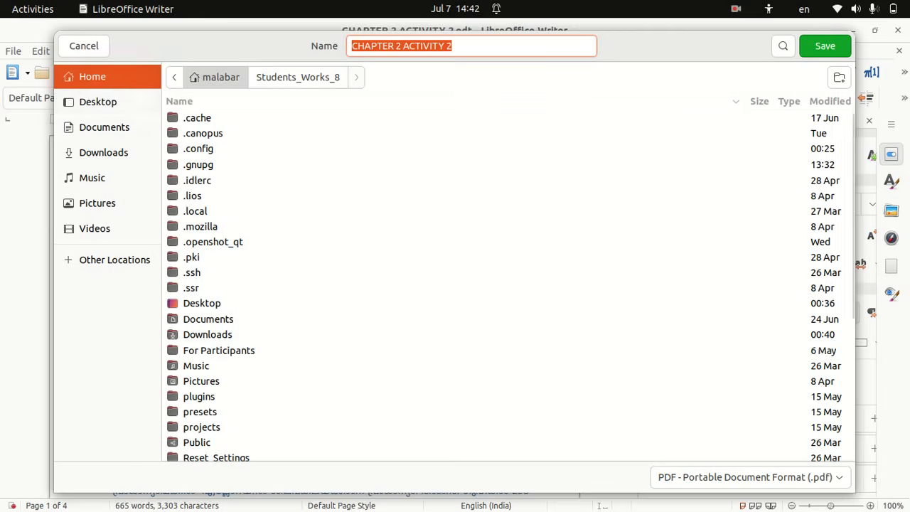
pyautogui.scroll(-5, 836, 444)
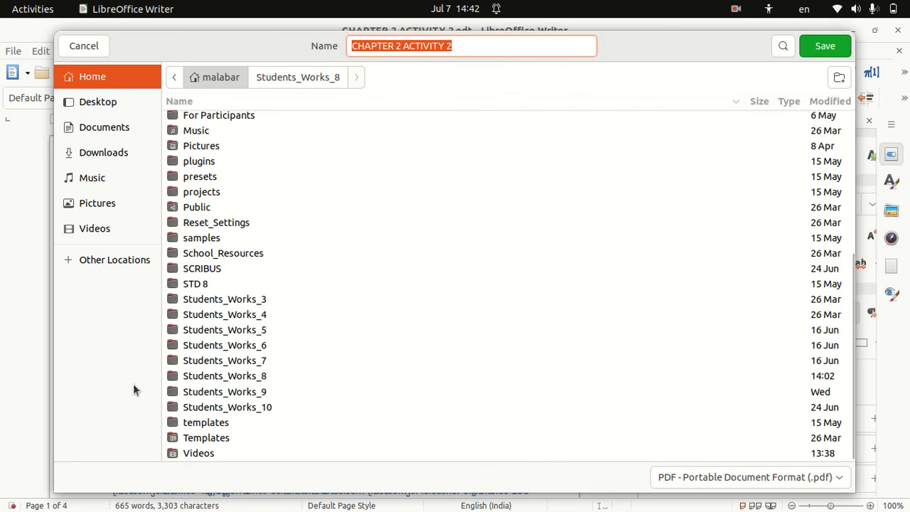
pyautogui.doubleClick(240, 377)
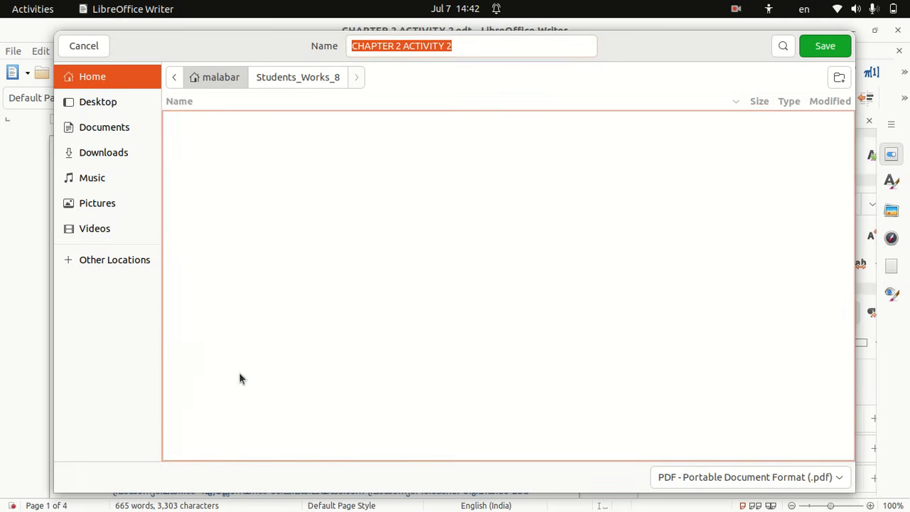
pyautogui.click(825, 47)
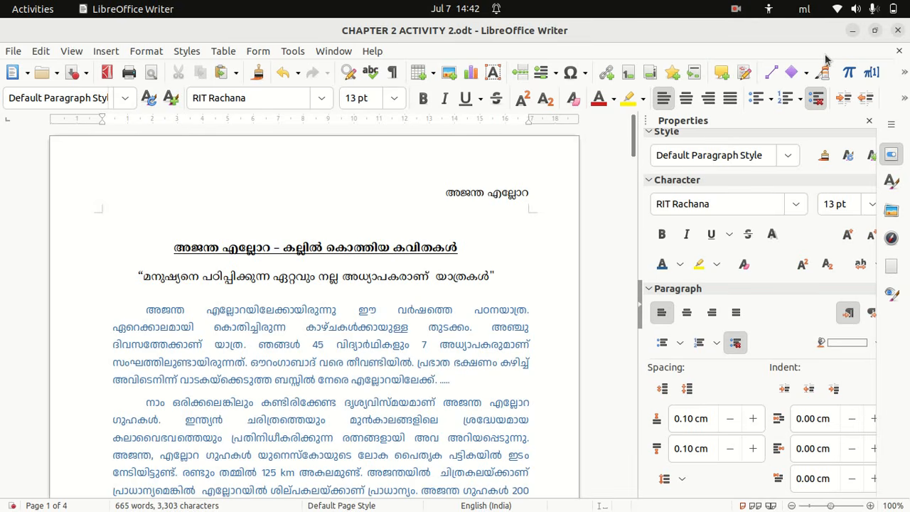
# - Minimize the Writer document and open the exported CHAPTER 2 ACTIVITY 2.pdf from the Students_Works_8 folder in Home
pyautogui.click(852, 31)
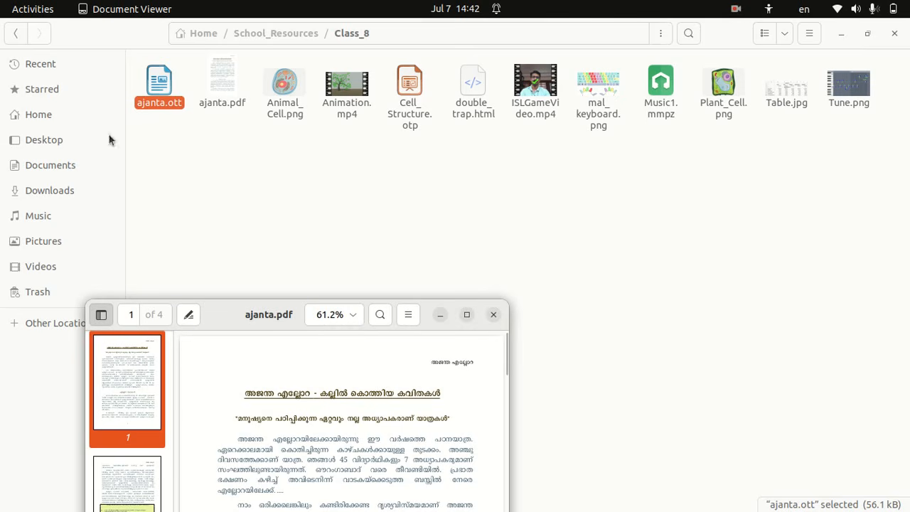
pyautogui.click(88, 74)
pyautogui.click(73, 121)
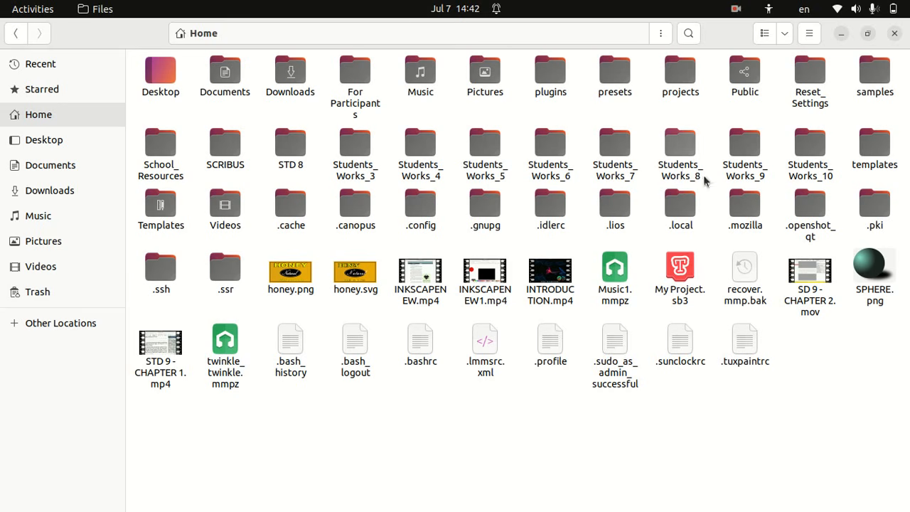
pyautogui.doubleClick(693, 173)
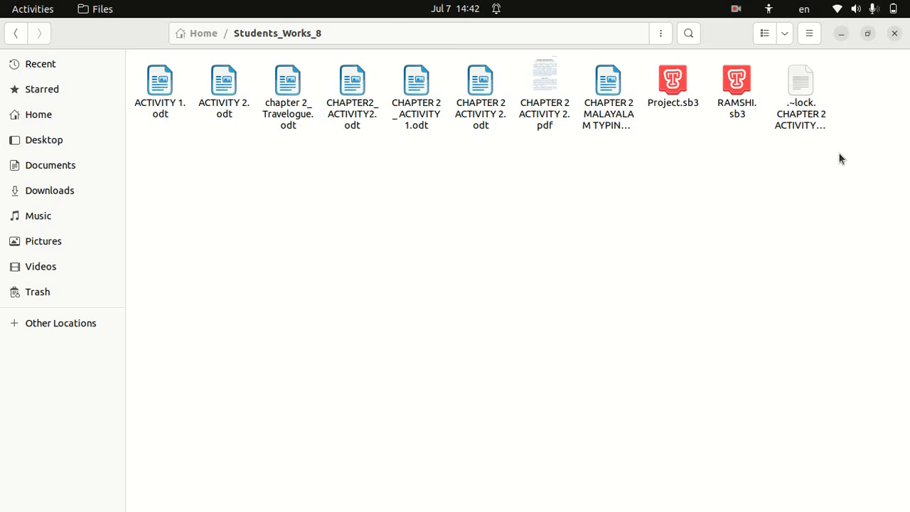
pyautogui.doubleClick(543, 97)
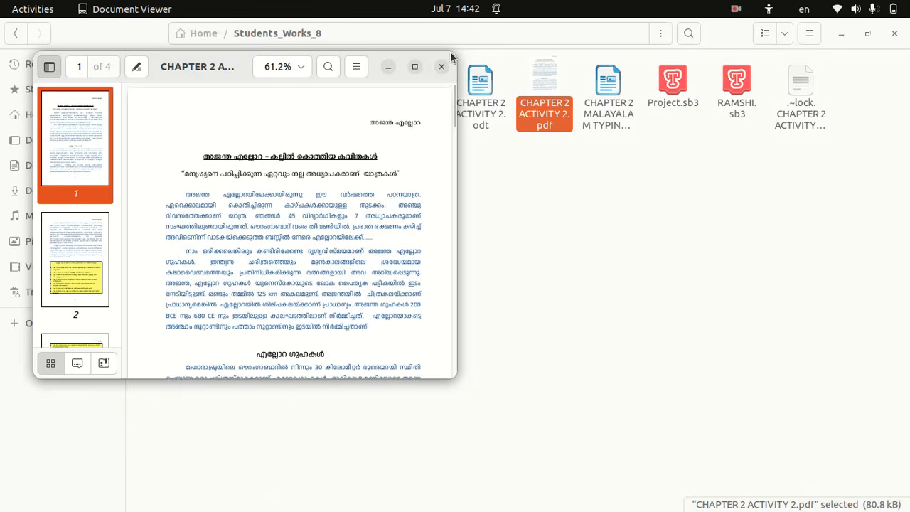
# - Maximize the exported PDF, look through its pages from the title to the closing table, and close it
pyautogui.click(415, 67)
pyautogui.scroll(-15, 417, 68)
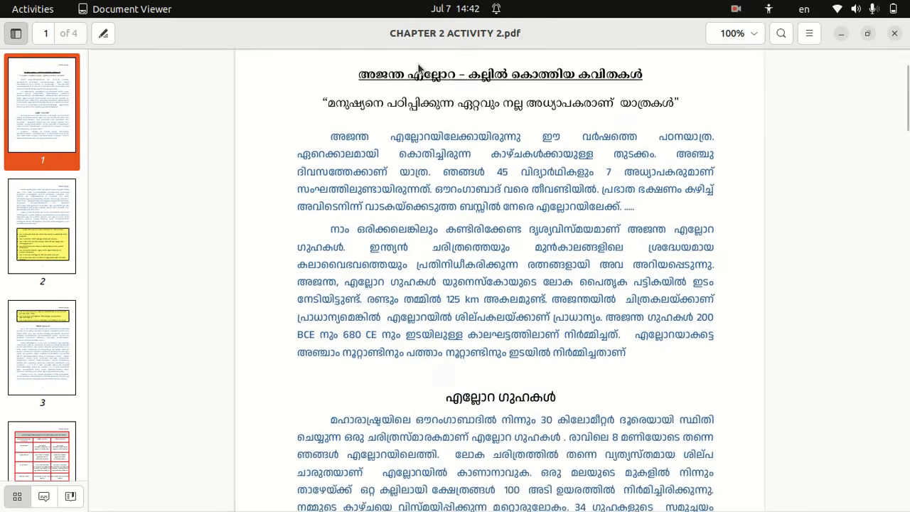
pyautogui.scroll(-15, 418, 65)
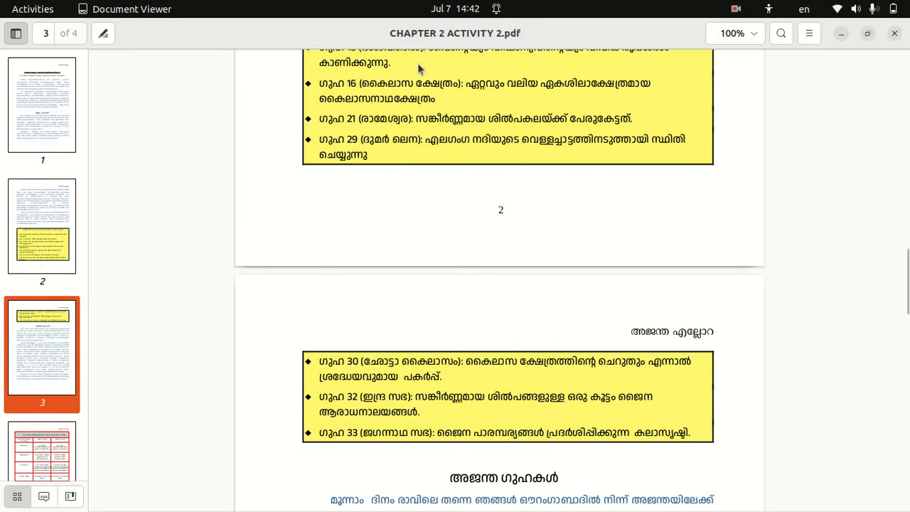
pyautogui.scroll(-15, 418, 69)
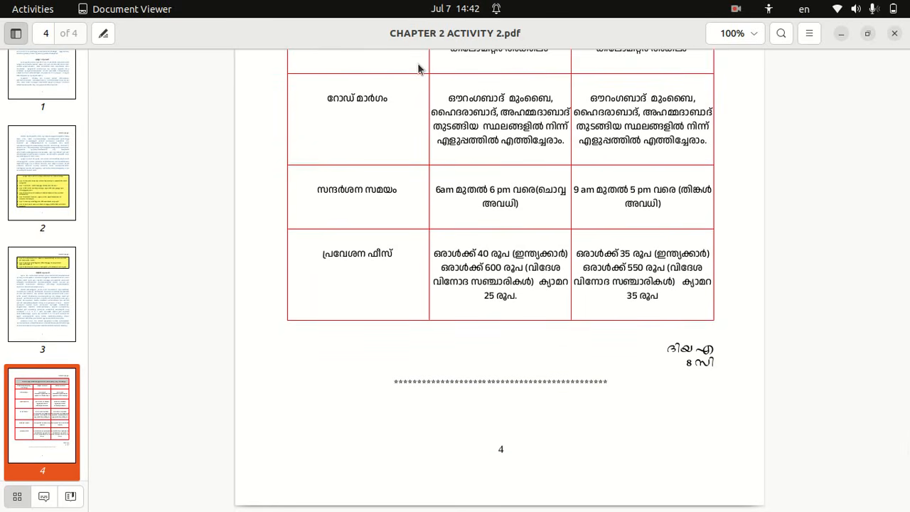
pyautogui.click(891, 34)
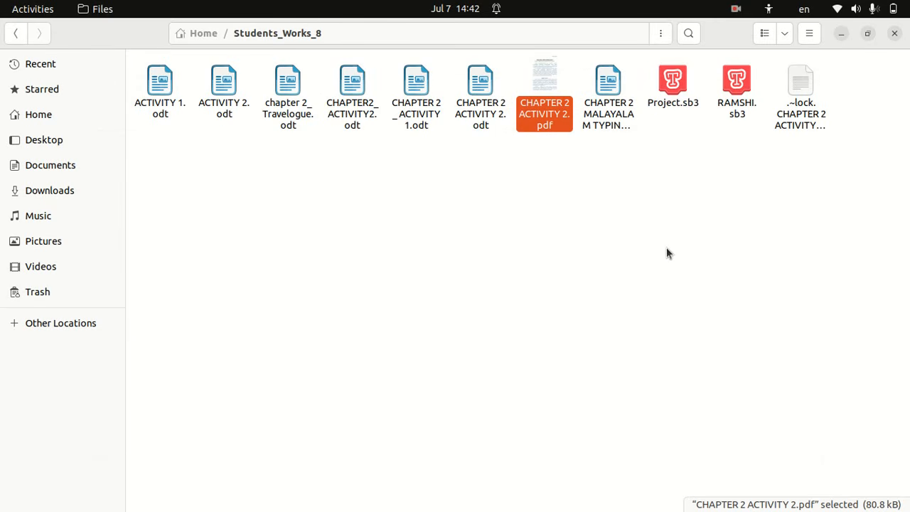
# - Switch to the ICT English STD-8-EM.pdf textbook and read the "Let's Print" section on page 32
pyautogui.press('super')
pyautogui.click(523, 325)
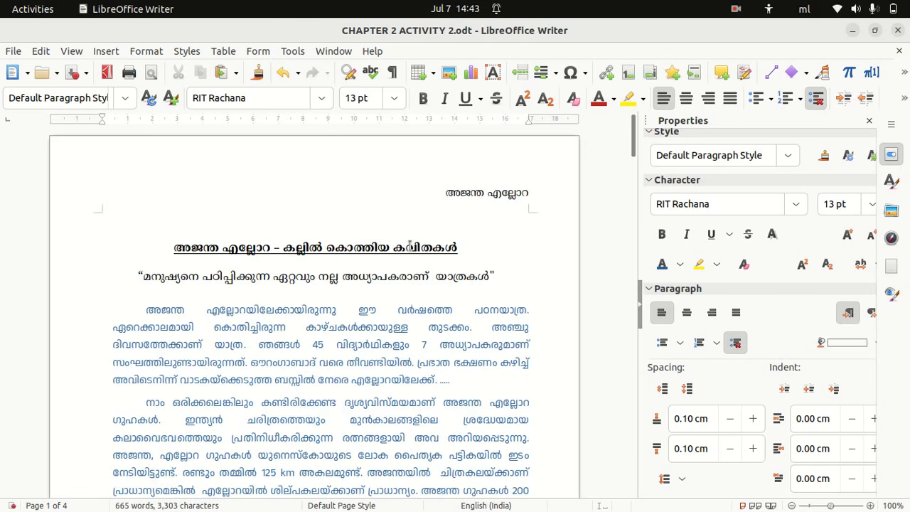
pyautogui.press('super')
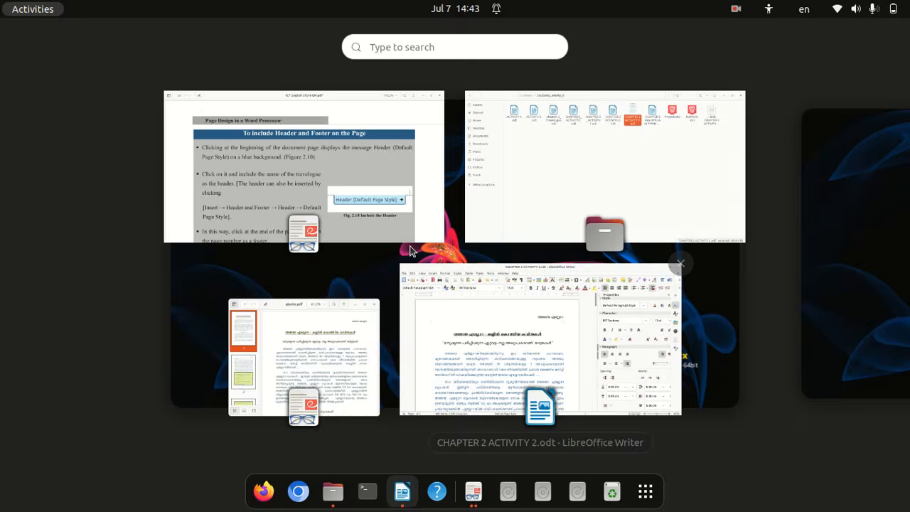
pyautogui.click(370, 197)
pyautogui.scroll(-20, 369, 179)
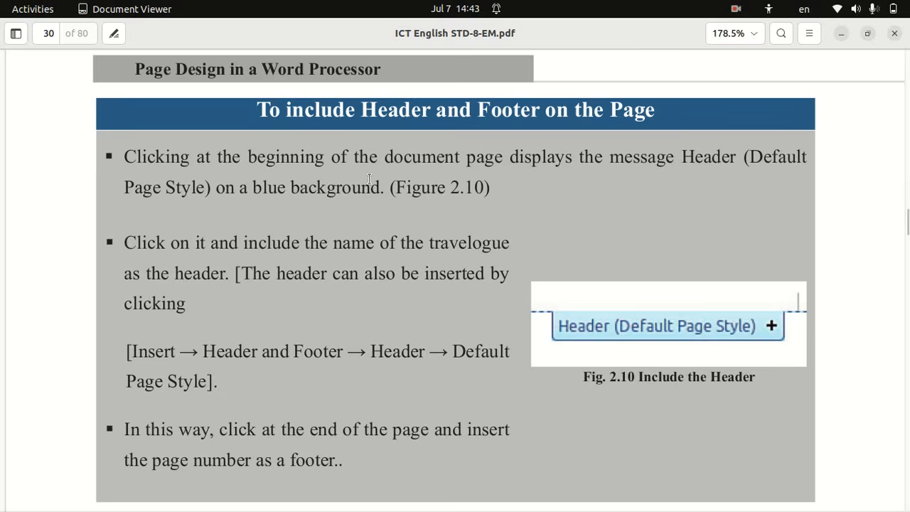
pyautogui.scroll(-20, 369, 179)
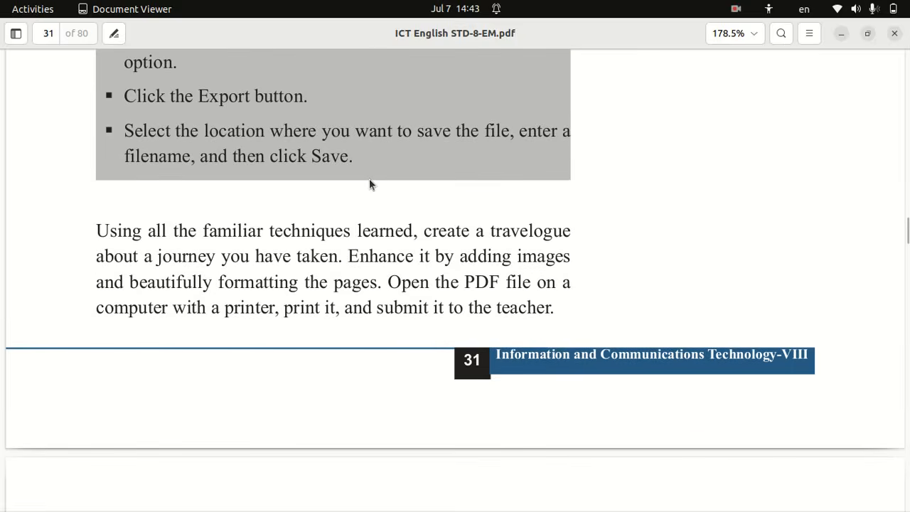
pyautogui.scroll(5, 368, 178)
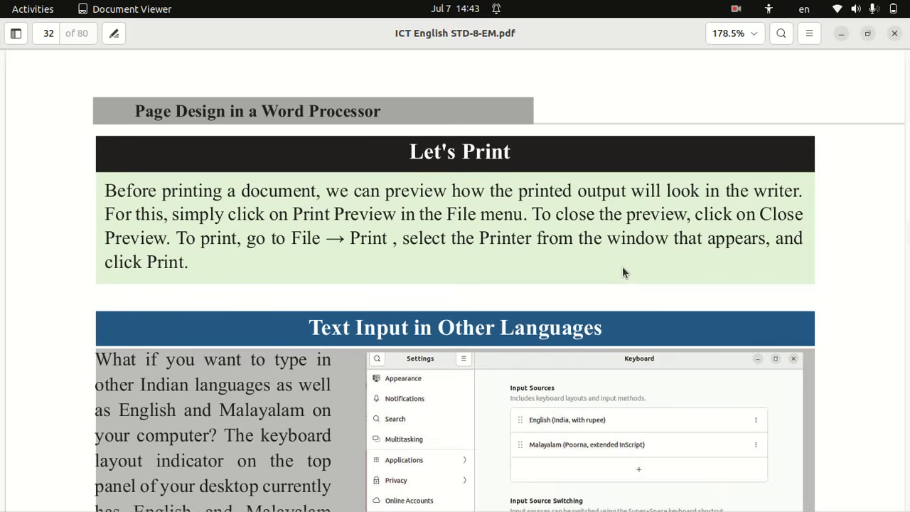
# - Return to the Writer document, check all its pages in Print Preview, and close the preview
pyautogui.press('super')
pyautogui.click(517, 290)
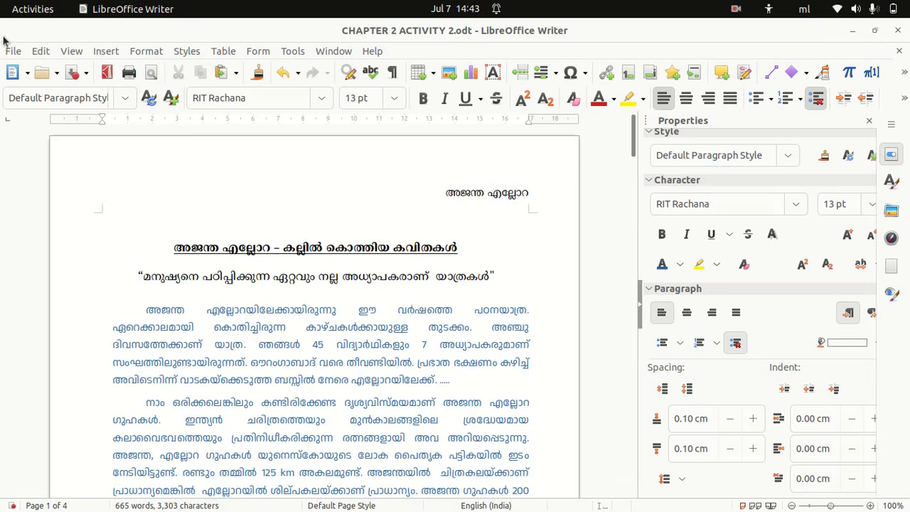
pyautogui.click(13, 51)
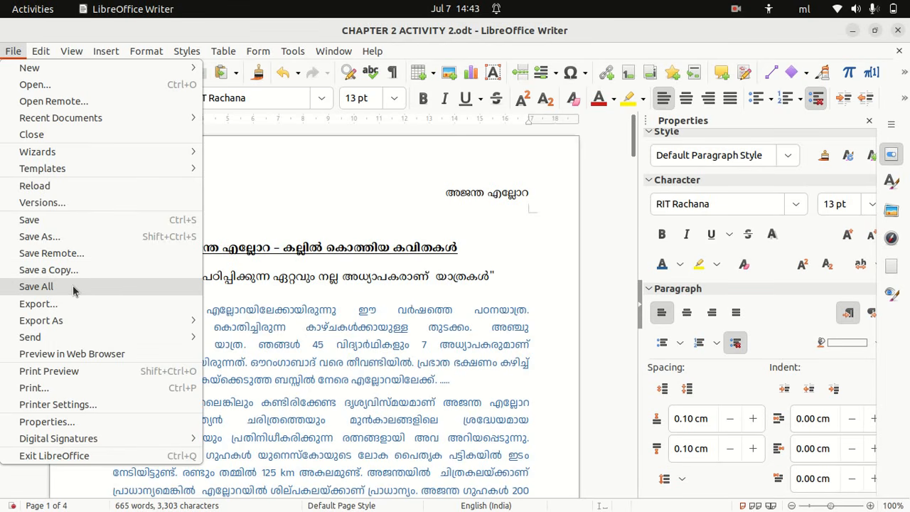
pyautogui.click(43, 370)
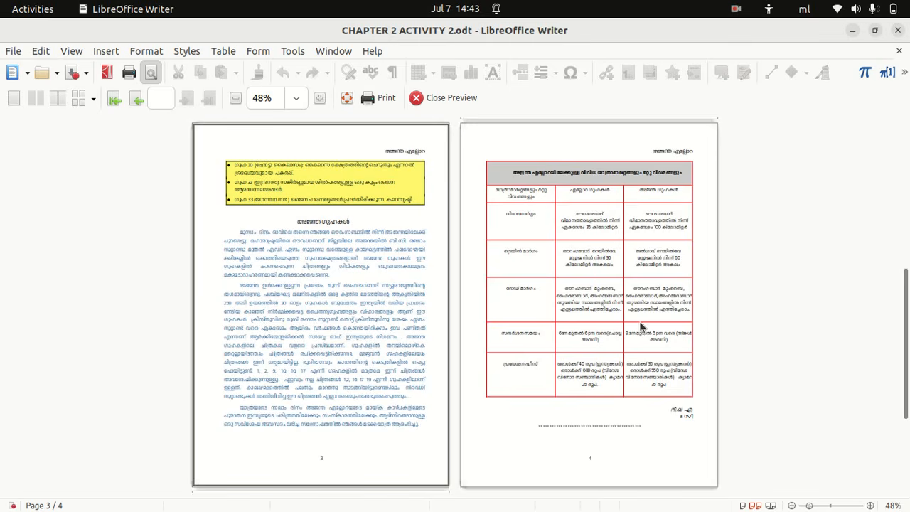
pyautogui.moveTo(905, 300); pyautogui.dragTo(906, 147)
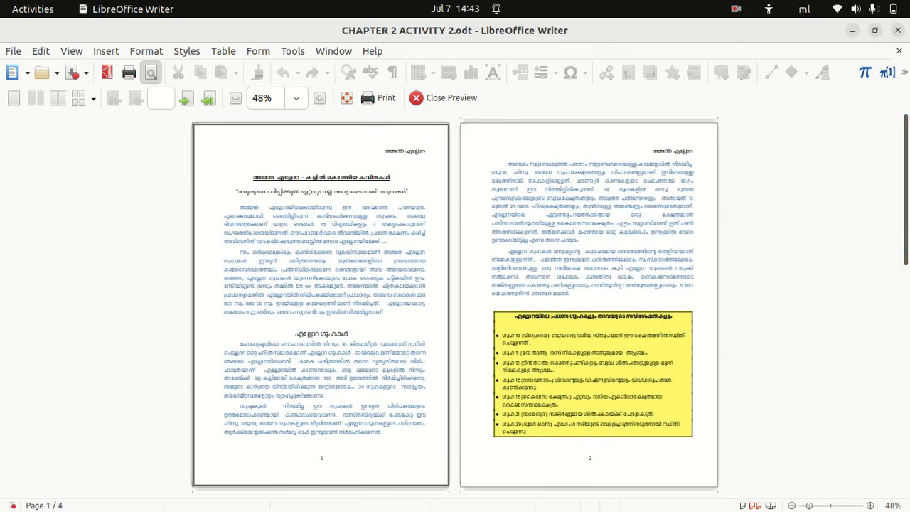
pyautogui.click(447, 103)
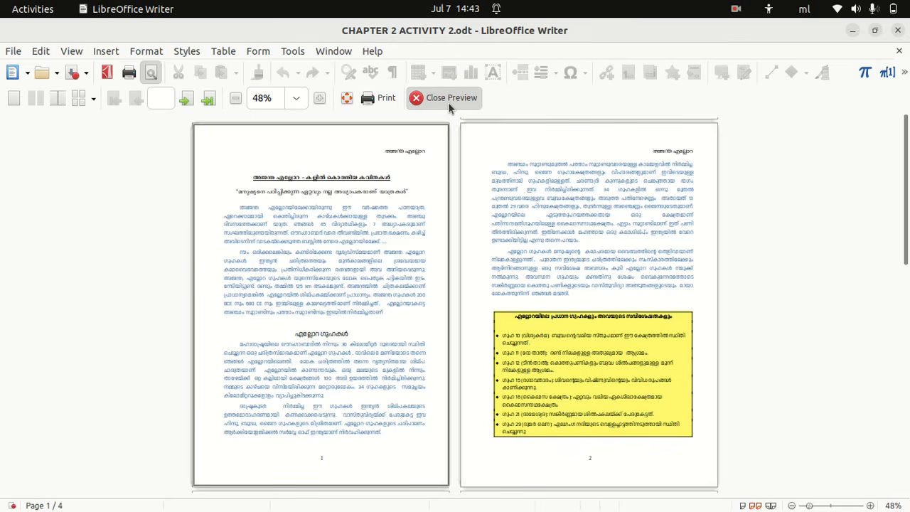
# - Review the print settings, including the available printers and the specific page range option, and close the dialog without printing
pyautogui.click(14, 51)
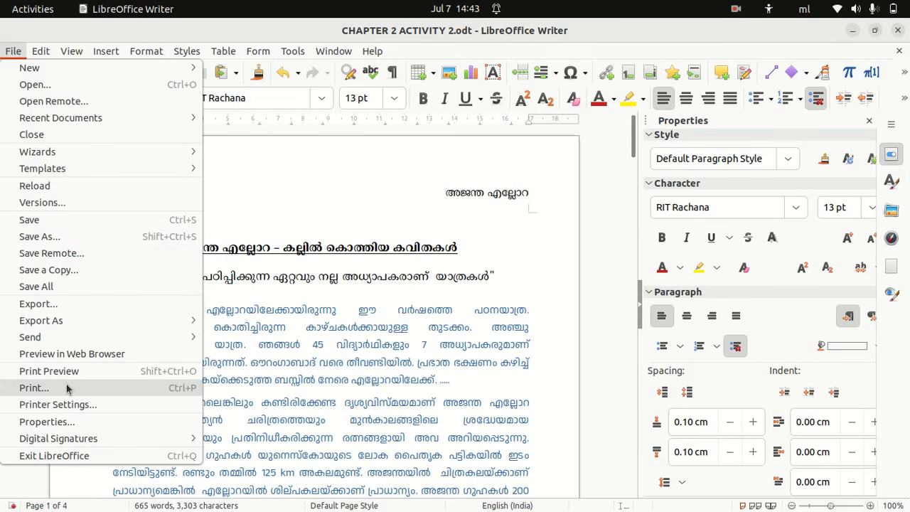
pyautogui.click(34, 388)
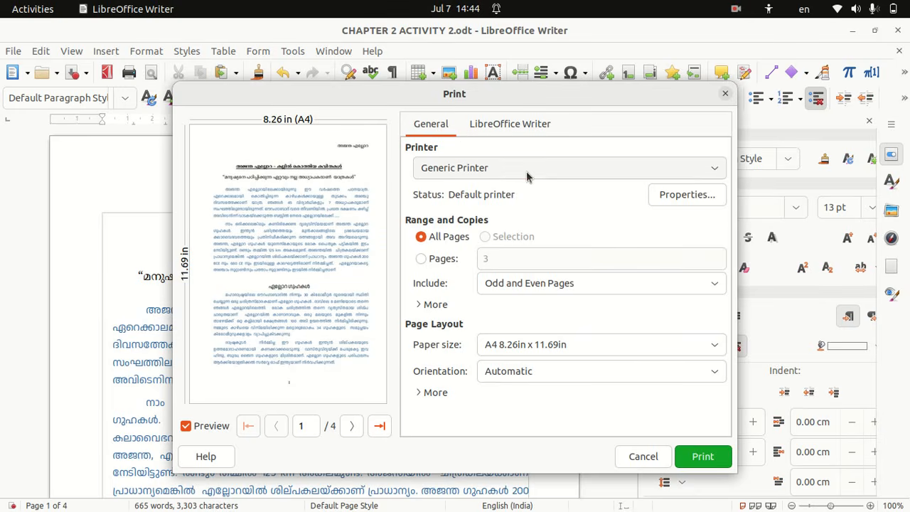
pyautogui.click(526, 172)
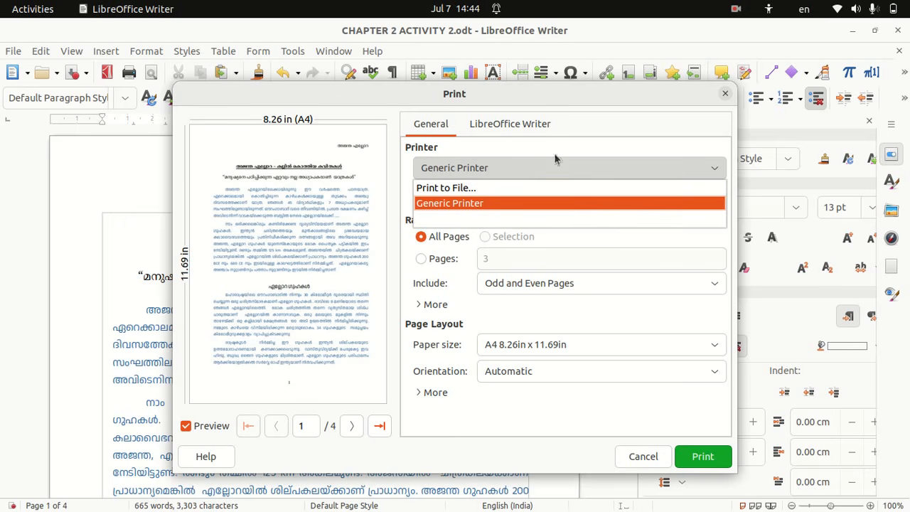
pyautogui.click(579, 140)
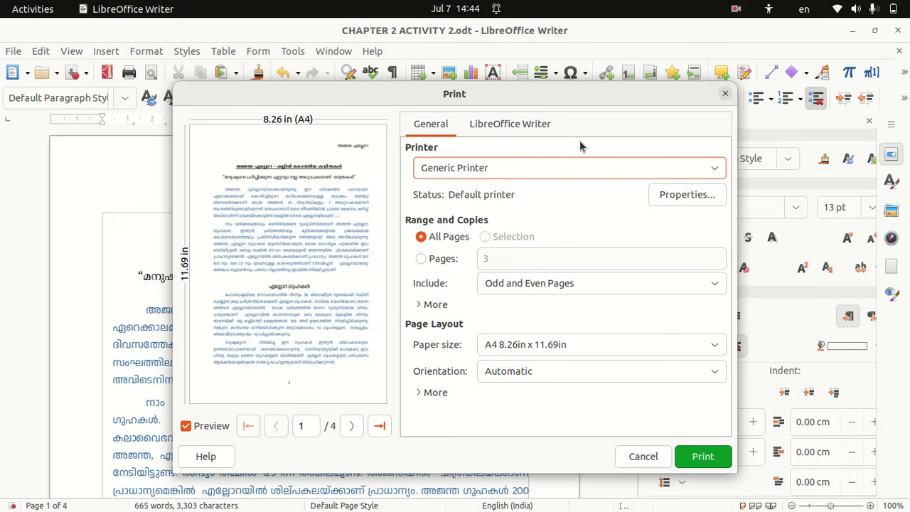
pyautogui.click(422, 258)
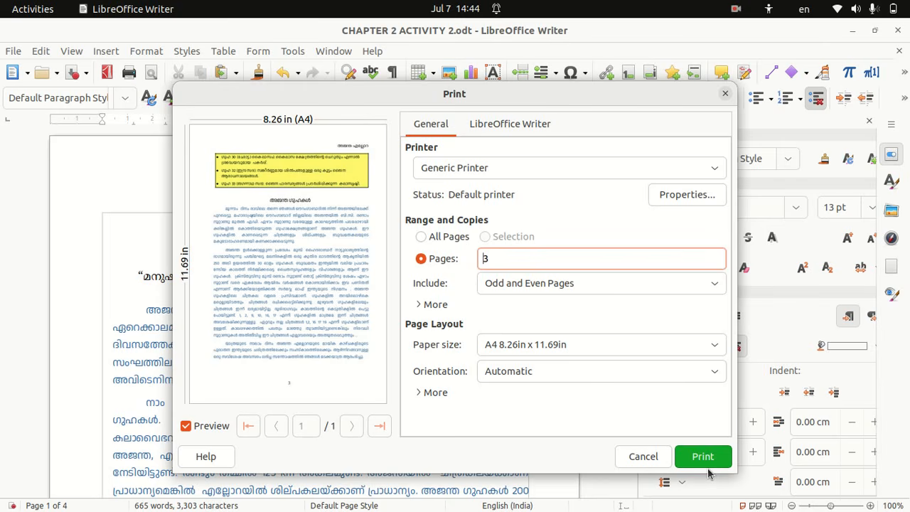
pyautogui.click(725, 95)
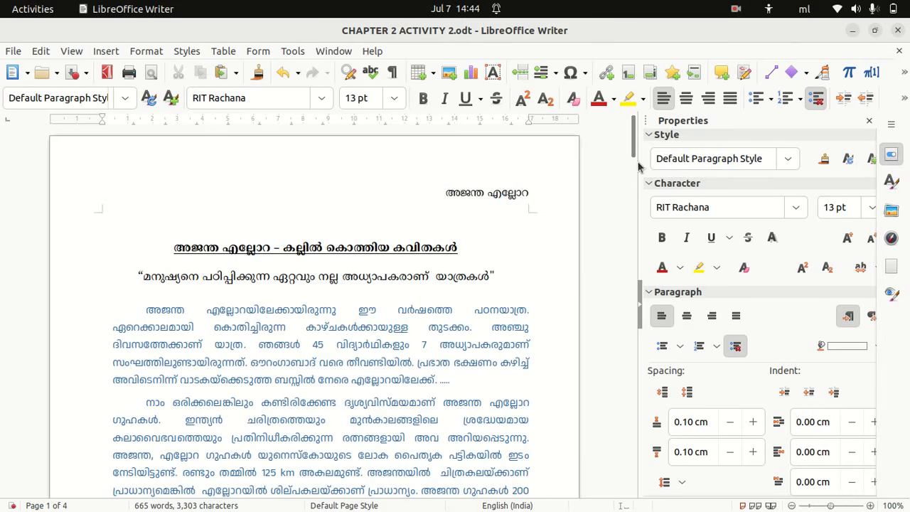
# - Save the travelogue document CHAPTER 2 ACTIVITY 2.odt
pyautogui.moveTo(633, 144); pyautogui.dragTo(641, 126)
pyautogui.hotkey('ctrl', 's')
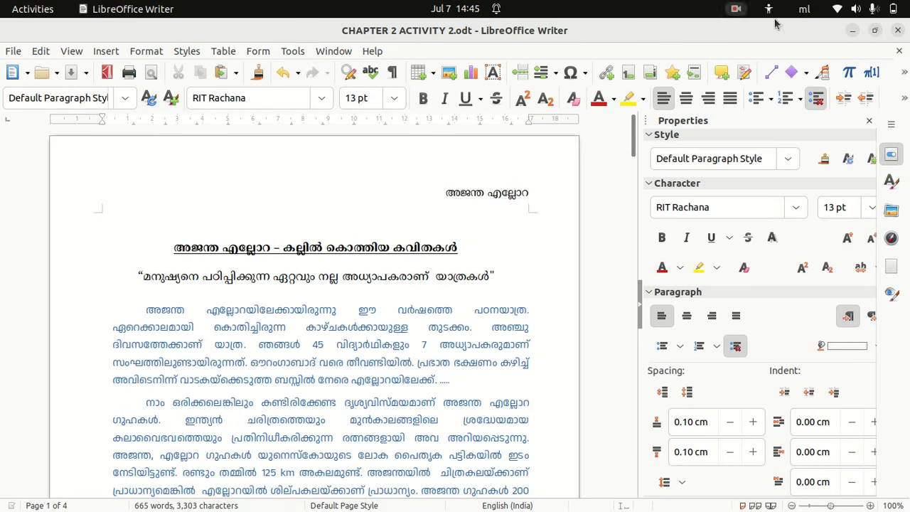
# - Minimize Writer and go back in the ICT textbook PDF to the "Convert Document to PDF" section on page 31
pyautogui.click(852, 32)
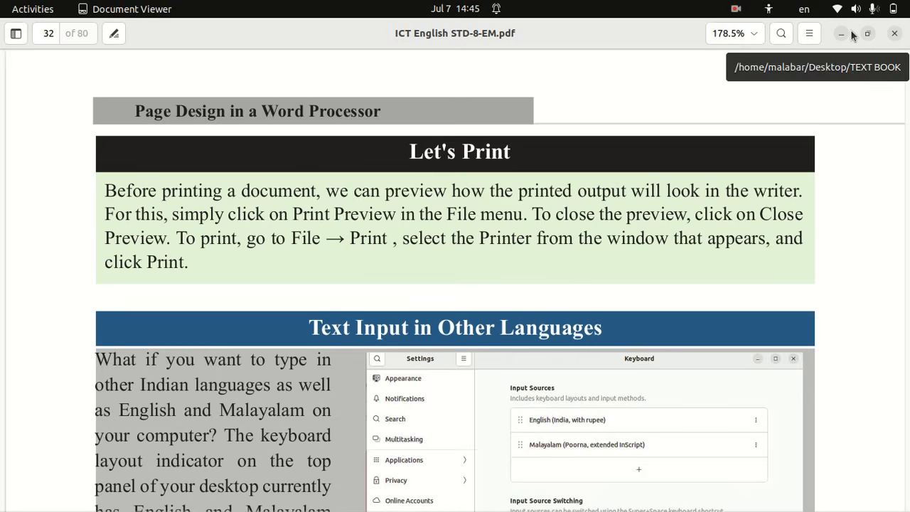
pyautogui.press('Up')
pyautogui.press('Up')
pyautogui.press('Up')
pyautogui.press('Up')
pyautogui.press('Up')
pyautogui.press('Up')
pyautogui.press('Up')
pyautogui.press('Up')
pyautogui.press('Up')
pyautogui.press('Up')
pyautogui.press('Up')
pyautogui.press('Up')
pyautogui.press('Up')
pyautogui.press('Up')
pyautogui.press('Up')
pyautogui.press('Up')
pyautogui.press('Up')
pyautogui.press('Up')
pyautogui.press('Up')
pyautogui.press('Up')
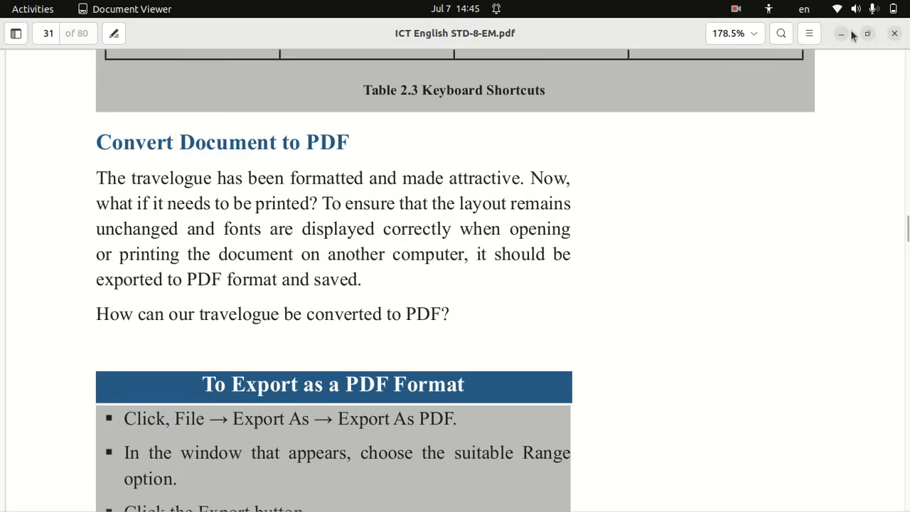
# - Review Table 2.3 Keyboard Shortcuts on page 31 and the "Text Input in Other Languages" section on page 32 of the textbook
pyautogui.press('Up')
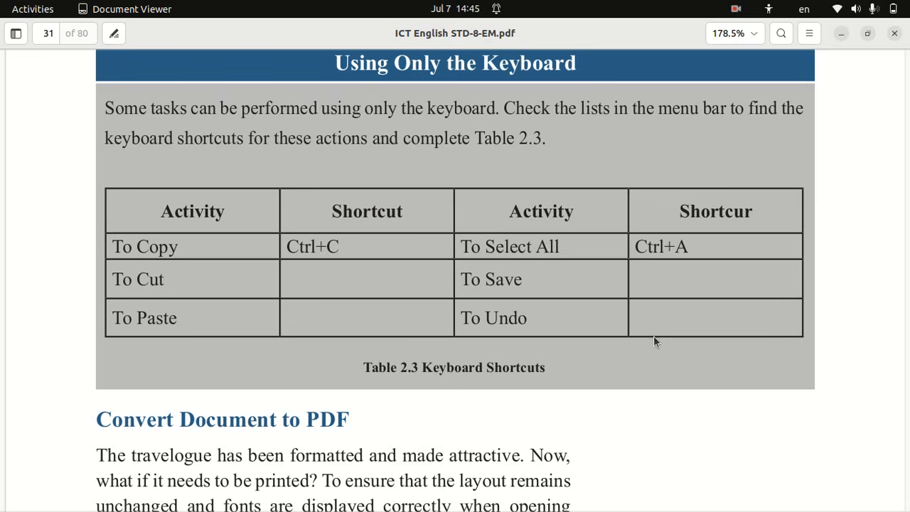
pyautogui.scroll(-15, 653, 336)
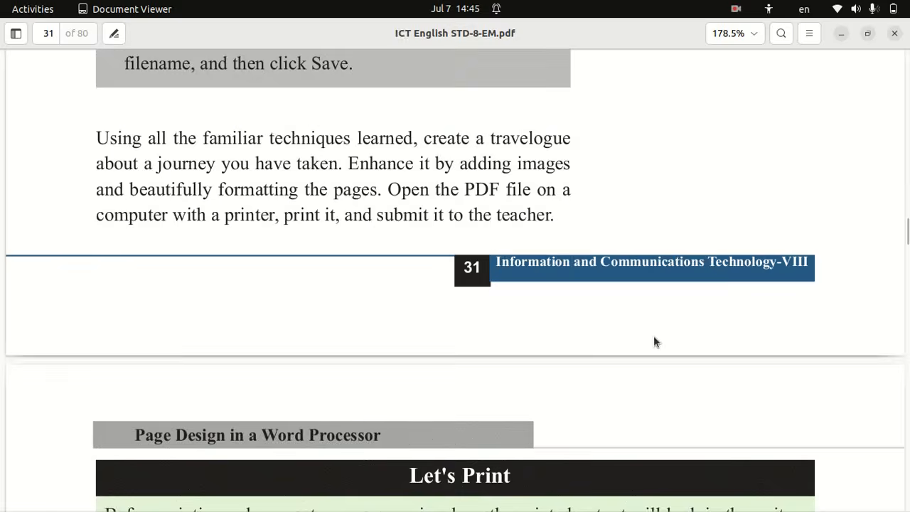
pyautogui.scroll(-12, 653, 335)
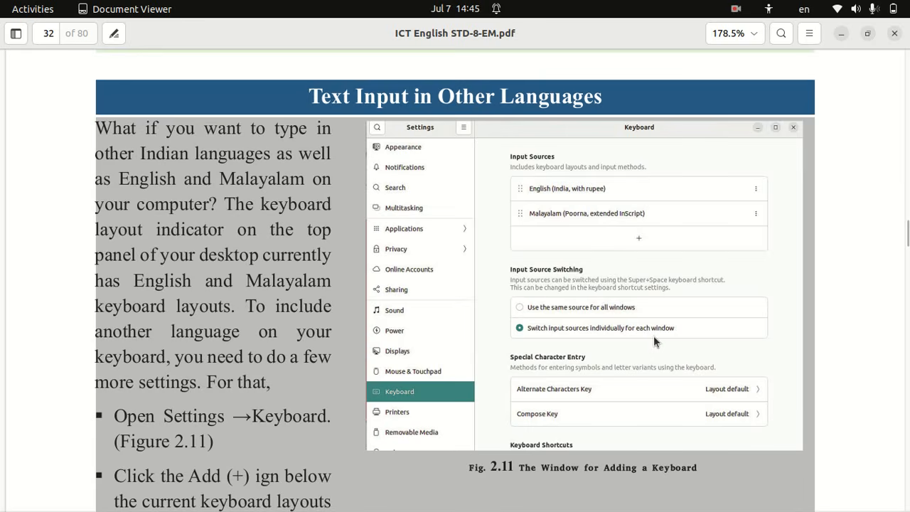
pyautogui.scroll(-1, 653, 341)
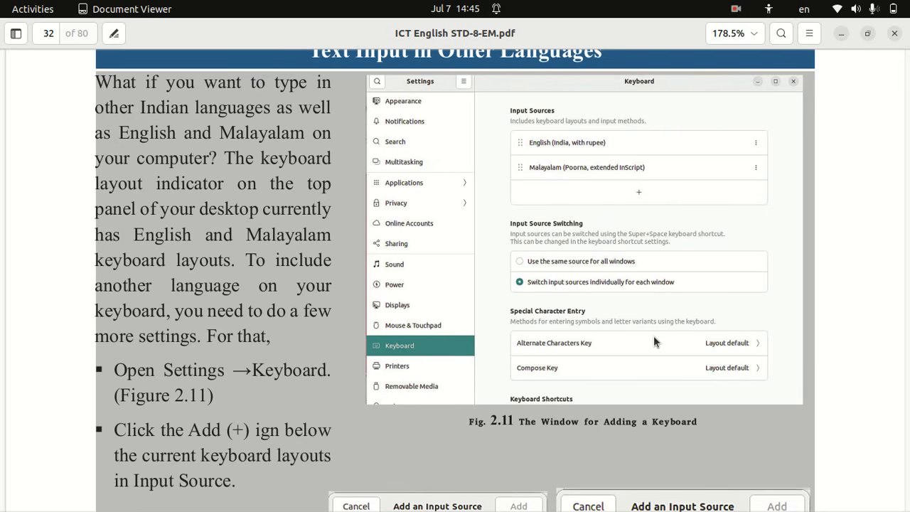
# - Minimize the textbook, close the file manager, and open the Keyboard page of the system Settings
pyautogui.click(840, 33)
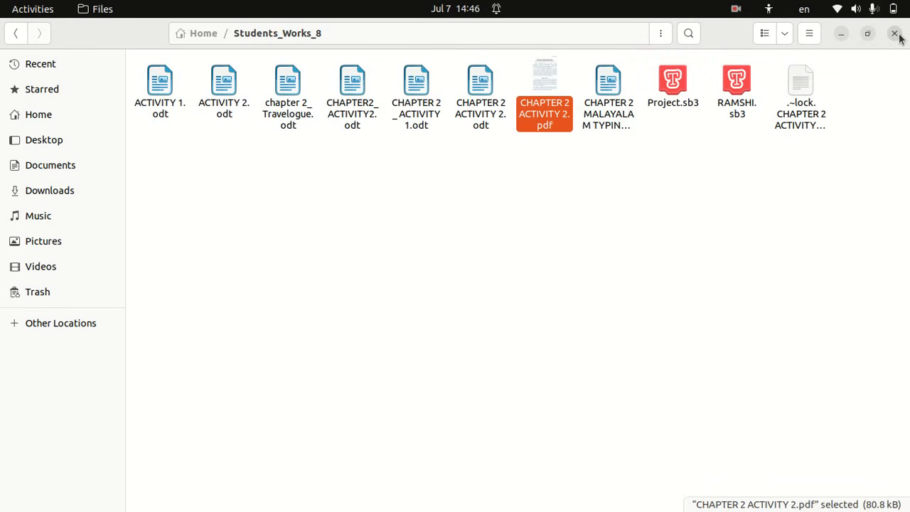
pyautogui.click(897, 36)
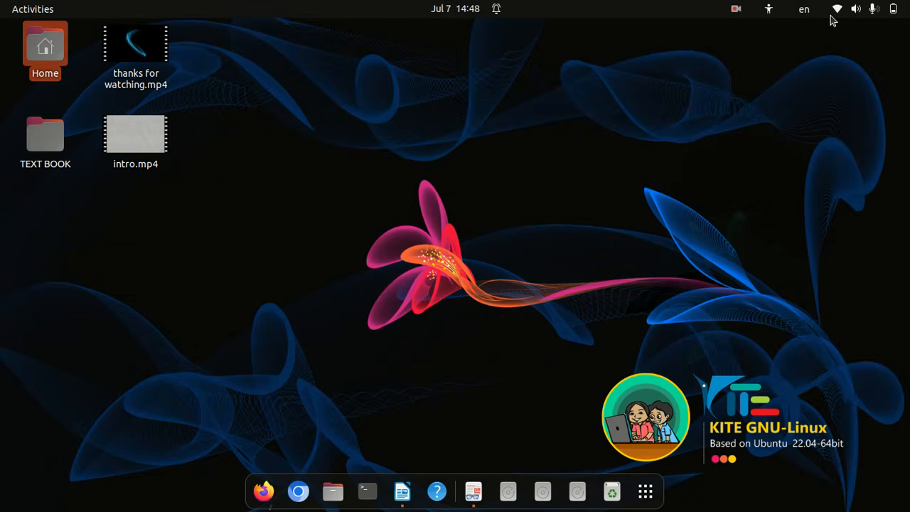
pyautogui.click(830, 15)
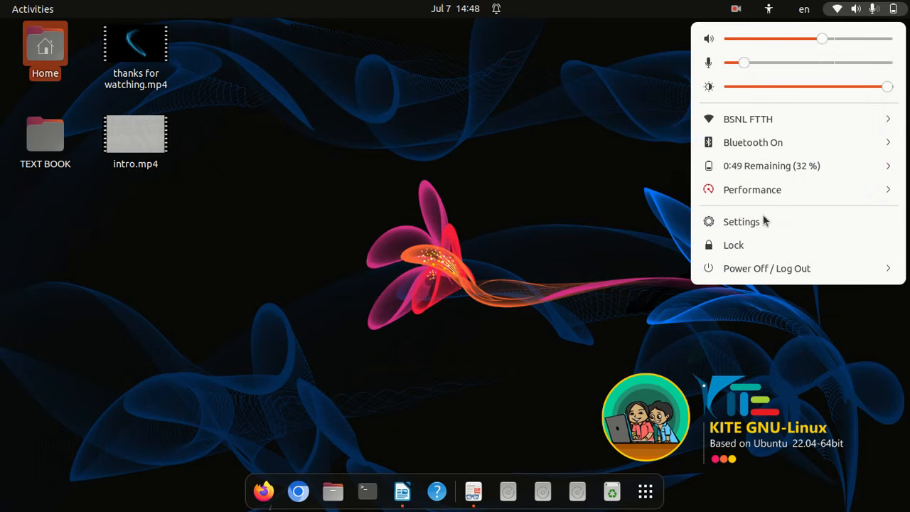
pyautogui.click(763, 217)
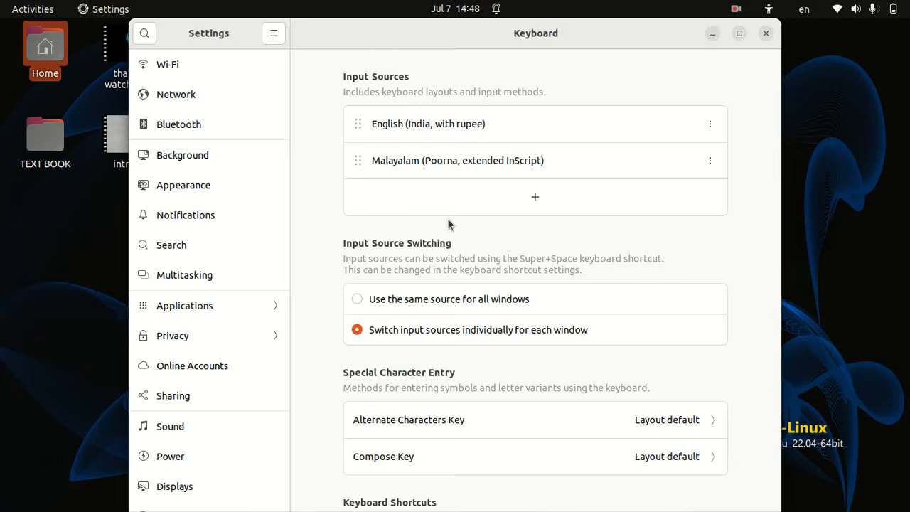
pyautogui.moveTo(287, 299); pyautogui.dragTo(296, 396)
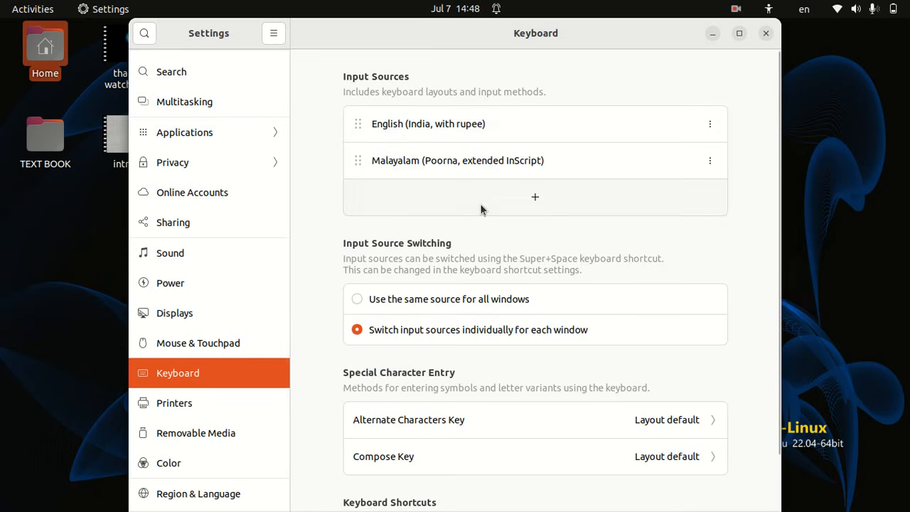
# - Add the Indian keyboard layout from the Other input sources, close Settings, and check the layout in the input source list
pyautogui.click(535, 200)
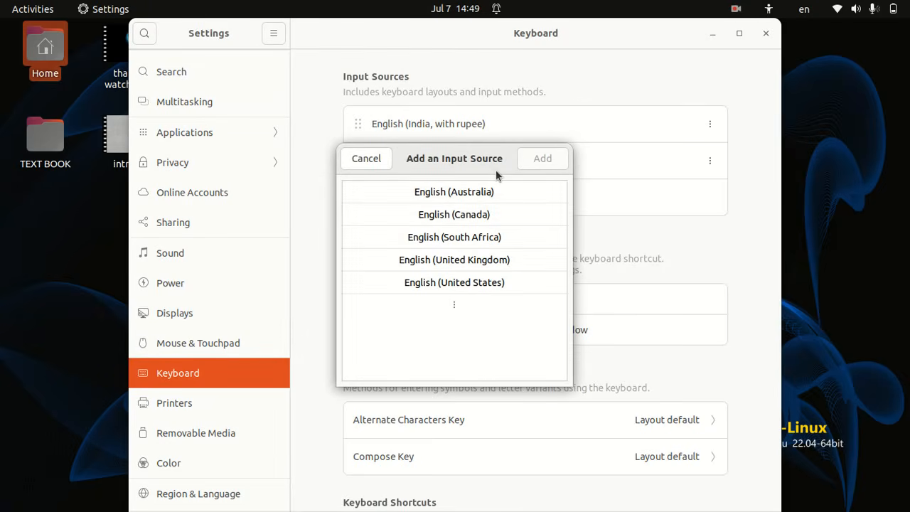
pyautogui.click(454, 303)
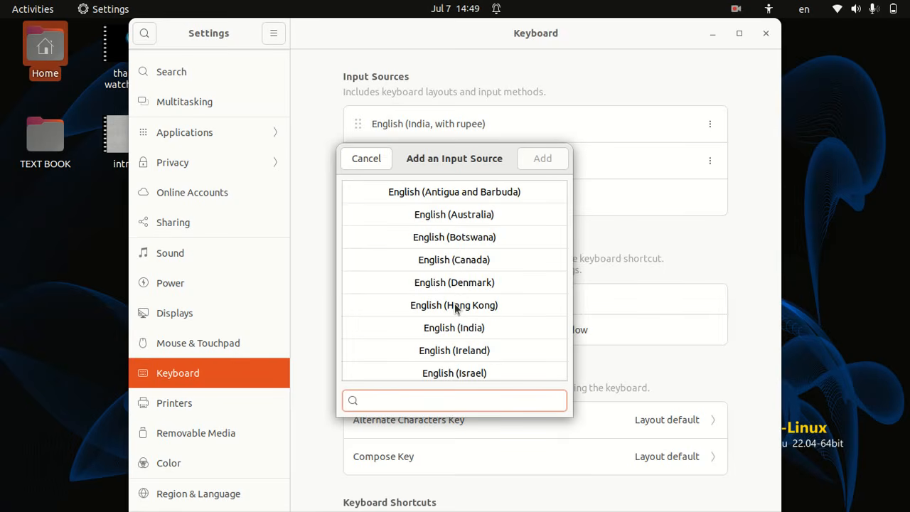
pyautogui.moveTo(564, 230); pyautogui.dragTo(568, 377)
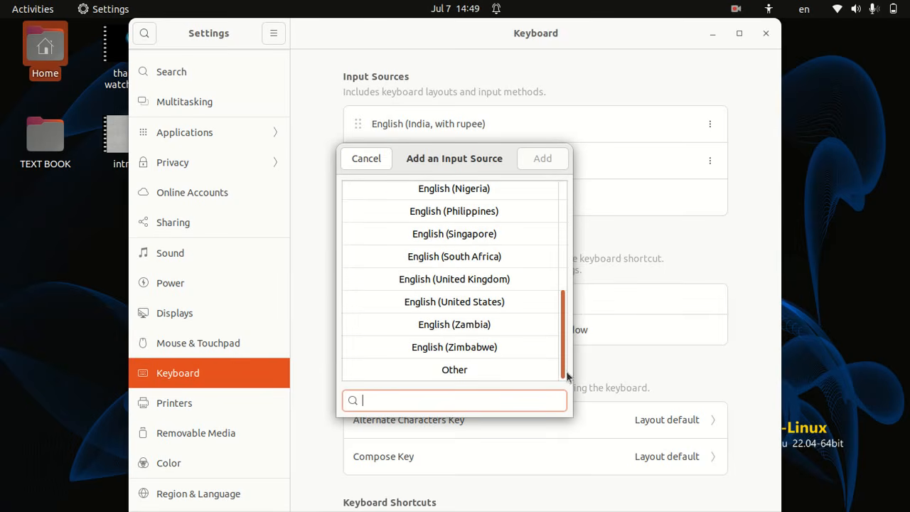
pyautogui.click(454, 370)
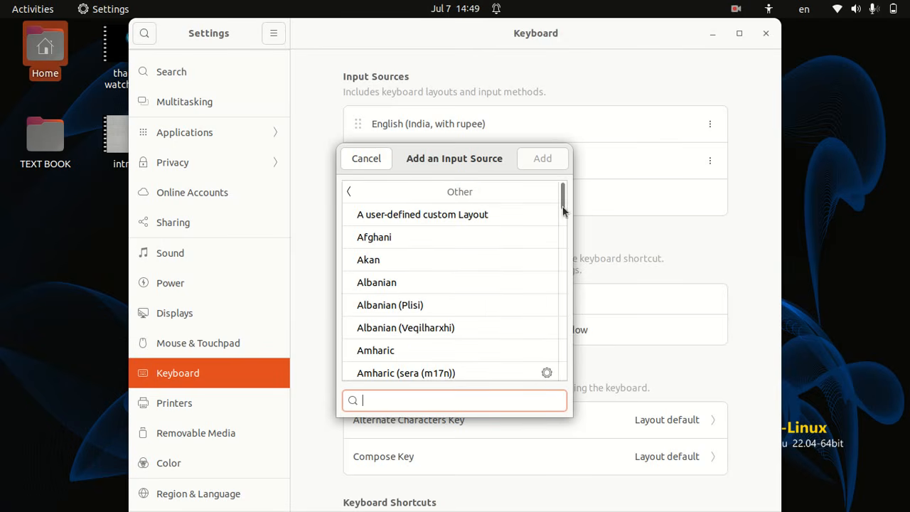
pyautogui.moveTo(564, 197); pyautogui.dragTo(539, 270)
pyautogui.click(415, 350)
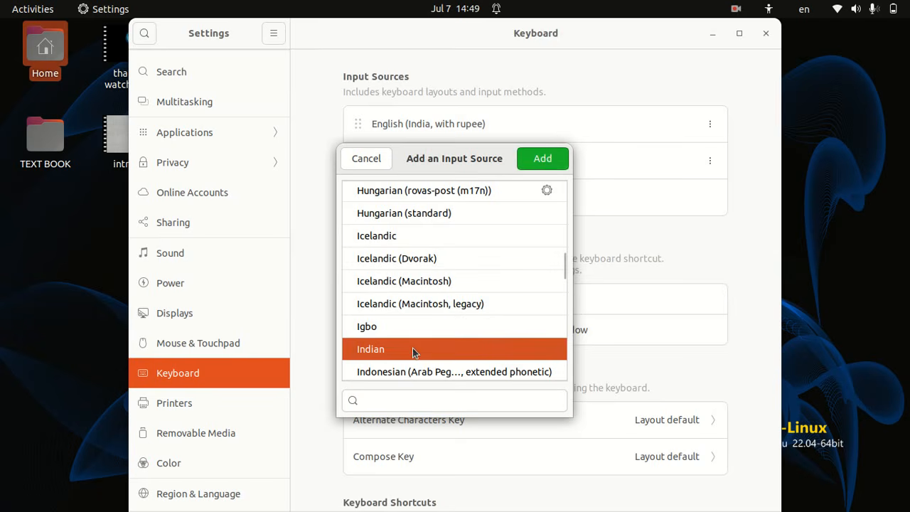
pyautogui.click(543, 160)
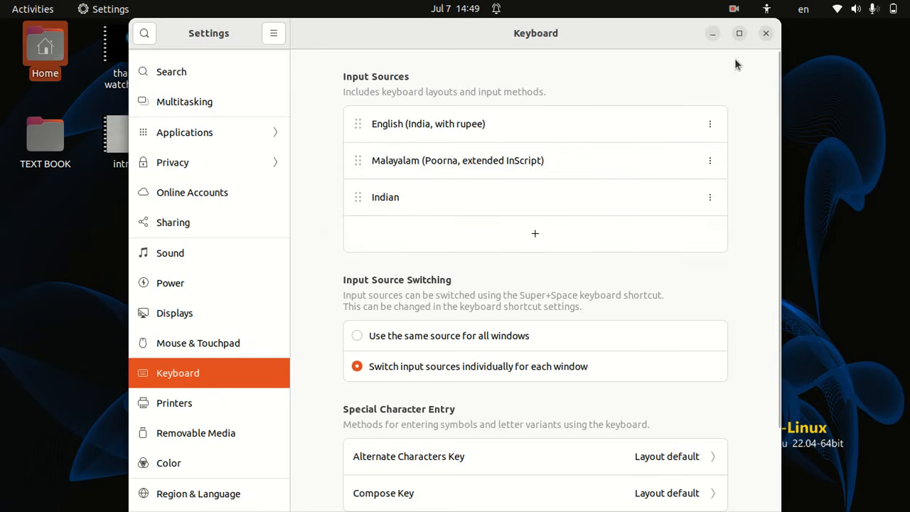
pyautogui.click(764, 35)
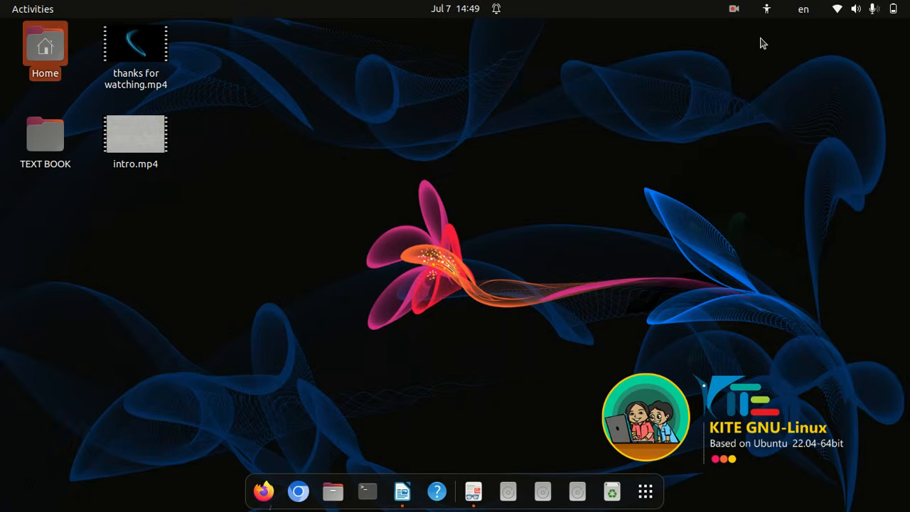
pyautogui.click(804, 10)
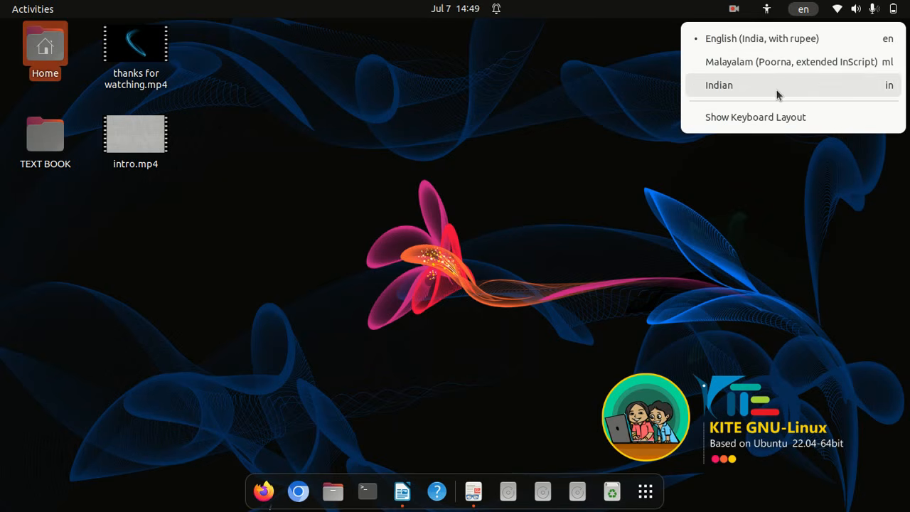
pyautogui.click(446, 422)
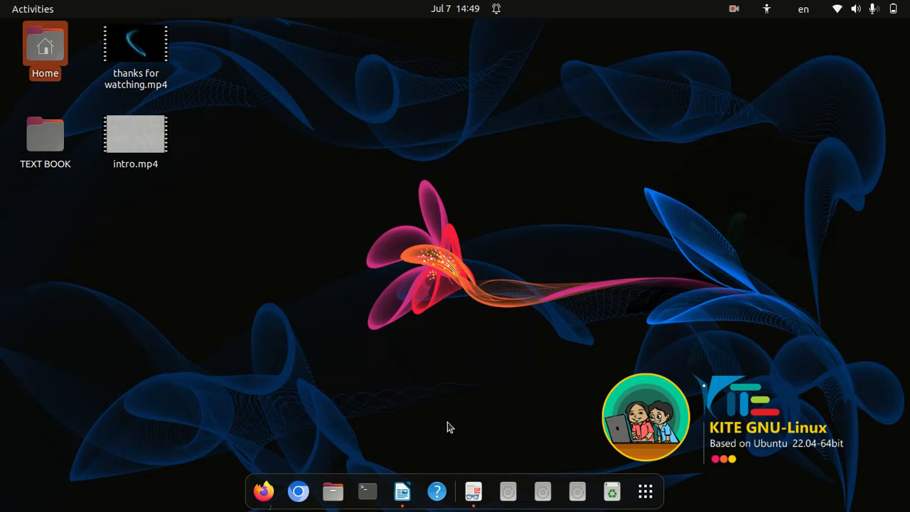
# - Close the travelogue CHAPTER 2 ACTIVITY 2.odt and launch LibreOffice Writer with a blank document
pyautogui.click(403, 491)
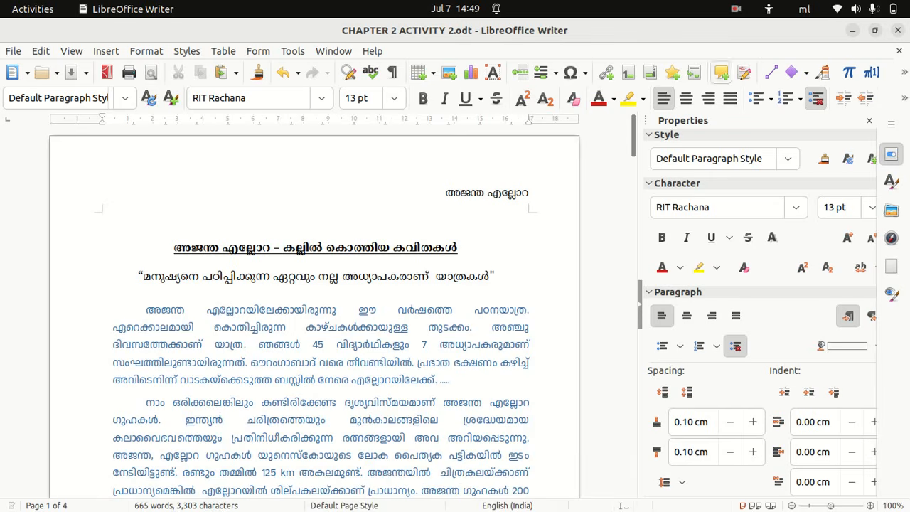
pyautogui.click(899, 32)
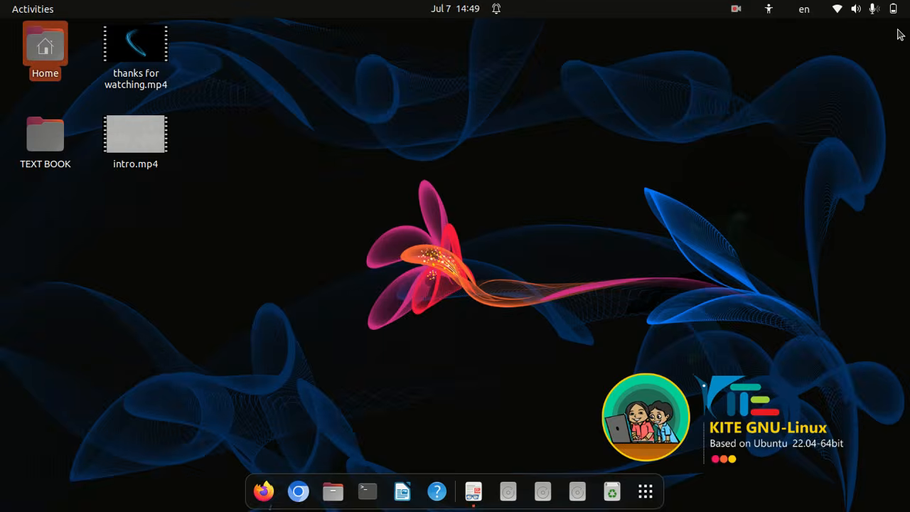
pyautogui.click(645, 491)
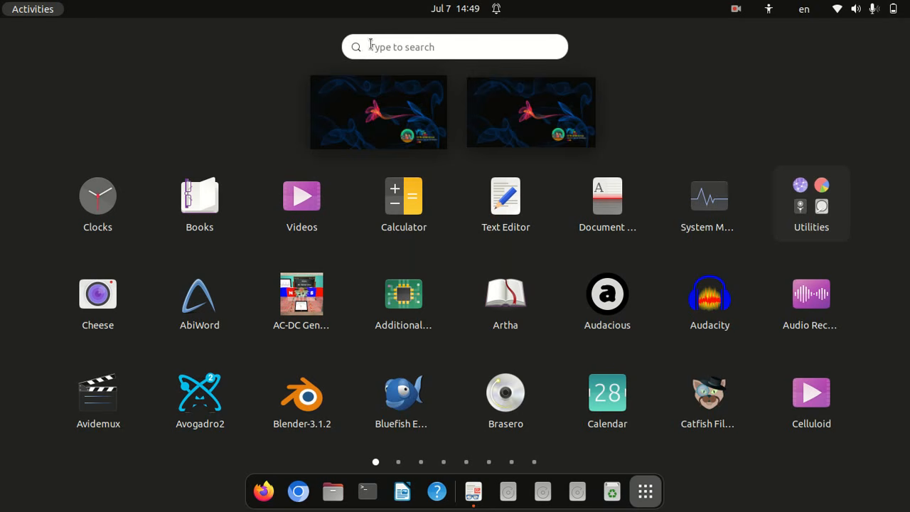
pyautogui.write('li')
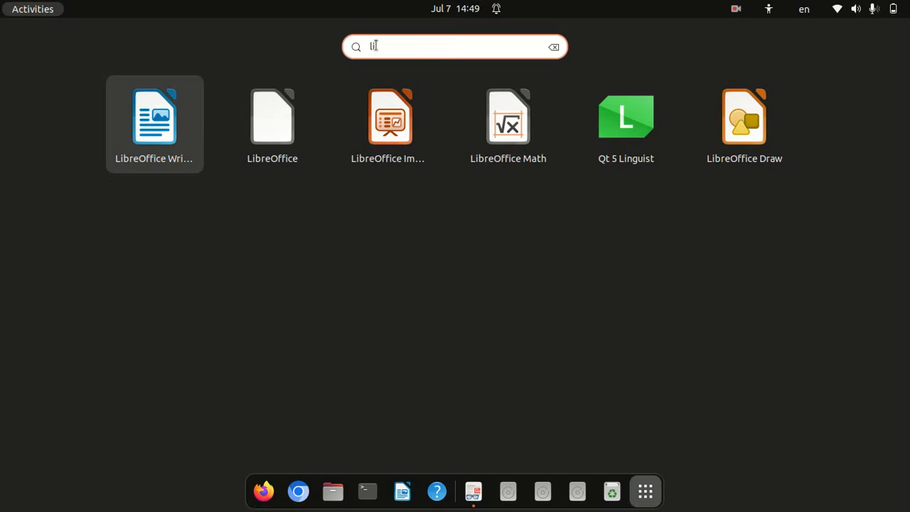
pyautogui.click(155, 129)
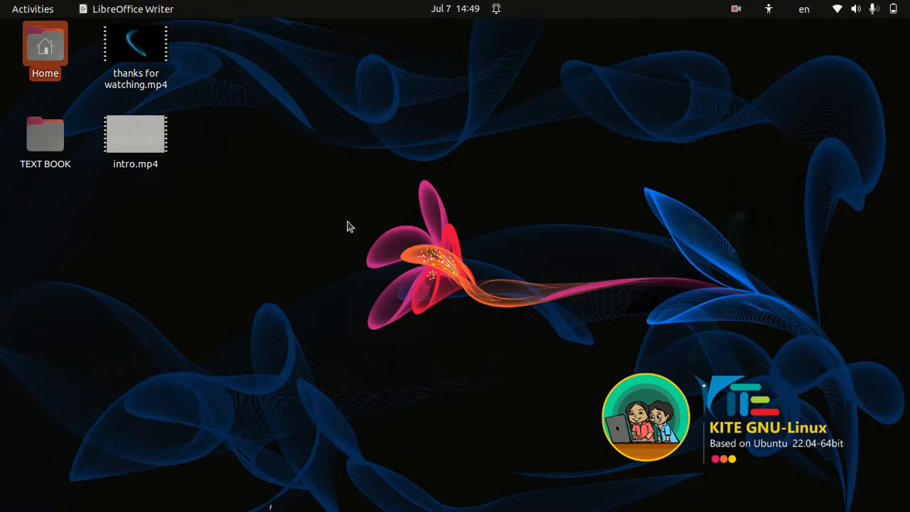
# - Switch the input source to Indian, enter the Hindi letter क, and set its font size to 40 pt
pyautogui.press('super+space')
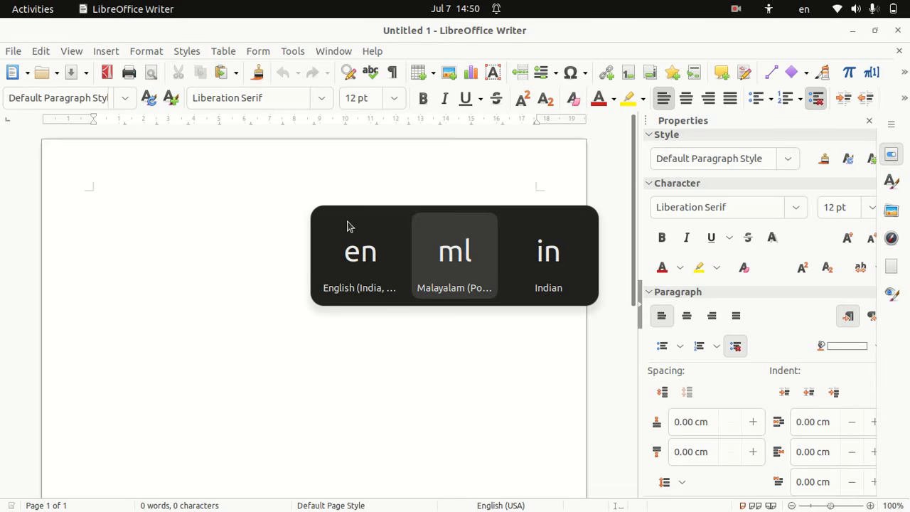
pyautogui.press('super+space')
pyautogui.write('क')
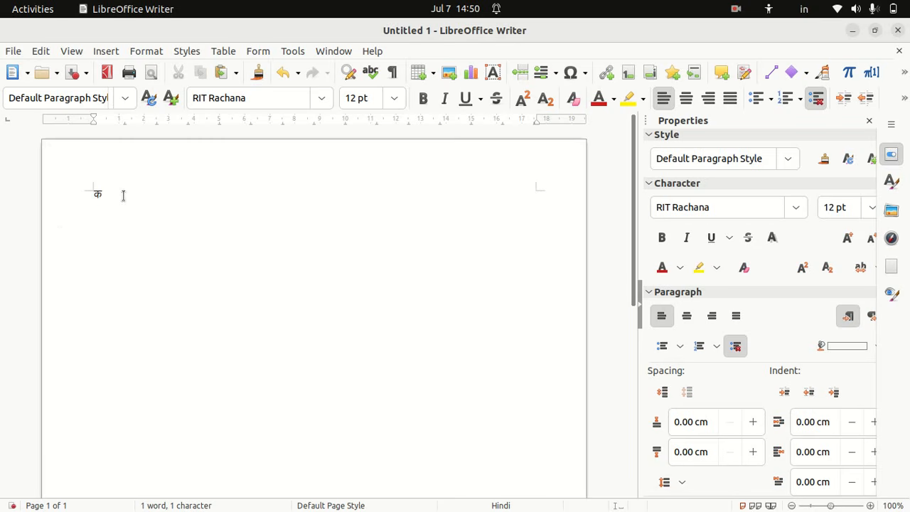
pyautogui.moveTo(122, 197); pyautogui.dragTo(87, 198)
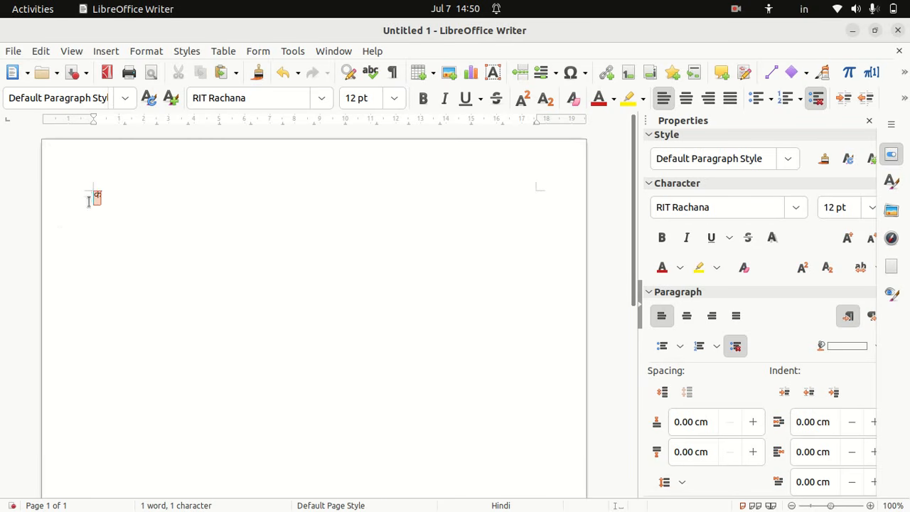
pyautogui.click(393, 98)
pyautogui.click(360, 441)
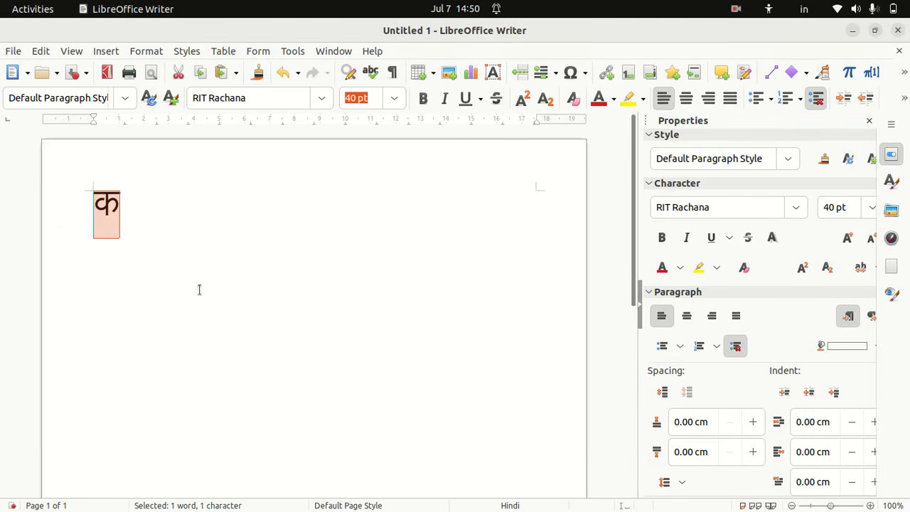
# - Extend the Hindi text to "का मा" and close the untitled document without saving it
pyautogui.click(155, 218)
pyautogui.write('ा')
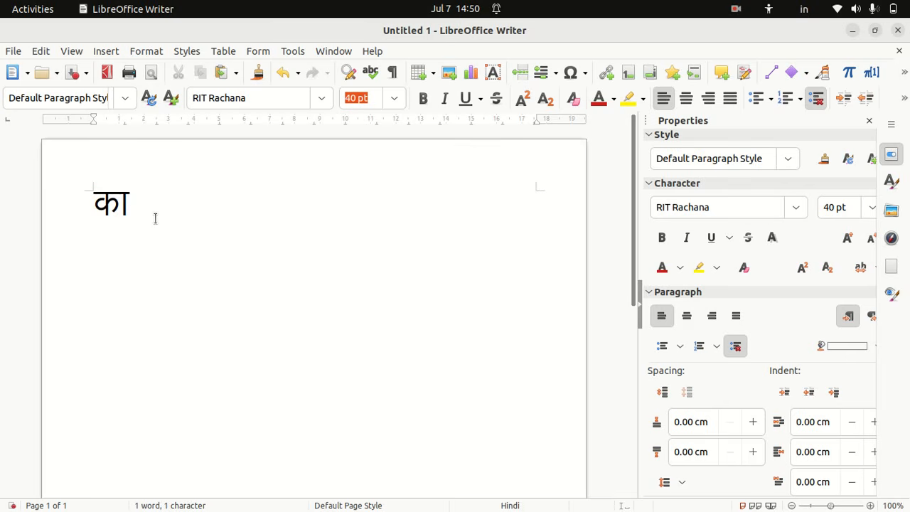
pyautogui.write(' मा')
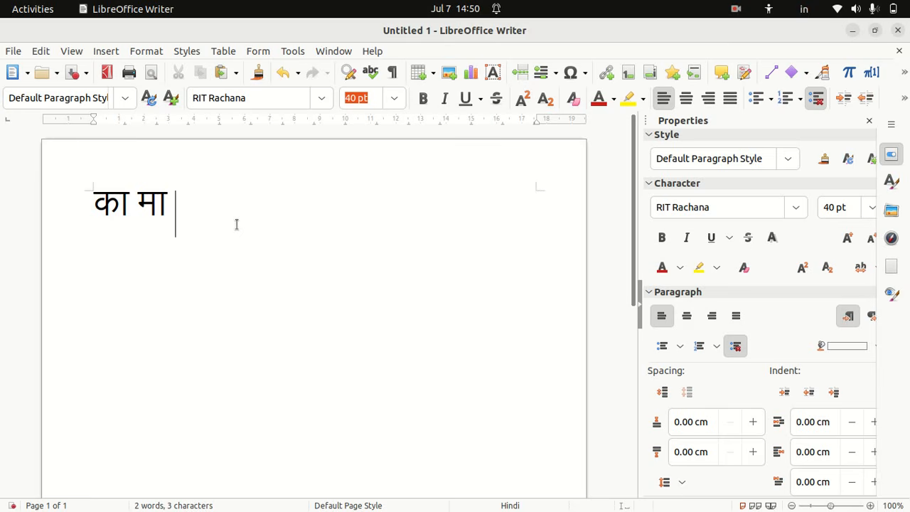
pyautogui.click(897, 30)
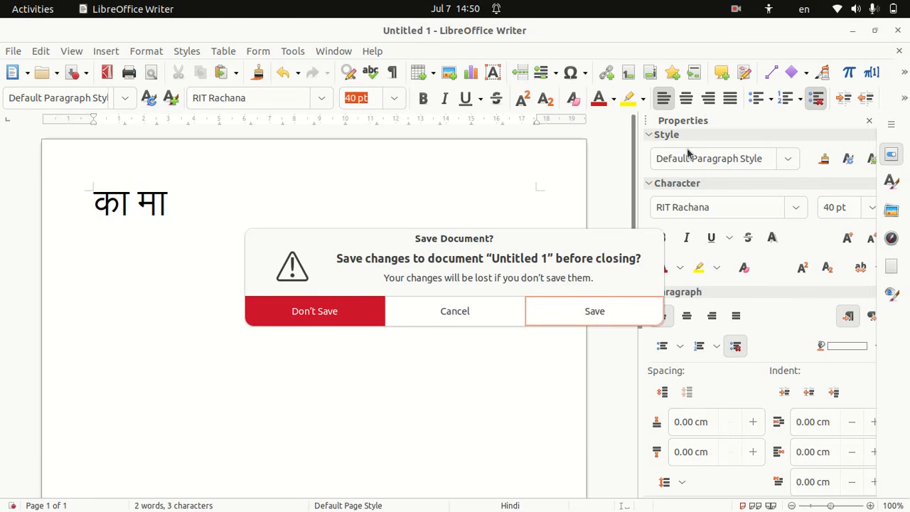
pyautogui.click(346, 318)
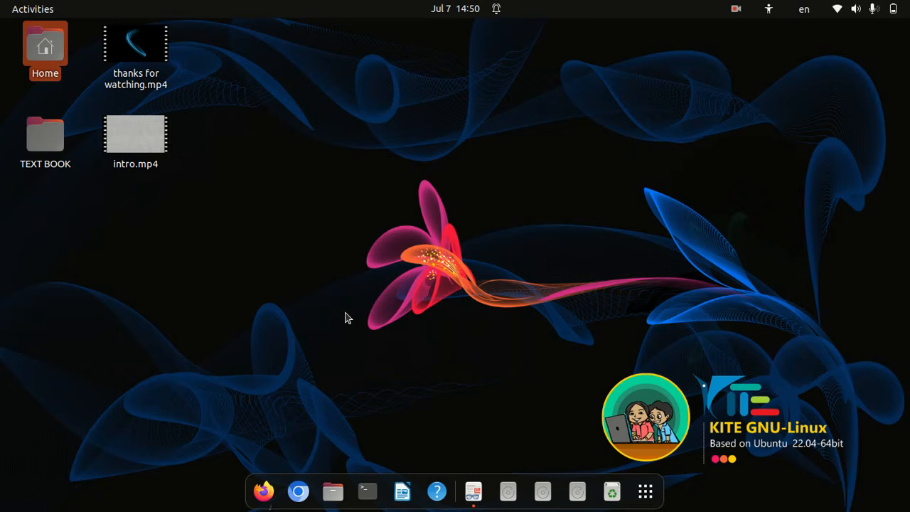